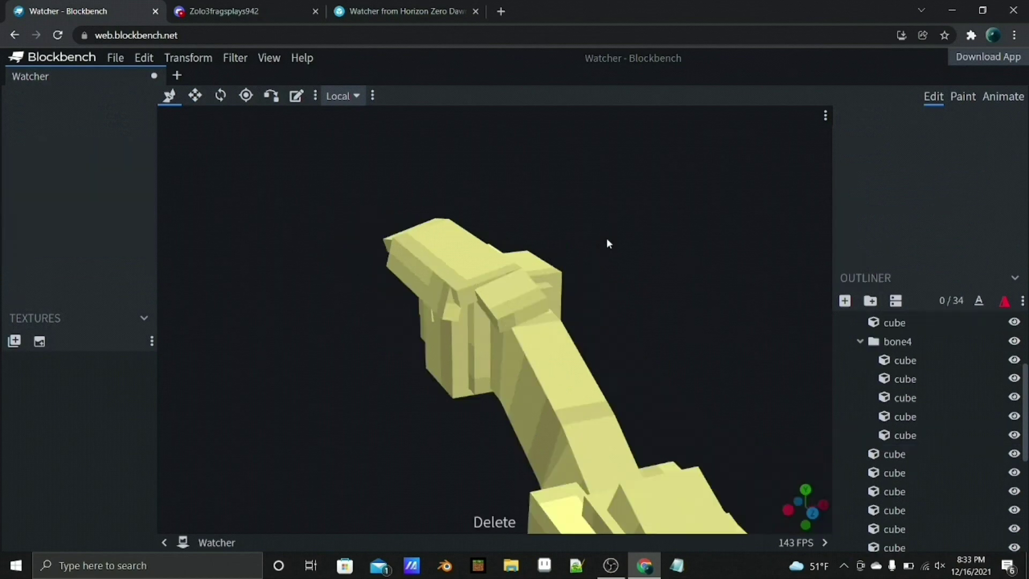
- Duplicate the bone4 group of head plates and move the copied cubes into bone4
{"action": "left_click_drag", "start_coordinate": [606, 237], "coordinate": [509, 247]}
{"action": "left_click", "coordinate": [897, 361]}
{"action": "left_click", "coordinate": [953, 321]}
{"action": "left_click", "coordinate": [883, 474]}
{"action": "left_click_drag", "start_coordinate": [883, 476], "coordinate": [873, 360]}
- Duplicate the bone4 group, flip the copy vertically and place it beneath the head as the lower jaw
{"action": "left_click", "coordinate": [823, 507]}
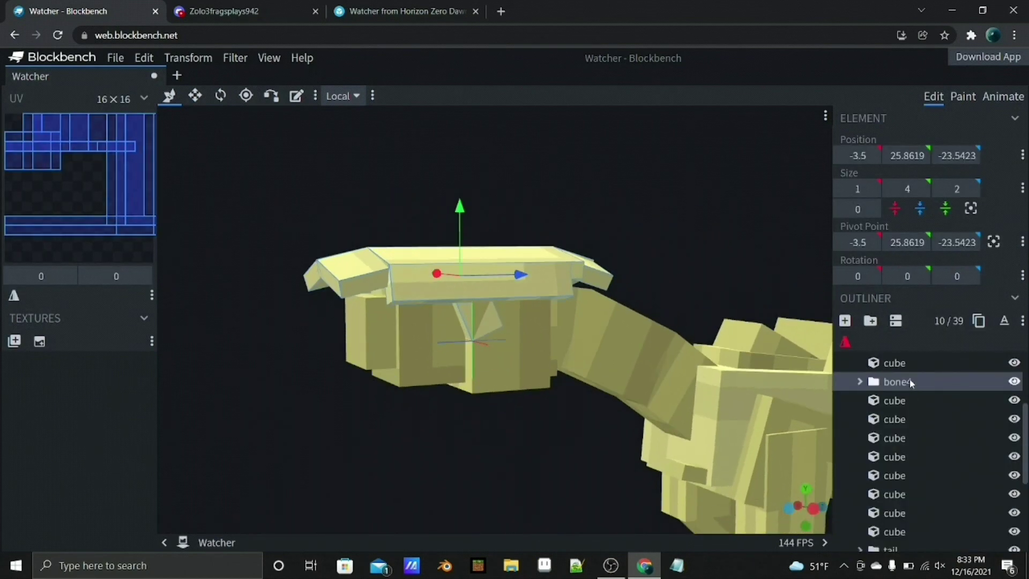
{"action": "left_click", "coordinate": [807, 512]}
{"action": "scroll", "coordinate": [622, 397], "scroll_direction": "up", "scroll_amount": 3}
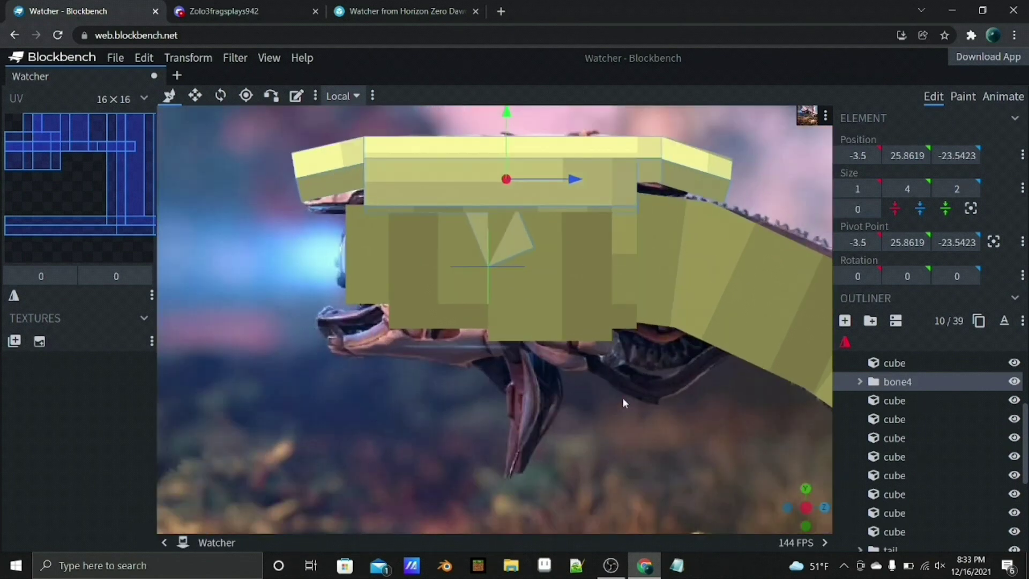
{"action": "left_click", "coordinate": [978, 320]}
{"action": "left_click", "coordinate": [188, 57]}
{"action": "left_click", "coordinate": [293, 136]}
{"action": "scroll", "coordinate": [523, 271], "scroll_direction": "down", "scroll_amount": 6}
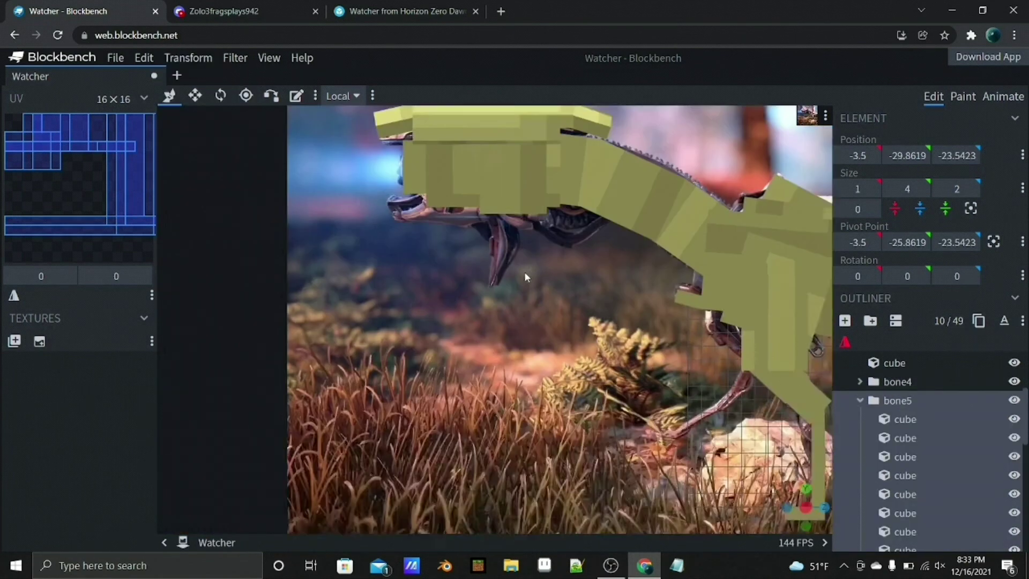
{"action": "scroll", "coordinate": [486, 202], "scroll_direction": "up", "scroll_amount": 5}
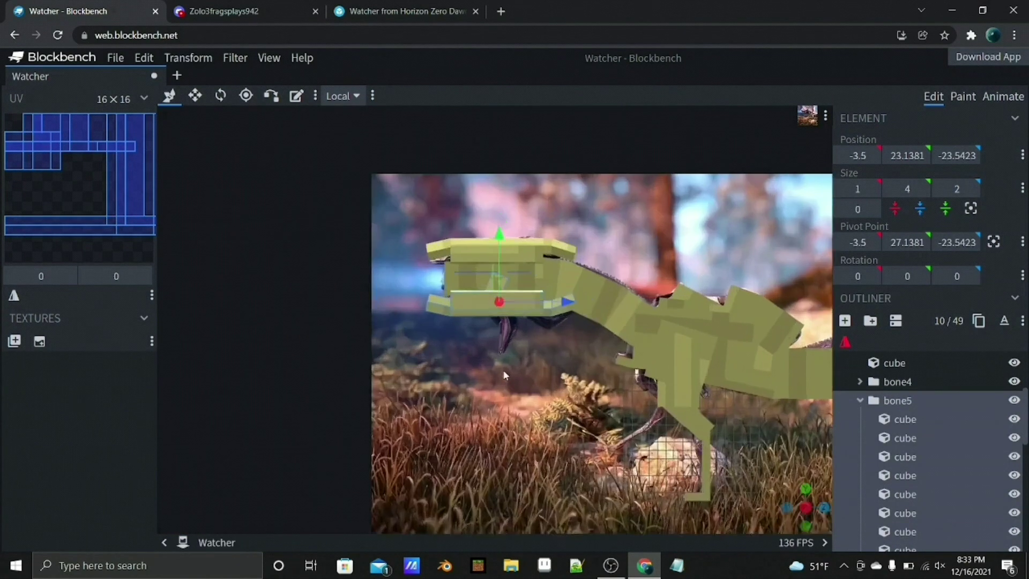
- Delete two surplus end cubes from the flipped jaw group bone5
{"action": "left_click", "coordinate": [432, 328]}
{"action": "key", "text": "Delete"}
{"action": "key", "text": "ctrl+z"}
{"action": "key", "text": "z"}
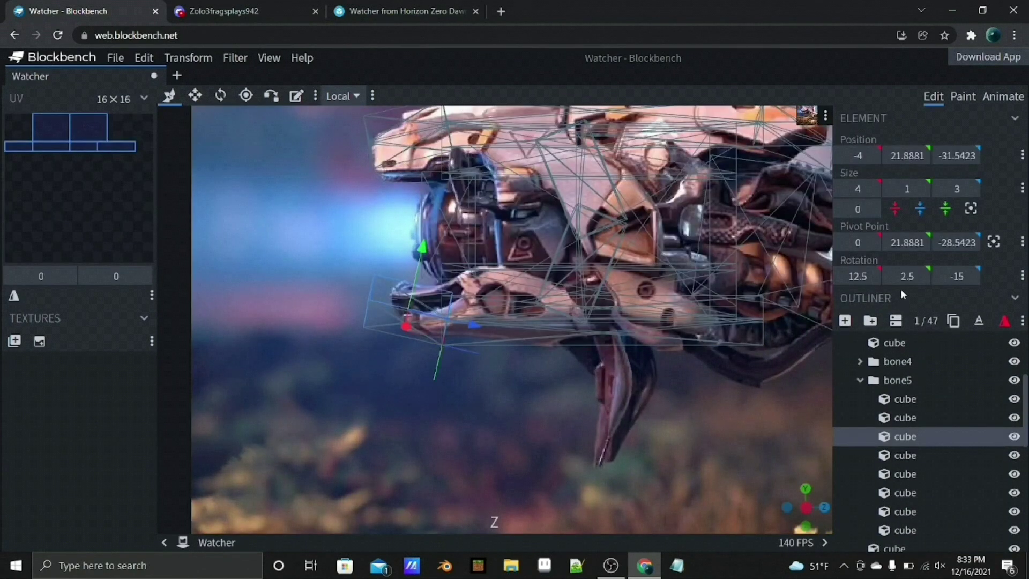
- Set the X rotation of the jaw's front cube to 7.5
{"action": "key", "text": "z"}
{"action": "left_click", "coordinate": [839, 276]}
{"action": "left_click", "coordinate": [839, 275]}
{"action": "key", "text": "z"}
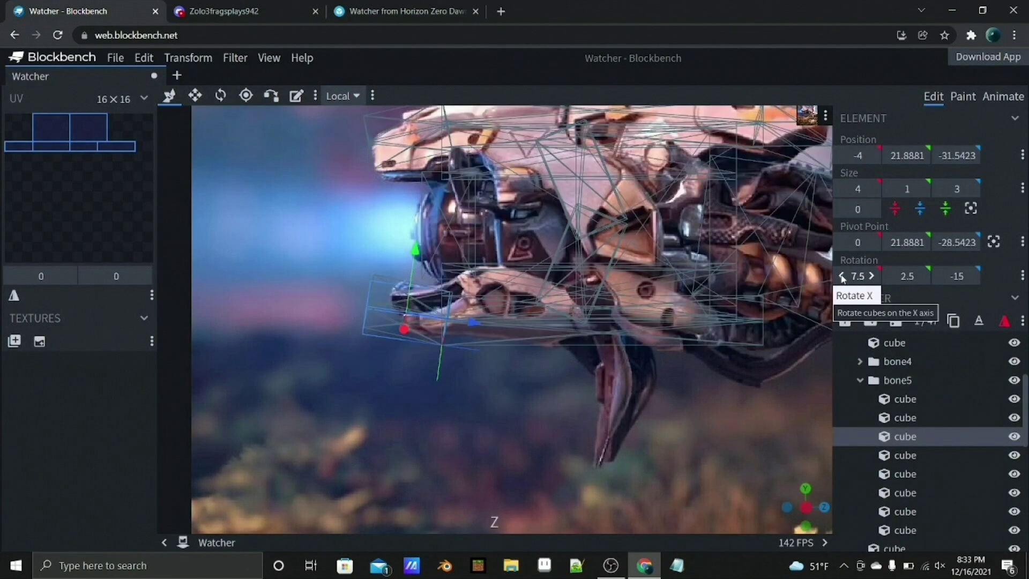
- Delete the opposite front jaw cube and shorten the remaining one to a Z size of 2.25
{"action": "key", "text": "s"}
{"action": "left_click", "coordinate": [336, 268]}
{"action": "key", "text": "z"}
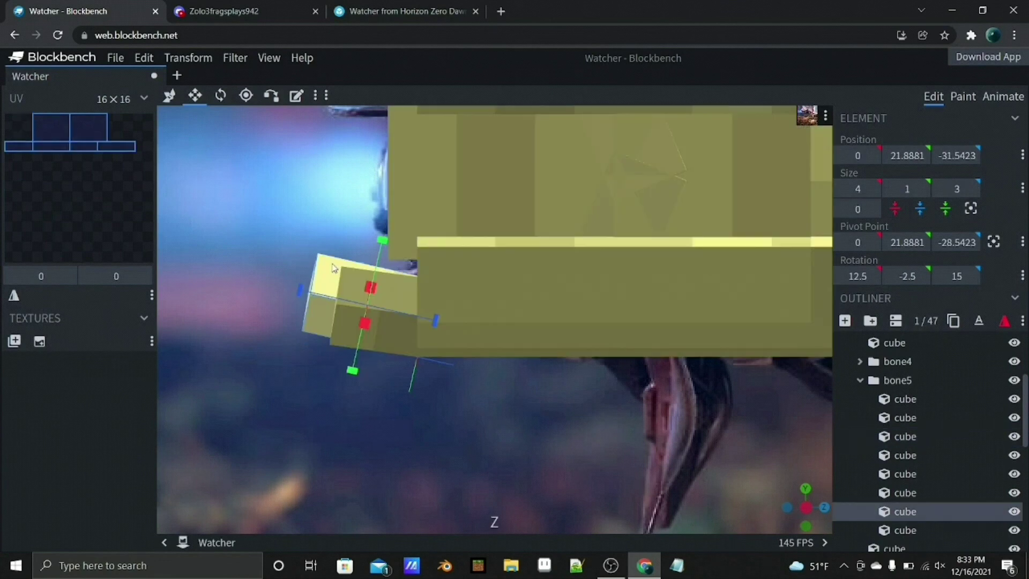
{"action": "key", "text": "Delete"}
{"action": "key", "text": "z"}
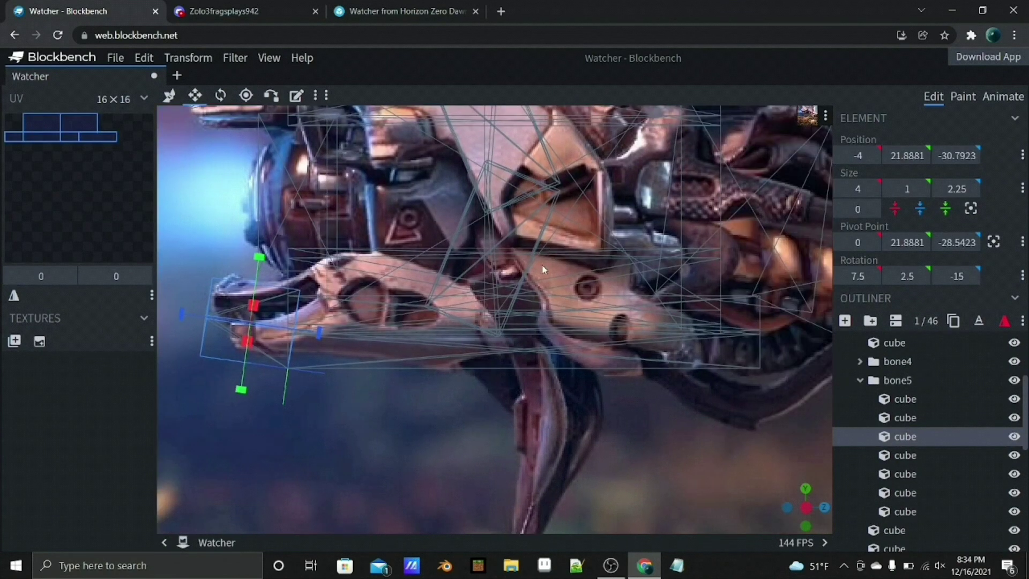
{"action": "key", "text": "z"}
- Adjust the Z rotation of the jaw's long side cube and raise the whole bone5 group by 0.3
{"action": "left_click", "coordinate": [655, 438]}
{"action": "key", "text": "r"}
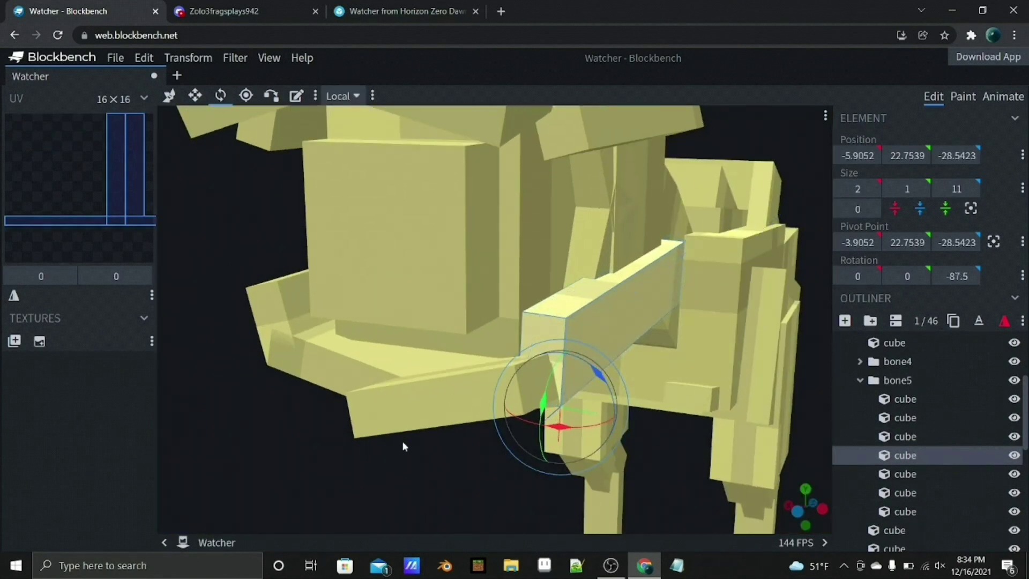
{"action": "key", "text": "KP_1"}
{"action": "left_click", "coordinate": [475, 348]}
{"action": "key", "text": "v"}
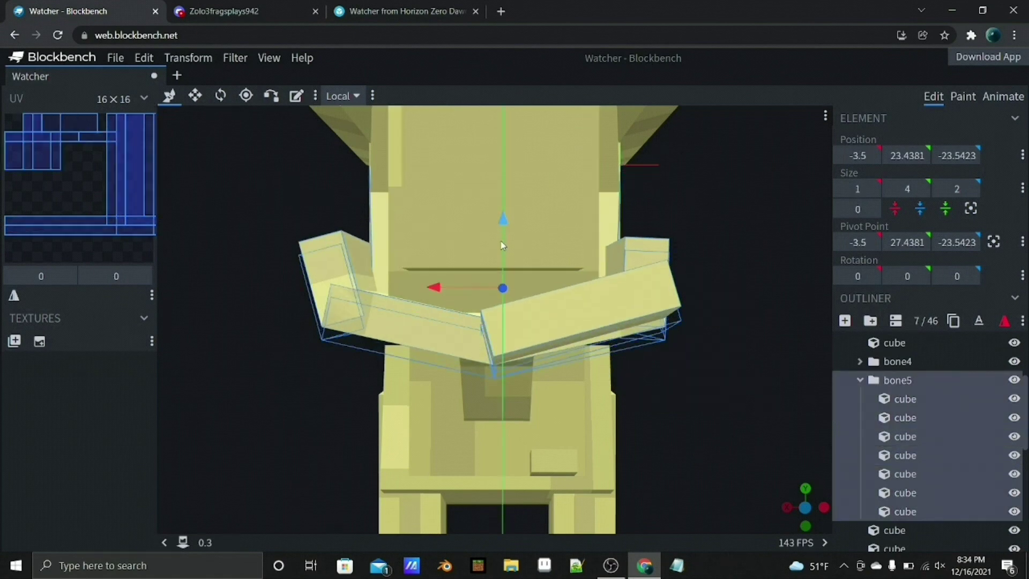
{"action": "left_click_drag", "start_coordinate": [503, 261], "coordinate": [567, 291]}
- Delete the three remaining jaw cubes on one side of the centre line, keeping only one half in bone5
{"action": "left_click", "coordinate": [558, 254]}
{"action": "key", "text": "Delete"}
{"action": "scroll", "coordinate": [558, 254], "scroll_direction": "down", "scroll_amount": 5}
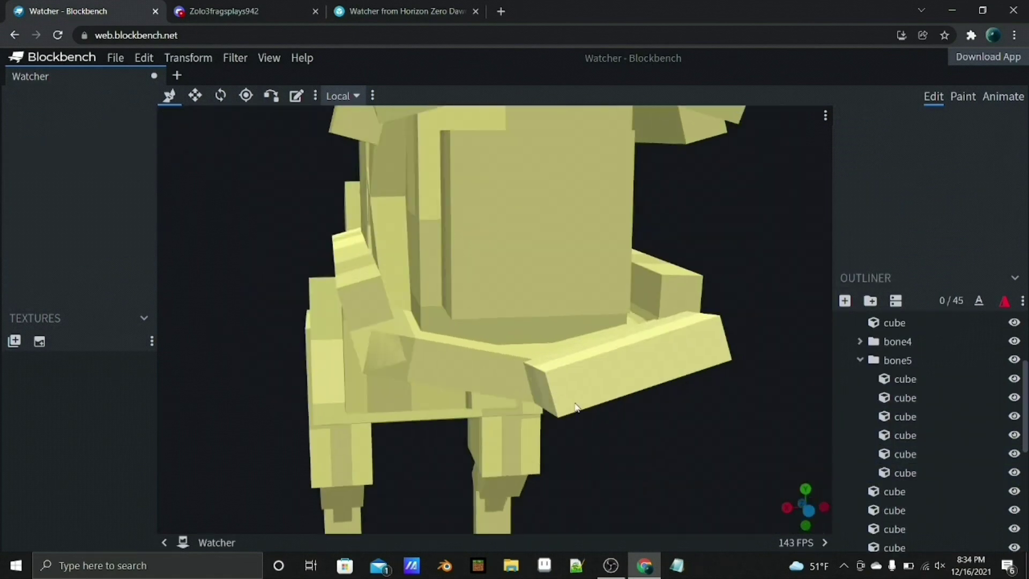
{"action": "left_click", "coordinate": [430, 345]}
{"action": "key", "text": "Delete"}
{"action": "scroll", "coordinate": [528, 402], "scroll_direction": "up", "scroll_amount": 5}
{"action": "key", "text": "KP_1"}
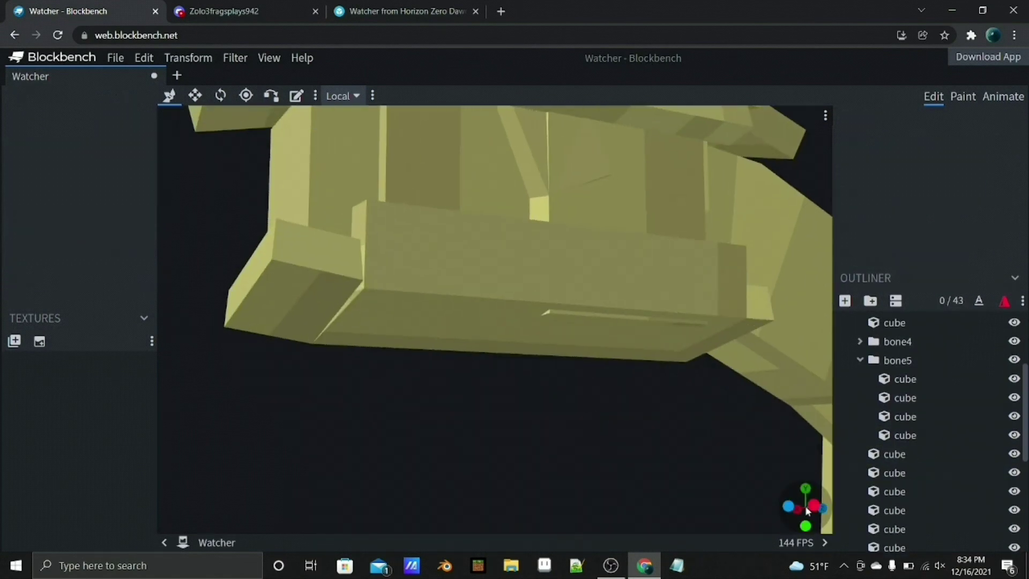
- Raise the 7 × 7 × 5 head cube to a Y position of 22.9619
{"action": "left_click", "coordinate": [605, 320]}
{"action": "key", "text": "z"}
{"action": "key", "text": "s"}
{"action": "key", "text": "v"}
{"action": "scroll", "coordinate": [587, 266], "scroll_direction": "up", "scroll_amount": 3}
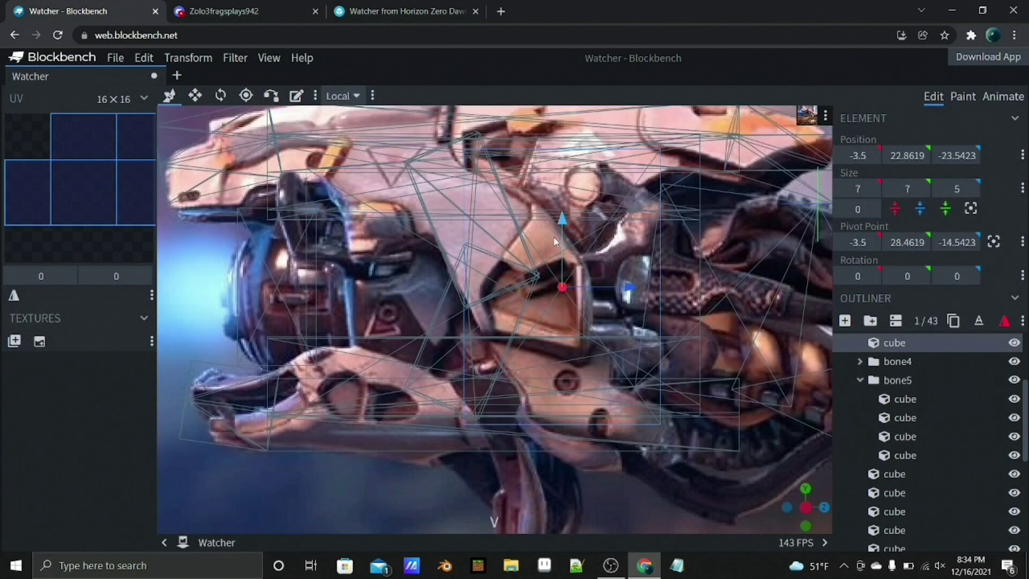
{"action": "key", "text": "z"}
{"action": "key", "text": "z"}
{"action": "scroll", "coordinate": [558, 245], "scroll_direction": "down", "scroll_amount": 3}
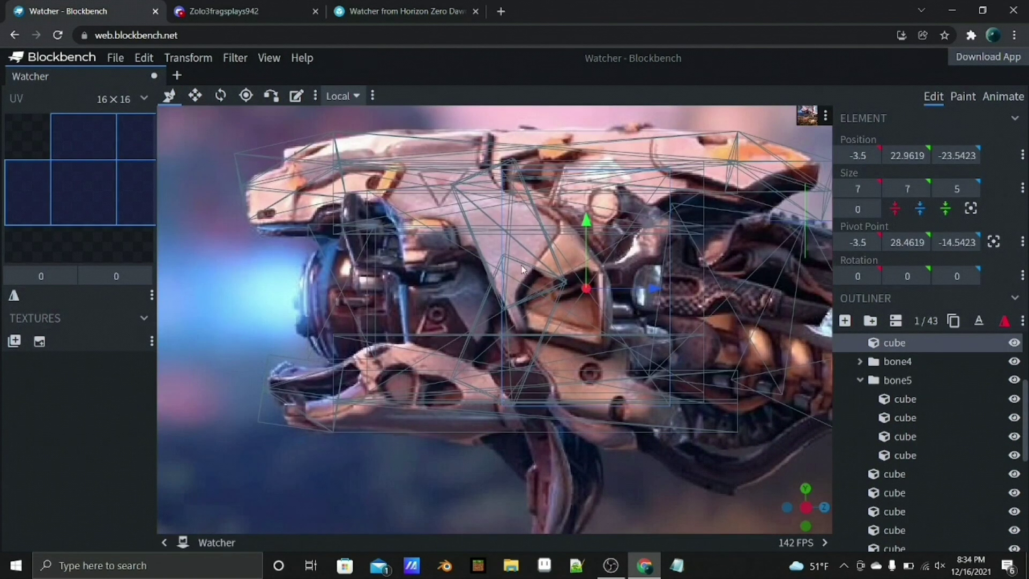
- Duplicate the bone5 jaw half, mirror the copy across the centre line and move its cubes into bone5
{"action": "left_click", "coordinate": [402, 11]}
{"action": "left_click", "coordinate": [45, 11]}
{"action": "key", "text": "z"}
{"action": "scroll", "coordinate": [538, 301], "scroll_direction": "up", "scroll_amount": 3}
{"action": "scroll", "coordinate": [537, 301], "scroll_direction": "down", "scroll_amount": 1}
{"action": "left_click", "coordinate": [897, 380]}
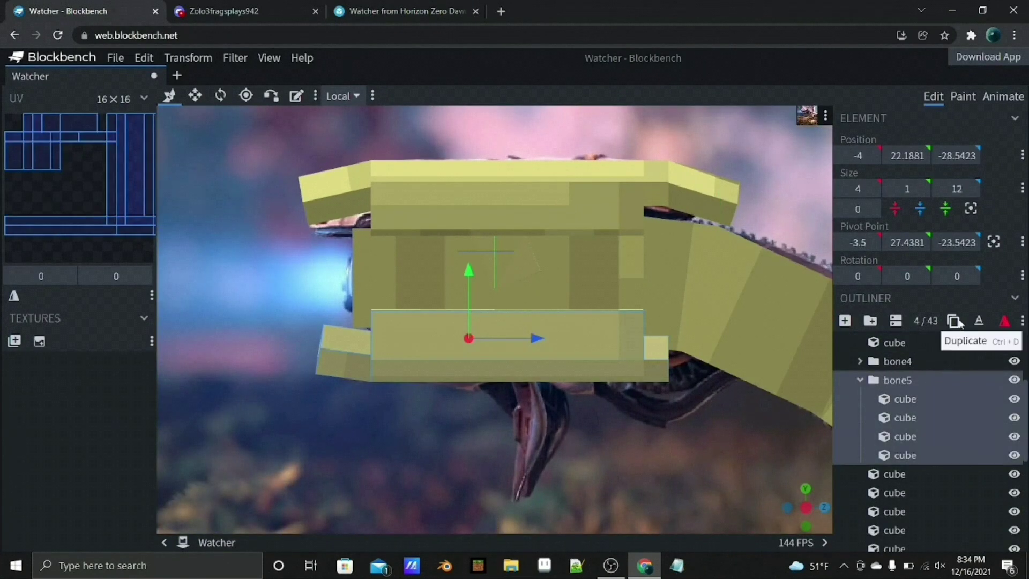
{"action": "left_click", "coordinate": [953, 321]}
{"action": "right_click", "coordinate": [900, 473]}
{"action": "left_click", "coordinate": [918, 447]}
{"action": "left_click_drag", "start_coordinate": [900, 477], "coordinate": [895, 391]}
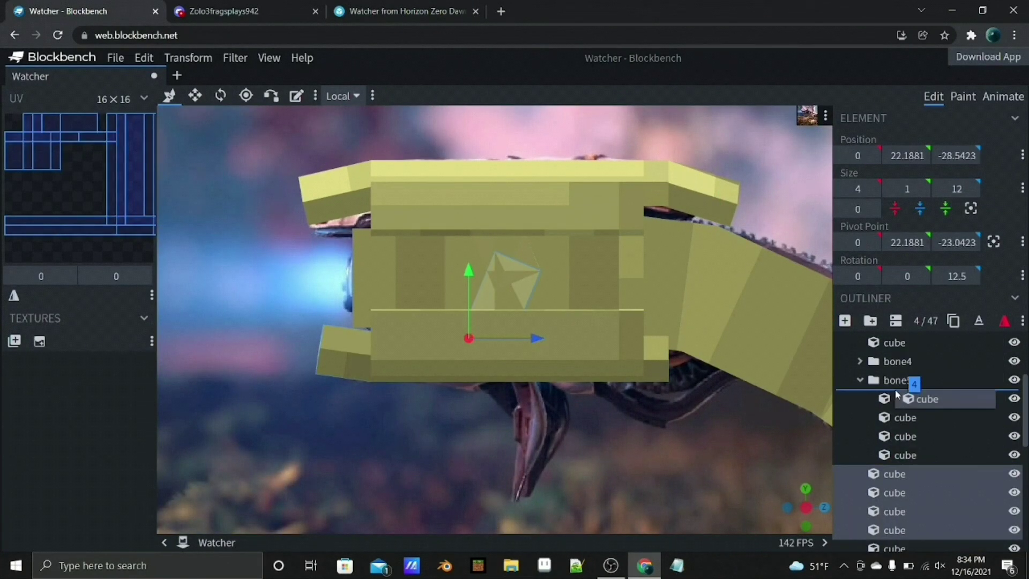
{"action": "left_click", "coordinate": [859, 380]}
- Delete the two surplus cubes from the mirrored jaw in bone5
{"action": "left_click_drag", "start_coordinate": [828, 498], "coordinate": [657, 410]}
{"action": "left_click", "coordinate": [429, 311]}
{"action": "key", "text": "Delete"}
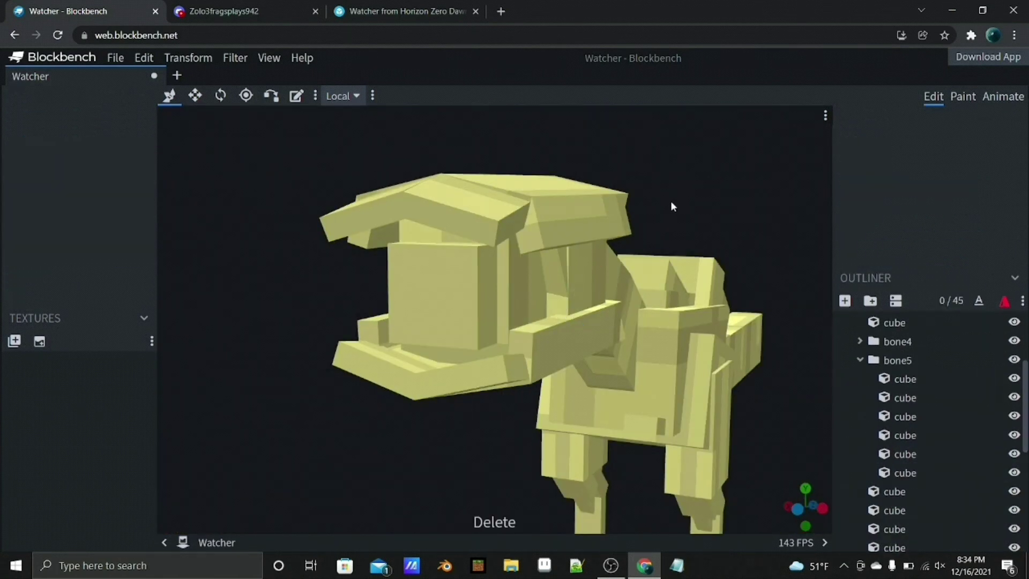
- Check the Watcher reference, then widen the two upper neck cubes to an X size of 4, kept centred
{"action": "left_click_drag", "start_coordinate": [786, 202], "coordinate": [464, 4]}
{"action": "left_click", "coordinate": [464, 4]}
{"action": "key", "text": "ctrl+1"}
{"action": "left_click", "coordinate": [570, 289]}
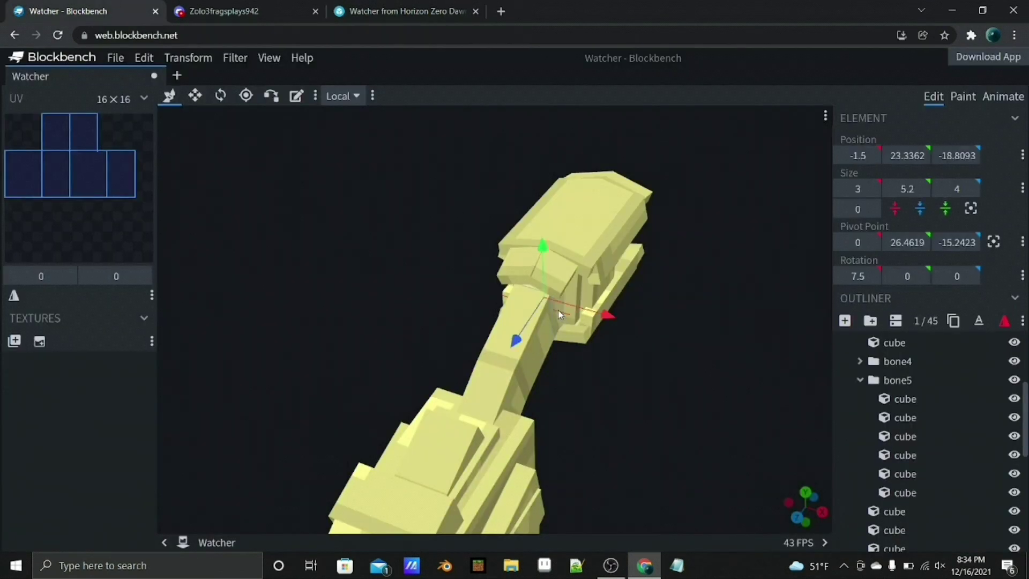
{"action": "left_click_drag", "start_coordinate": [590, 300], "coordinate": [697, 257]}
{"action": "left_click_drag", "start_coordinate": [616, 321], "coordinate": [568, 300]}
{"action": "left_click", "coordinate": [536, 273]}
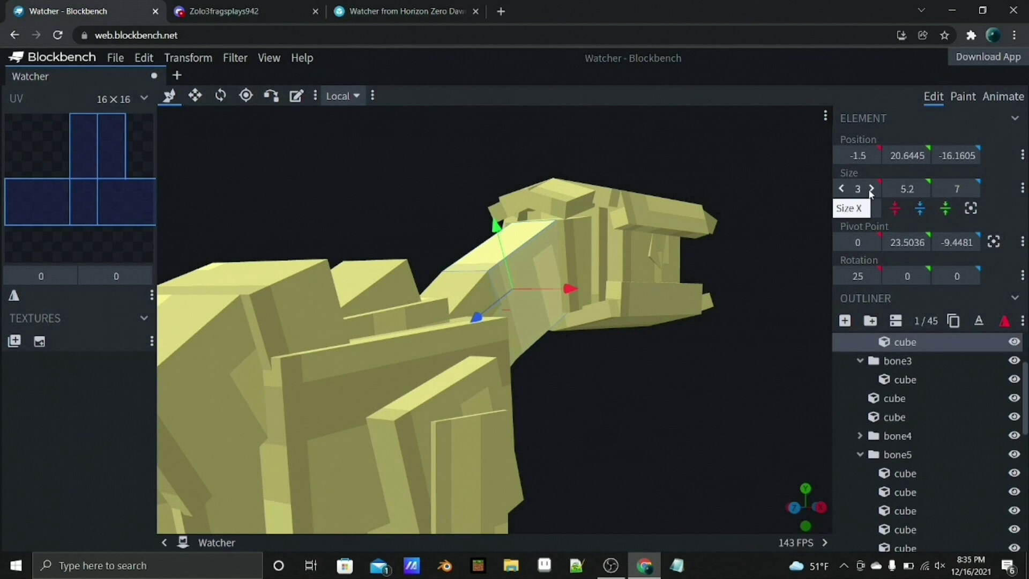
{"action": "scroll", "coordinate": [584, 303], "scroll_direction": "up", "scroll_amount": 2}
{"action": "left_click", "coordinate": [584, 303]}
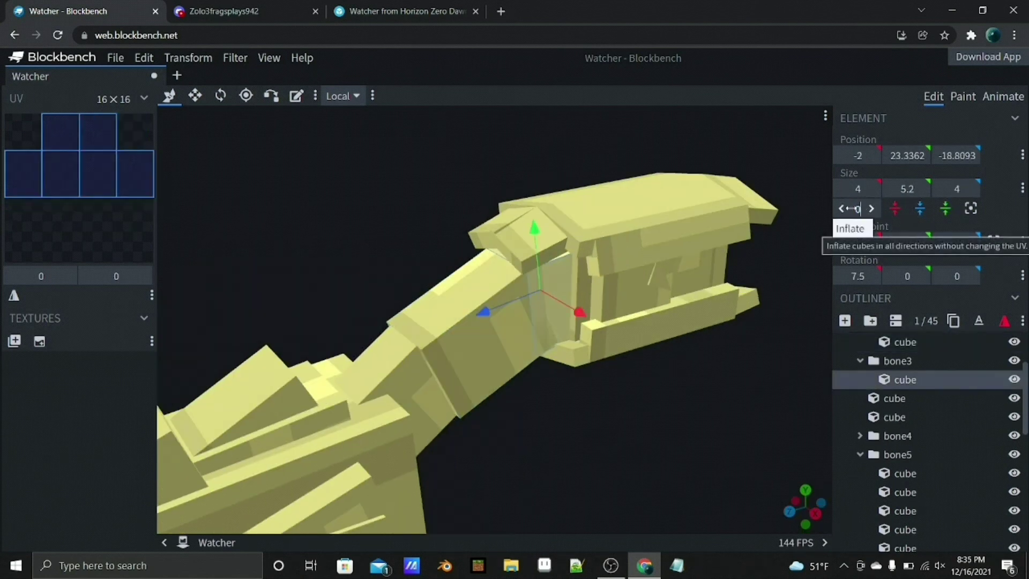
- Widen the lowest neck cube to an X size of 4 and set its inflate to 0.2
{"action": "left_click", "coordinate": [380, 394]}
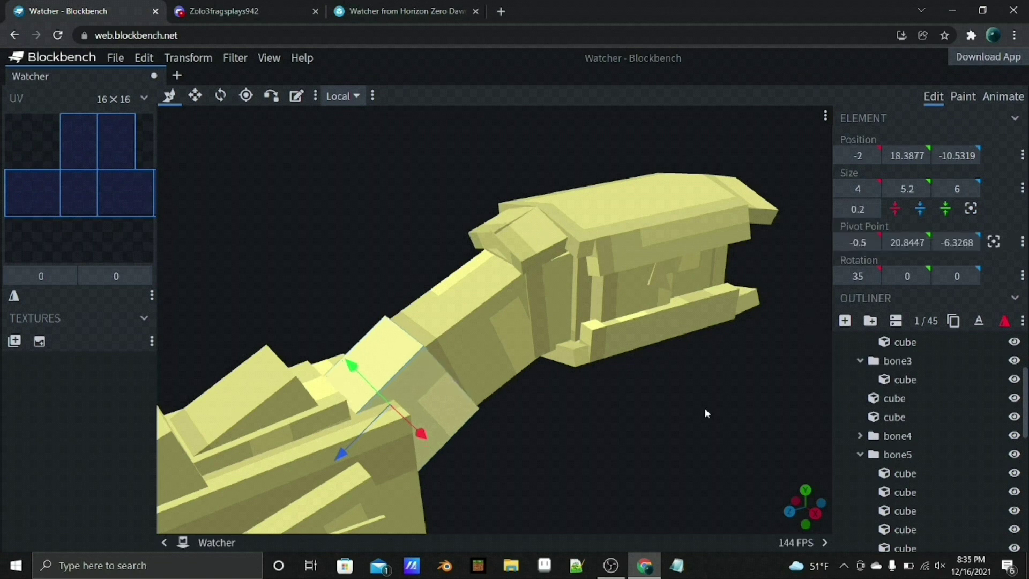
{"action": "scroll", "coordinate": [631, 368], "scroll_direction": "down", "scroll_amount": 5}
{"action": "left_click_drag", "start_coordinate": [631, 368], "coordinate": [661, 462]}
{"action": "scroll", "coordinate": [737, 459], "scroll_direction": "up", "scroll_amount": 5}
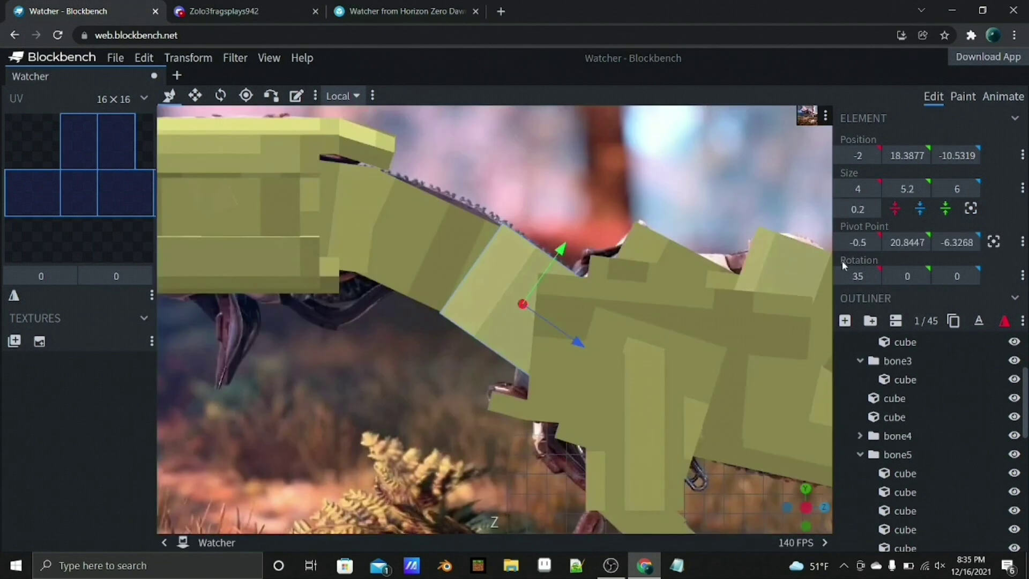
- Collapse the neck groups and move the 5 × 6 × 10 head cube's pivot point to 0, 26.8619, -18.3423
{"action": "left_click", "coordinate": [860, 397]}
{"action": "left_click", "coordinate": [860, 416]}
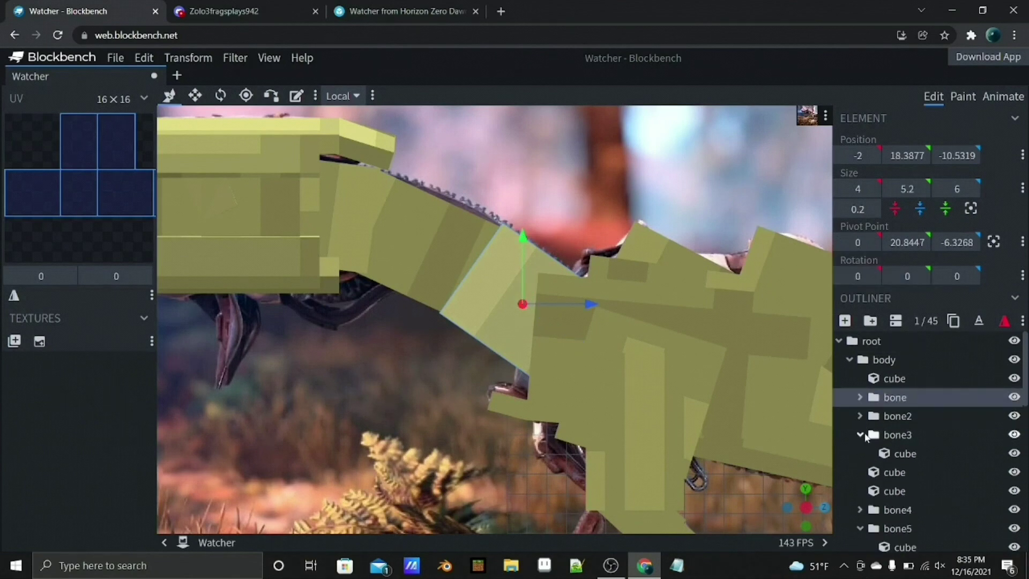
{"action": "left_click", "coordinate": [860, 434]}
{"action": "double_click", "coordinate": [894, 453]}
{"action": "key", "text": "z"}
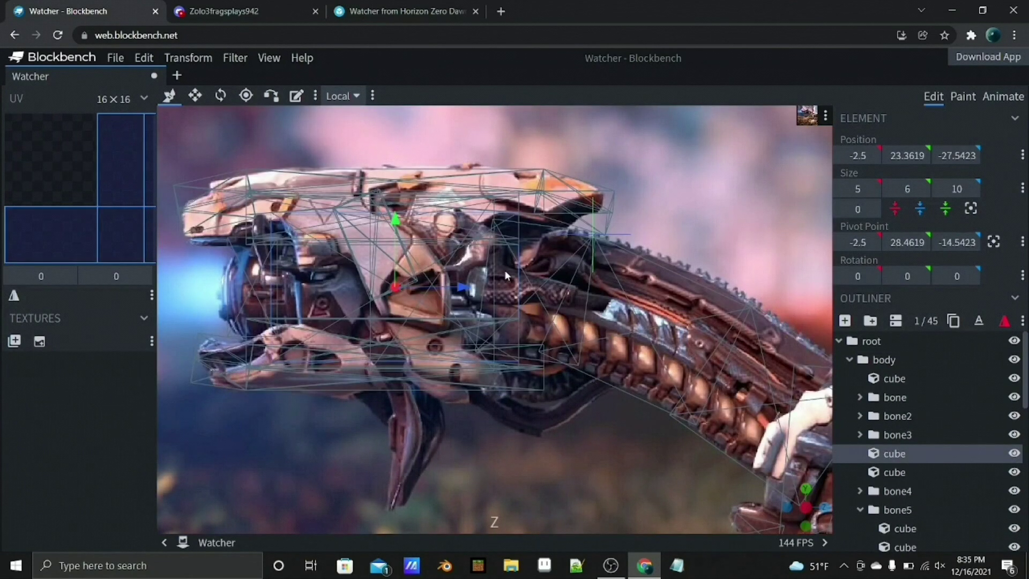
{"action": "key", "text": "z"}
{"action": "key", "text": "p"}
{"action": "left_click", "coordinate": [993, 242]}
{"action": "key", "text": "z"}
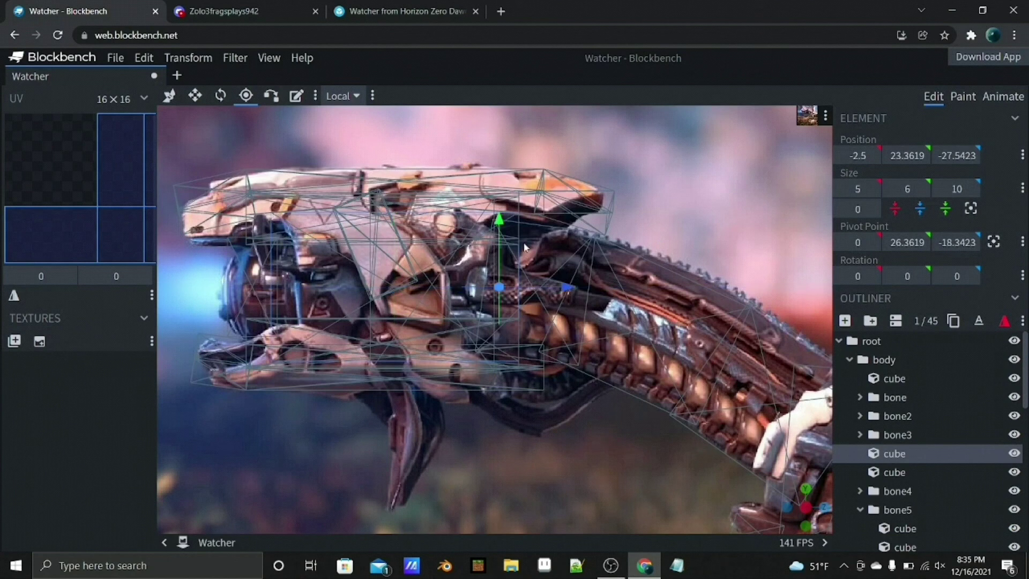
{"action": "key", "text": "z"}
{"action": "left_click_drag", "start_coordinate": [500, 206], "coordinate": [500, 214]}
- Create a new group at the head's pivot and move the two main head cubes into it
{"action": "left_click", "coordinate": [870, 321]}
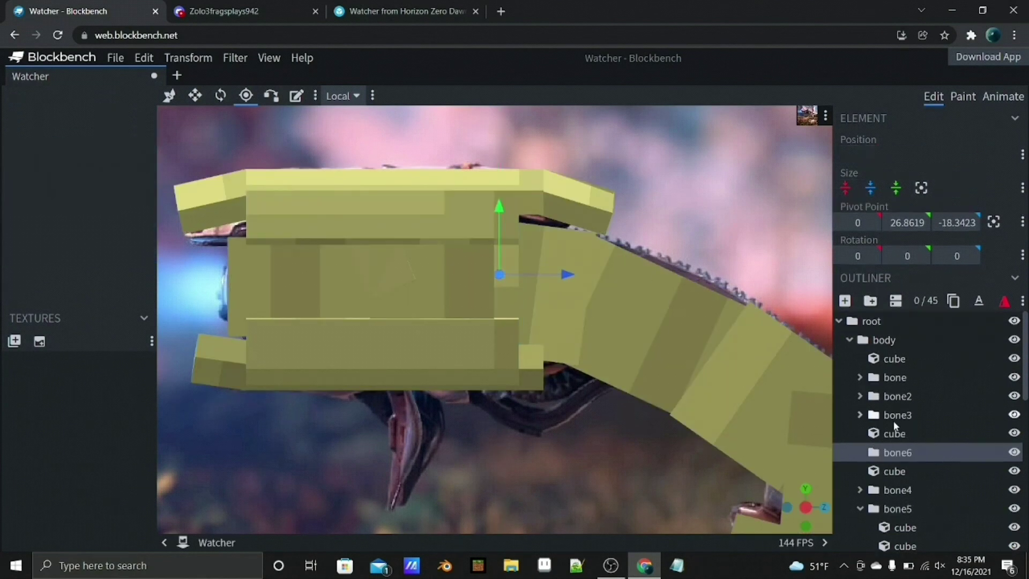
{"action": "left_click", "coordinate": [893, 457]}
{"action": "left_click_drag", "start_coordinate": [894, 472], "coordinate": [889, 451]}
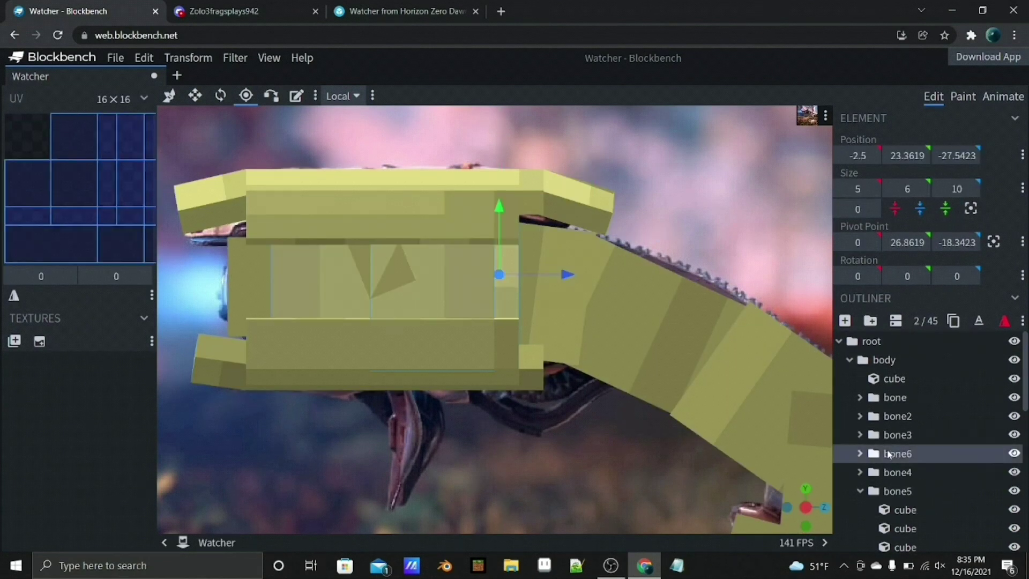
- Dissolve bone5 and bone4 so their cubes join the new head group, and rename that group head
{"action": "scroll", "coordinate": [911, 440], "scroll_direction": "down", "scroll_amount": 3}
{"action": "right_click", "coordinate": [885, 423]}
{"action": "left_click", "coordinate": [911, 417]}
{"action": "right_click", "coordinate": [884, 402]}
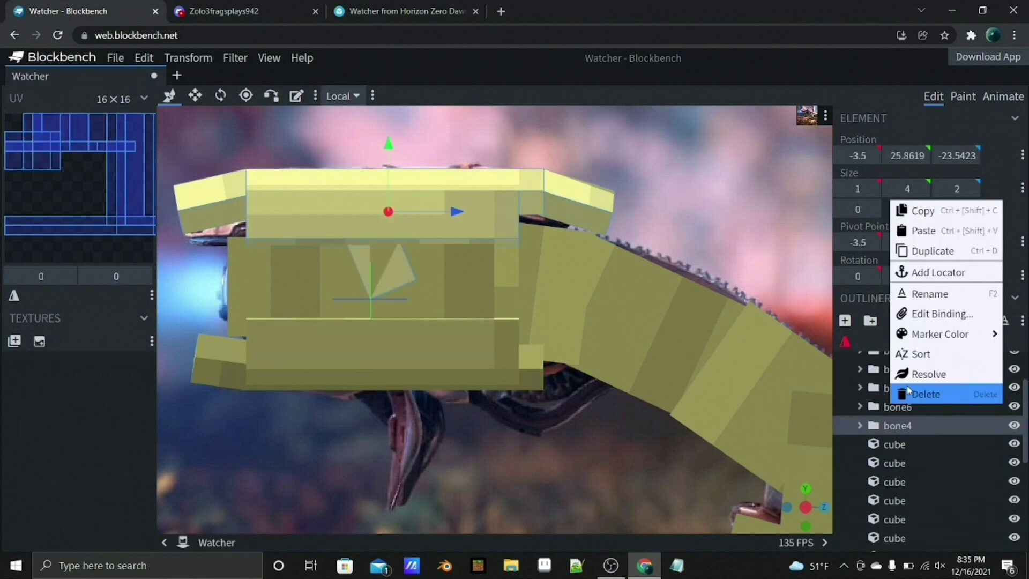
{"action": "left_click", "coordinate": [911, 394]}
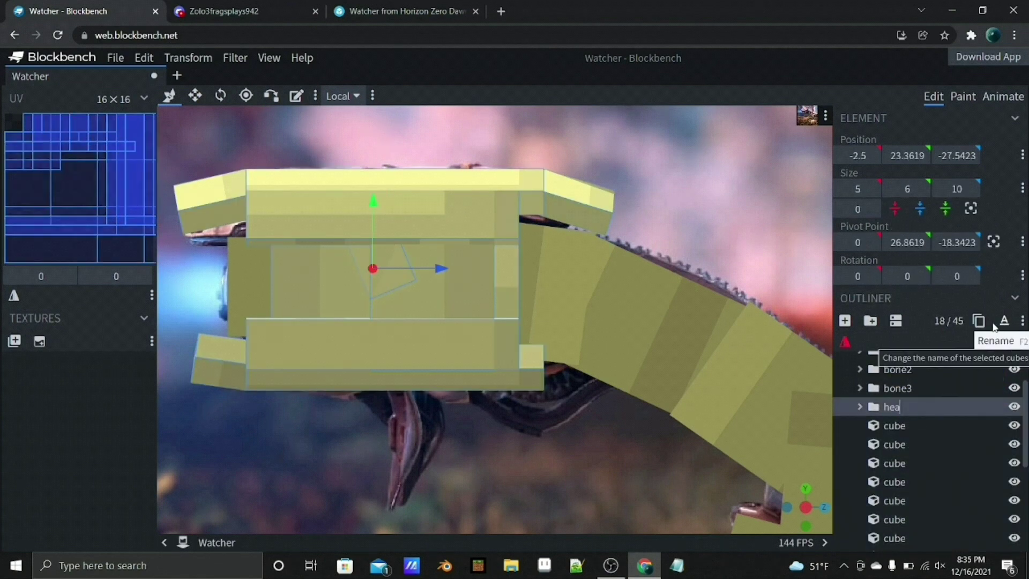
- Rename the neck groups bone3, bone2 and bone as neck, neck2 and neck3
{"action": "left_click", "coordinate": [910, 390]}
{"action": "scroll", "coordinate": [910, 407], "scroll_direction": "up", "scroll_amount": 2}
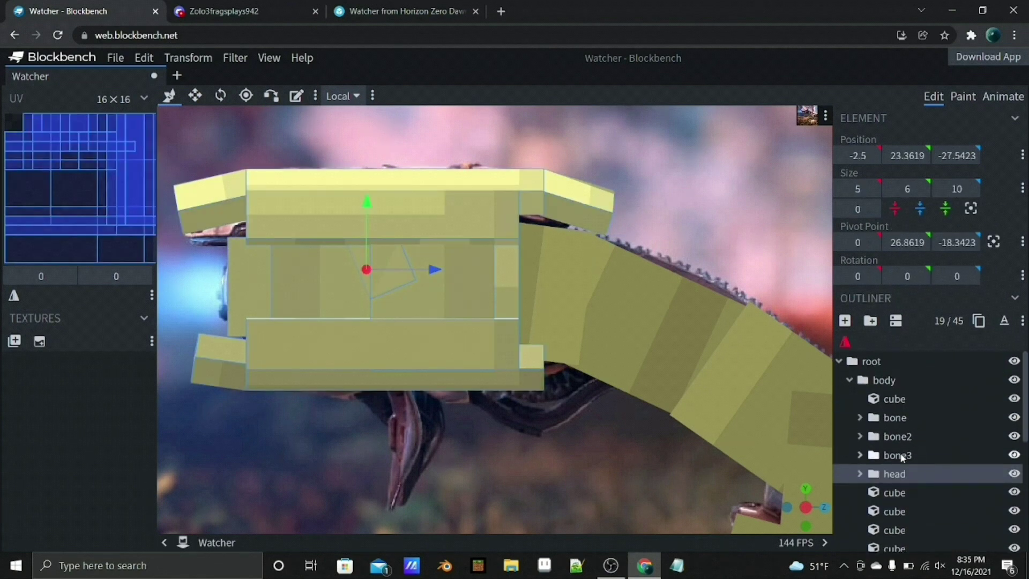
{"action": "left_click", "coordinate": [980, 321]}
{"action": "left_click", "coordinate": [905, 418]}
{"action": "left_click", "coordinate": [978, 321]}
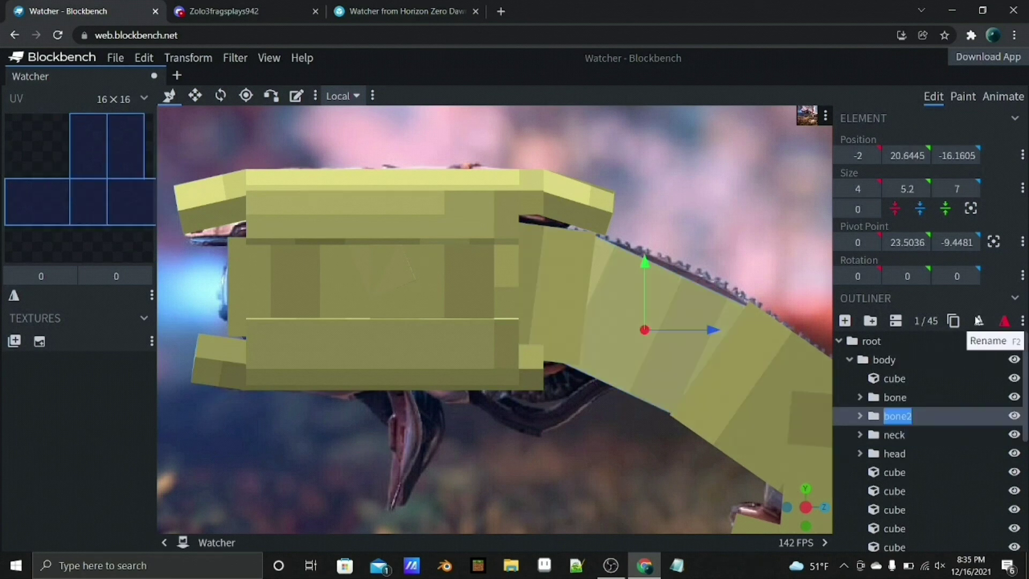
{"action": "left_click", "coordinate": [932, 394]}
{"action": "left_click", "coordinate": [972, 322]}
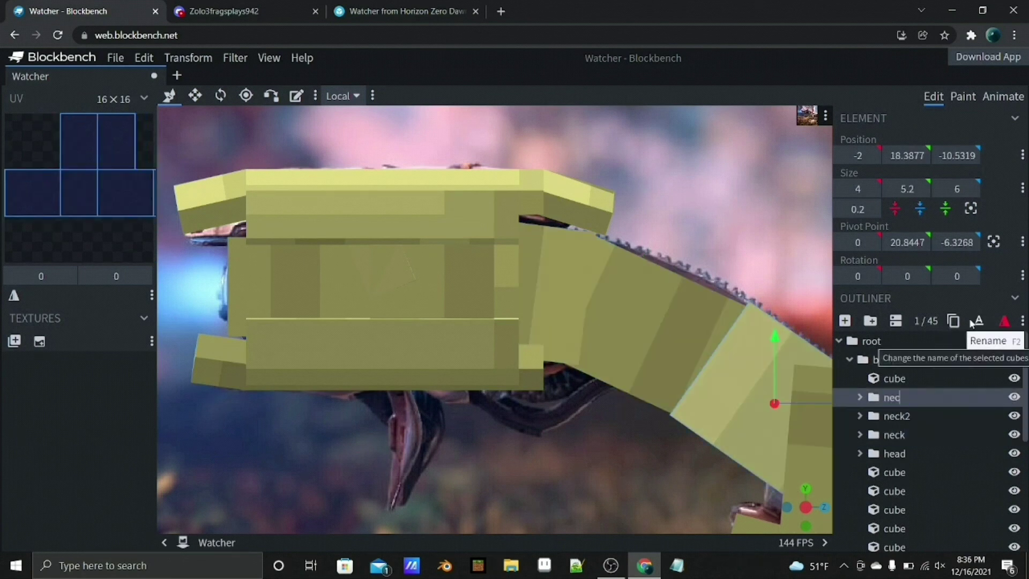
{"action": "type", "text": "neck3"}
- Duplicate the neck3 cube, set its inflate to 0 and flatten the copy into a 1-unit-thick, 4-unit-long ridge plate on top of the neck
{"action": "left_click", "coordinate": [895, 458]}
{"action": "scroll", "coordinate": [523, 429], "scroll_direction": "down", "scroll_amount": 3}
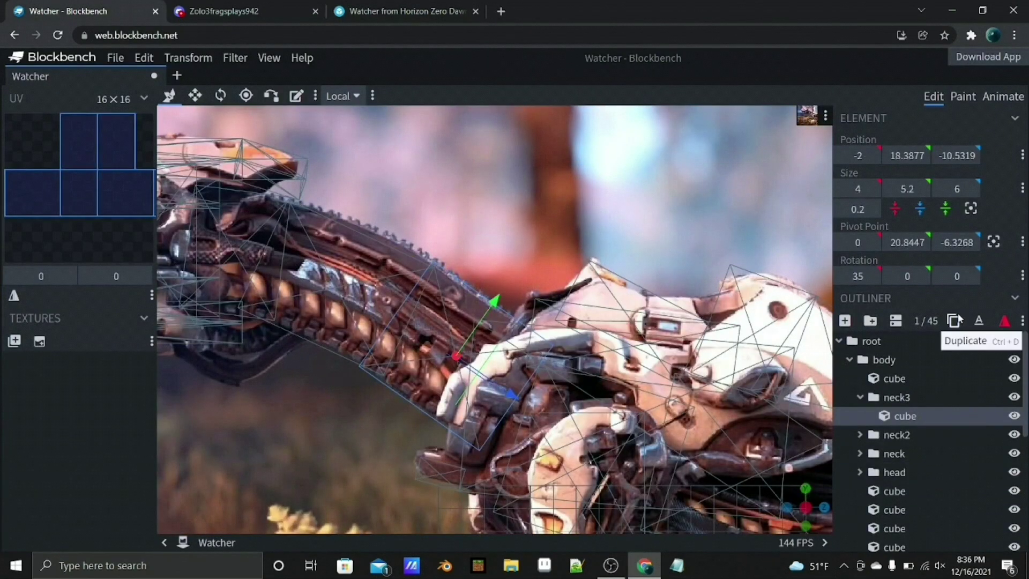
{"action": "left_click", "coordinate": [954, 320]}
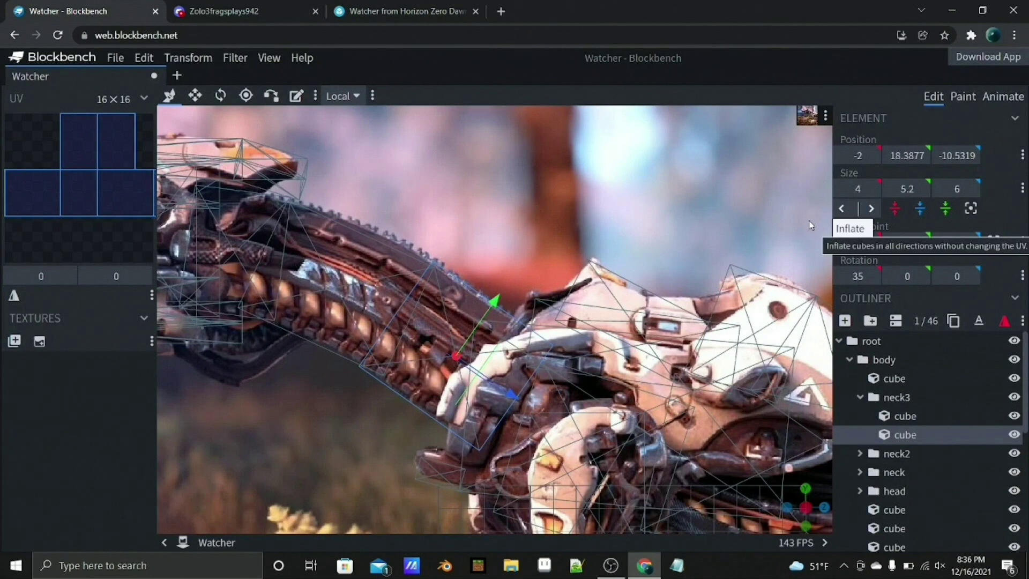
{"action": "scroll", "coordinate": [530, 260], "scroll_direction": "up", "scroll_amount": 2}
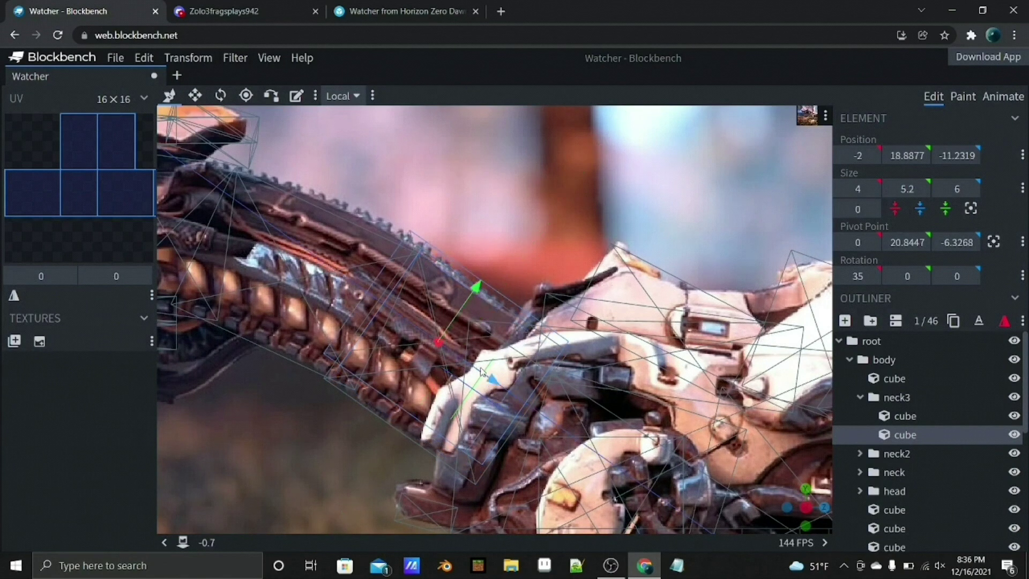
{"action": "key", "text": "z"}
{"action": "mouse_move", "coordinate": [391, 394]}
{"action": "left_mouse_down"}
{"action": "mouse_move", "coordinate": [484, 297]}
{"action": "mouse_move", "coordinate": [429, 348]}
{"action": "mouse_move", "coordinate": [436, 335]}
{"action": "left_mouse_up"}
{"action": "left_click_drag", "start_coordinate": [616, 241], "coordinate": [536, 332]}
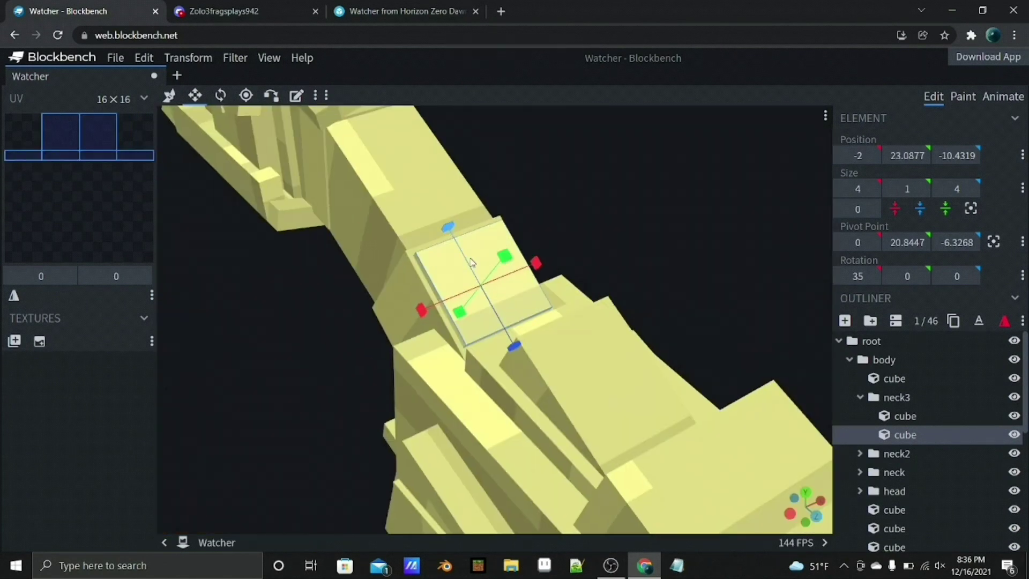
{"action": "left_click_drag", "start_coordinate": [845, 193], "coordinate": [727, 264]}
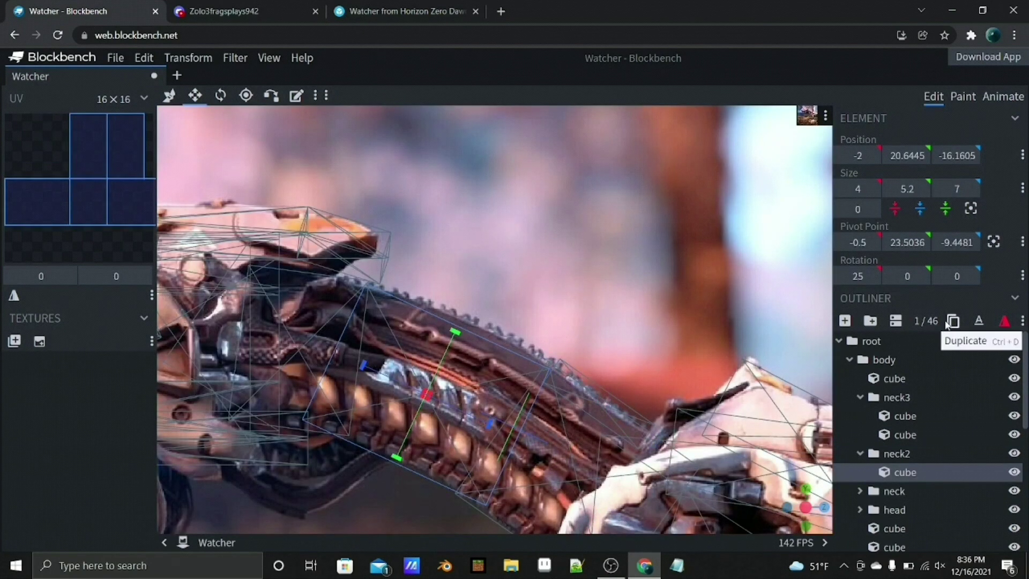
- Duplicate the neck2 cube, resize the copy to 2 × 1 × 7 along the neck's upper edge and centre it on X
{"action": "left_click", "coordinate": [947, 320]}
{"action": "key", "text": "v"}
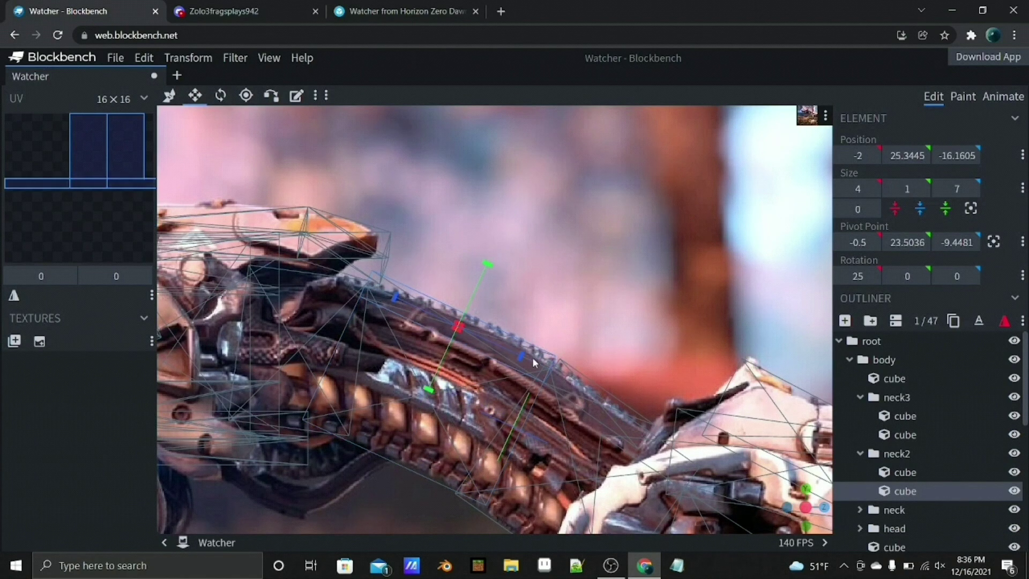
{"action": "key", "text": "z"}
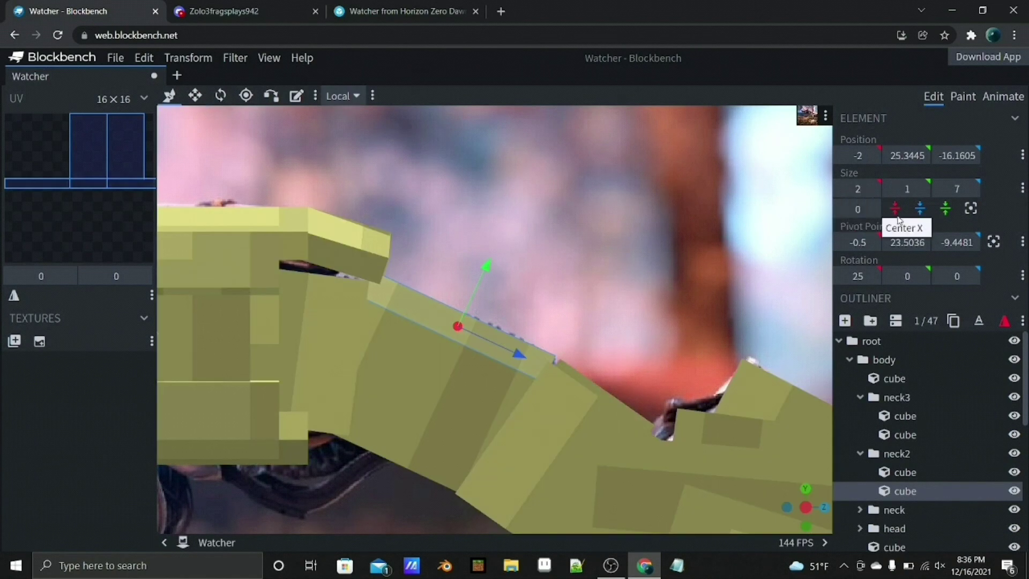
- Duplicate the neck group's cube, resize the copy to 2 × 1 × 4 as an upper ridge and centre it on X
{"action": "key", "text": "z"}
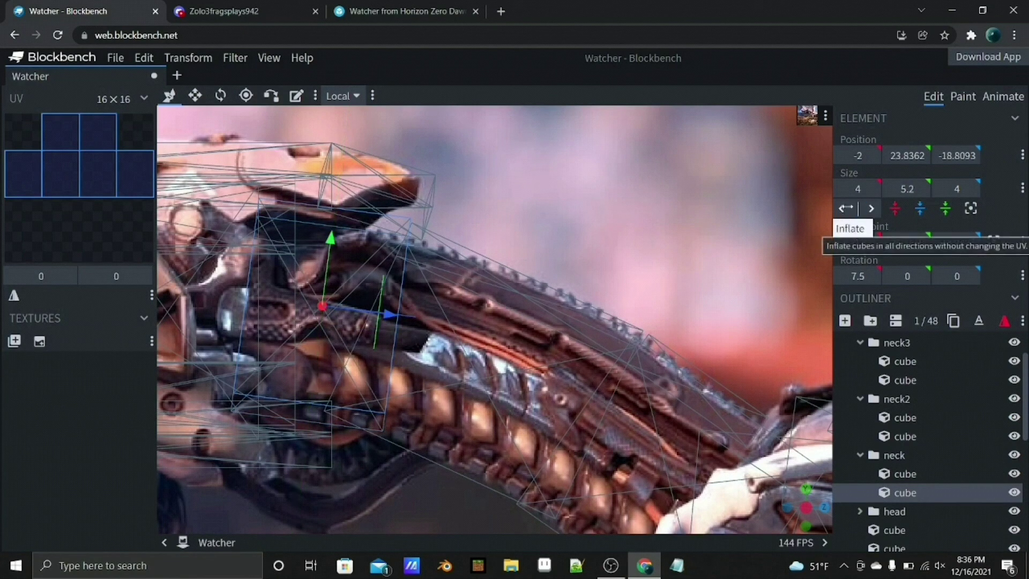
{"action": "key", "text": "ctrl+z"}
{"action": "key", "text": "z"}
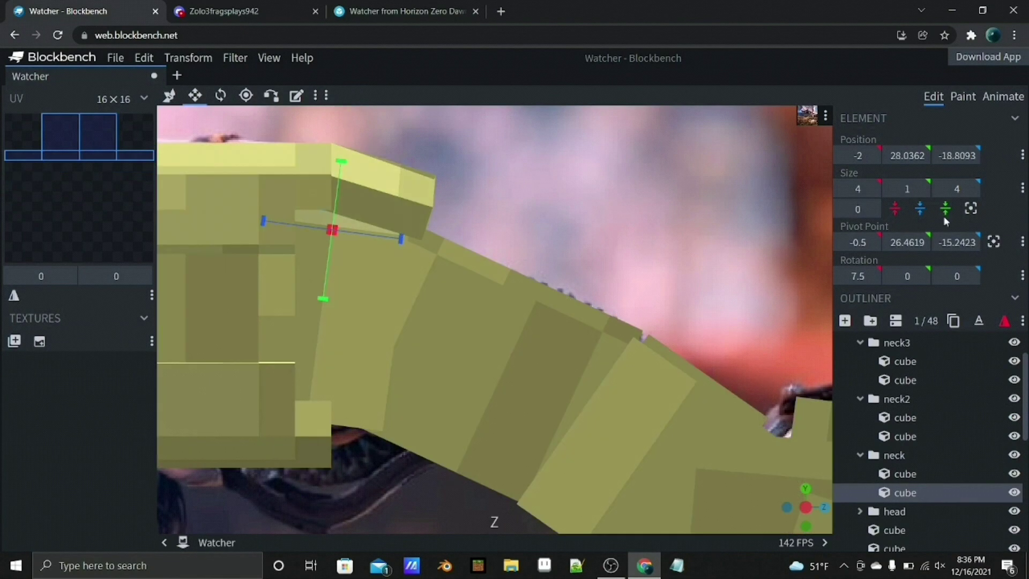
{"action": "scroll", "coordinate": [636, 230], "scroll_direction": "down", "scroll_amount": 5}
{"action": "scroll", "coordinate": [586, 281], "scroll_direction": "up", "scroll_amount": 4}
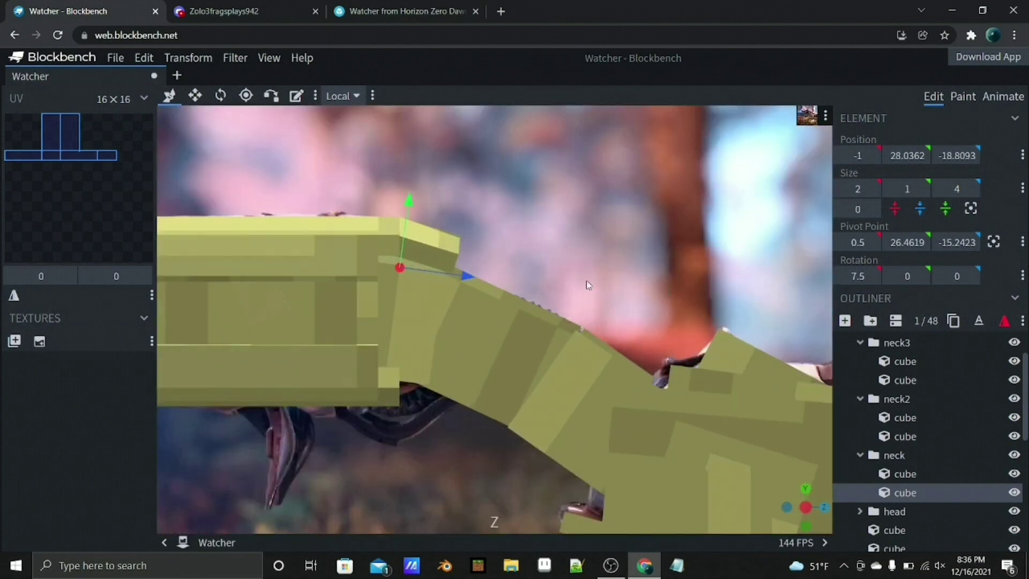
- Duplicate the tilted 4 × 1 × 12 lower head cube and shift the copy's pivot point to -3.9052, 23.0539, -28.5423
{"action": "left_click", "coordinate": [432, 5]}
{"action": "key", "text": "ctrl+1"}
{"action": "key", "text": "z"}
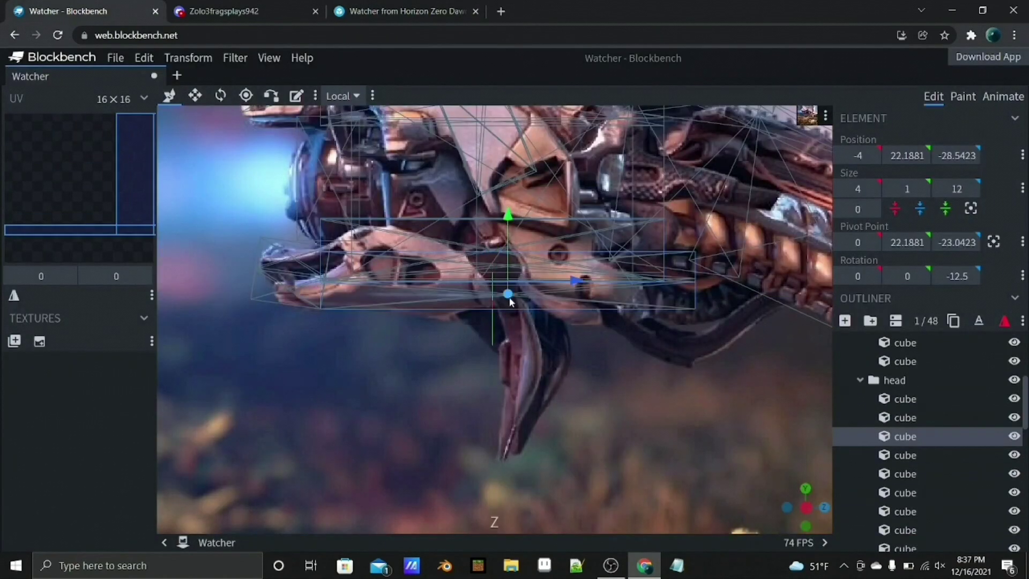
{"action": "left_click", "coordinate": [953, 320]}
{"action": "key", "text": "x"}
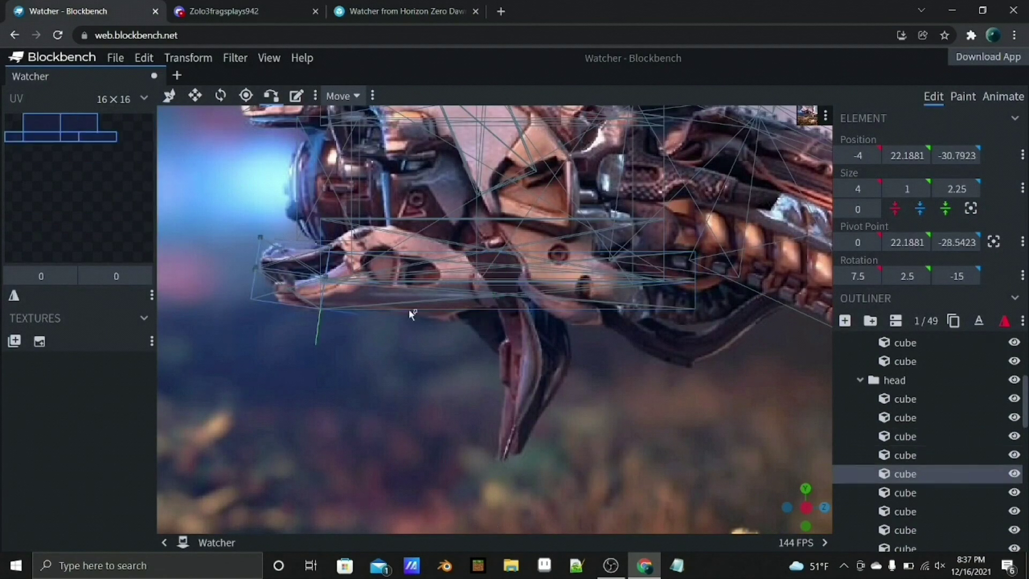
{"action": "key", "text": "z"}
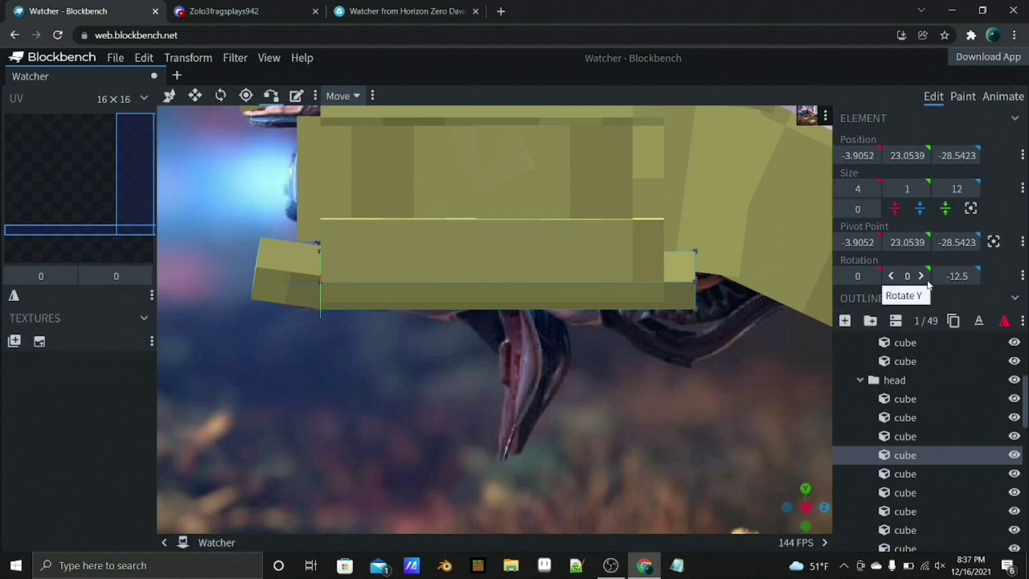
- Clear the duplicate's rotation and reshape it into an upright 4 × 8 × 2 block hanging beneath the jaw over the reference prong
{"action": "key", "text": "s"}
{"action": "left_click_drag", "start_coordinate": [508, 342], "coordinate": [508, 530]}
{"action": "key", "text": "z"}
{"action": "left_click", "coordinate": [407, 11]}
{"action": "left_click", "coordinate": [41, 5]}
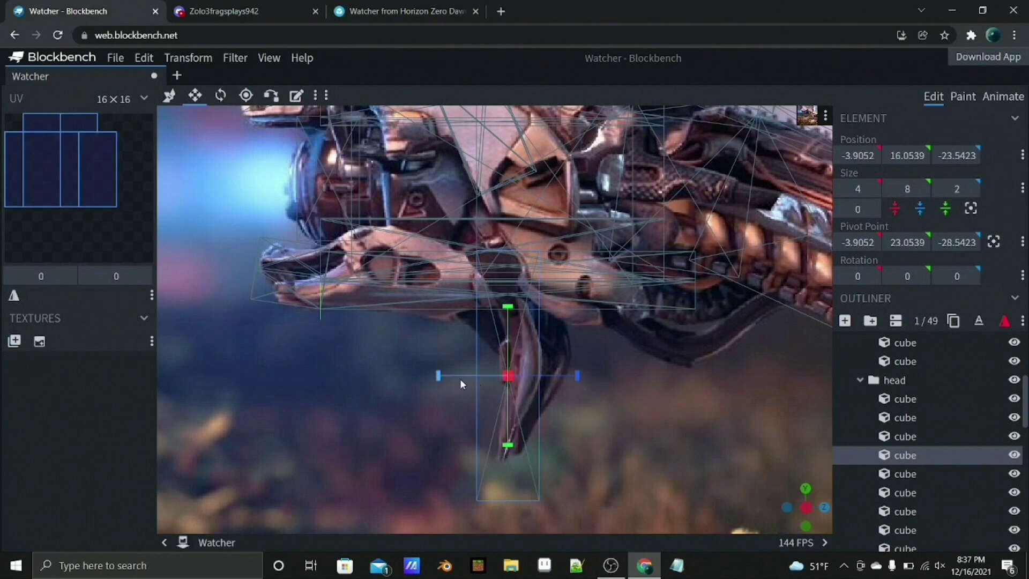
- Shorten the hanging jaw block to a height of 6 and position it at -3.9052, 17.1539, -23.0423 against the jaw
{"action": "key", "text": "v"}
{"action": "left_click_drag", "start_coordinate": [568, 374], "coordinate": [579, 376]}
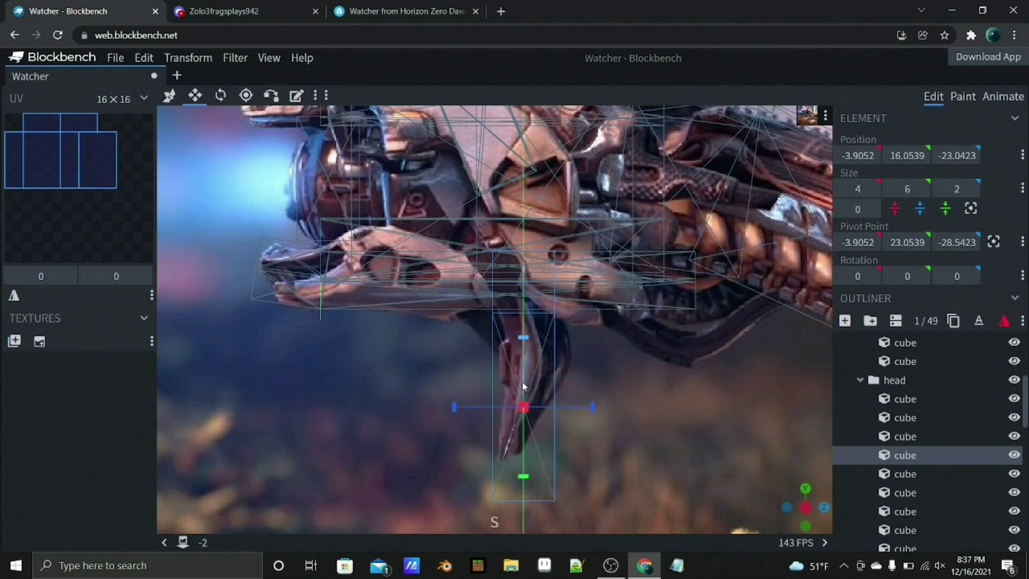
{"action": "left_click_drag", "start_coordinate": [523, 345], "coordinate": [523, 311]}
{"action": "key", "text": "z"}
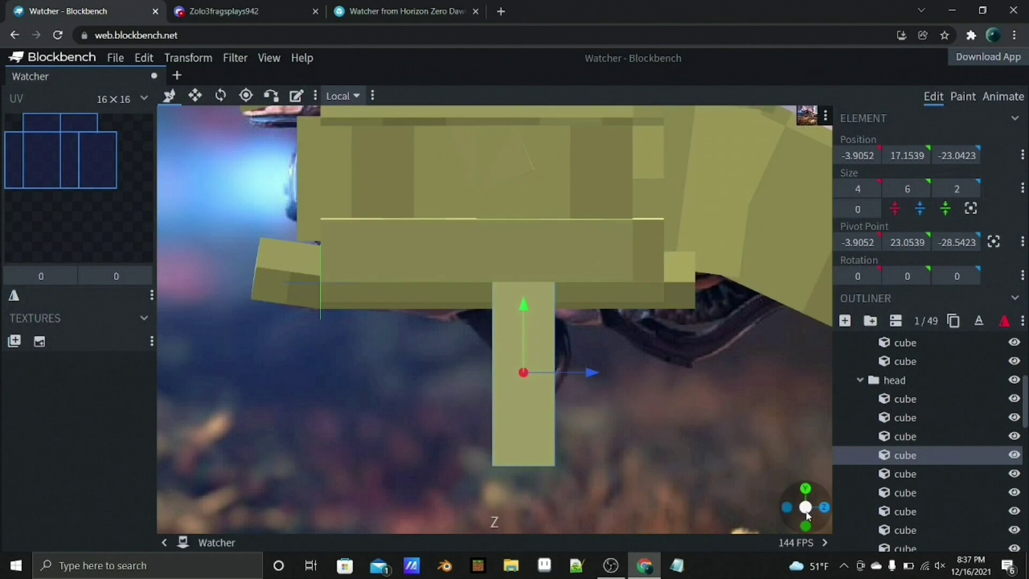
{"action": "left_click_drag", "start_coordinate": [589, 456], "coordinate": [363, 352]}
{"action": "key", "text": "s"}
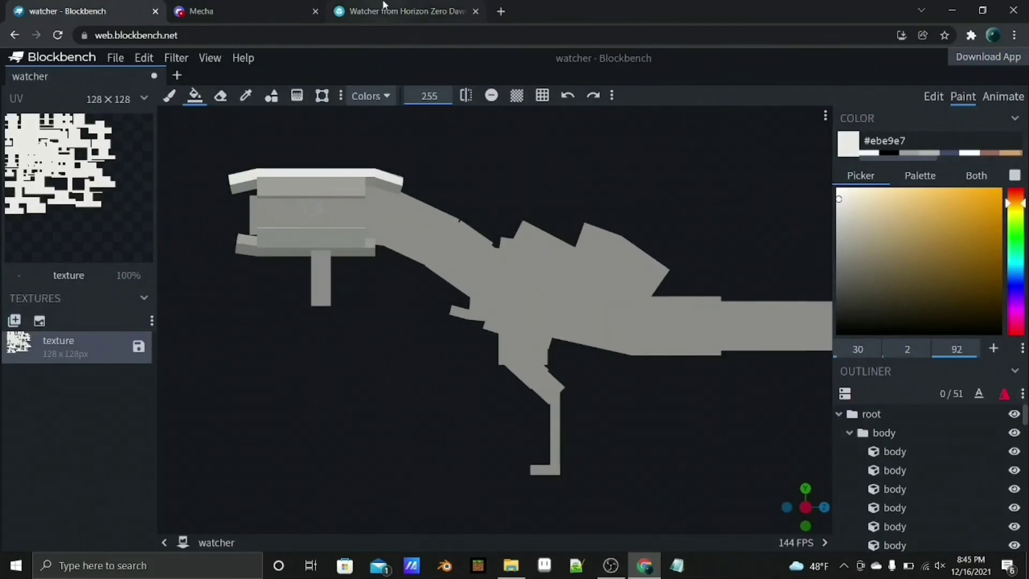
- Check the body colours on the Sketchfab Watcher model and set the paint colour to dark grey #454240
{"action": "left_click", "coordinate": [383, 11]}
{"action": "mouse_move", "coordinate": [436, 179]}
{"action": "left_mouse_down"}
{"action": "mouse_move", "coordinate": [413, 218]}
{"action": "mouse_move", "coordinate": [404, 321]}
{"action": "mouse_move", "coordinate": [433, 343]}
{"action": "left_mouse_up"}
{"action": "key", "text": "ctrl+Tab"}
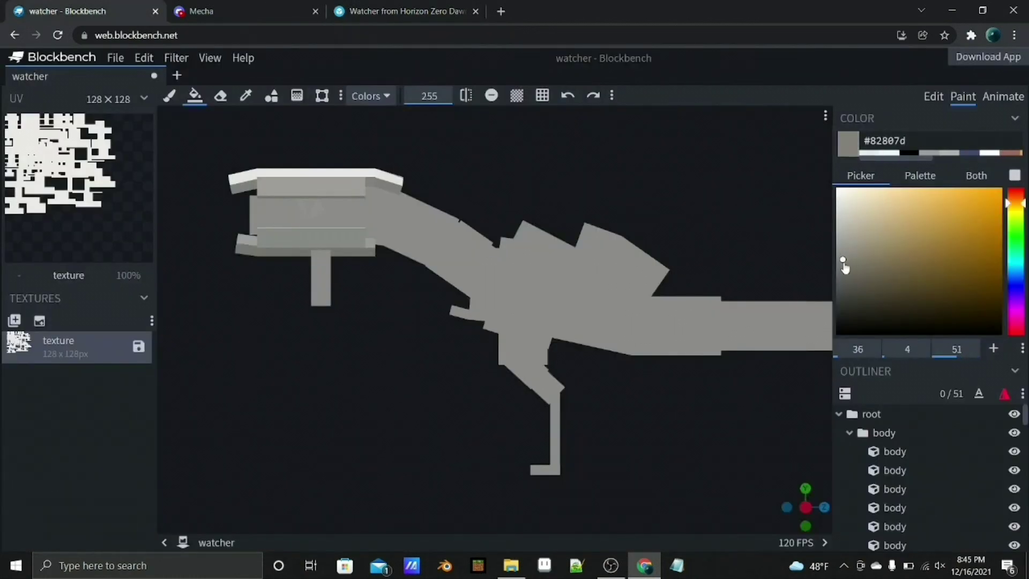
{"action": "left_click_drag", "start_coordinate": [1014, 208], "coordinate": [1017, 204]}
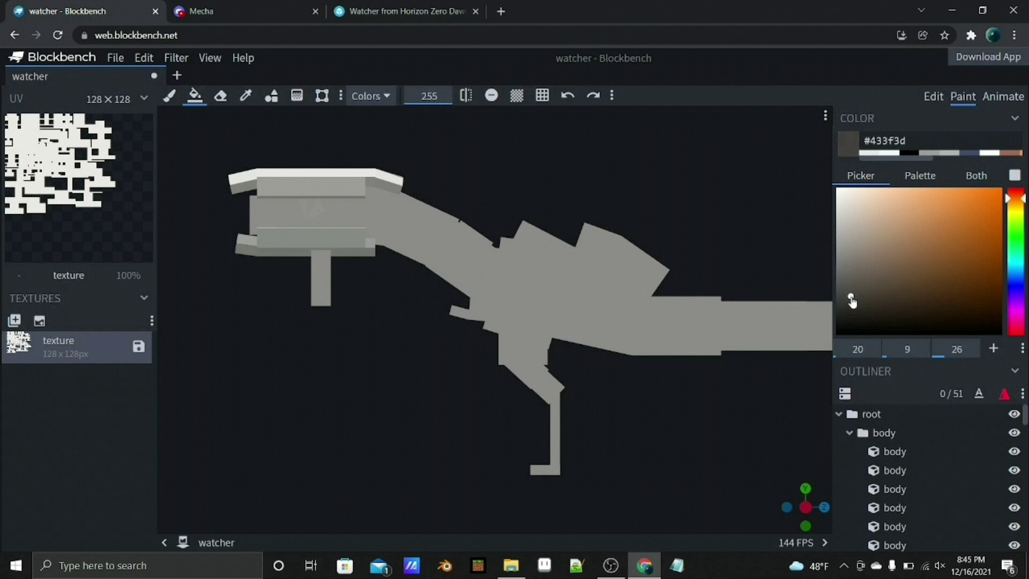
{"action": "scroll", "coordinate": [405, 141], "scroll_direction": "up", "scroll_amount": 2}
- Set the paint bucket to fill whole elements and fill the neck cubes with #454240
{"action": "left_click", "coordinate": [369, 96]}
{"action": "left_click", "coordinate": [370, 115]}
{"action": "left_click", "coordinate": [375, 96]}
{"action": "left_click", "coordinate": [375, 180]}
{"action": "left_click", "coordinate": [374, 195]}
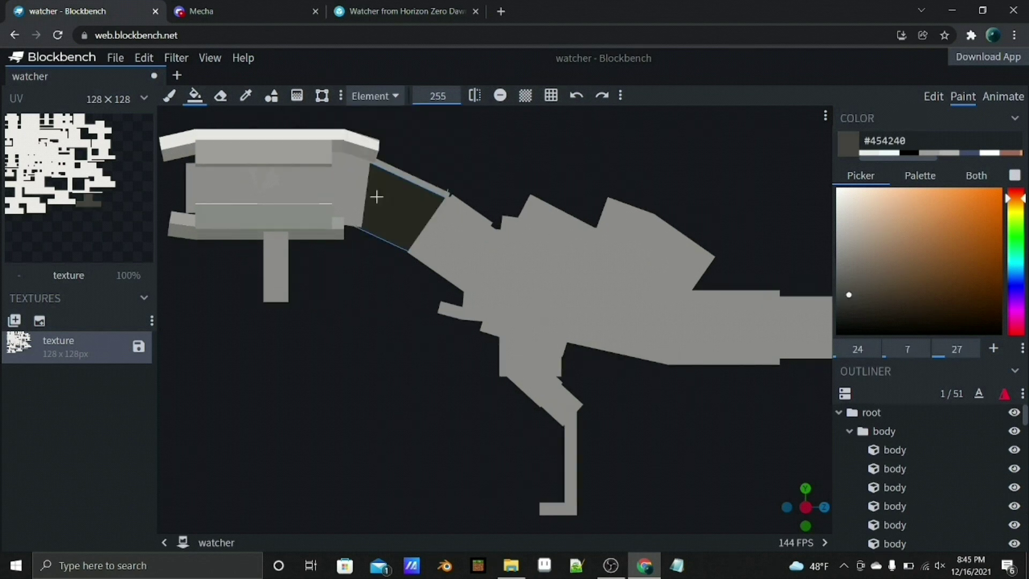
{"action": "left_click", "coordinate": [348, 160]}
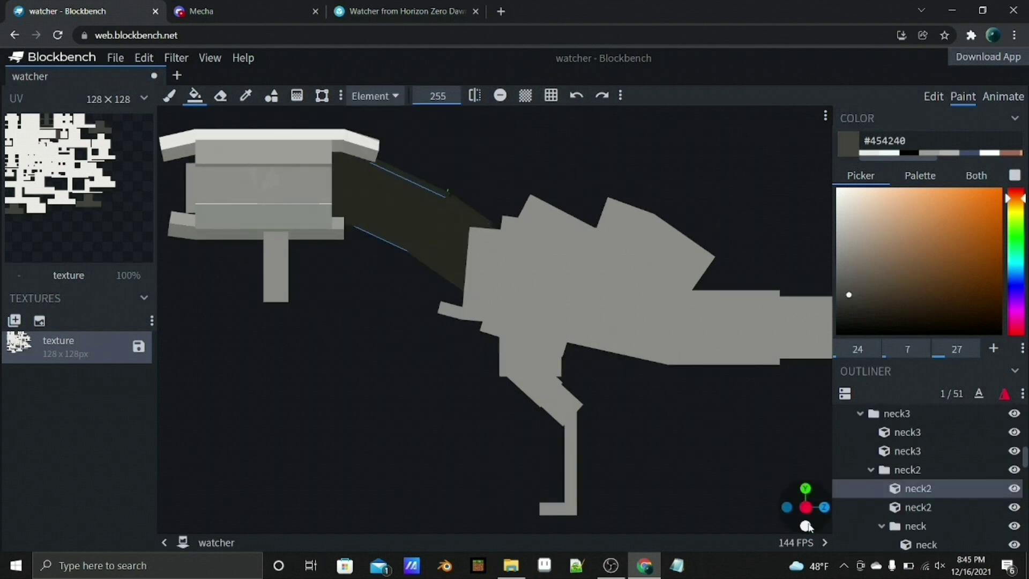
- Compare the legs with the Sketchfab model and fill the knee, ankle and foot cubes with dark grey, using mirror painting
{"action": "left_click_drag", "start_coordinate": [807, 526], "coordinate": [356, 142]}
{"action": "key", "text": "ctrl+3"}
{"action": "key", "text": "ctrl+1"}
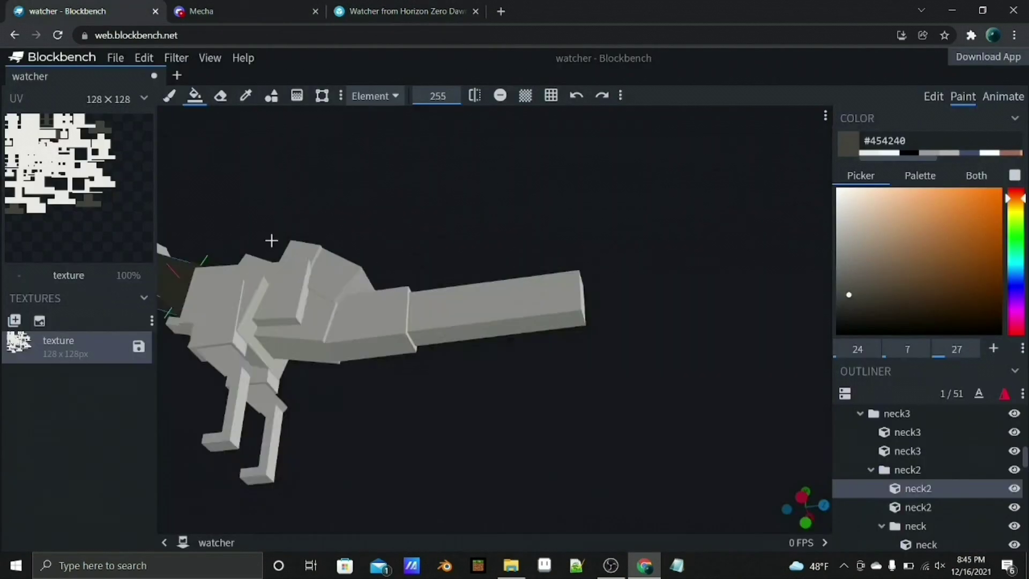
{"action": "scroll", "coordinate": [271, 240], "scroll_direction": "up", "scroll_amount": 3}
{"action": "left_click", "coordinate": [370, 252]}
{"action": "scroll", "coordinate": [551, 356], "scroll_direction": "up", "scroll_amount": 2}
{"action": "left_click", "coordinate": [418, 298]}
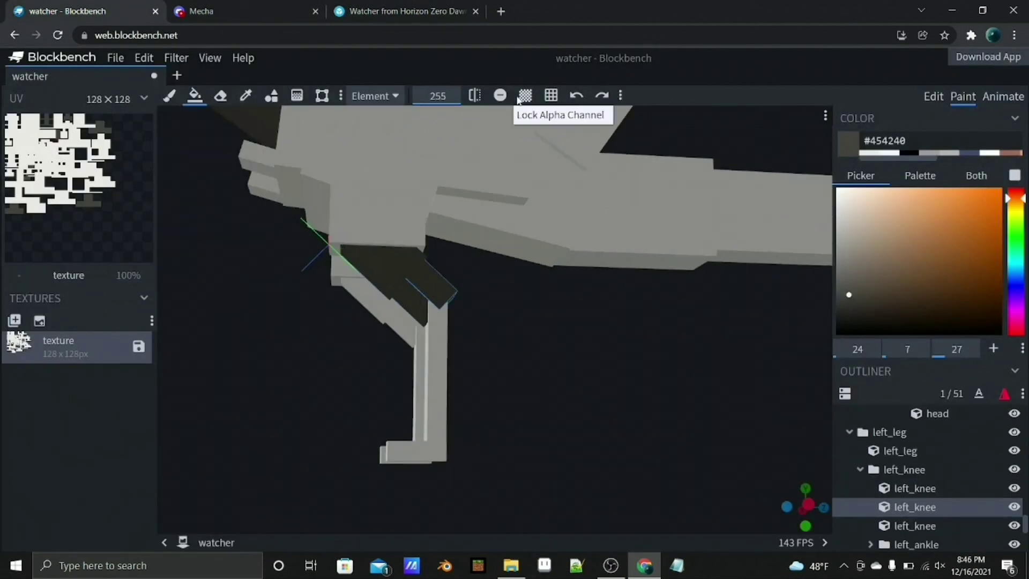
{"action": "left_click", "coordinate": [413, 294]}
{"action": "left_click", "coordinate": [423, 423]}
- Fill the tail segments with the same dark grey
{"action": "left_click_drag", "start_coordinate": [391, 452], "coordinate": [705, 282]}
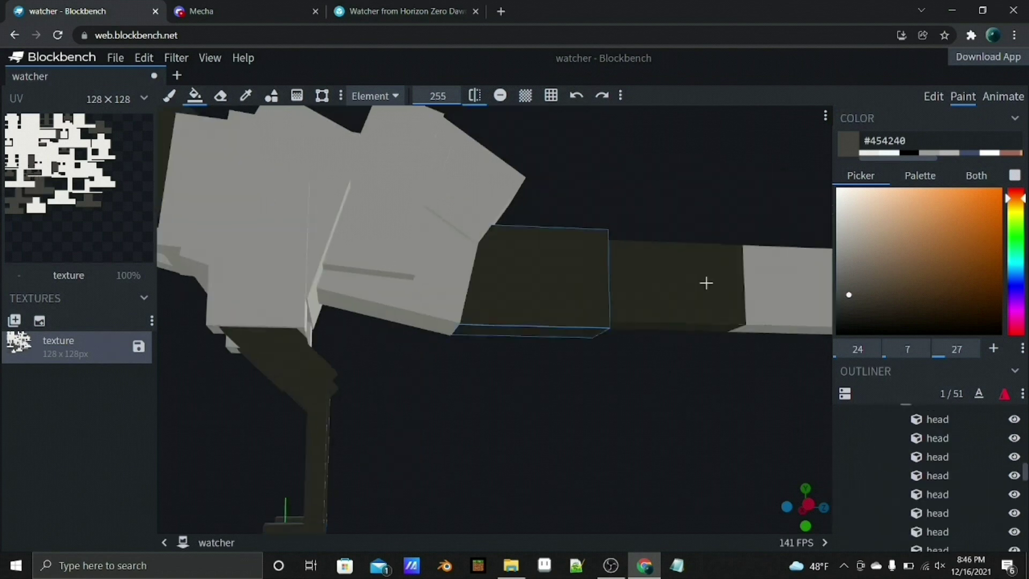
{"action": "left_click", "coordinate": [705, 282]}
{"action": "left_click_drag", "start_coordinate": [498, 291], "coordinate": [535, 409]}
- Compare with the Sketchfab model and fill the small arms and the hanging jaw blocks with dark grey
{"action": "key", "text": "ctrl+3"}
{"action": "mouse_move", "coordinate": [397, 193]}
{"action": "left_mouse_down"}
{"action": "mouse_move", "coordinate": [443, 218]}
{"action": "mouse_move", "coordinate": [312, 128]}
{"action": "left_mouse_up"}
{"action": "key", "text": "ctrl+1"}
{"action": "left_click_drag", "start_coordinate": [393, 385], "coordinate": [368, 339]}
- Inspect the reference model again and fill the inner front cubes of the head with dark grey
{"action": "key", "text": "ctrl+3"}
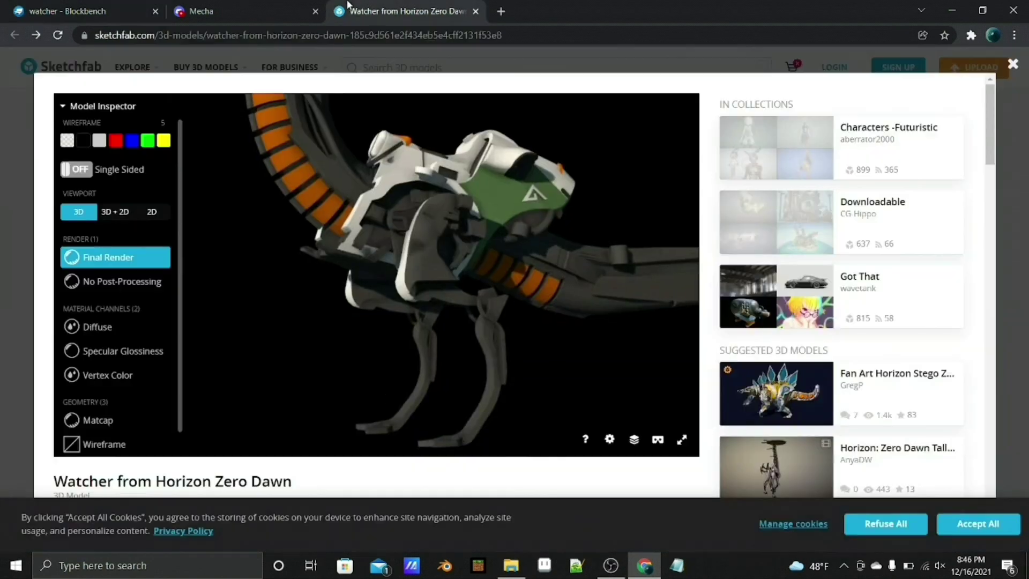
{"action": "mouse_move", "coordinate": [300, 139]}
{"action": "left_mouse_down"}
{"action": "mouse_move", "coordinate": [327, 209]}
{"action": "mouse_move", "coordinate": [303, 261]}
{"action": "left_mouse_up"}
{"action": "key", "text": "ctrl+1"}
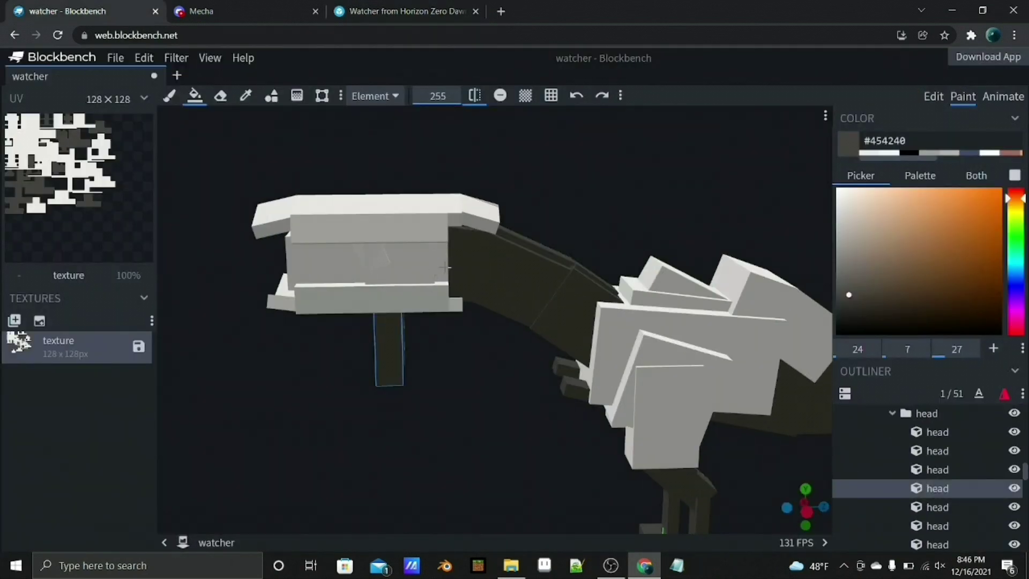
{"action": "left_click", "coordinate": [302, 261]}
- Check the reference head, switch the paint bucket to single-face filling and fill the underside of the upper front head plate with dark grey
{"action": "key", "text": "ctrl+3"}
{"action": "mouse_move", "coordinate": [471, 241]}
{"action": "left_mouse_down"}
{"action": "mouse_move", "coordinate": [501, 232]}
{"action": "mouse_move", "coordinate": [257, 301]}
{"action": "mouse_move", "coordinate": [257, 171]}
{"action": "left_mouse_up"}
{"action": "key", "text": "ctrl+1"}
{"action": "scroll", "coordinate": [256, 171], "scroll_direction": "up", "scroll_amount": 3}
{"action": "left_click", "coordinate": [381, 117]}
{"action": "left_click", "coordinate": [385, 150]}
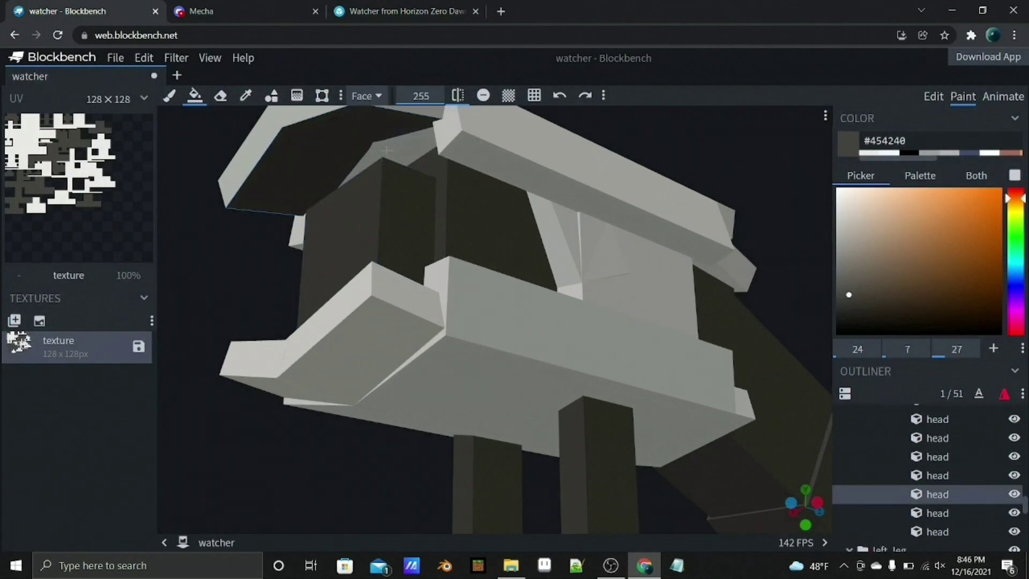
{"action": "left_click_drag", "start_coordinate": [237, 227], "coordinate": [231, 344]}
{"action": "left_click_drag", "start_coordinate": [287, 434], "coordinate": [349, 411]}
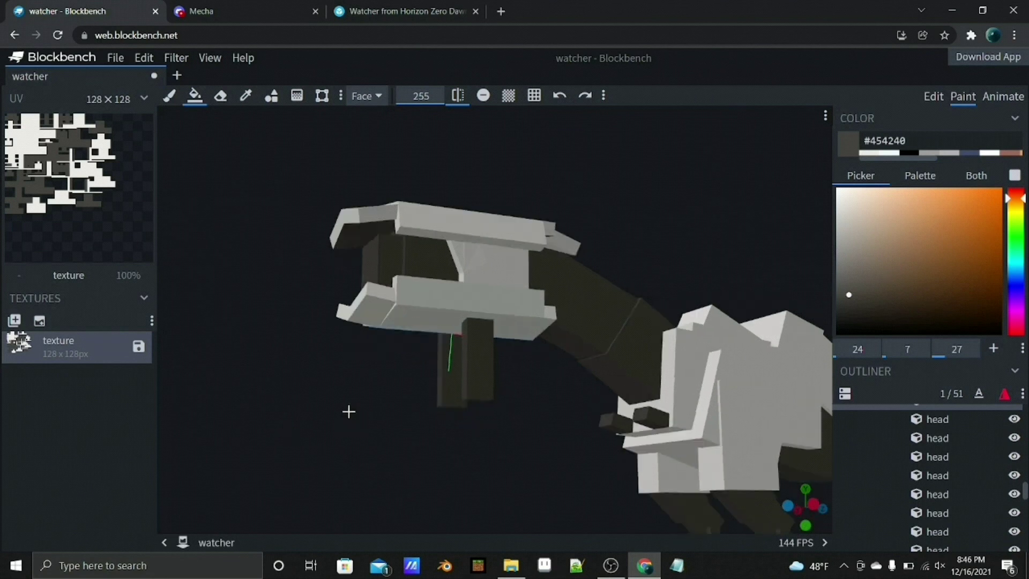
- Erase faces of the body's side plate above the legs with a size 50 eraser and compare the body with the Sketchfab model
{"action": "right_click_drag", "start_coordinate": [349, 411], "coordinate": [310, 348]}
{"action": "left_click_drag", "start_coordinate": [250, 273], "coordinate": [204, 117]}
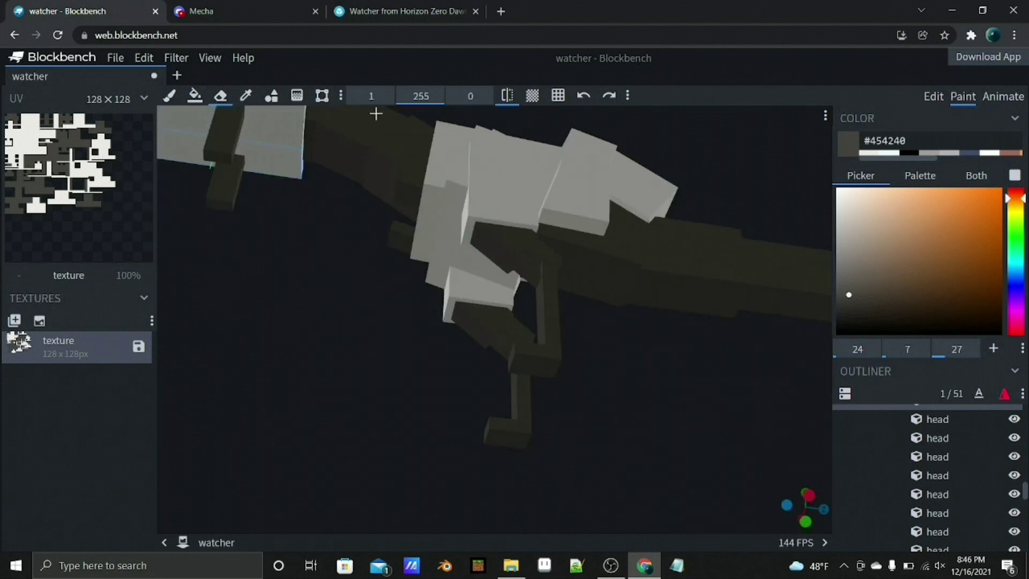
{"action": "left_click_drag", "start_coordinate": [354, 300], "coordinate": [552, 71]}
{"action": "left_click_drag", "start_coordinate": [460, 257], "coordinate": [444, 145]}
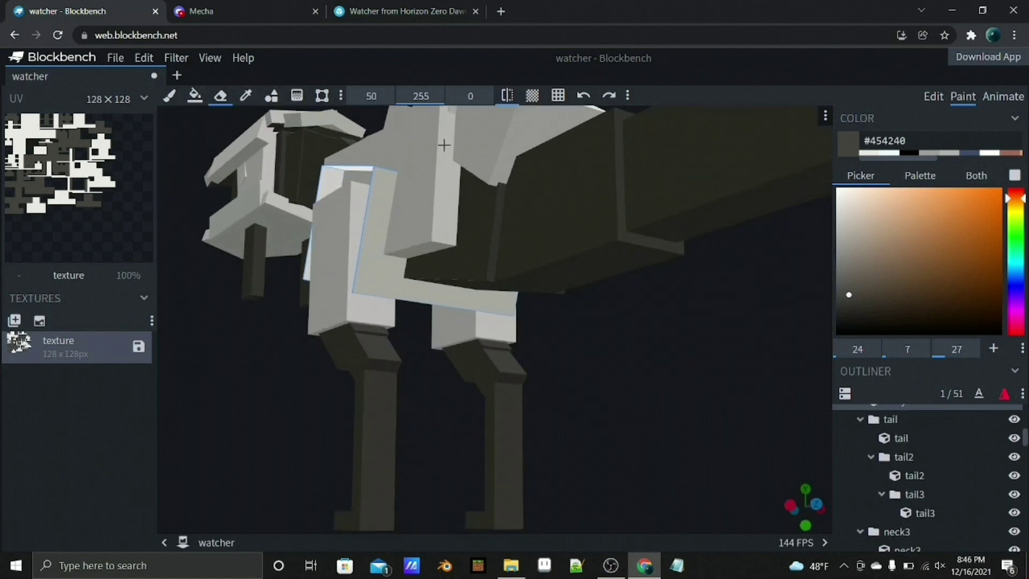
{"action": "left_click", "coordinate": [406, 11]}
{"action": "left_click", "coordinate": [81, 11]}
- Turn on the painting grid, set the eraser size to 1 and erase individual pixels from the side plate around the upper leg
{"action": "left_click_drag", "start_coordinate": [590, 350], "coordinate": [464, 282]}
{"action": "scroll", "coordinate": [464, 282], "scroll_direction": "up", "scroll_amount": 6}
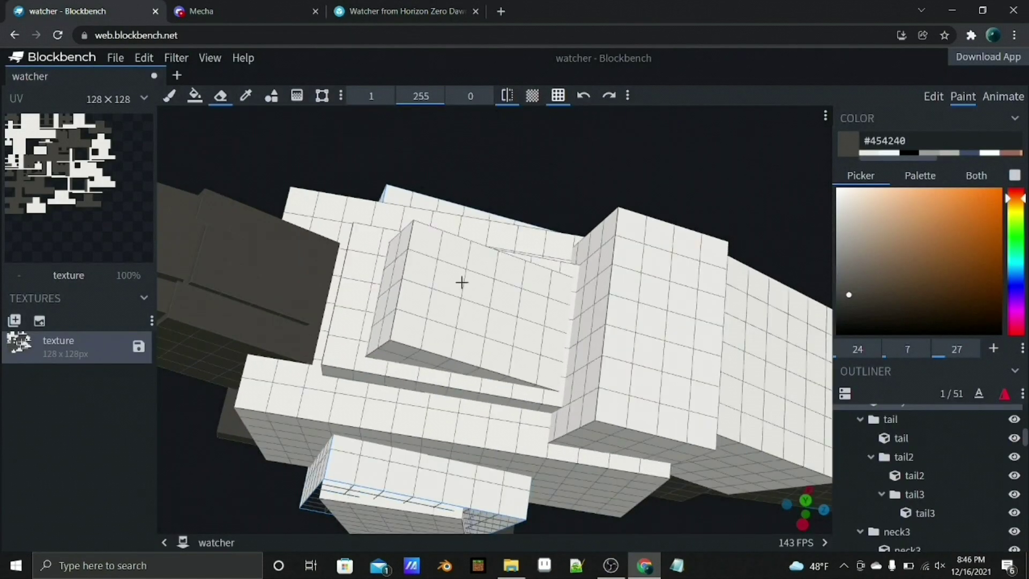
{"action": "scroll", "coordinate": [383, 364], "scroll_direction": "down", "scroll_amount": 5}
{"action": "mouse_move", "coordinate": [248, 440]}
{"action": "left_mouse_down"}
{"action": "mouse_move", "coordinate": [642, 420]}
{"action": "mouse_move", "coordinate": [437, 212]}
{"action": "left_mouse_up"}
{"action": "left_click", "coordinate": [406, 10]}
{"action": "left_click", "coordinate": [38, 12]}
{"action": "left_click_drag", "start_coordinate": [413, 363], "coordinate": [279, 139]}
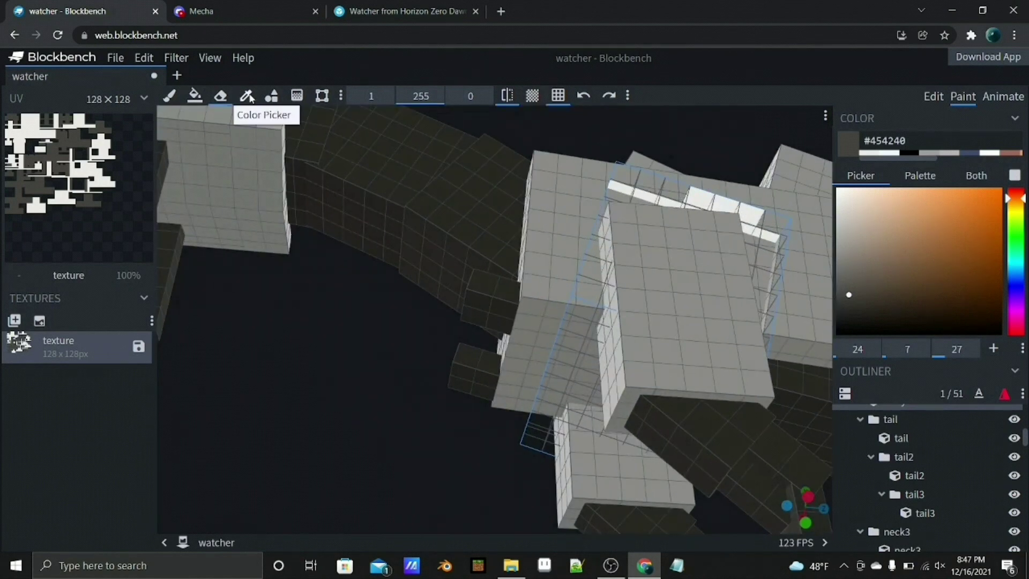
- Paint the front of the body between the two arms with #454240 using a size 1 brush
{"action": "left_click_drag", "start_coordinate": [488, 301], "coordinate": [363, 307]}
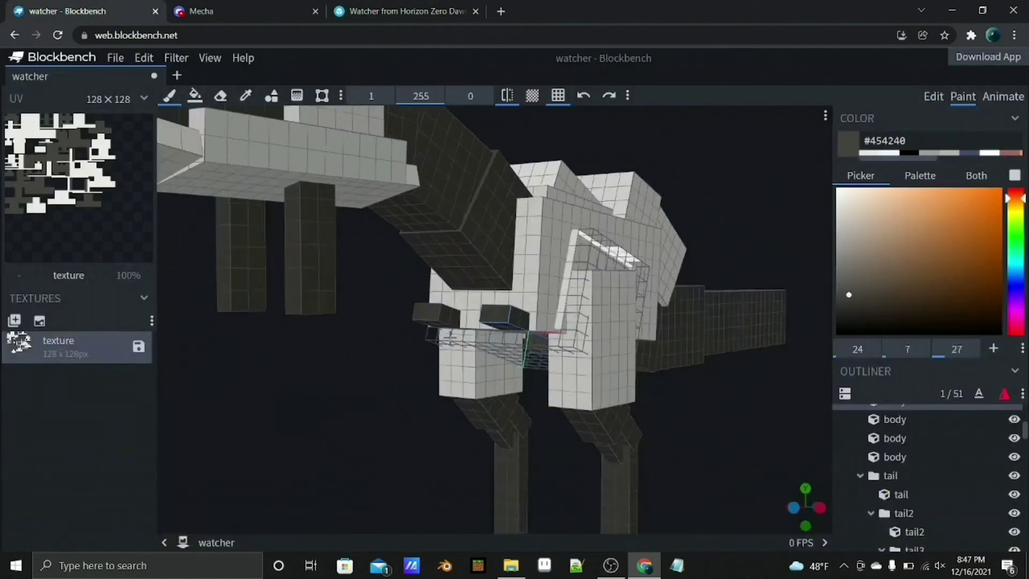
{"action": "left_click_drag", "start_coordinate": [407, 322], "coordinate": [472, 323]}
{"action": "left_click", "coordinate": [481, 327]}
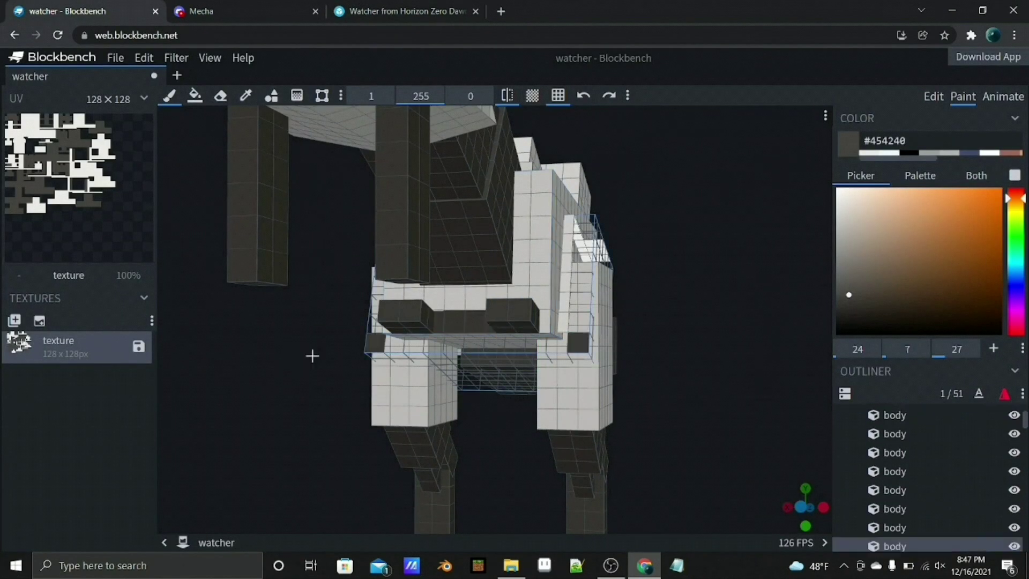
{"action": "left_click_drag", "start_coordinate": [312, 356], "coordinate": [284, 450]}
{"action": "scroll", "coordinate": [279, 467], "scroll_direction": "up", "scroll_amount": 3}
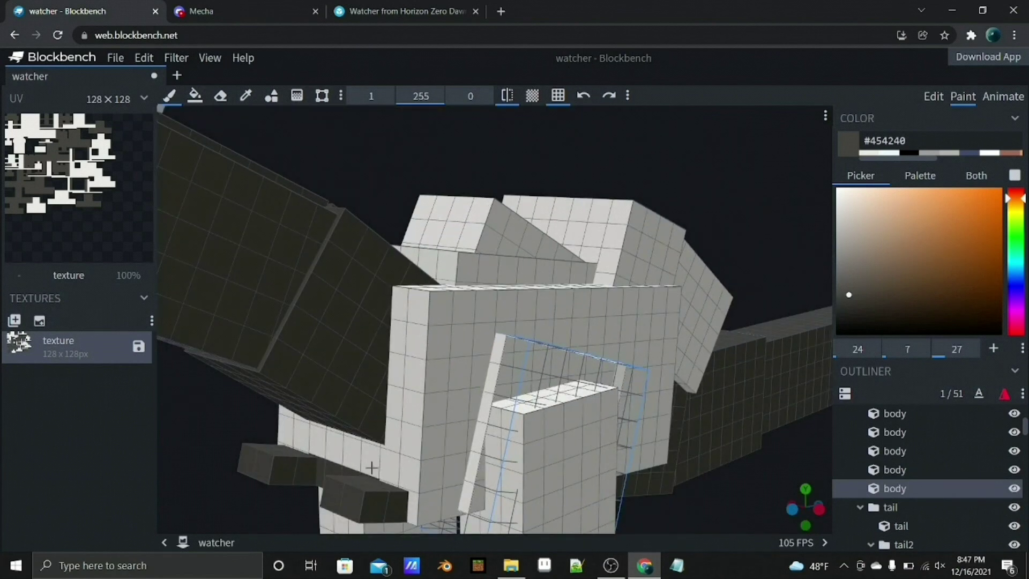
- Paint dark #454240 panels on the front of the raised rear body block, following the Sketchfab model
{"action": "mouse_move", "coordinate": [371, 467]}
{"action": "left_mouse_down"}
{"action": "mouse_move", "coordinate": [345, 459]}
{"action": "mouse_move", "coordinate": [375, 443]}
{"action": "left_mouse_up"}
{"action": "left_click", "coordinate": [354, 11]}
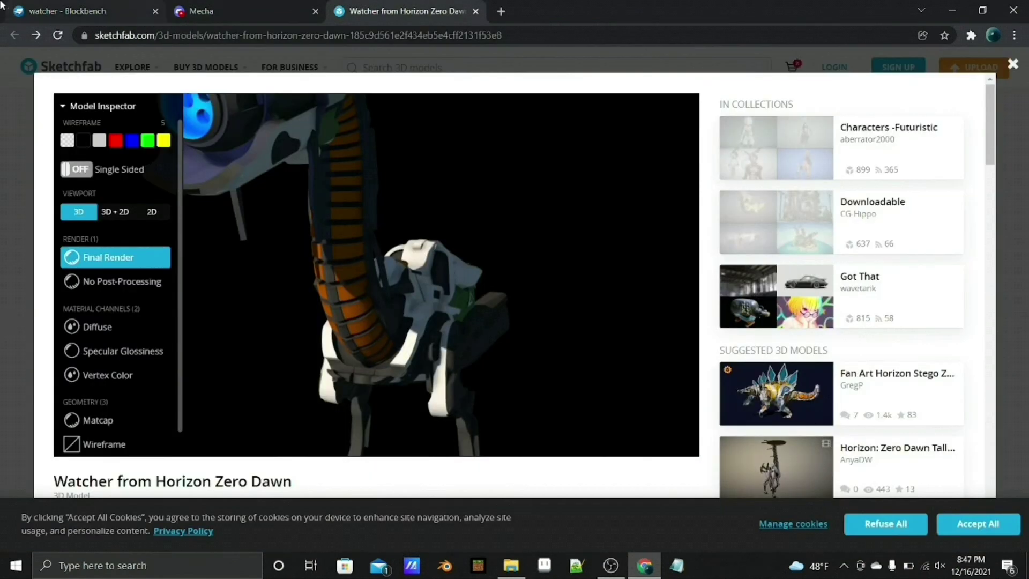
{"action": "key", "text": "ctrl+1"}
{"action": "key", "text": "ctrl+3"}
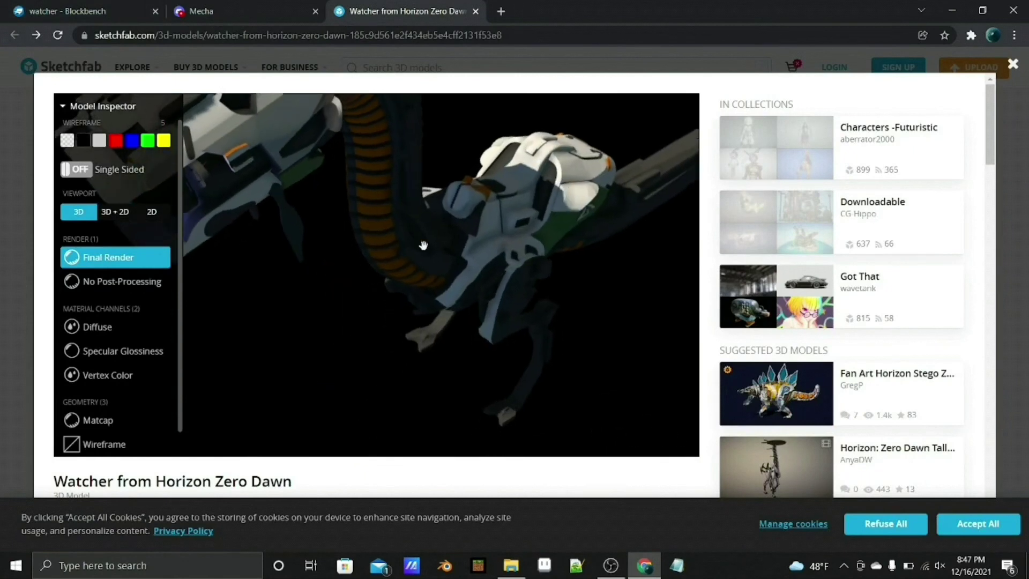
{"action": "key", "text": "ctrl+1"}
{"action": "left_click_drag", "start_coordinate": [536, 322], "coordinate": [497, 280]}
{"action": "key", "text": "ctrl+3"}
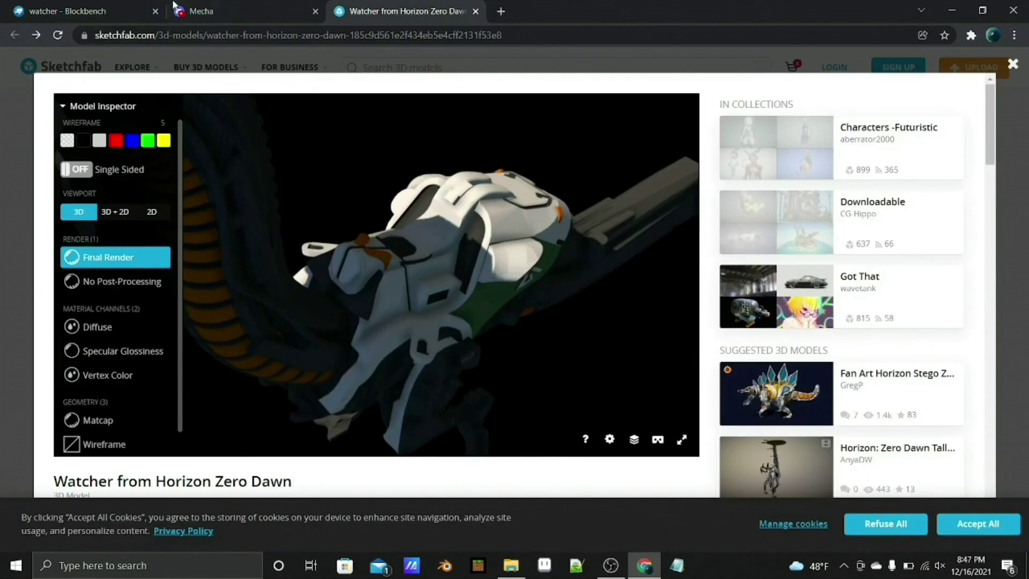
{"action": "key", "text": "ctrl+1"}
{"action": "key", "text": "ctrl+3"}
{"action": "key", "text": "ctrl+1"}
- Paint dark #454240 patches on top of the front body block and on the front corners of the plate beneath it
{"action": "mouse_move", "coordinate": [482, 206]}
{"action": "left_mouse_down"}
{"action": "mouse_move", "coordinate": [276, 218]}
{"action": "mouse_move", "coordinate": [375, 318]}
{"action": "left_mouse_up"}
{"action": "key", "text": "ctrl+3"}
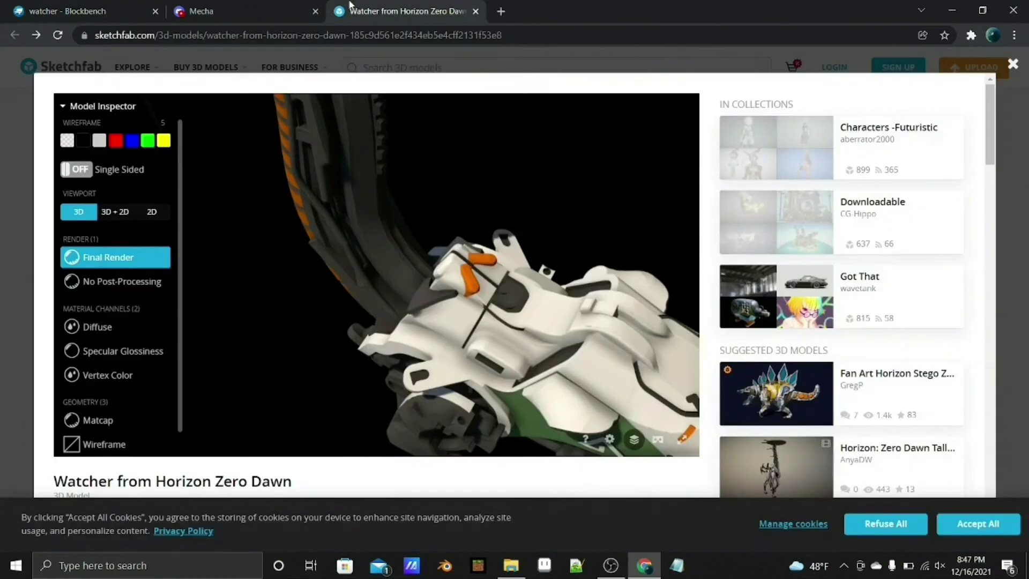
{"action": "key", "text": "ctrl+1"}
{"action": "left_click", "coordinate": [353, 347]}
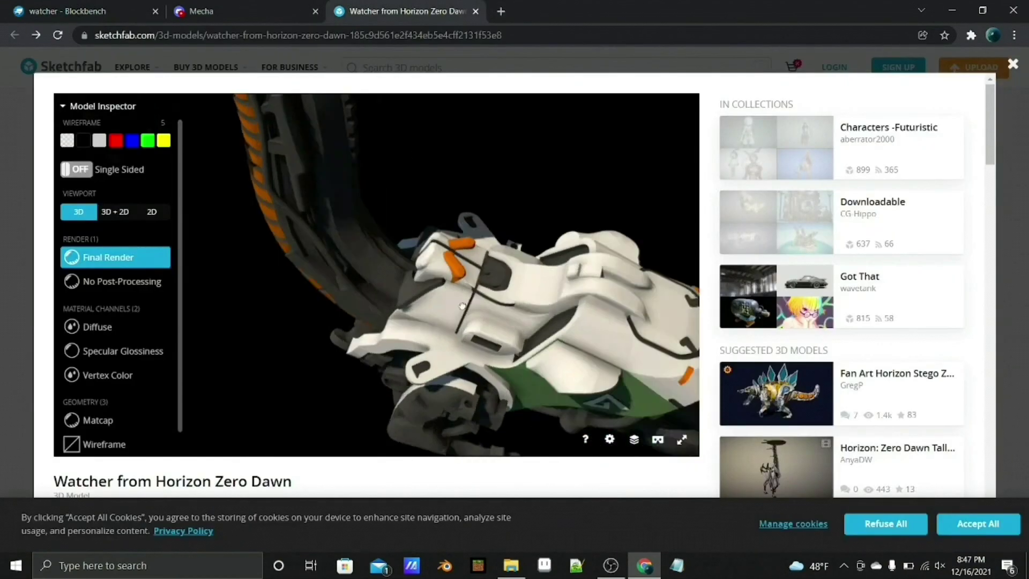
{"action": "key", "text": "ctrl+1"}
{"action": "left_click", "coordinate": [366, 367]}
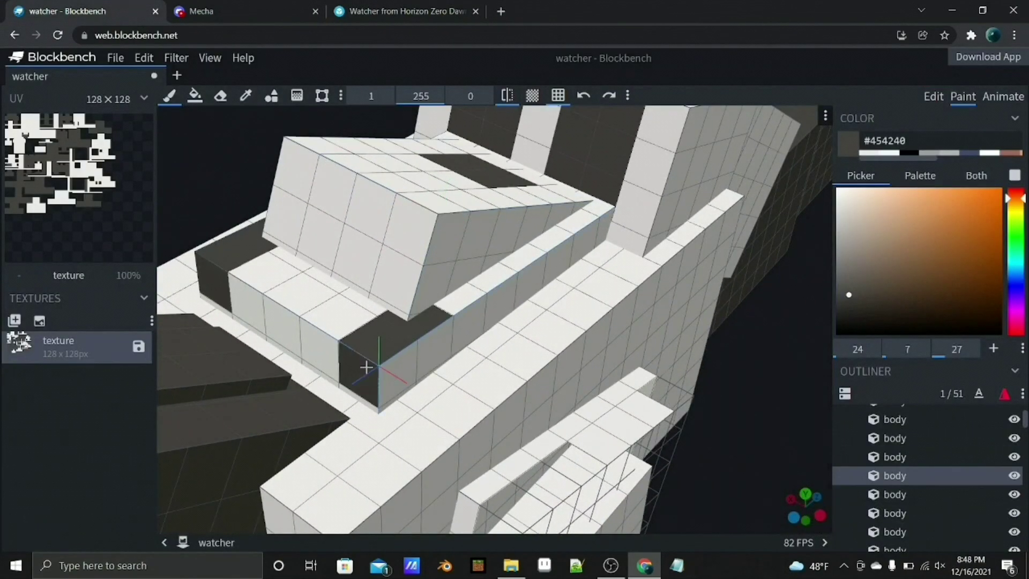
{"action": "scroll", "coordinate": [368, 358], "scroll_direction": "down", "scroll_amount": 5}
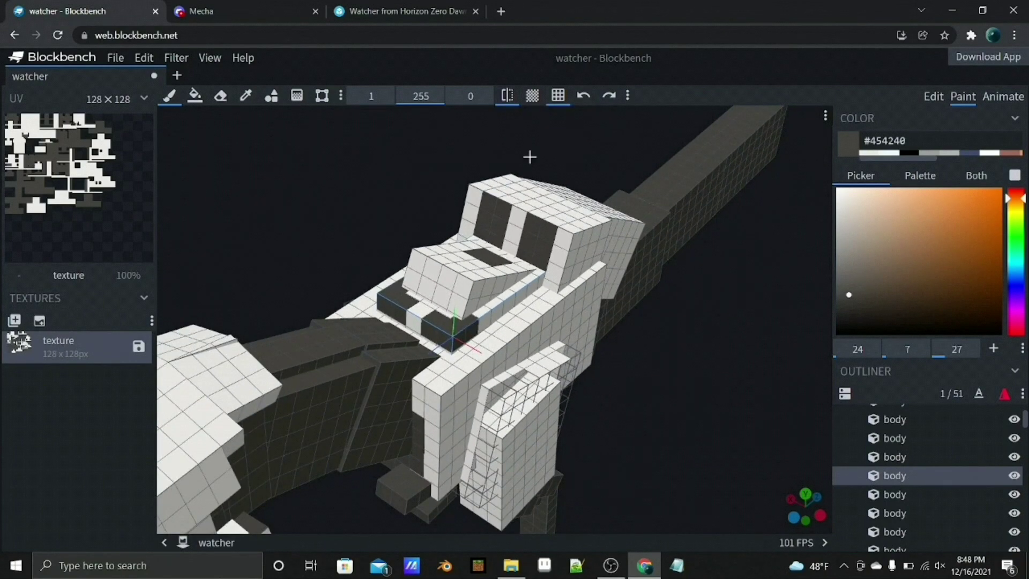
- Sample the off-white of the head and shift the brush colour to the orange-yellow #cb9f50
{"action": "mouse_move", "coordinate": [529, 157]}
{"action": "left_mouse_down"}
{"action": "mouse_move", "coordinate": [569, 133]}
{"action": "mouse_move", "coordinate": [428, 188]}
{"action": "left_mouse_up"}
{"action": "key", "text": "ctrl+3"}
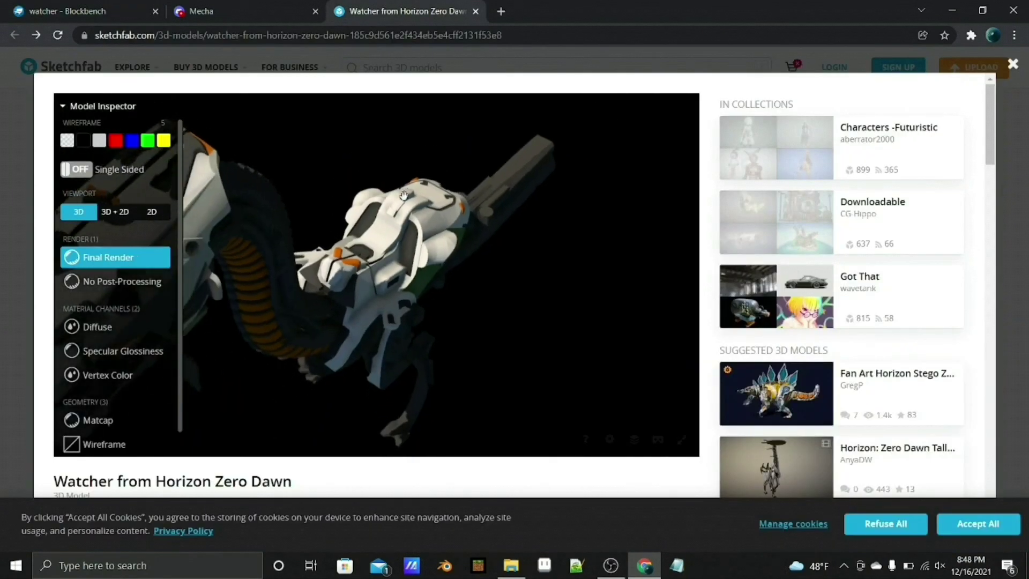
{"action": "key", "text": "ctrl+1"}
{"action": "scroll", "coordinate": [349, 207], "scroll_direction": "up", "scroll_amount": 5}
{"action": "left_click", "coordinate": [246, 95]}
{"action": "left_click", "coordinate": [323, 191]}
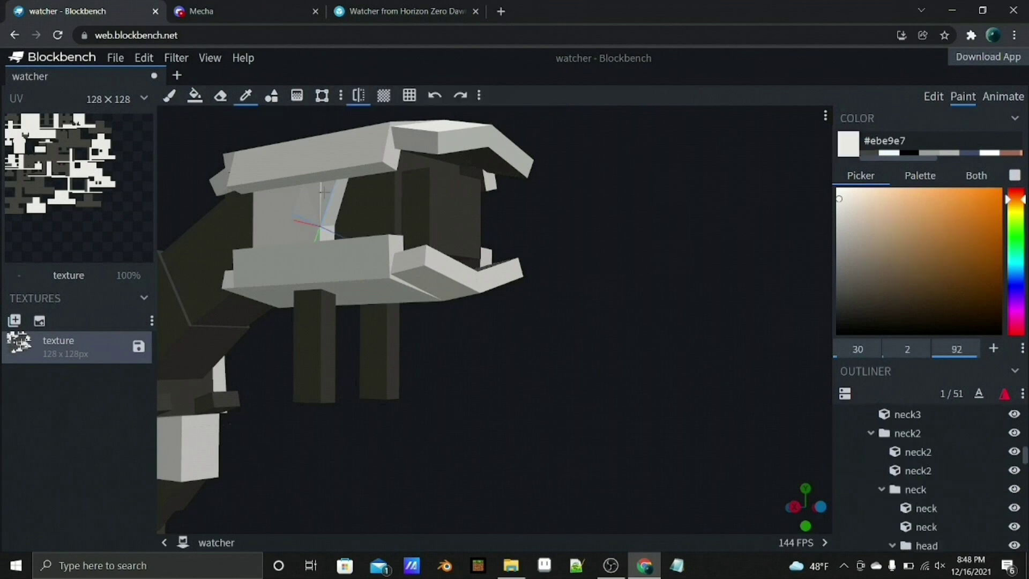
{"action": "left_click", "coordinate": [169, 96]}
{"action": "left_click_drag", "start_coordinate": [1019, 200], "coordinate": [1015, 209]}
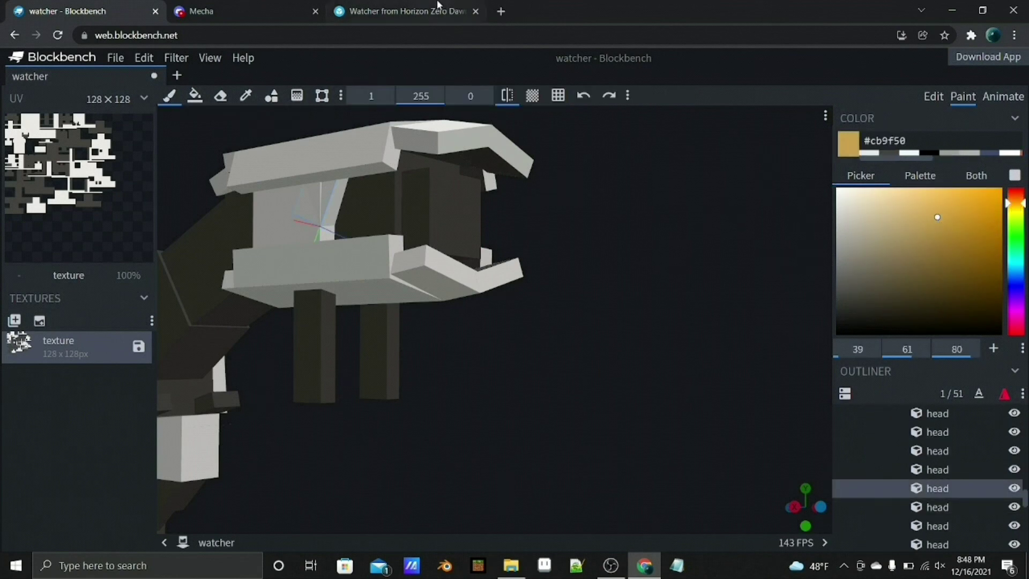
- Check the reference neck, add a blank animation and move the head group -9 along Z, clear of the neck
{"action": "left_click", "coordinate": [407, 11]}
{"action": "mouse_move", "coordinate": [322, 177]}
{"action": "left_mouse_down"}
{"action": "mouse_move", "coordinate": [525, 275]}
{"action": "mouse_move", "coordinate": [391, 243]}
{"action": "mouse_move", "coordinate": [482, 333]}
{"action": "mouse_move", "coordinate": [459, 311]}
{"action": "left_mouse_up"}
{"action": "key", "text": "ctrl+1"}
{"action": "mouse_move", "coordinate": [544, 372]}
{"action": "left_mouse_down"}
{"action": "mouse_move", "coordinate": [257, 453]}
{"action": "mouse_move", "coordinate": [495, 343]}
{"action": "left_mouse_up"}
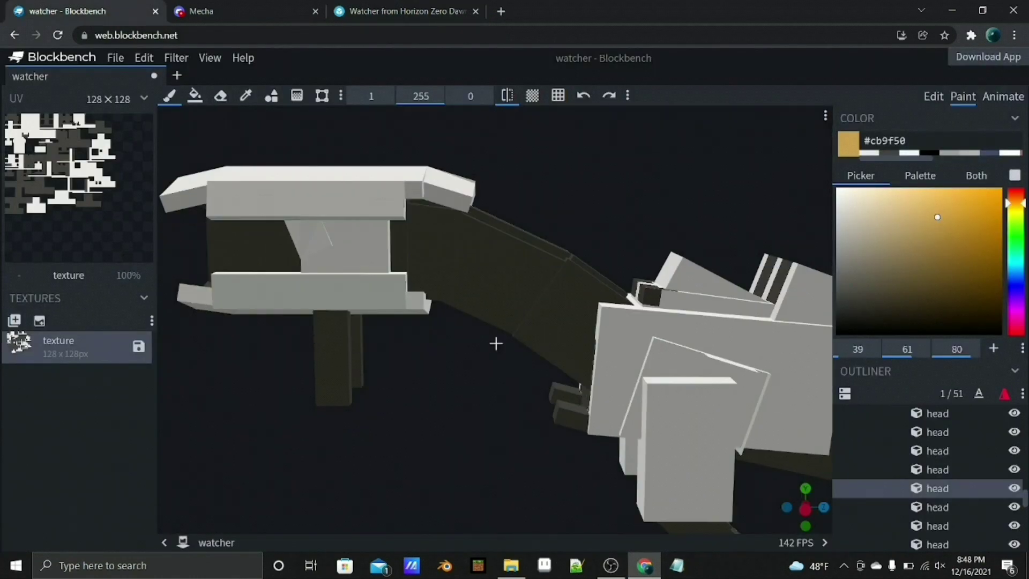
{"action": "left_click", "coordinate": [1003, 97]}
{"action": "left_click", "coordinate": [13, 121]}
{"action": "key", "text": "Return"}
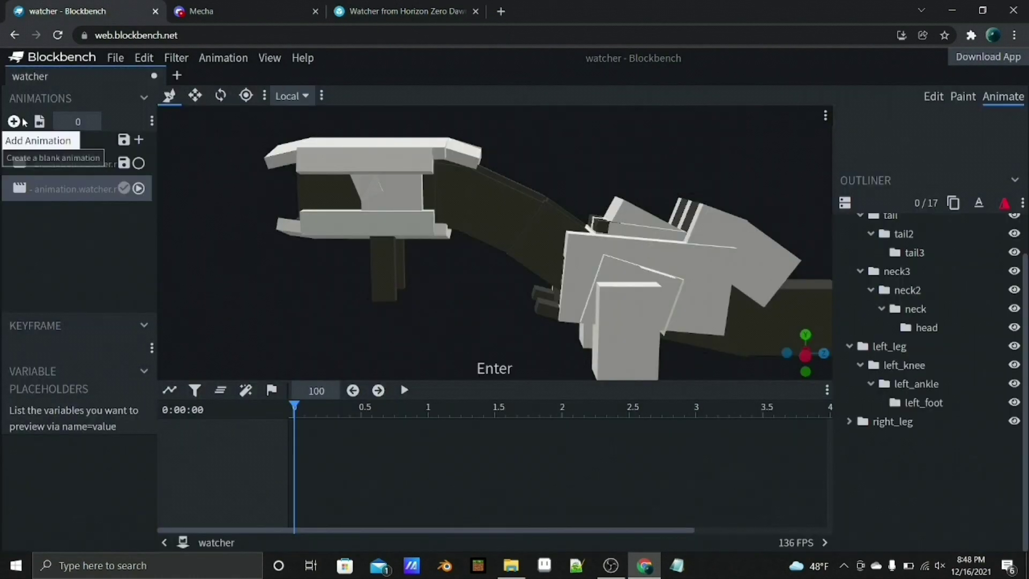
{"action": "left_click", "coordinate": [407, 209]}
{"action": "left_click_drag", "start_coordinate": [429, 198], "coordinate": [390, 205]}
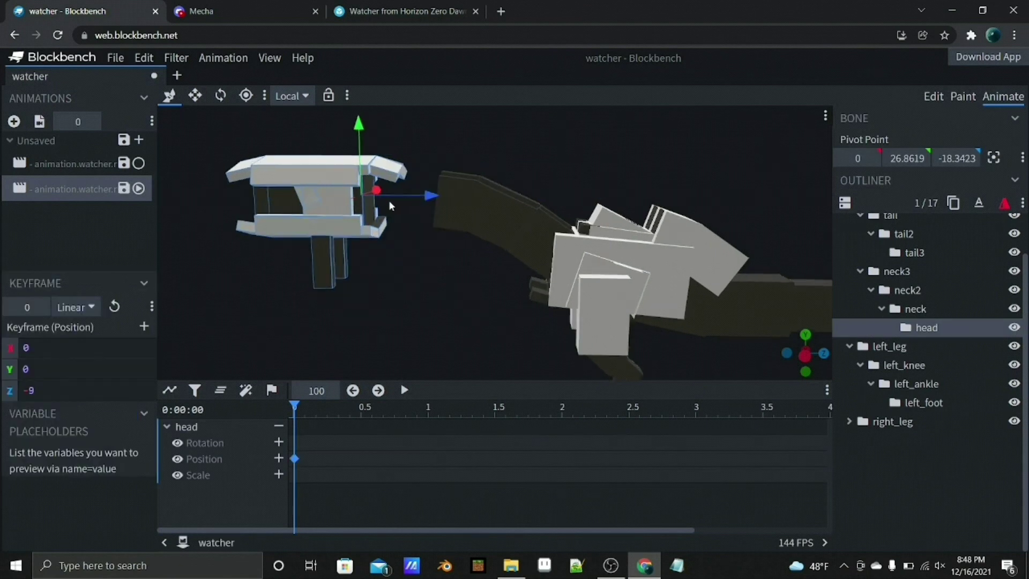
- Spread the neck segment groups apart in the animation to expose their faces and return to painting
{"action": "left_click", "coordinate": [512, 206]}
{"action": "left_click_drag", "start_coordinate": [517, 204], "coordinate": [378, 221]}
{"action": "left_click", "coordinate": [536, 220]}
{"action": "left_click_drag", "start_coordinate": [600, 233], "coordinate": [474, 254]}
{"action": "left_click", "coordinate": [466, 274]}
{"action": "left_click", "coordinate": [963, 96]}
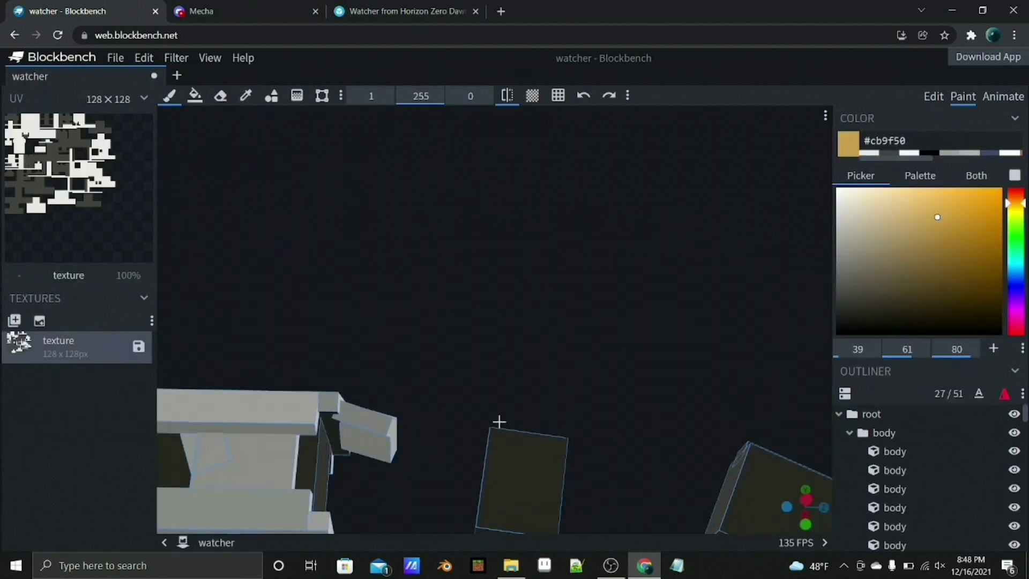
- Paint #cb9f50 stripes on the lower sides and underside edges of the neck and neck2 segments
{"action": "left_click_drag", "start_coordinate": [498, 421], "coordinate": [390, 362]}
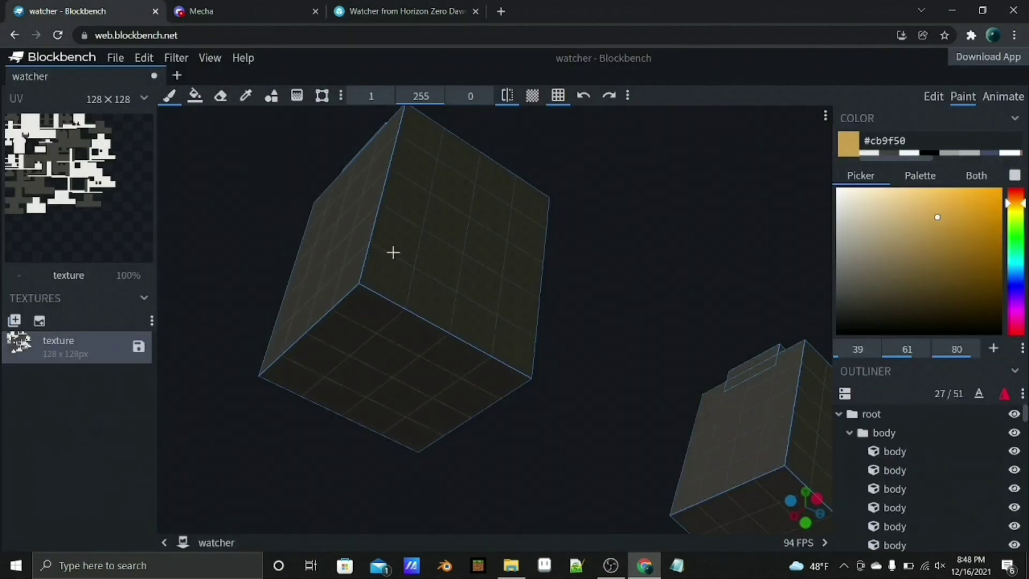
{"action": "left_click", "coordinate": [393, 252]}
{"action": "left_click", "coordinate": [464, 260]}
{"action": "mouse_move", "coordinate": [562, 322]}
{"action": "left_mouse_down"}
{"action": "mouse_move", "coordinate": [604, 344]}
{"action": "mouse_move", "coordinate": [498, 298]}
{"action": "left_mouse_up"}
{"action": "left_click", "coordinate": [504, 369]}
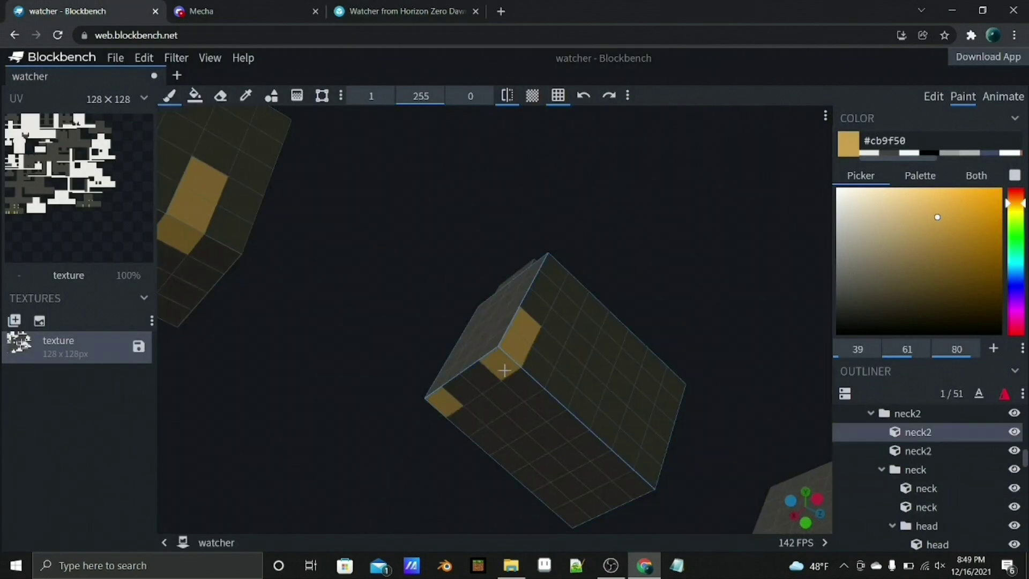
{"action": "mouse_move", "coordinate": [526, 390]}
{"action": "left_mouse_down"}
{"action": "mouse_move", "coordinate": [494, 312]}
{"action": "mouse_move", "coordinate": [442, 249]}
{"action": "left_mouse_up"}
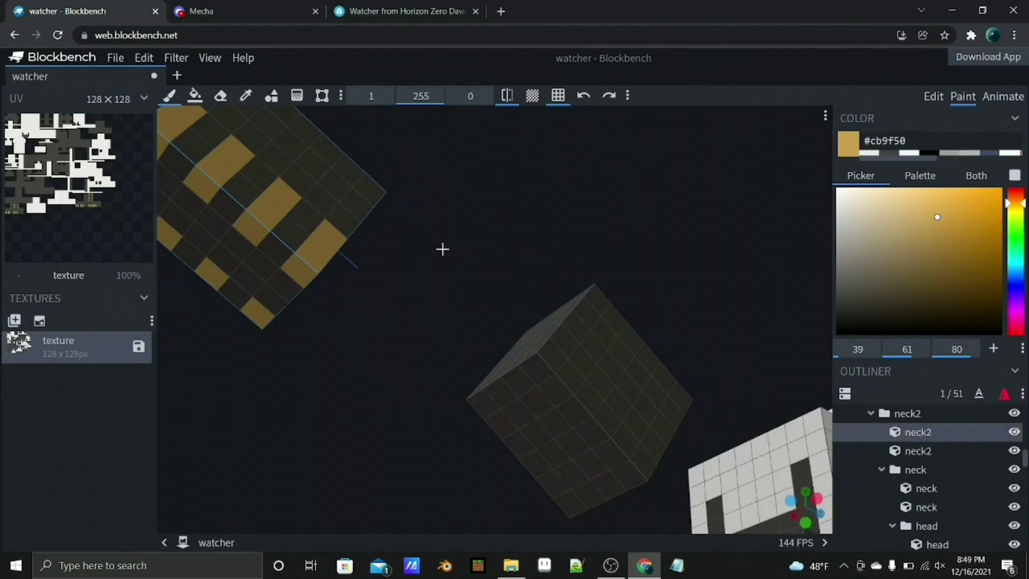
- Paint three #cb9f50 stripes on the lower side and underside of the neck3 segment and check the assembled model
{"action": "left_click", "coordinate": [573, 341]}
{"action": "left_click", "coordinate": [583, 95]}
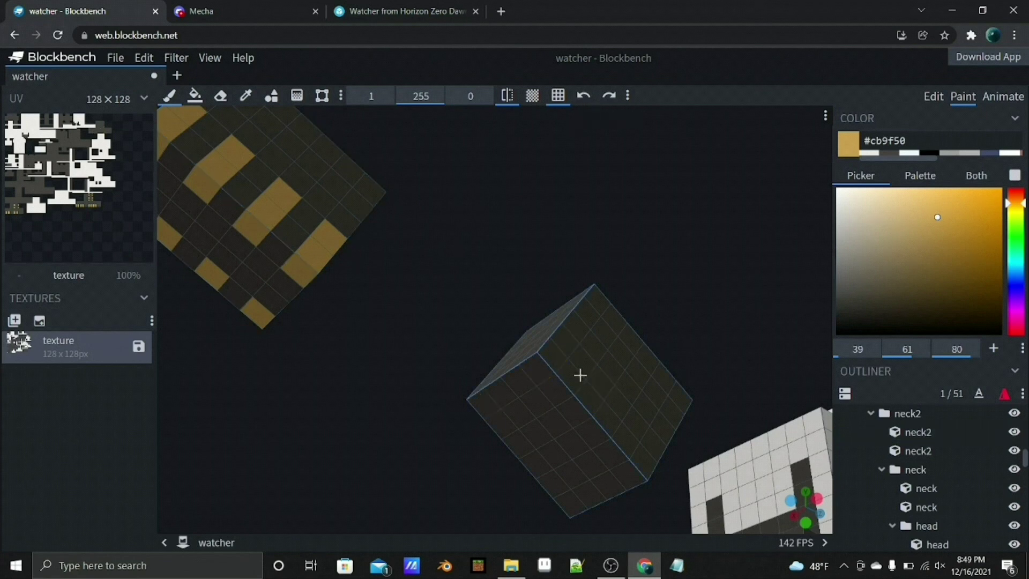
{"action": "left_click", "coordinate": [582, 95]}
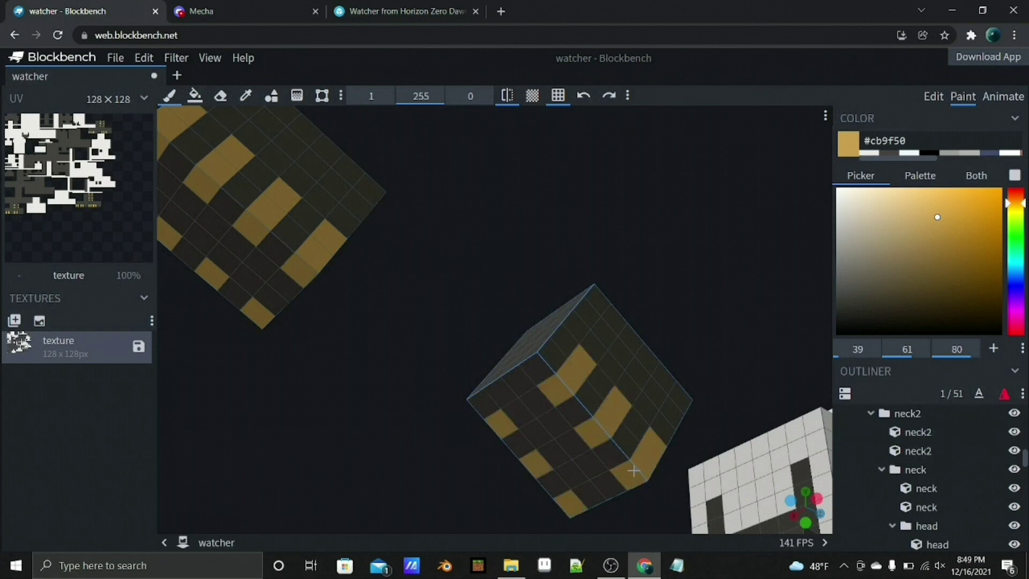
{"action": "scroll", "coordinate": [621, 428], "scroll_direction": "down", "scroll_amount": 3}
{"action": "left_click_drag", "start_coordinate": [608, 384], "coordinate": [477, 301]}
{"action": "left_click", "coordinate": [943, 95]}
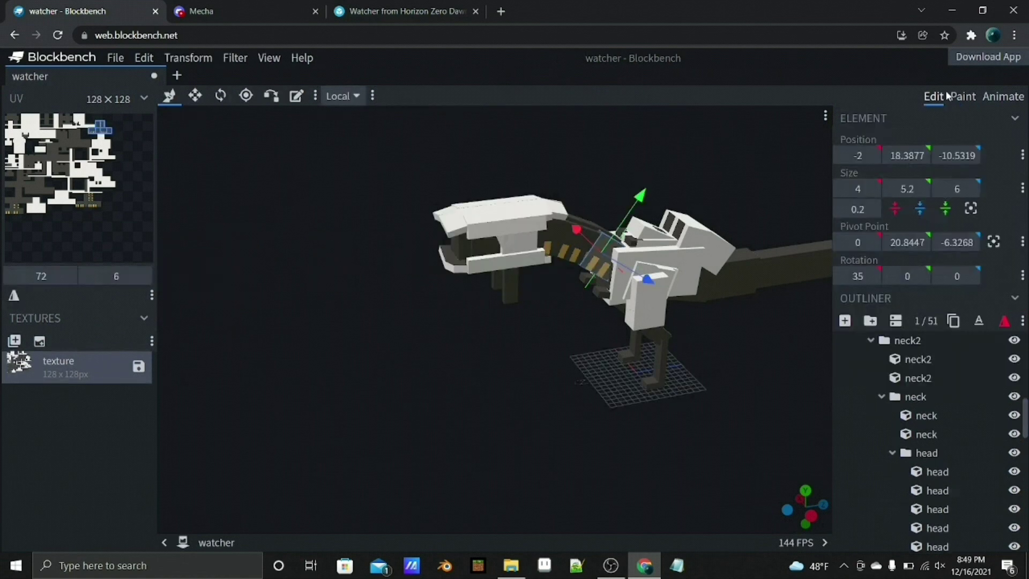
{"action": "left_click", "coordinate": [948, 96]}
- Check the reference, turn on the painting grid and paint mirrored #cb9f50 stripes across the underside of the rear lower body block
{"action": "key", "text": "ctrl+3"}
{"action": "left_click", "coordinate": [134, 20]}
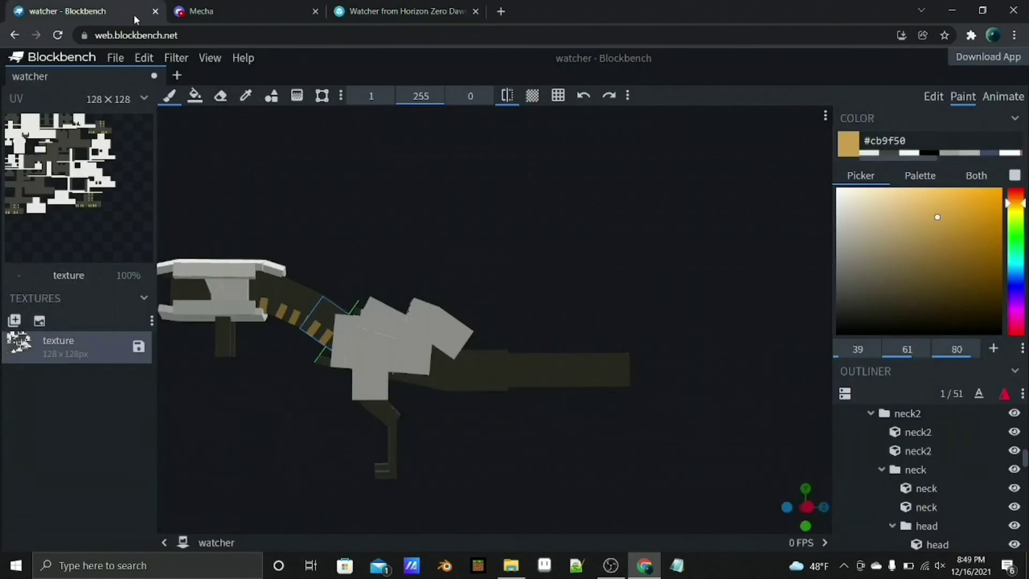
{"action": "scroll", "coordinate": [452, 223], "scroll_direction": "up", "scroll_amount": 5}
{"action": "left_click_drag", "start_coordinate": [452, 222], "coordinate": [498, 126]}
{"action": "left_click", "coordinate": [558, 96]}
{"action": "left_click", "coordinate": [424, 369]}
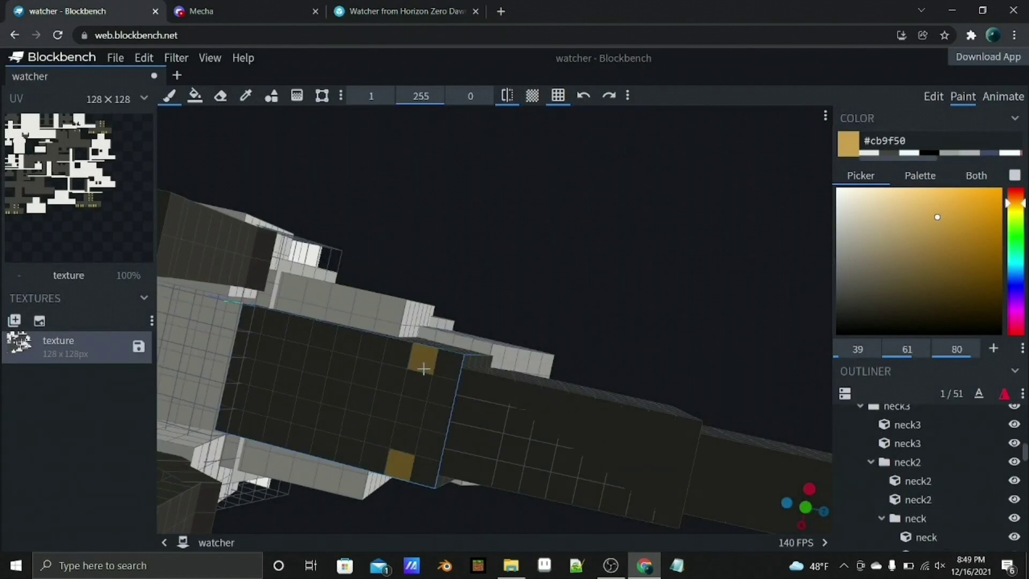
{"action": "left_click_drag", "start_coordinate": [423, 368], "coordinate": [418, 387]}
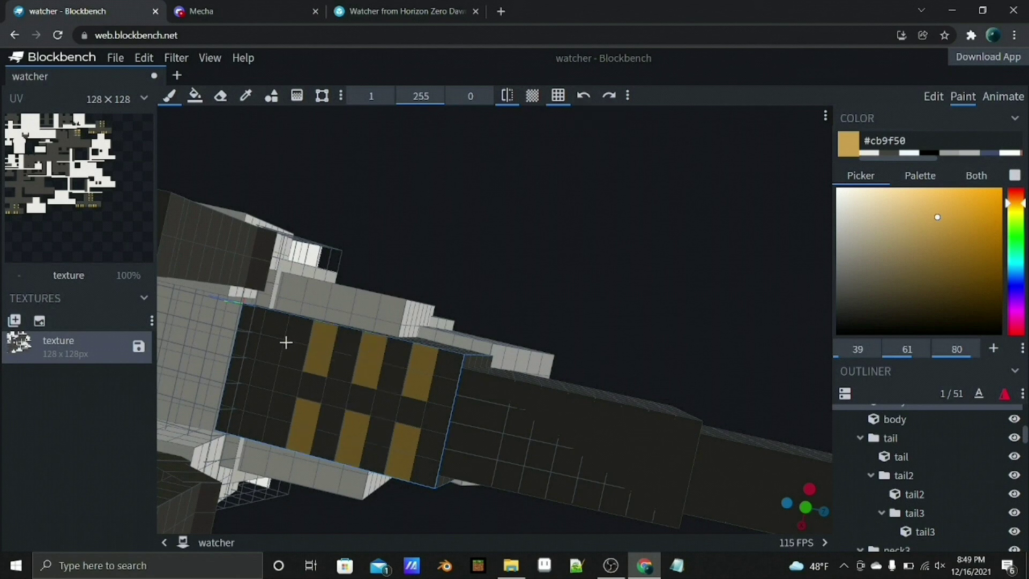
- Extend the #cb9f50 stripes up the side of the rear lower body block, matching the Sketchfab model
{"action": "mouse_move", "coordinate": [274, 330]}
{"action": "middle_mouse_down"}
{"action": "mouse_move", "coordinate": [500, 353]}
{"action": "mouse_move", "coordinate": [393, 327]}
{"action": "middle_mouse_up"}
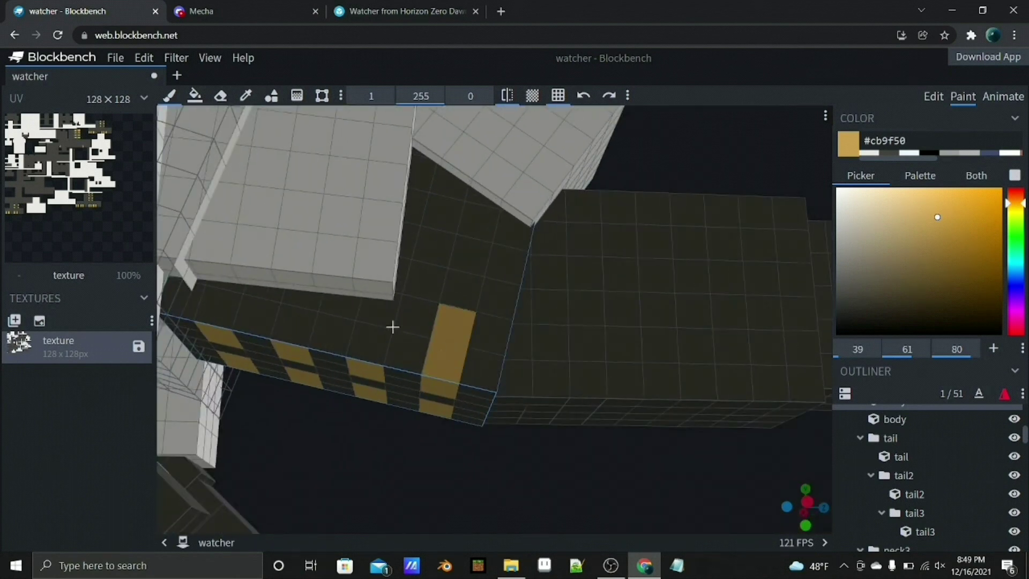
{"action": "left_click", "coordinate": [482, 10]}
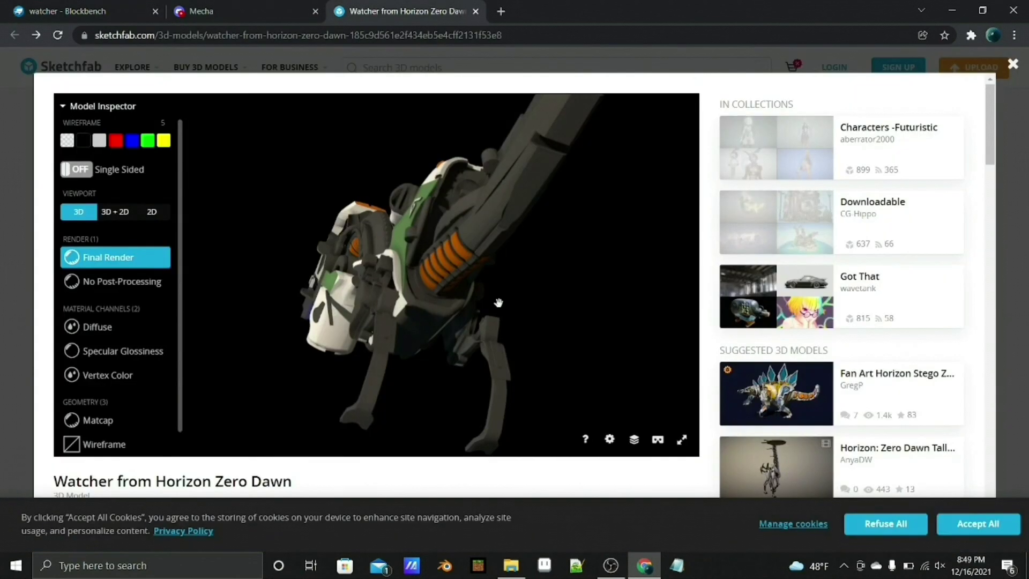
{"action": "left_click", "coordinate": [81, 11]}
{"action": "mouse_move", "coordinate": [375, 279]}
{"action": "middle_mouse_down"}
{"action": "mouse_move", "coordinate": [427, 184]}
{"action": "mouse_move", "coordinate": [222, 131]}
{"action": "middle_mouse_up"}
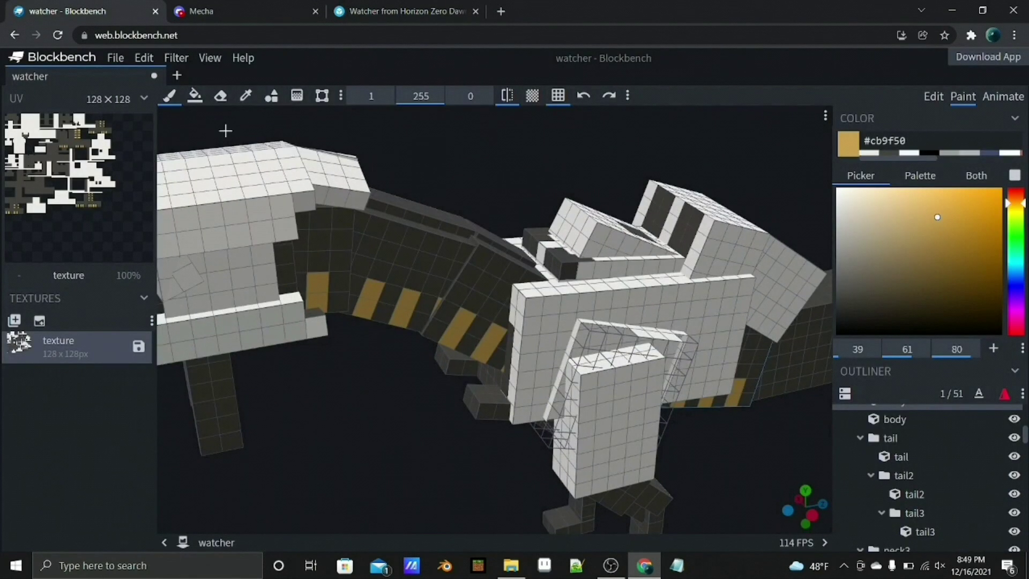
- Change the painting colour to green #87b862 and examine the green patch on the reference's lower jaw
{"action": "left_click", "coordinate": [245, 96]}
{"action": "left_click", "coordinate": [605, 412]}
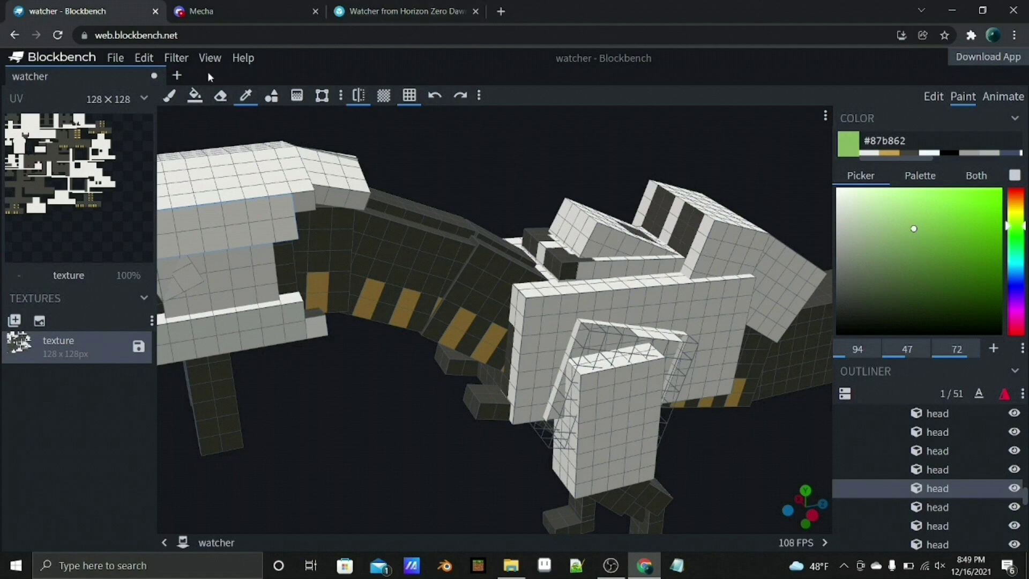
{"action": "middle_click_drag", "start_coordinate": [444, 294], "coordinate": [464, 427]}
{"action": "scroll", "coordinate": [464, 427], "scroll_direction": "up", "scroll_amount": 3}
{"action": "key", "text": "ctrl+shift+Tab"}
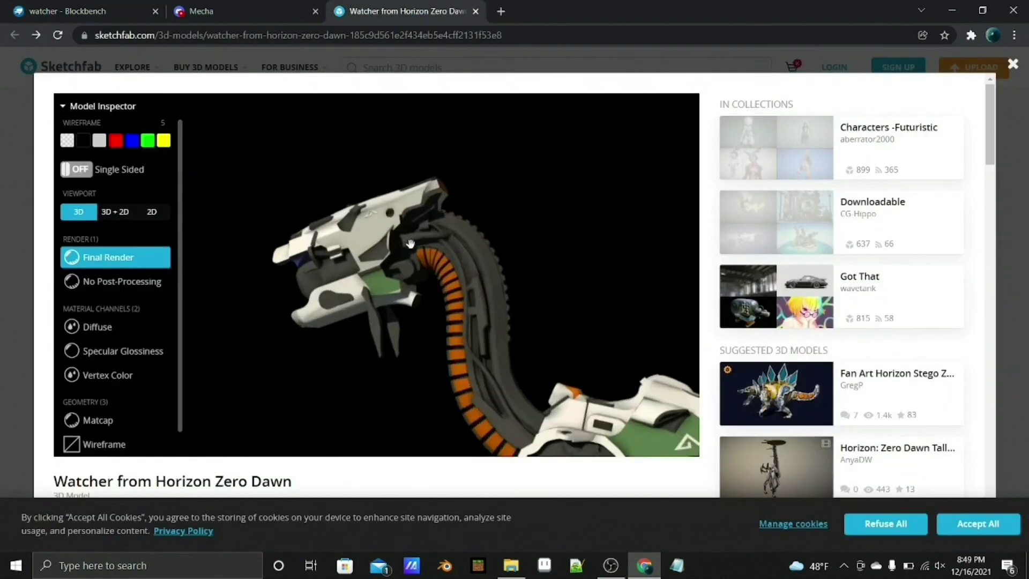
{"action": "key", "text": "ctrl+Tab"}
{"action": "scroll", "coordinate": [393, 383], "scroll_direction": "up", "scroll_amount": 3}
{"action": "left_click_drag", "start_coordinate": [439, 289], "coordinate": [460, 324]}
{"action": "key", "text": "ctrl+shift+Tab"}
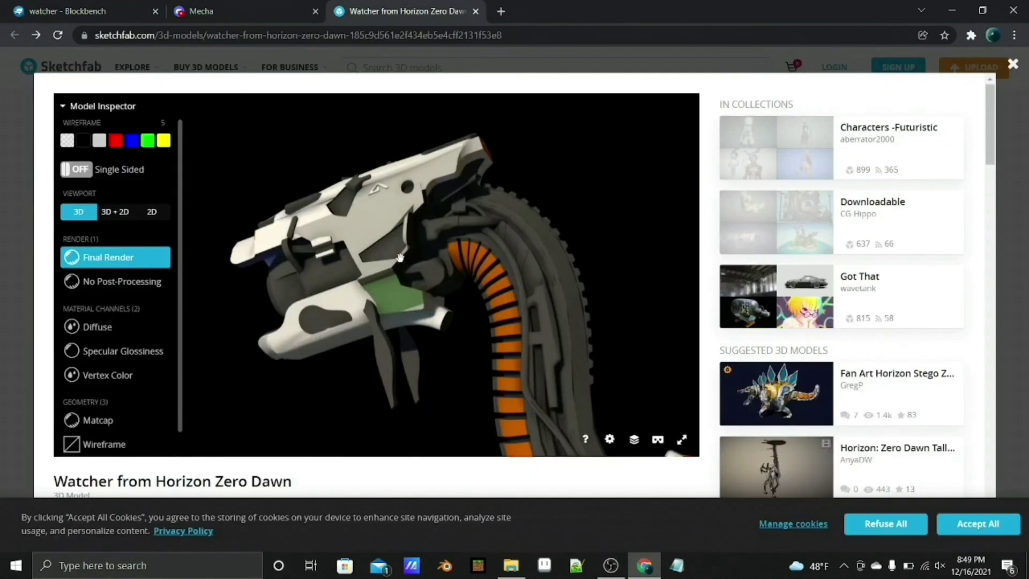
- Paint the rear end of the lower head plate green #87b862 on its side, underside and top
{"action": "key", "text": "ctrl+Tab"}
{"action": "right_click_drag", "start_coordinate": [460, 324], "coordinate": [388, 343]}
{"action": "scroll", "coordinate": [388, 343], "scroll_direction": "up", "scroll_amount": 2}
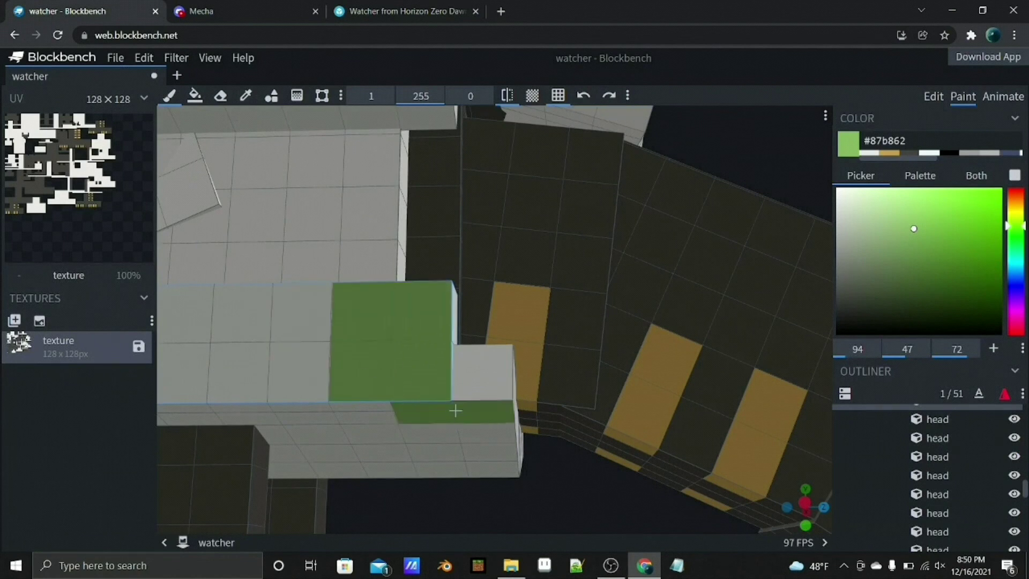
{"action": "middle_click_drag", "start_coordinate": [455, 410], "coordinate": [317, 452]}
{"action": "middle_click_drag", "start_coordinate": [324, 386], "coordinate": [810, 424]}
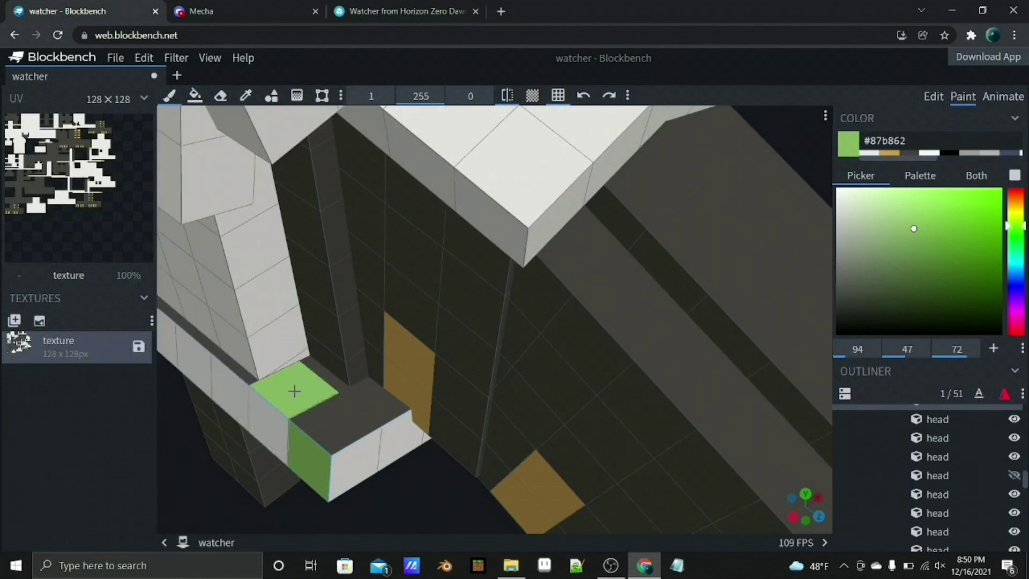
{"action": "left_click_drag", "start_coordinate": [294, 391], "coordinate": [367, 445]}
{"action": "scroll", "coordinate": [366, 445], "scroll_direction": "down", "scroll_amount": 5}
- Show the painting grid and paint a green #87b862 patch on the side of the body's side plate, following the Sketchfab reference
{"action": "mouse_move", "coordinate": [367, 444]}
{"action": "middle_mouse_down"}
{"action": "mouse_move", "coordinate": [649, 202]}
{"action": "mouse_move", "coordinate": [375, 215]}
{"action": "middle_mouse_up"}
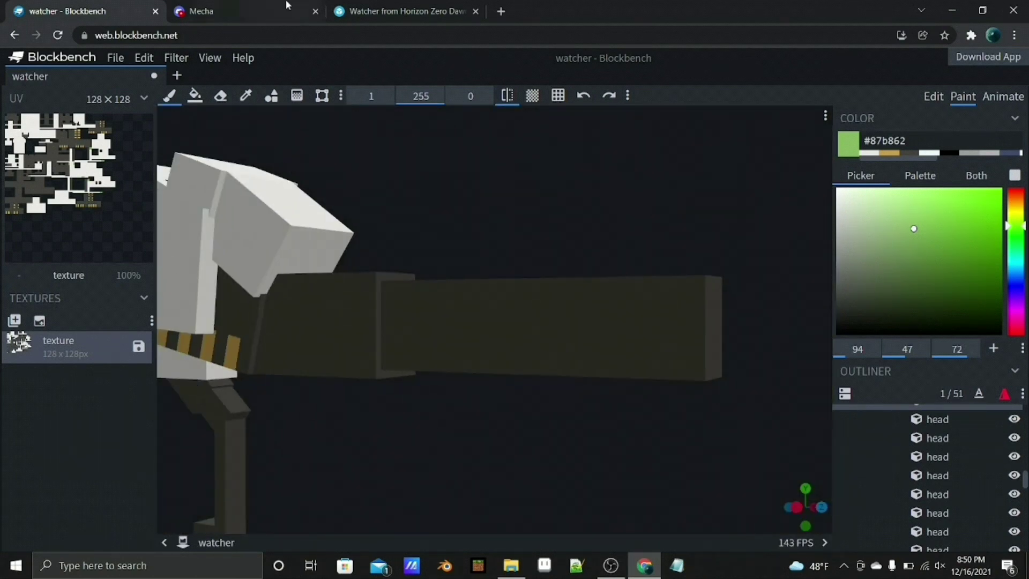
{"action": "key", "text": "ctrl+3"}
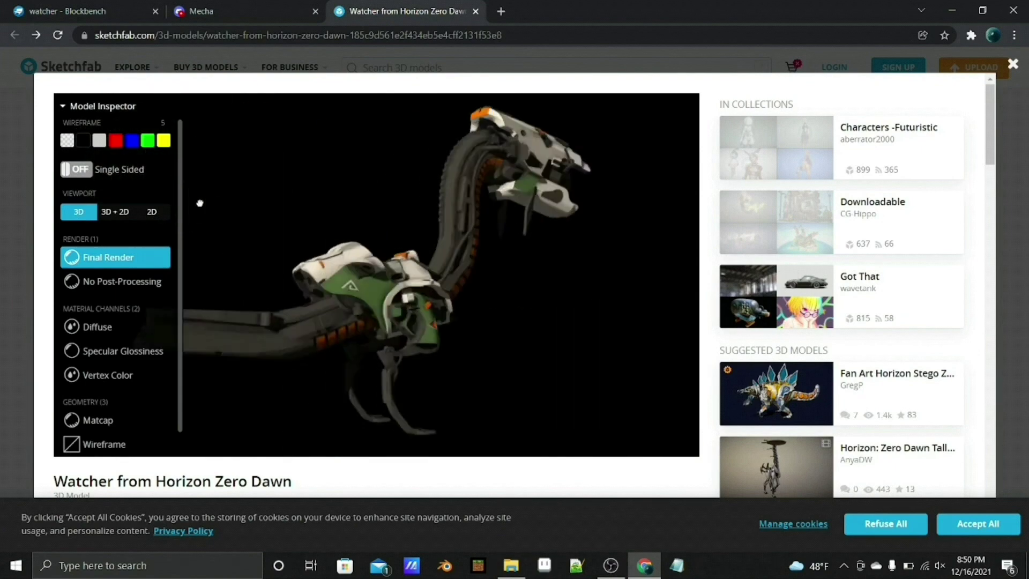
{"action": "key", "text": "ctrl+1"}
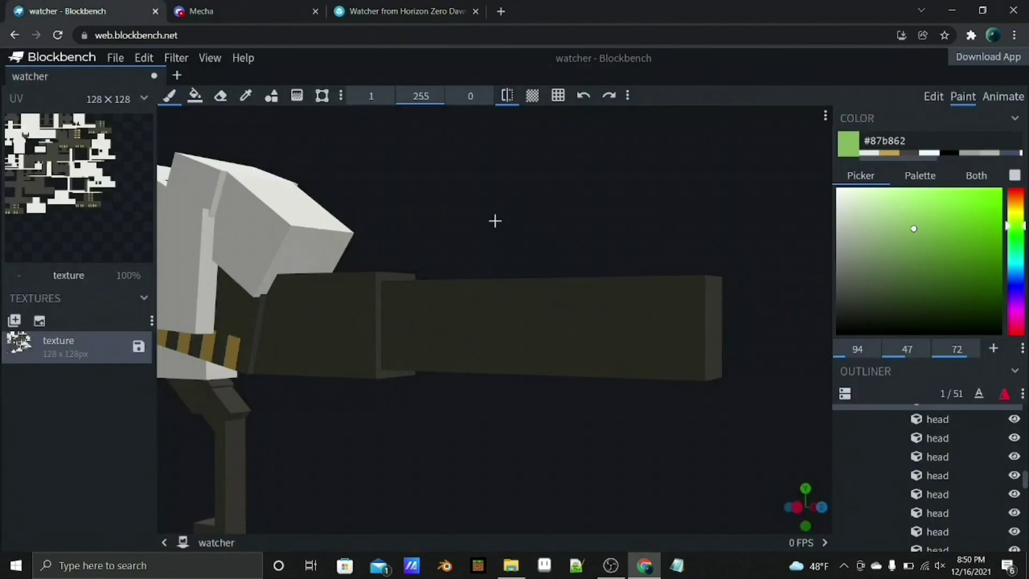
{"action": "mouse_move", "coordinate": [494, 220]}
{"action": "middle_mouse_down"}
{"action": "mouse_move", "coordinate": [583, 152]}
{"action": "mouse_move", "coordinate": [595, 208]}
{"action": "middle_mouse_up"}
{"action": "left_click", "coordinate": [557, 95]}
{"action": "key", "text": "ctrl+3"}
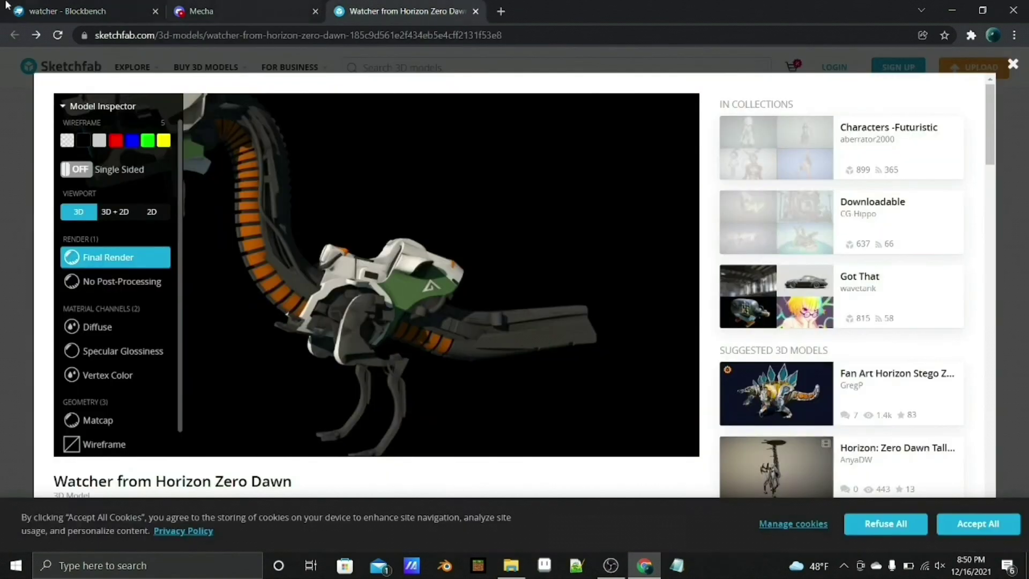
{"action": "key", "text": "ctrl+1"}
{"action": "scroll", "coordinate": [304, 367], "scroll_direction": "up", "scroll_amount": 3}
{"action": "left_click_drag", "start_coordinate": [252, 308], "coordinate": [304, 367]}
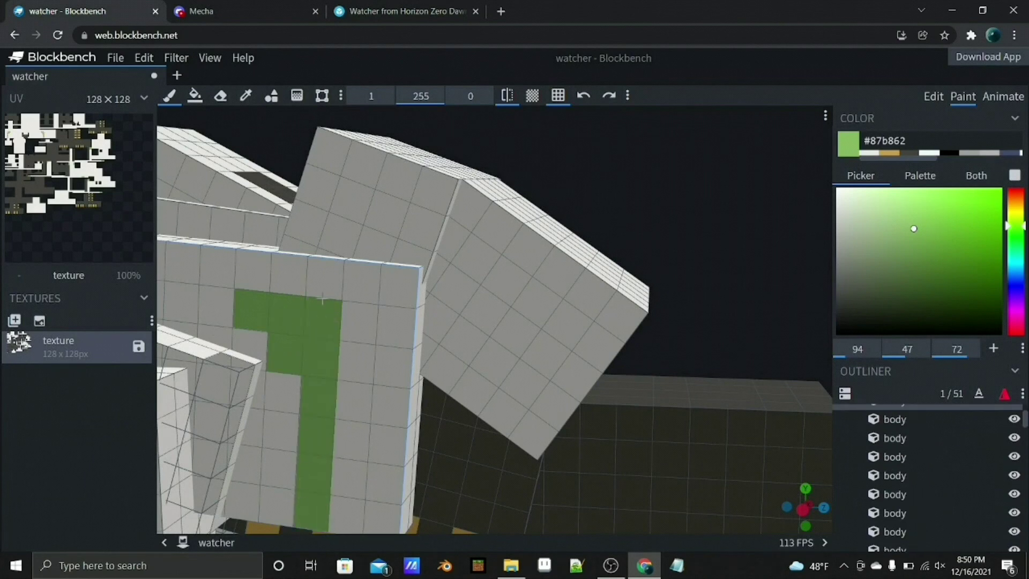
- Extend the green #87b862 patch to the side plate's rear edge and across the adjoining rear upper body blocks
{"action": "key", "text": "ctrl+3"}
{"action": "mouse_move", "coordinate": [394, 259]}
{"action": "left_mouse_down"}
{"action": "mouse_move", "coordinate": [396, 234]}
{"action": "mouse_move", "coordinate": [435, 248]}
{"action": "left_mouse_up"}
{"action": "key", "text": "ctrl+1"}
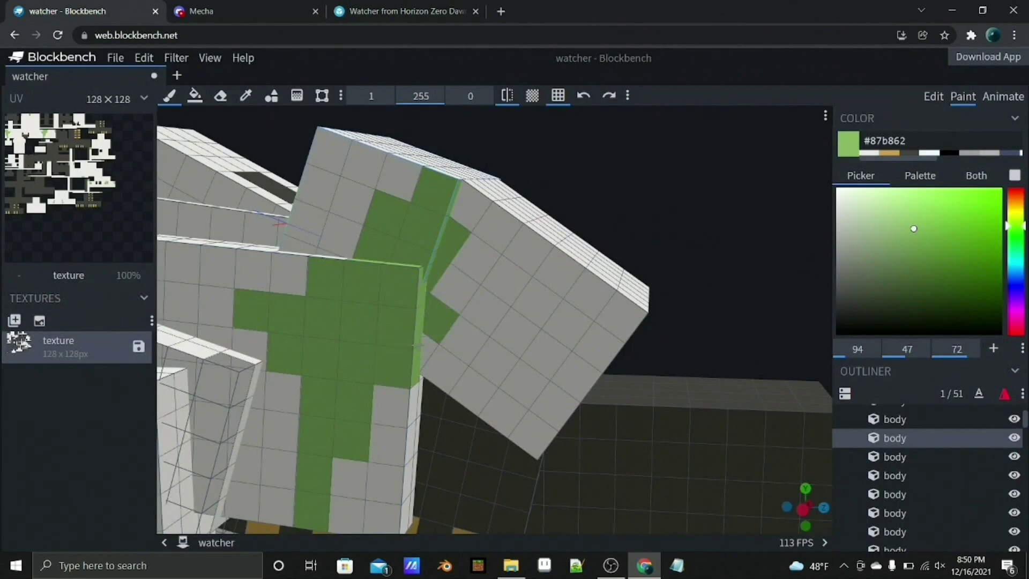
{"action": "scroll", "coordinate": [559, 145], "scroll_direction": "down", "scroll_amount": 5}
{"action": "mouse_move", "coordinate": [559, 146]}
{"action": "left_mouse_down"}
{"action": "mouse_move", "coordinate": [579, 207]}
{"action": "mouse_move", "coordinate": [504, 110]}
{"action": "mouse_move", "coordinate": [354, 118]}
{"action": "left_mouse_up"}
- Check the reference's leg armour, turn off mirror painting and paint green #87b862 shapes on the right leg's outer side
{"action": "left_click", "coordinate": [412, 7]}
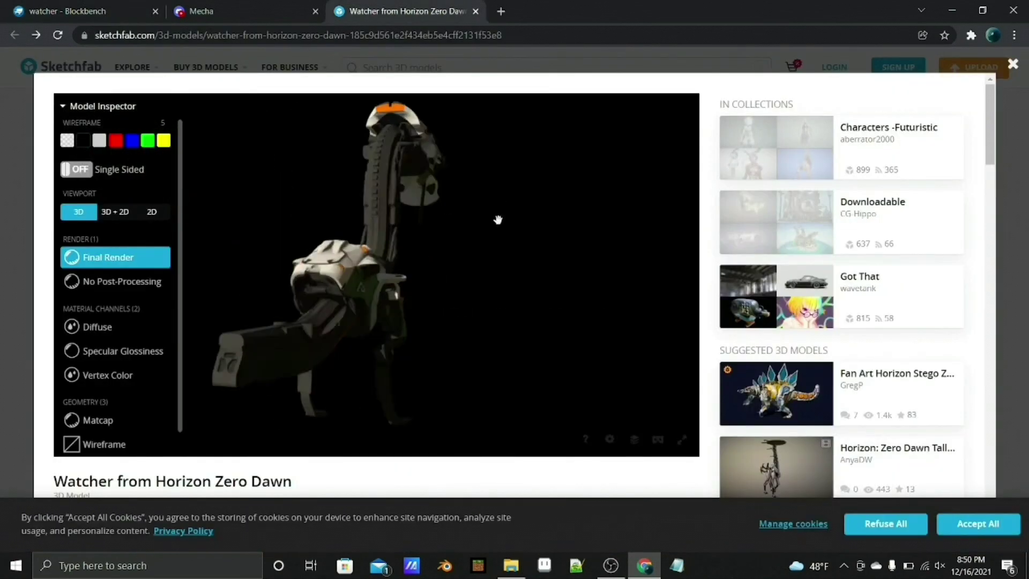
{"action": "key", "text": "ctrl+1"}
{"action": "key", "text": "ctrl+3"}
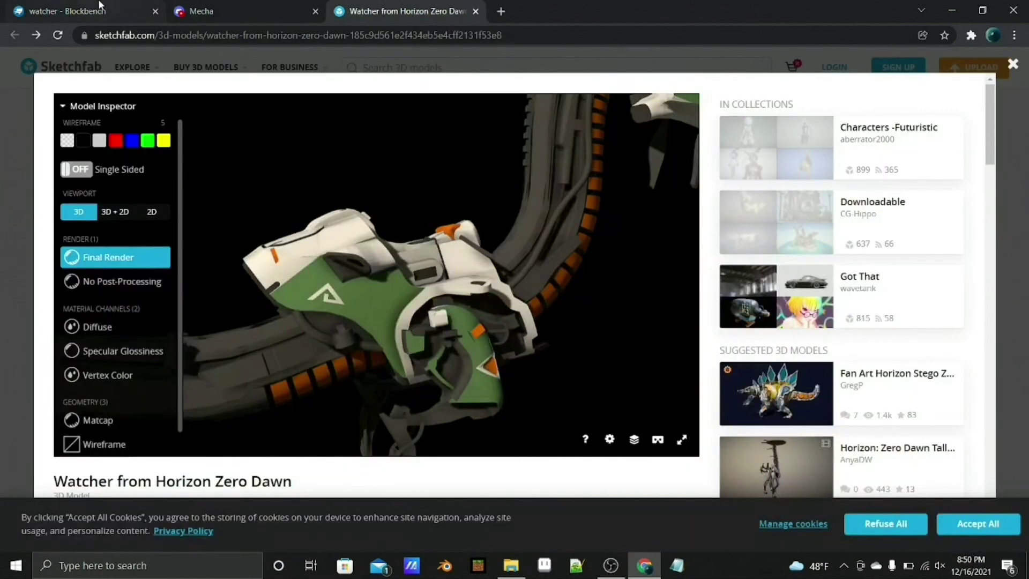
{"action": "key", "text": "ctrl+1"}
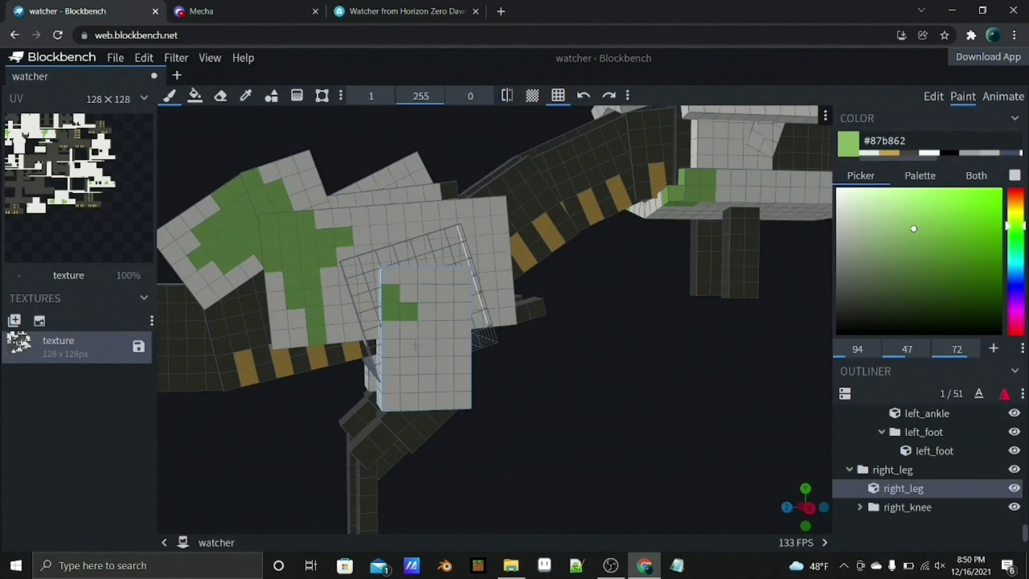
{"action": "key", "text": "ctrl+3"}
{"action": "key", "text": "ctrl+1"}
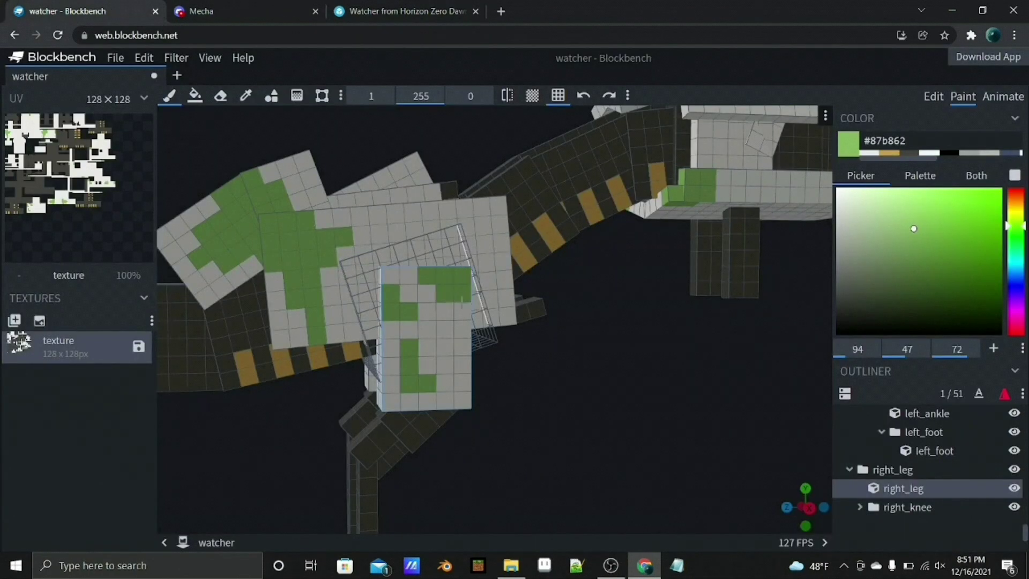
- Complete the right leg's green pattern with a strip down the front edge of its outer side, comparing it with the reference
{"action": "key", "text": "ctrl+3"}
{"action": "key", "text": "ctrl+1"}
{"action": "left_click_drag", "start_coordinate": [452, 401], "coordinate": [348, 306]}
{"action": "left_click", "coordinate": [394, 16]}
{"action": "key", "text": "ctrl+1"}
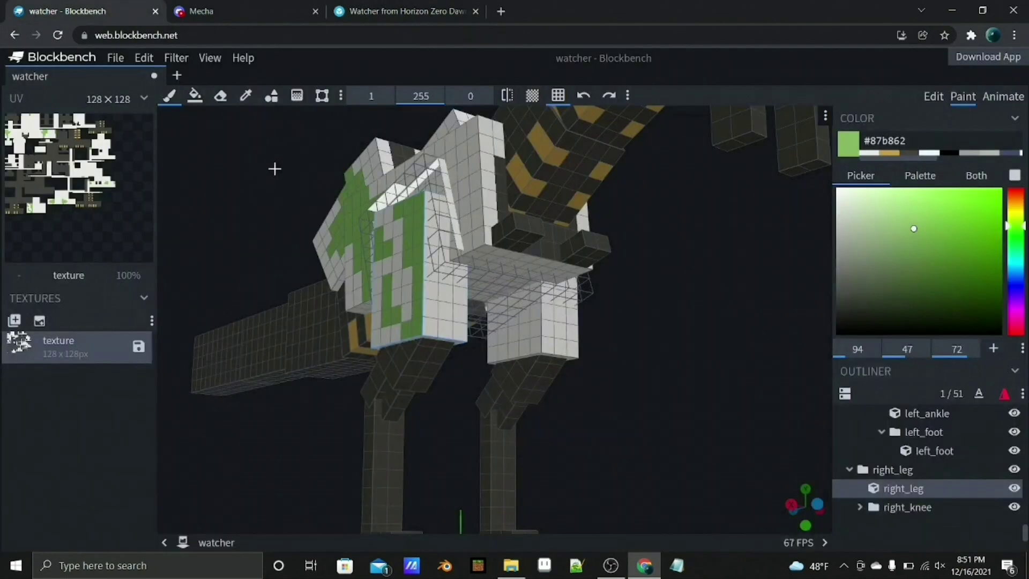
- Sample dark grey #454240 from the right knee and replace the white on the right leg's outer side using the Colors fill mode
{"action": "left_click", "coordinate": [344, 360]}
{"action": "left_click", "coordinate": [366, 96]}
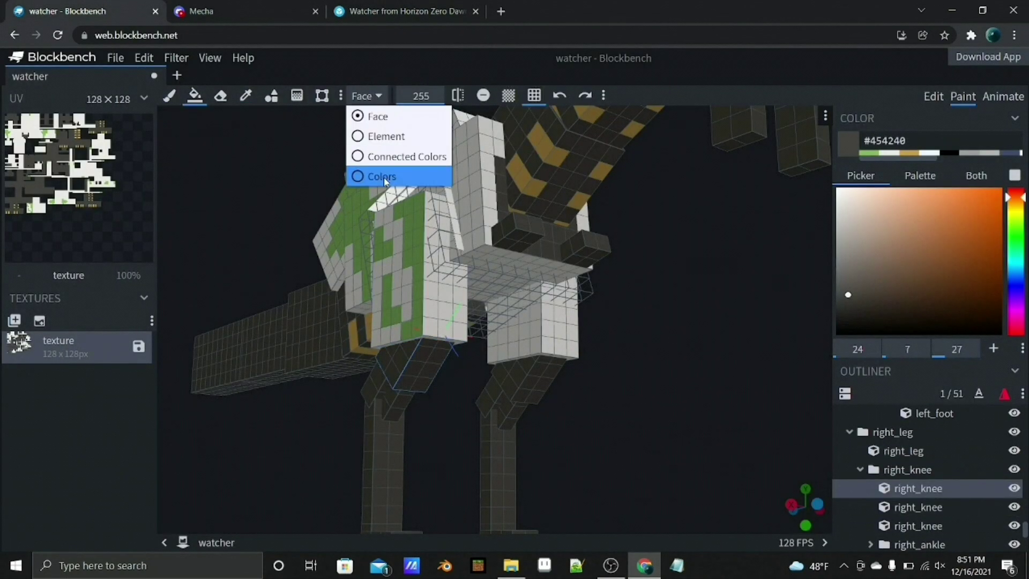
{"action": "left_click", "coordinate": [369, 175]}
{"action": "left_click_drag", "start_coordinate": [375, 225], "coordinate": [455, 210]}
{"action": "key", "text": "ctrl+3"}
{"action": "key", "text": "ctrl+1"}
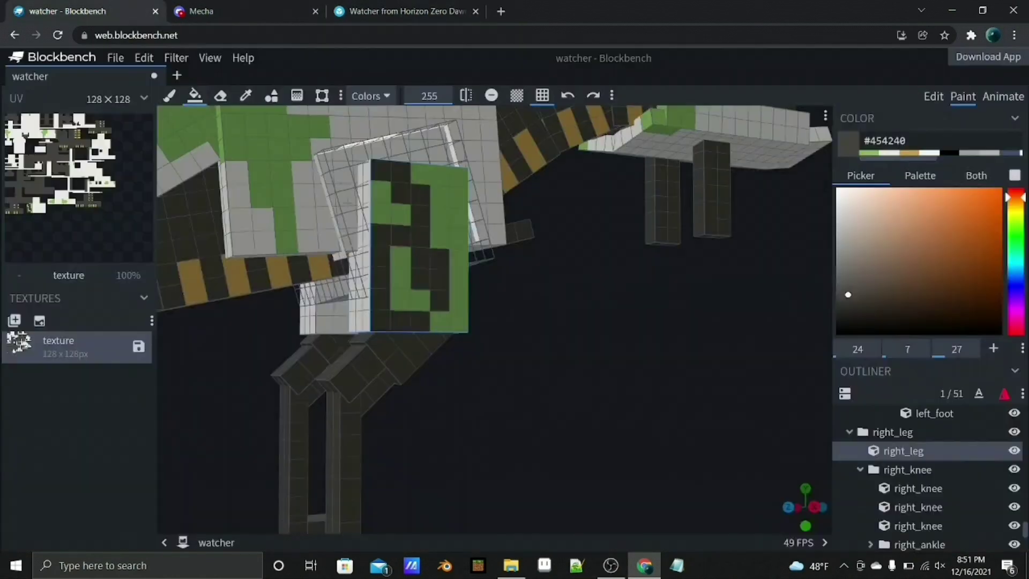
- Turn on mirror painting and fill the legs' back, inner and bottom faces and the left leg's outer side with #454240
{"action": "left_click_drag", "start_coordinate": [424, 389], "coordinate": [467, 161]}
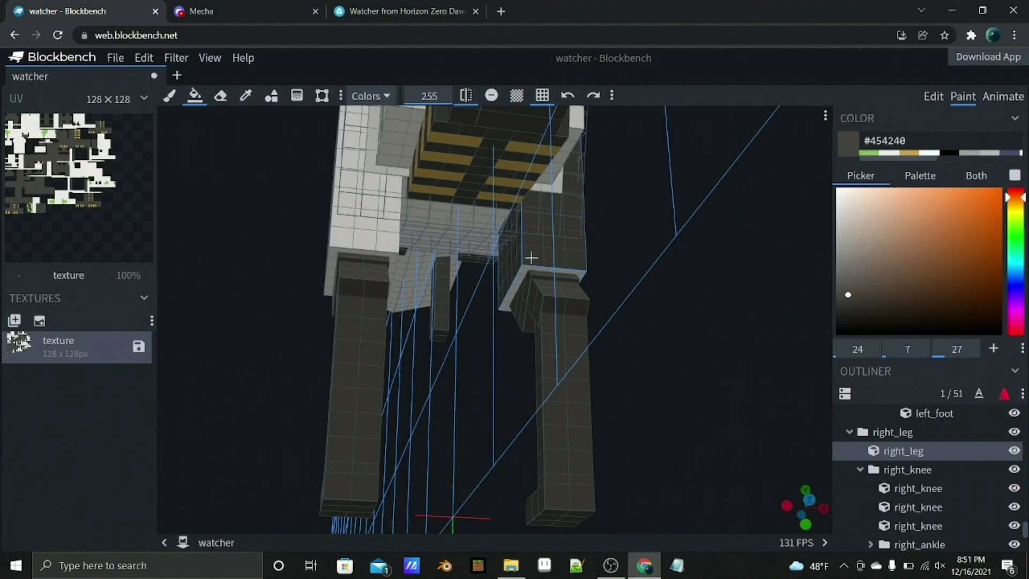
{"action": "left_click_drag", "start_coordinate": [531, 257], "coordinate": [593, 97]}
{"action": "scroll", "coordinate": [447, 253], "scroll_direction": "up", "scroll_amount": 5}
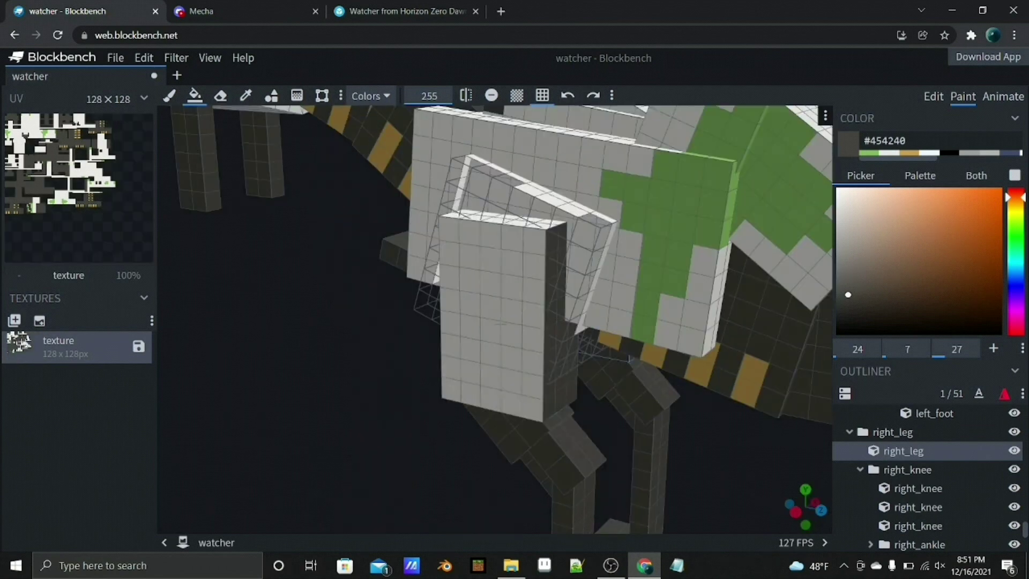
{"action": "left_click_drag", "start_coordinate": [448, 252], "coordinate": [420, 374]}
{"action": "key", "text": "ctrl+3"}
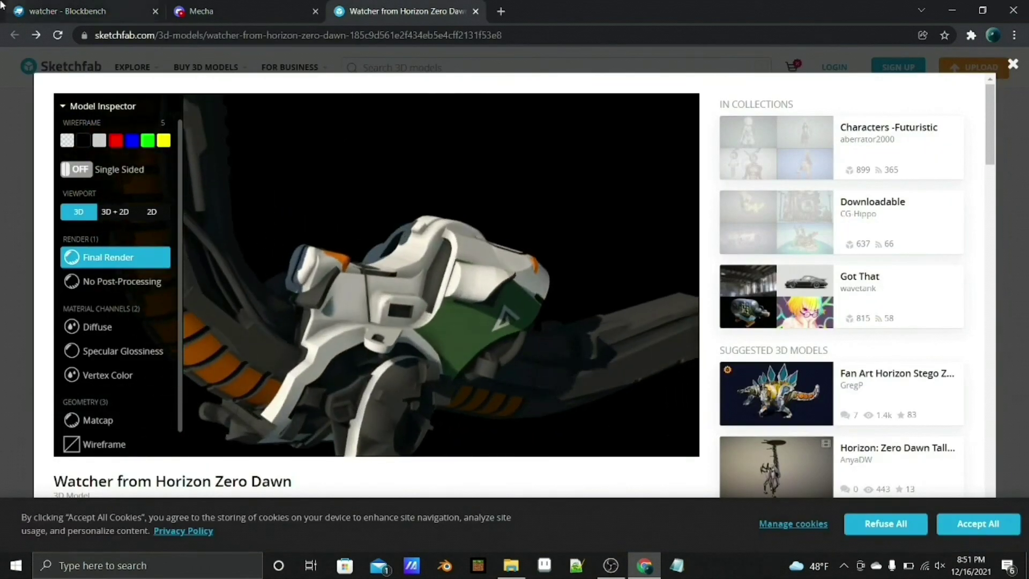
{"action": "key", "text": "ctrl+1"}
{"action": "left_click_drag", "start_coordinate": [314, 368], "coordinate": [574, 213]}
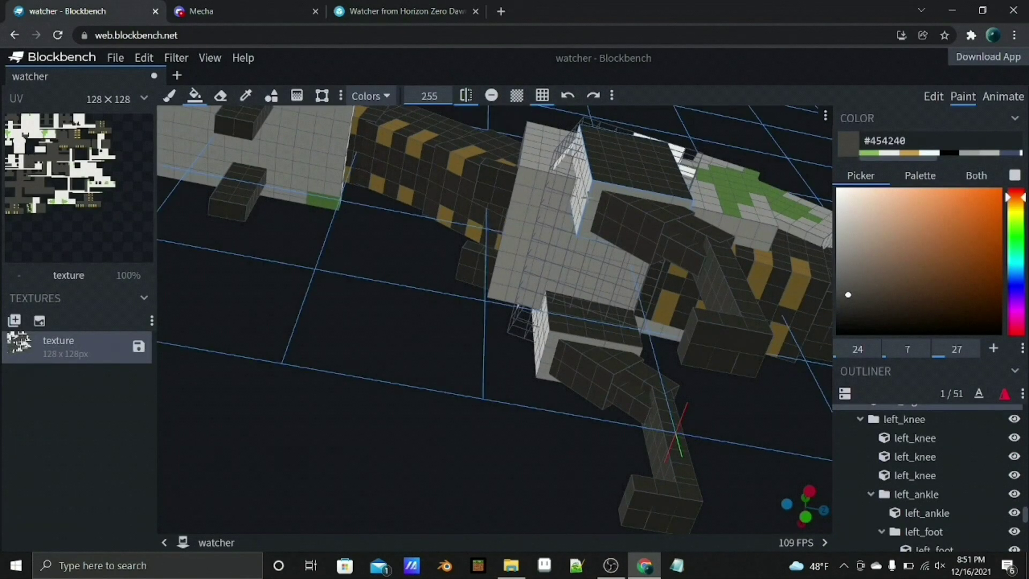
- Set the painting colour to blue #389ec2 and paint a 2 by 2 pixel eye on the front of the head
{"action": "left_click_drag", "start_coordinate": [471, 300], "coordinate": [869, 226]}
{"action": "left_click", "coordinate": [1014, 268]}
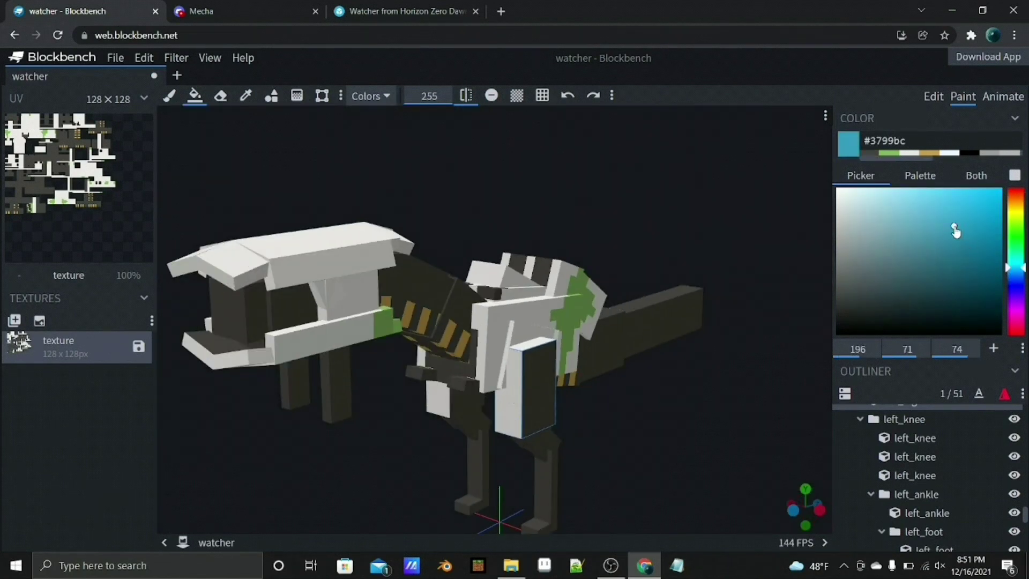
{"action": "left_click_drag", "start_coordinate": [551, 176], "coordinate": [548, 74]}
{"action": "left_click", "coordinate": [558, 96]}
{"action": "left_click", "coordinate": [338, 235]}
{"action": "scroll", "coordinate": [338, 235], "scroll_direction": "down", "scroll_amount": 3}
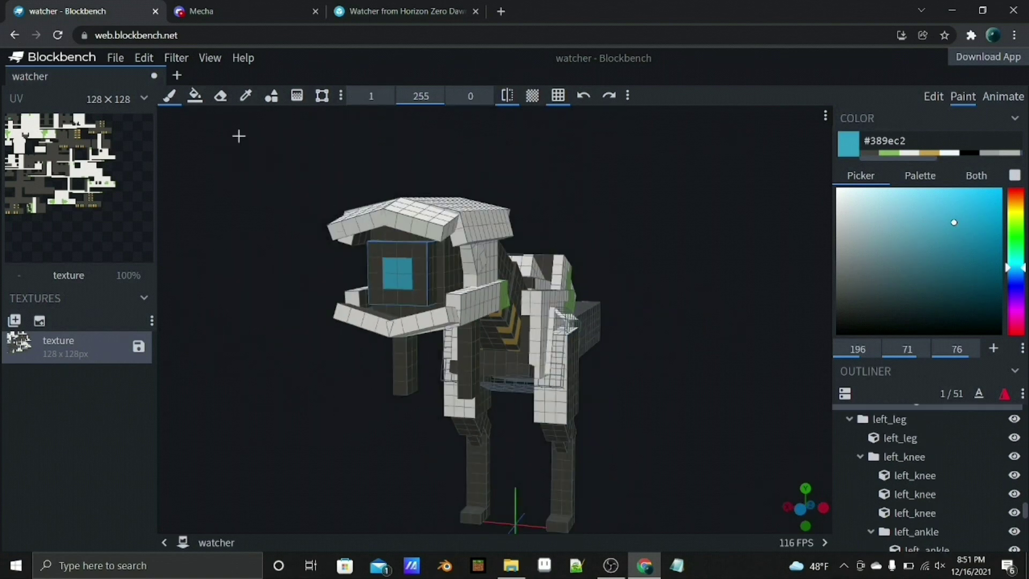
{"action": "left_click", "coordinate": [119, 58]}
{"action": "left_click", "coordinate": [147, 158]}
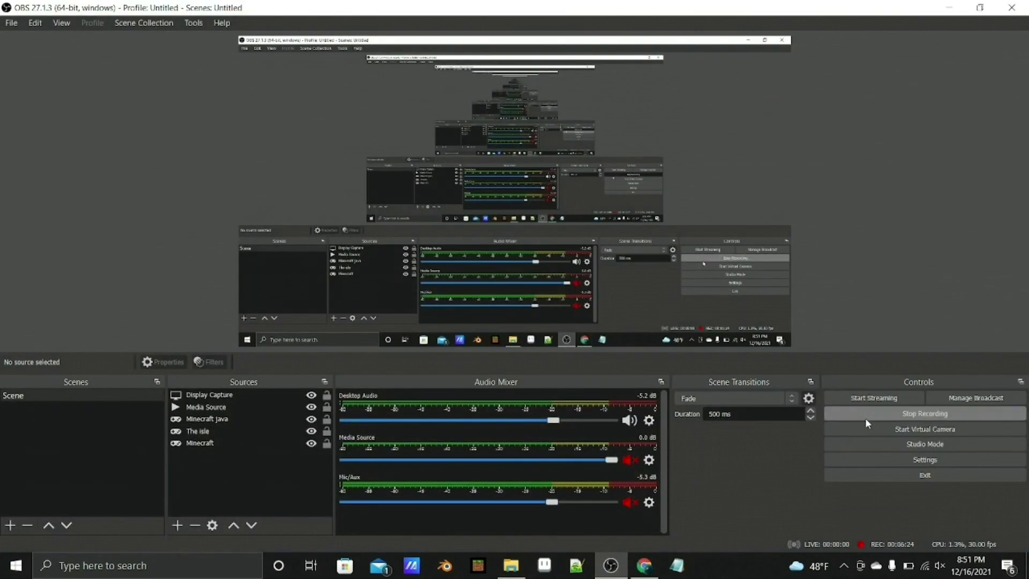
{"action": "left_click", "coordinate": [644, 565]}
- Enter Paint mode, turn on mirror painting and sample the white #ebe9e7 from the head's top plate
{"action": "mouse_move", "coordinate": [640, 472]}
{"action": "left_mouse_down"}
{"action": "mouse_move", "coordinate": [329, 364]}
{"action": "mouse_move", "coordinate": [323, 419]}
{"action": "left_mouse_up"}
{"action": "scroll", "coordinate": [322, 419], "scroll_direction": "up", "scroll_amount": 3}
{"action": "left_click", "coordinate": [963, 96]}
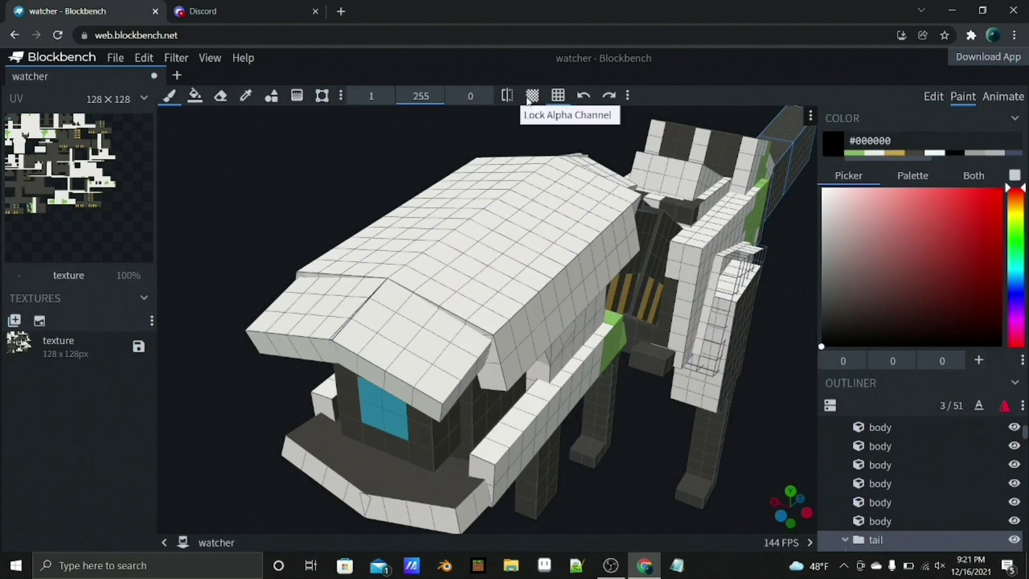
{"action": "left_click", "coordinate": [507, 96]}
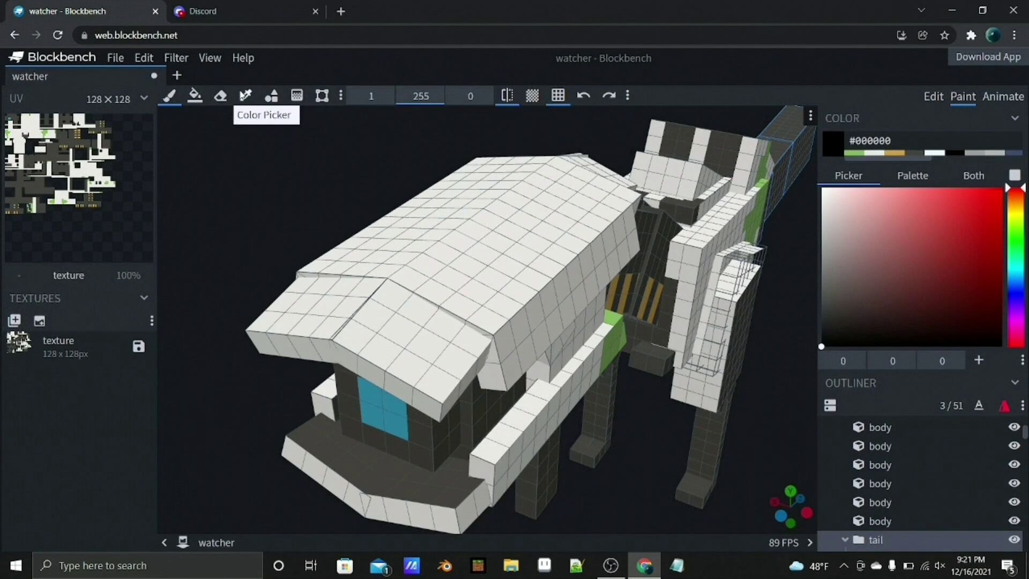
{"action": "left_click", "coordinate": [246, 95]}
{"action": "left_click", "coordinate": [482, 207]}
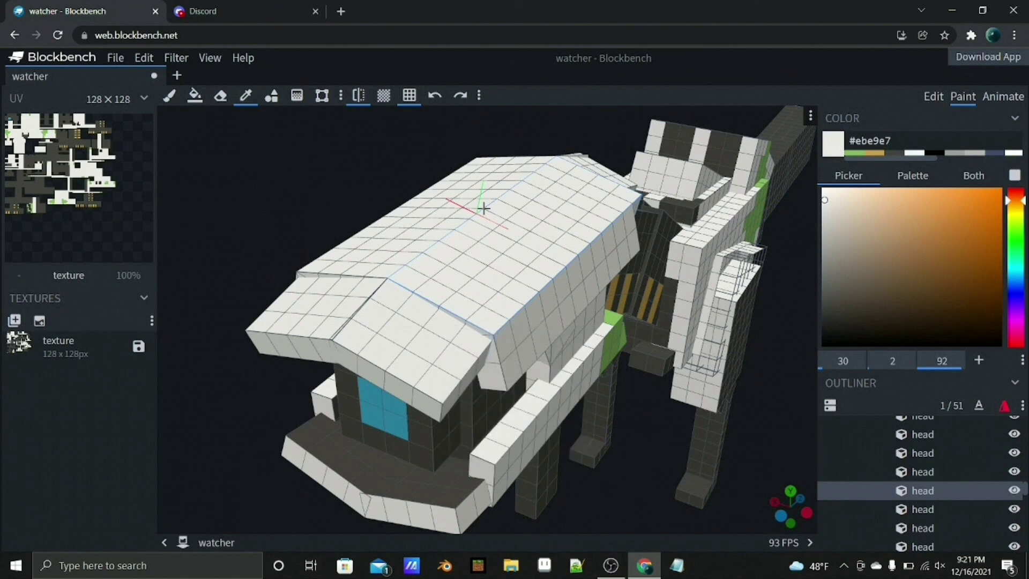
- Spread the model's parts apart with the selected animation in Animate mode and return to Paint mode
{"action": "left_click", "coordinate": [806, 514]}
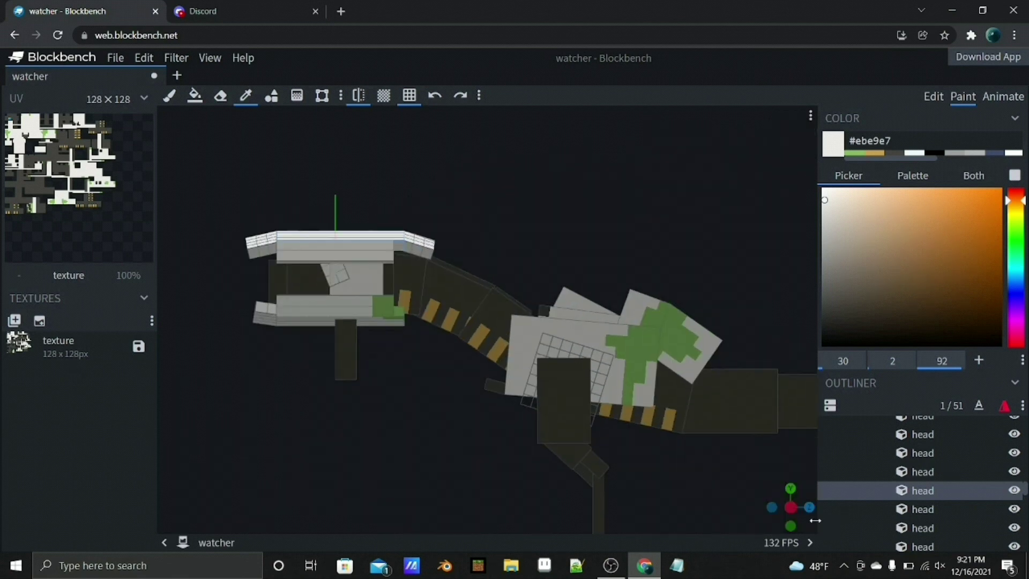
{"action": "left_click", "coordinate": [1002, 97]}
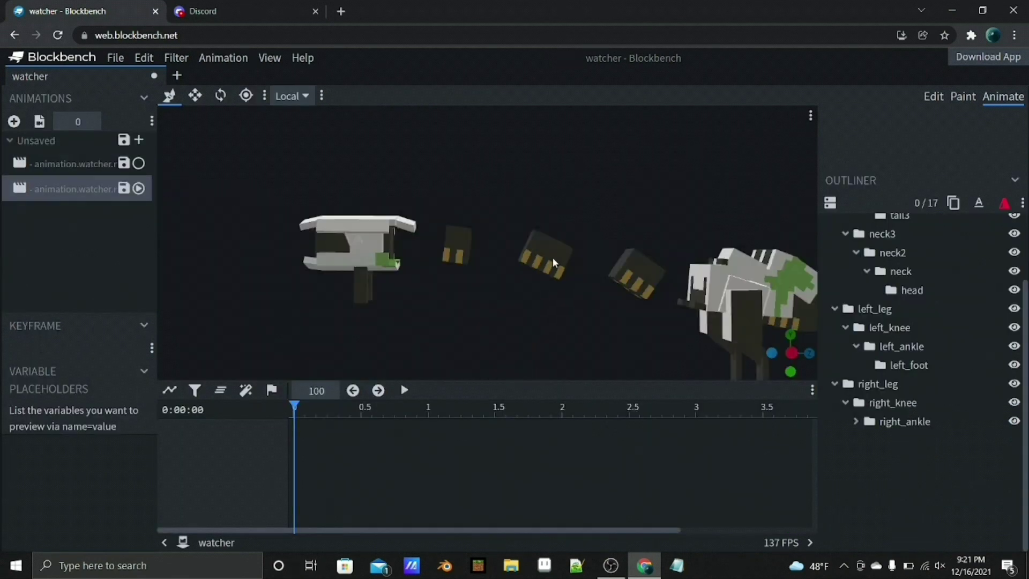
{"action": "left_click", "coordinate": [962, 96]}
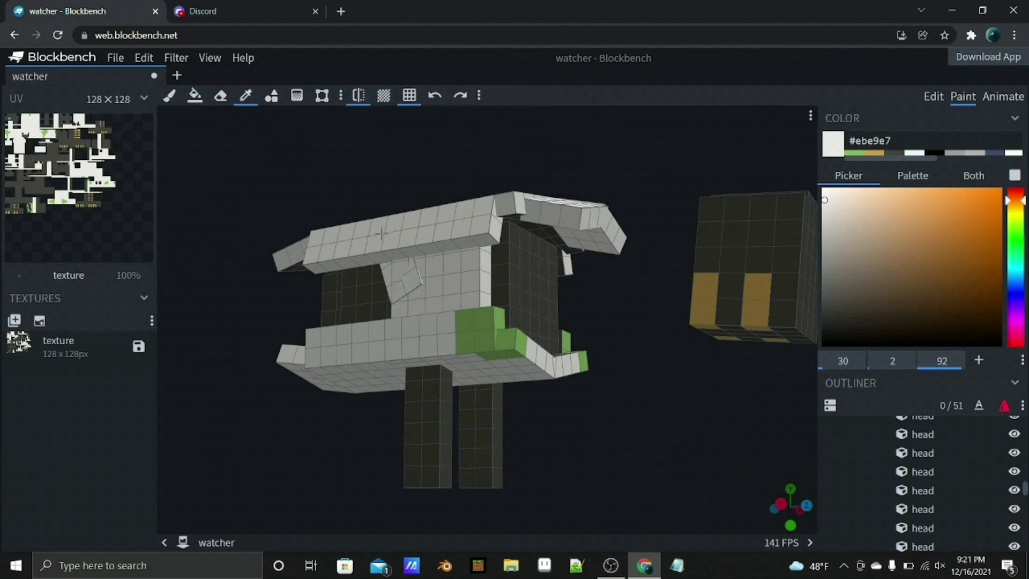
- Sample the white of the head's upper side plate and try adjusting the brush colour to #dcd4d0
{"action": "left_click", "coordinate": [381, 233]}
{"action": "key", "text": "b"}
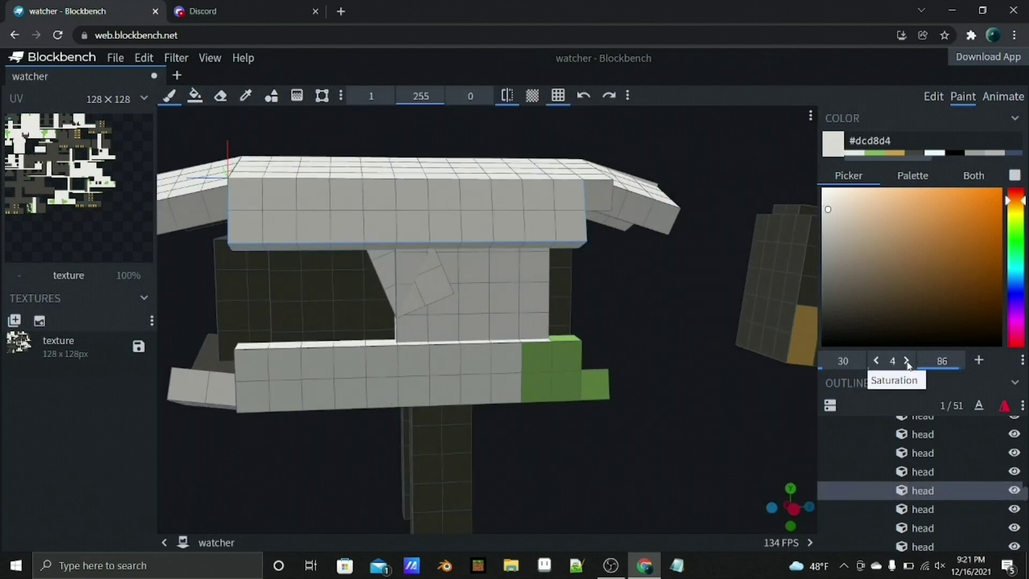
{"action": "left_click", "coordinate": [906, 360]}
{"action": "left_click", "coordinate": [857, 361]}
{"action": "left_click", "coordinate": [825, 361]}
{"action": "left_click", "coordinate": [825, 360]}
{"action": "left_click", "coordinate": [826, 361]}
{"action": "left_click_drag", "start_coordinate": [407, 123], "coordinate": [342, 156]}
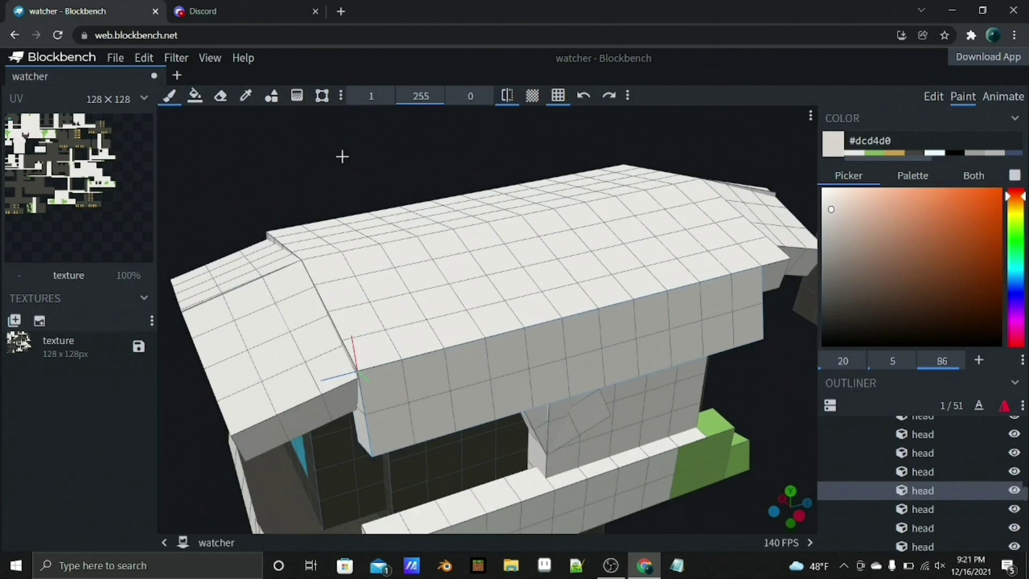
- Sample the head's white again, shift it to the bluish #e7e8eb and replace the matching white using the Colors fill mode
{"action": "key", "text": "c"}
{"action": "left_click", "coordinate": [442, 306]}
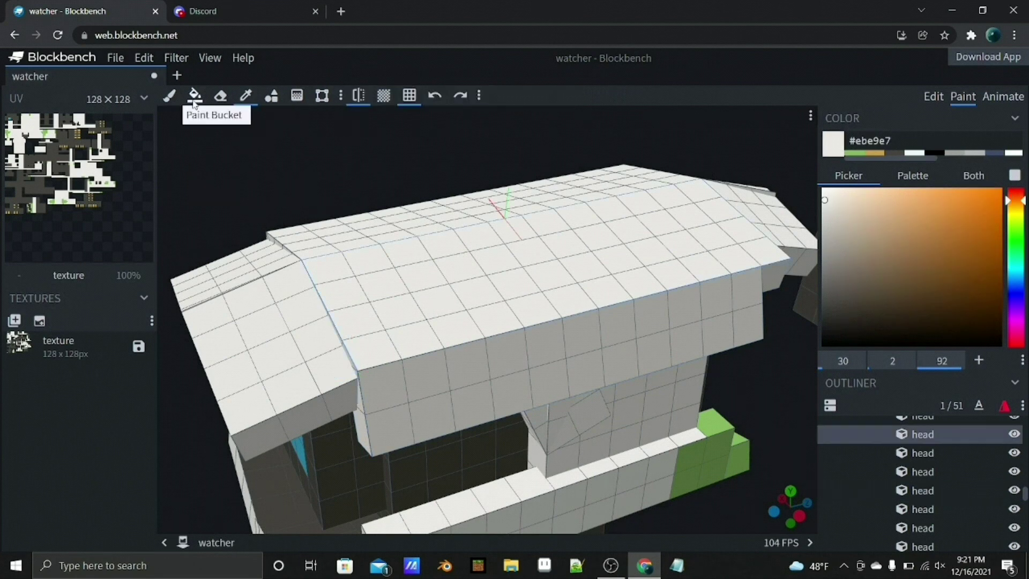
{"action": "left_click", "coordinate": [1016, 287]}
{"action": "left_click", "coordinate": [368, 94]}
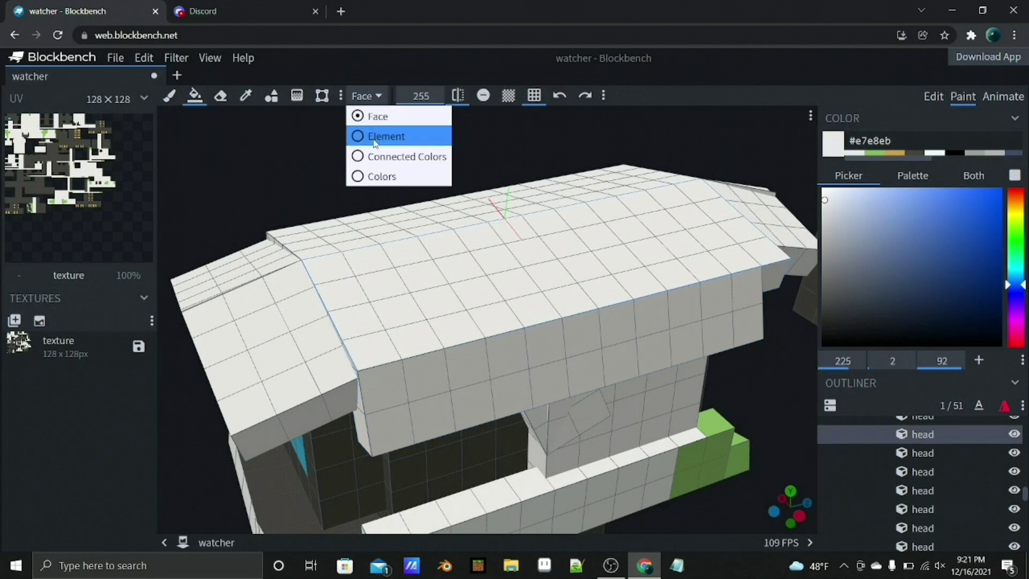
{"action": "left_click", "coordinate": [375, 176]}
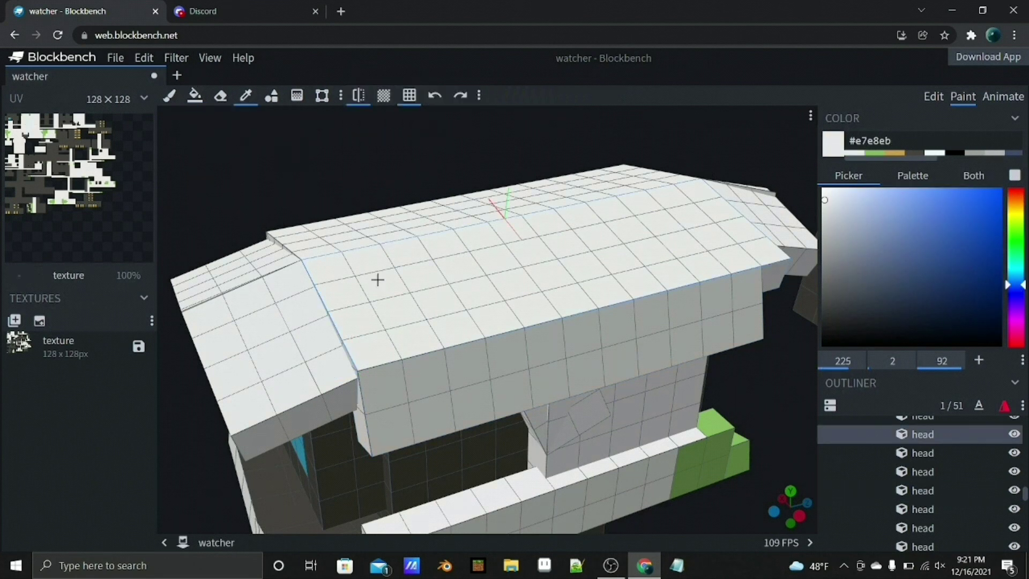
- Set the brush colour to #cccedc and paint mirrored panel patches on the head's upper side plates and front brow plates
{"action": "left_click", "coordinate": [170, 95]}
{"action": "left_click_drag", "start_coordinate": [923, 361], "coordinate": [854, 362]}
{"action": "scroll", "coordinate": [574, 387], "scroll_direction": "up", "scroll_amount": 1}
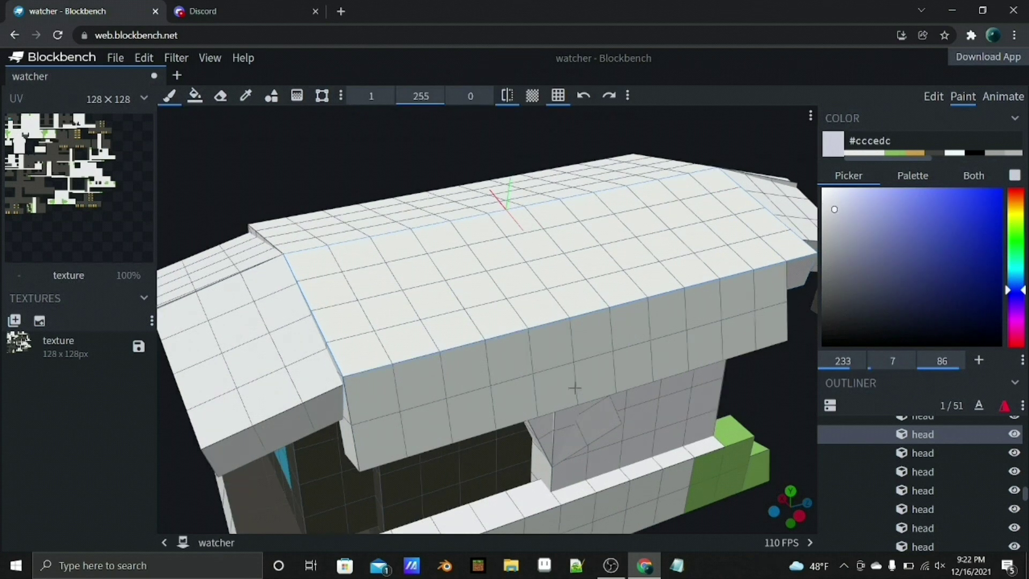
{"action": "left_click", "coordinate": [369, 412]}
{"action": "middle_click_drag", "start_coordinate": [542, 395], "coordinate": [363, 338]}
{"action": "left_click", "coordinate": [362, 338]}
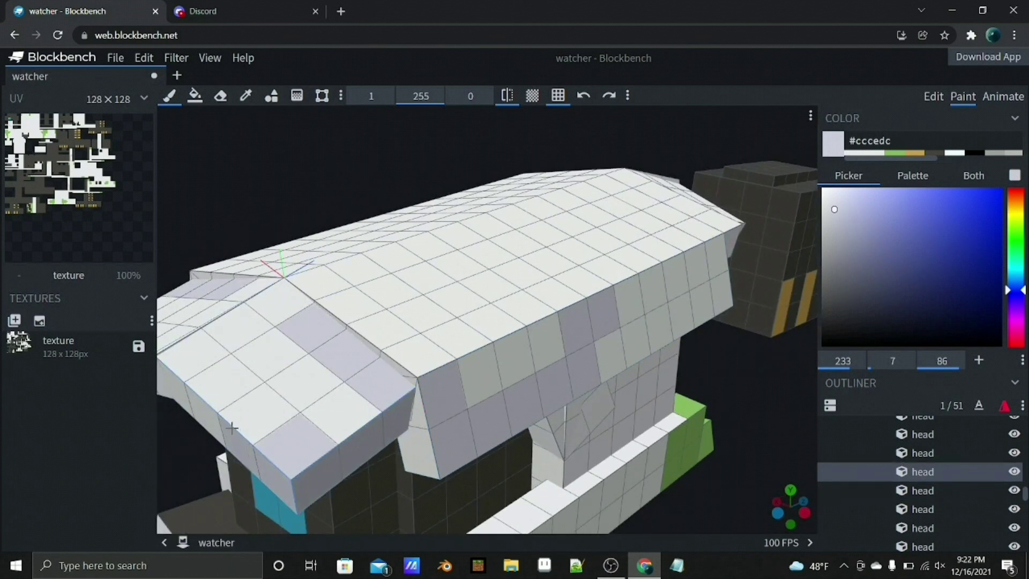
- Paint mirrored #cccedc patches on the head's front brow plates, the corners of the upper plates and the rear end plates
{"action": "middle_click_drag", "start_coordinate": [201, 409], "coordinate": [519, 404]}
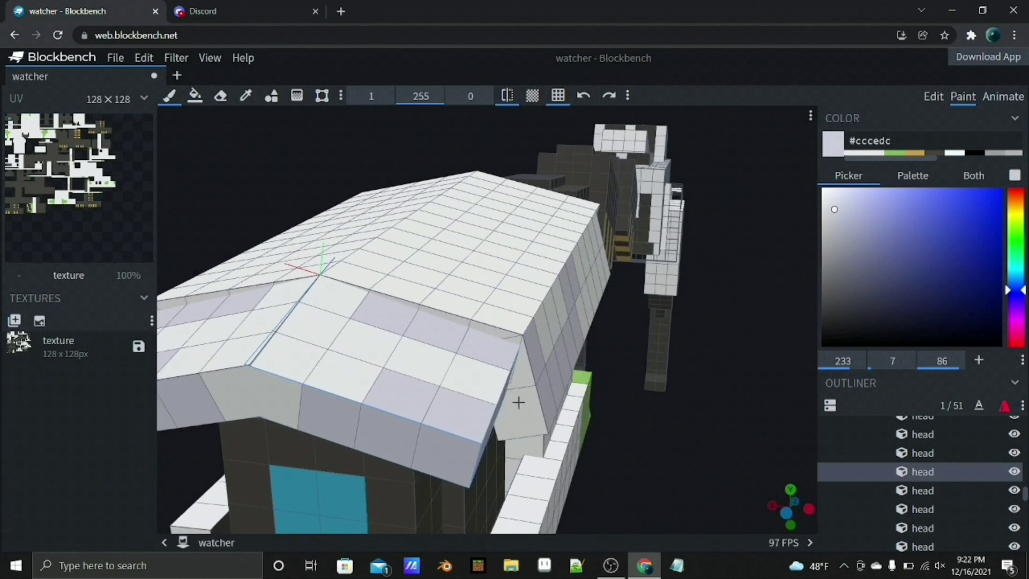
{"action": "left_click", "coordinate": [498, 329]}
{"action": "middle_click_drag", "start_coordinate": [399, 301], "coordinate": [241, 195]}
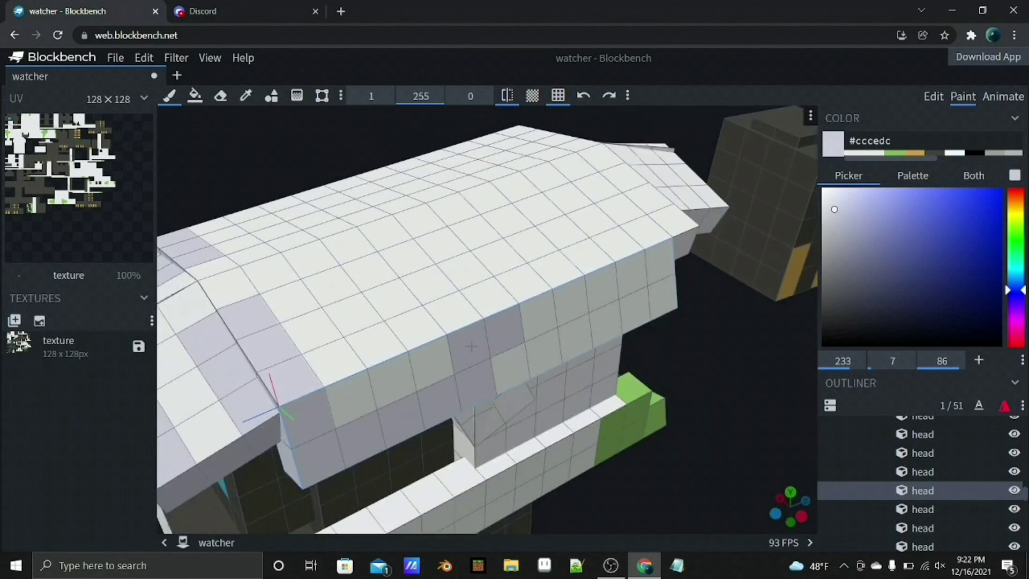
{"action": "middle_click_drag", "start_coordinate": [471, 346], "coordinate": [405, 399]}
{"action": "middle_click_drag", "start_coordinate": [549, 285], "coordinate": [530, 317]}
{"action": "left_click", "coordinate": [574, 264]}
{"action": "left_click", "coordinate": [600, 325]}
{"action": "middle_click_drag", "start_coordinate": [600, 325], "coordinate": [542, 298]}
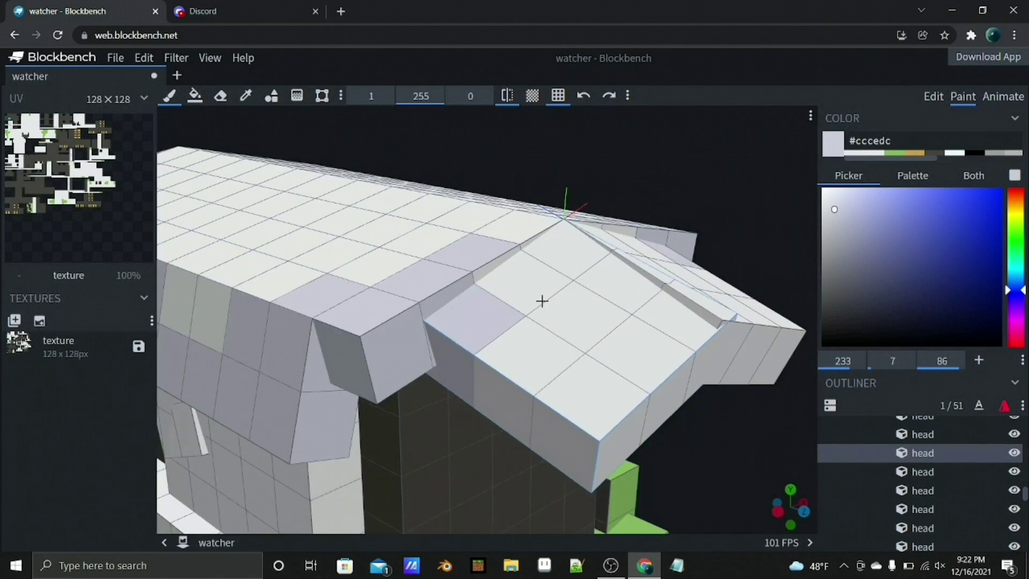
- Fill the underside of the head's rear end plates with the dark grey and sample the lavender #cccedc again
{"action": "middle_click_drag", "start_coordinate": [704, 459], "coordinate": [631, 244]}
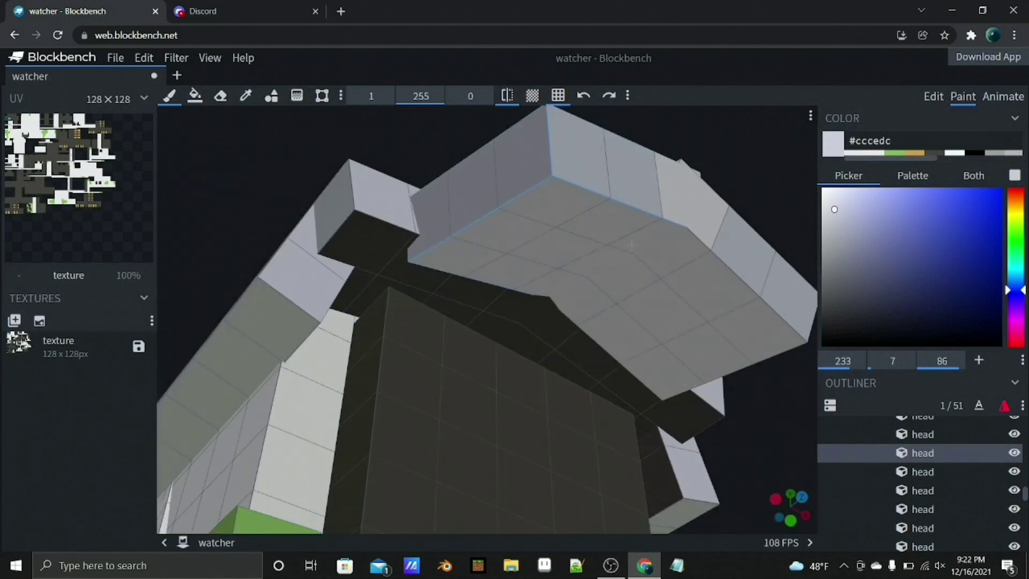
{"action": "left_click", "coordinate": [246, 96]}
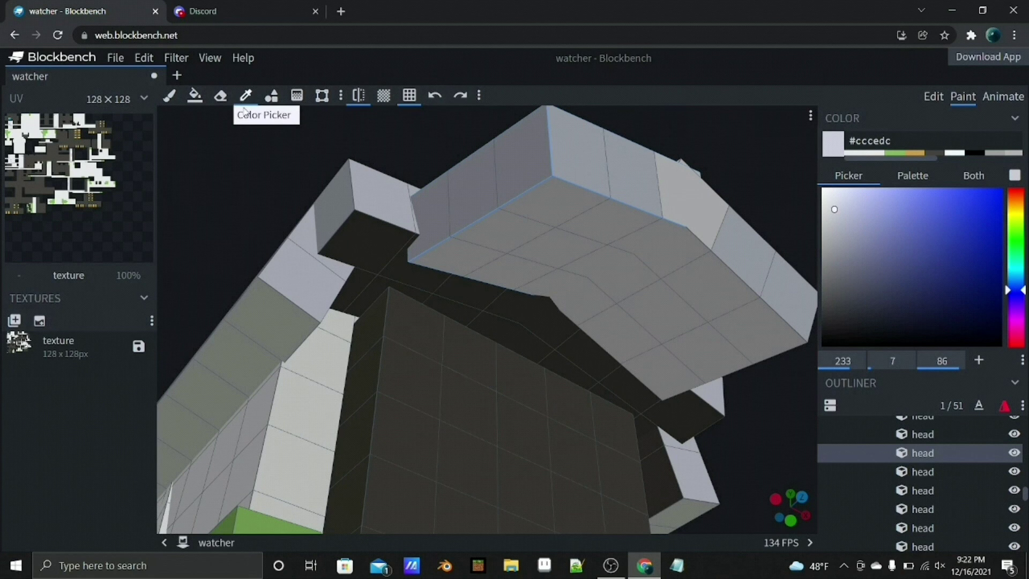
{"action": "left_click", "coordinate": [194, 96]}
{"action": "left_click", "coordinate": [554, 265]}
{"action": "left_click", "coordinate": [246, 96]}
{"action": "left_click", "coordinate": [290, 257]}
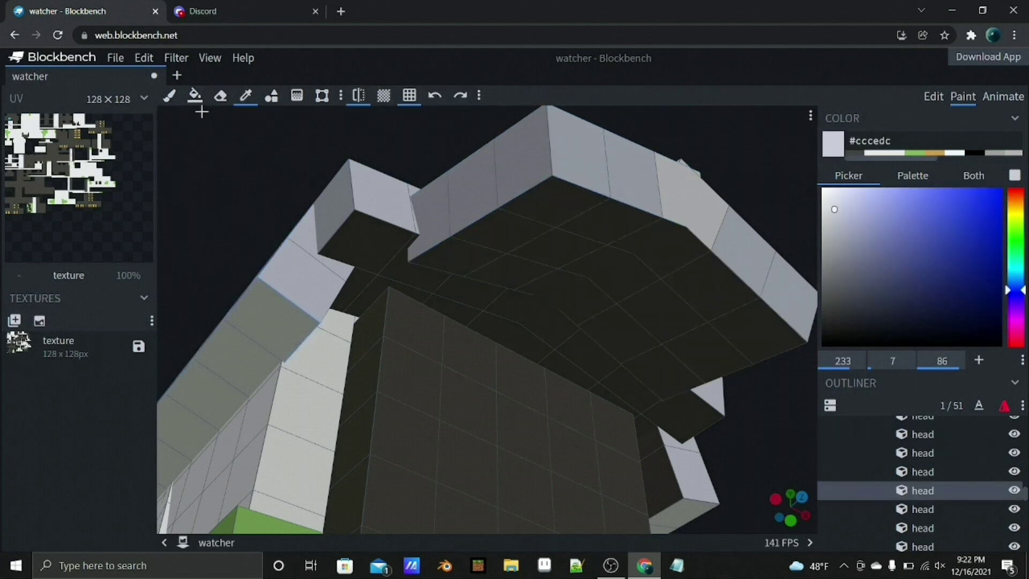
- Paint a #cccedc strip along the bottom of the cheek plates and a vertical band near their rear
{"action": "middle_click_drag", "start_coordinate": [234, 309], "coordinate": [429, 160]}
{"action": "scroll", "coordinate": [408, 150], "scroll_direction": "up", "scroll_amount": 5}
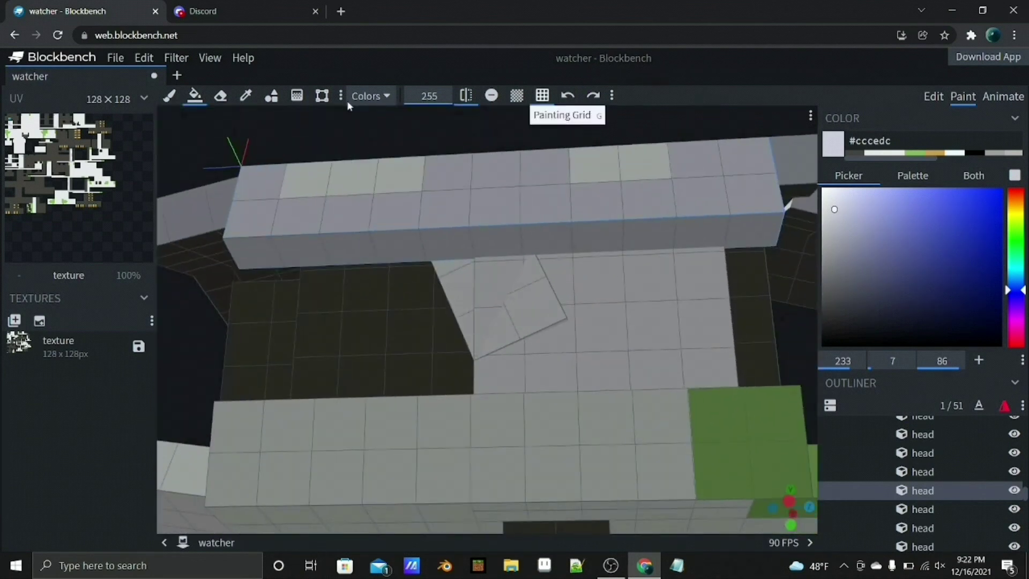
{"action": "left_click", "coordinate": [167, 96]}
{"action": "middle_click_drag", "start_coordinate": [482, 321], "coordinate": [603, 360]}
{"action": "scroll", "coordinate": [602, 360], "scroll_direction": "up", "scroll_amount": 3}
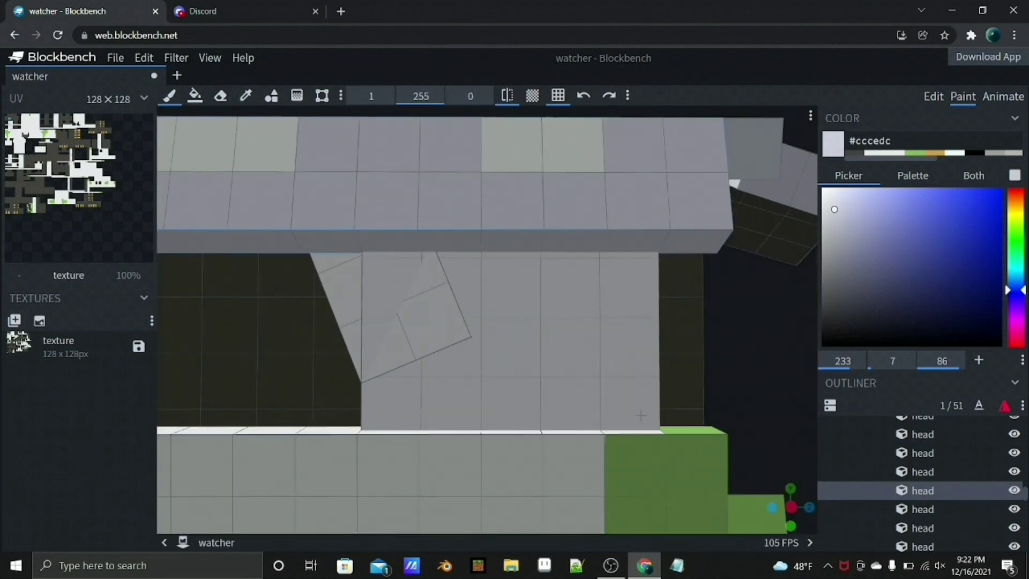
{"action": "left_click_drag", "start_coordinate": [640, 415], "coordinate": [564, 311]}
- Paint #cccedc patches along the upper edge and both rows of the jaw's side plates
{"action": "scroll", "coordinate": [505, 399], "scroll_direction": "down", "scroll_amount": 4}
{"action": "mouse_move", "coordinate": [505, 399]}
{"action": "middle_mouse_down"}
{"action": "mouse_move", "coordinate": [601, 466]}
{"action": "mouse_move", "coordinate": [612, 361]}
{"action": "middle_mouse_up"}
{"action": "scroll", "coordinate": [613, 361], "scroll_direction": "up", "scroll_amount": 4}
{"action": "left_click_drag", "start_coordinate": [613, 360], "coordinate": [443, 365]}
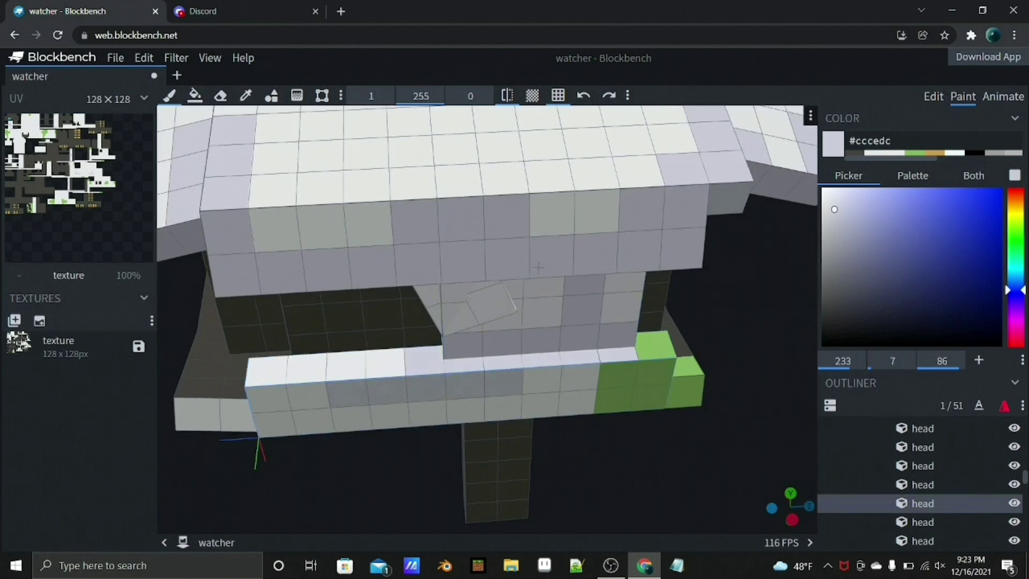
{"action": "left_click_drag", "start_coordinate": [329, 391], "coordinate": [578, 364]}
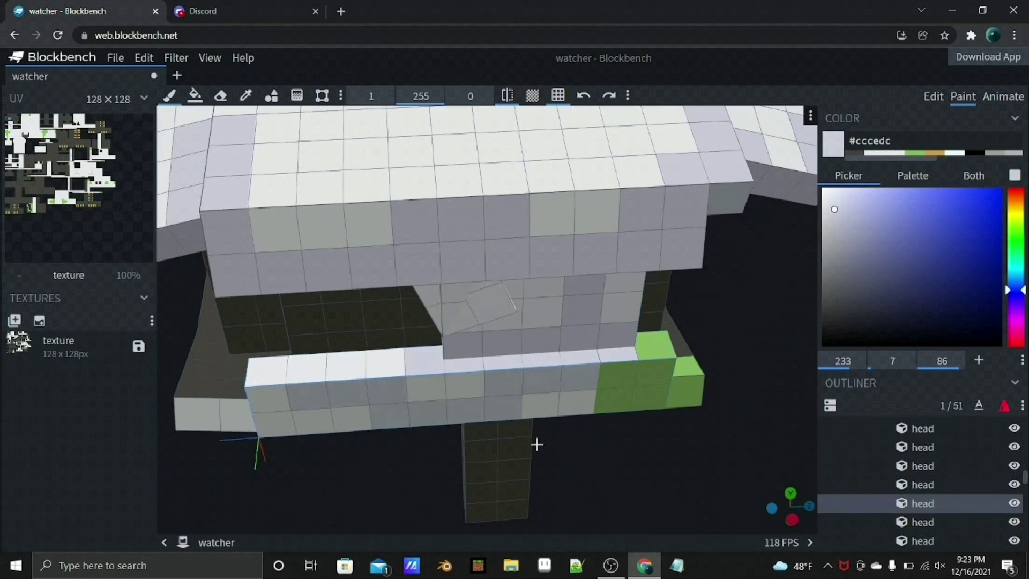
- Paint #cccedc patches along the edges of the jaw's underside and on the jaw's angled front plates
{"action": "middle_click_drag", "start_coordinate": [535, 443], "coordinate": [532, 291]}
{"action": "scroll", "coordinate": [378, 383], "scroll_direction": "up", "scroll_amount": 3}
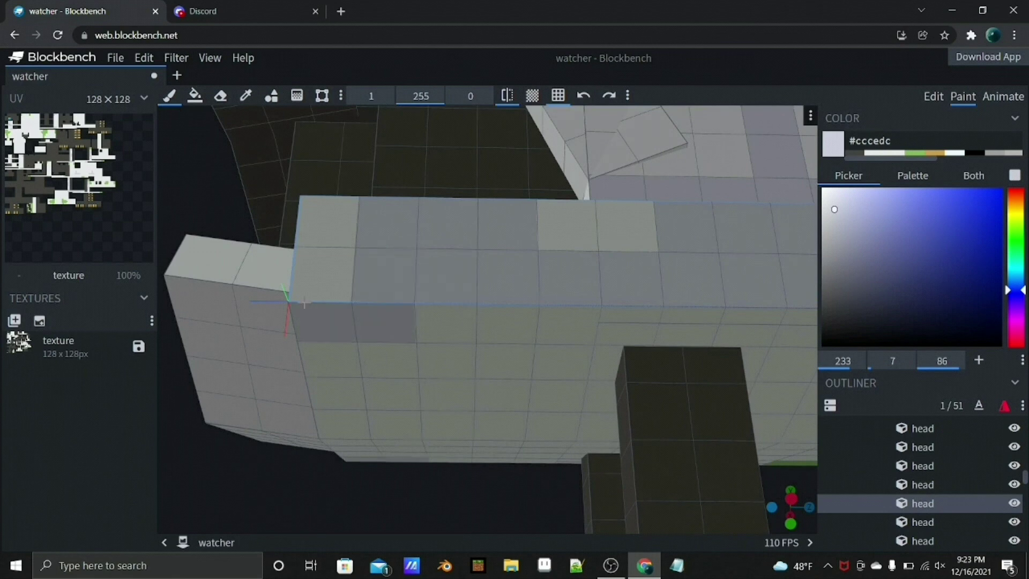
{"action": "middle_click_drag", "start_coordinate": [402, 348], "coordinate": [402, 321]}
{"action": "middle_click_drag", "start_coordinate": [659, 313], "coordinate": [397, 319]}
{"action": "scroll", "coordinate": [593, 343], "scroll_direction": "up", "scroll_amount": 3}
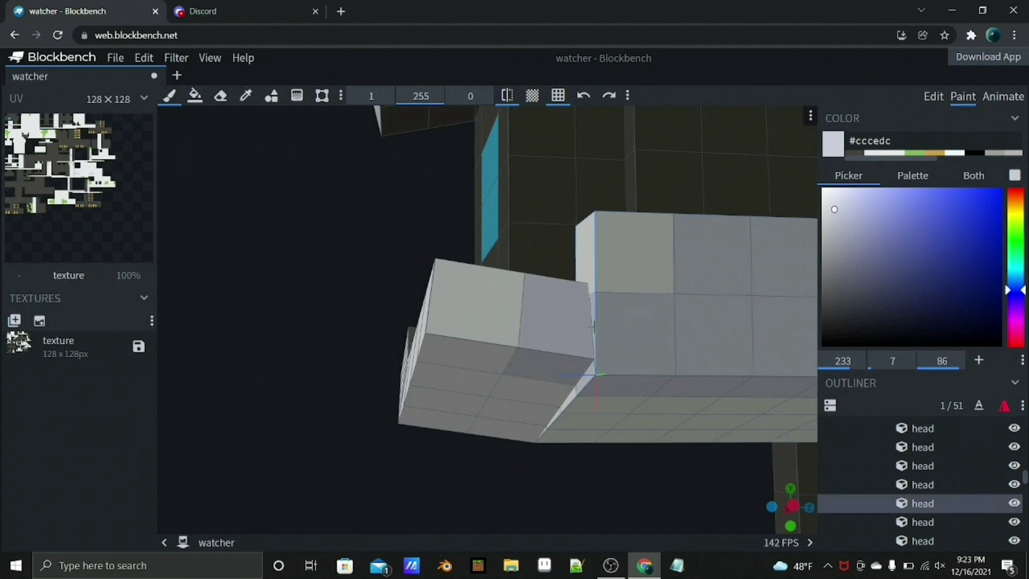
{"action": "middle_click_drag", "start_coordinate": [592, 376], "coordinate": [468, 305]}
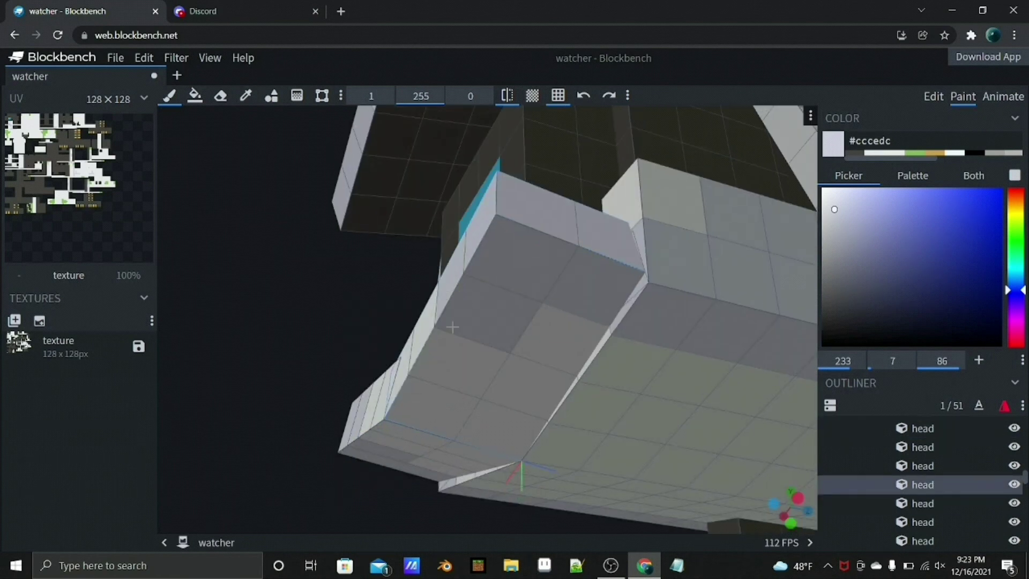
{"action": "mouse_move", "coordinate": [438, 338]}
{"action": "middle_mouse_down"}
{"action": "mouse_move", "coordinate": [482, 351]}
{"action": "mouse_move", "coordinate": [308, 338]}
{"action": "mouse_move", "coordinate": [248, 313]}
{"action": "mouse_move", "coordinate": [459, 392]}
{"action": "mouse_move", "coordinate": [211, 370]}
{"action": "mouse_move", "coordinate": [375, 268]}
{"action": "middle_mouse_up"}
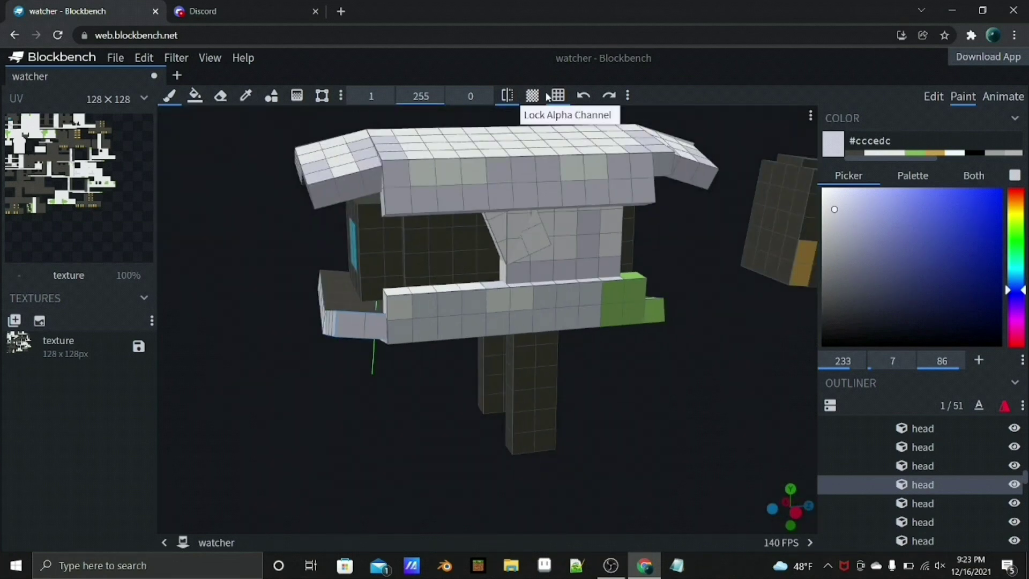
- Hide the painting grid and set the brush colour to the darker lavender #b6b9d2
{"action": "left_click", "coordinate": [507, 95]}
{"action": "middle_click_drag", "start_coordinate": [507, 95], "coordinate": [321, 173]}
{"action": "scroll", "coordinate": [321, 173], "scroll_direction": "up", "scroll_amount": 3}
{"action": "left_click", "coordinate": [873, 362]}
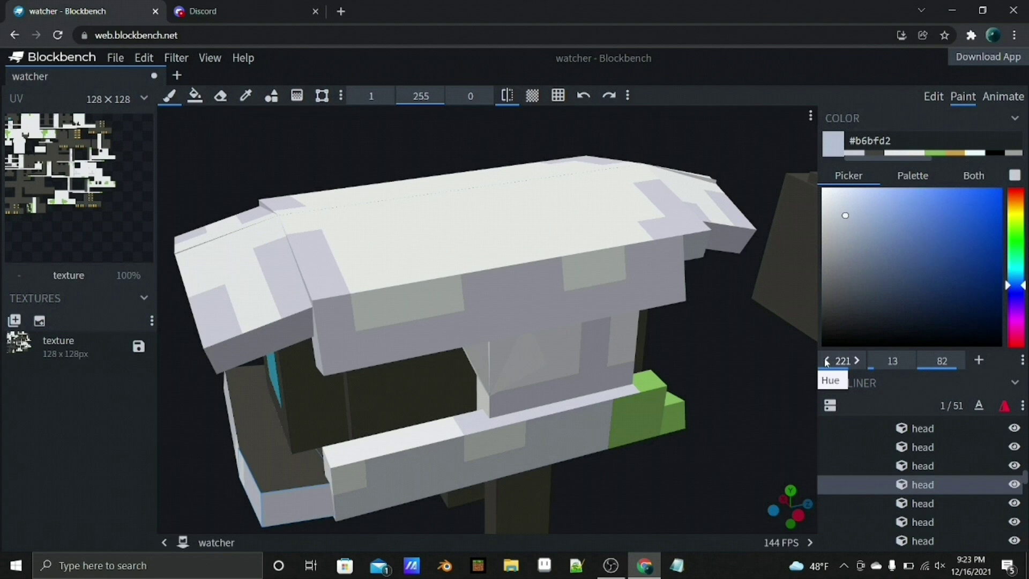
{"action": "scroll", "coordinate": [855, 359], "scroll_direction": "up", "scroll_amount": 5}
- Paint mirrored #b6b9d2 shadow patches inside the lavender areas of the head's upper side plates, top corners and brow plates
{"action": "scroll", "coordinate": [413, 351], "scroll_direction": "up", "scroll_amount": 4}
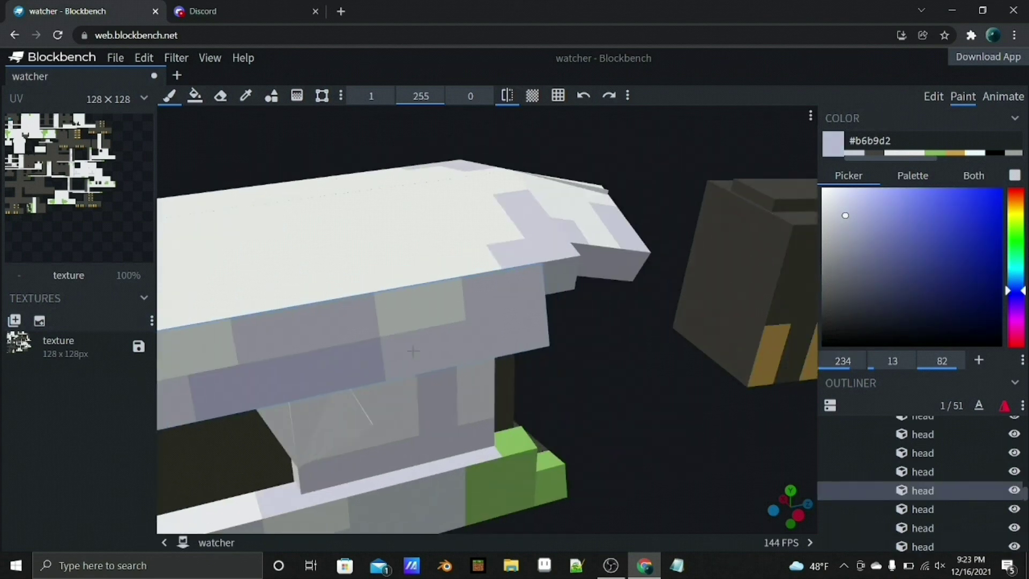
{"action": "left_click_drag", "start_coordinate": [413, 350], "coordinate": [571, 349]}
{"action": "scroll", "coordinate": [571, 349], "scroll_direction": "up", "scroll_amount": 3}
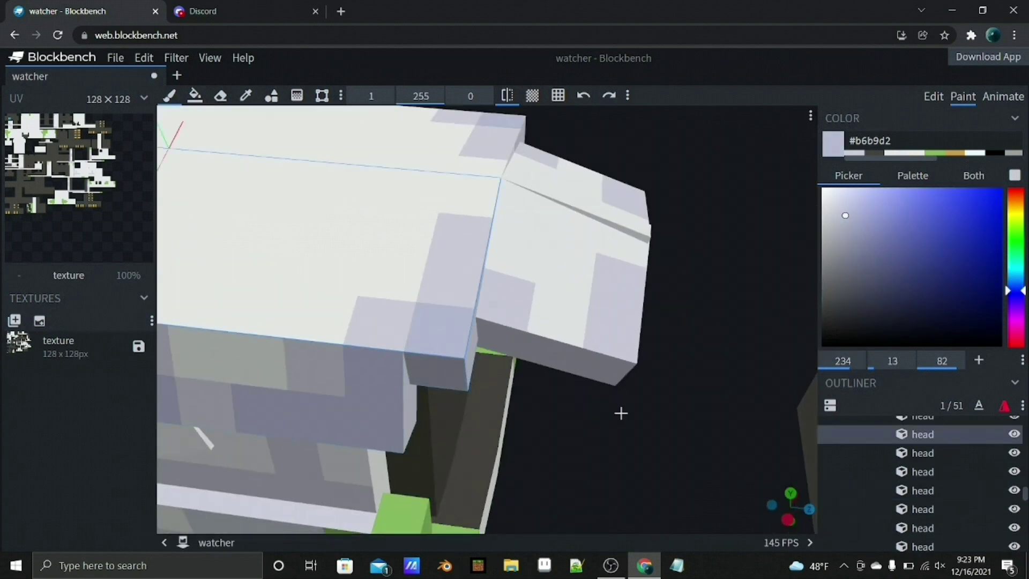
{"action": "left_click_drag", "start_coordinate": [620, 413], "coordinate": [395, 209]}
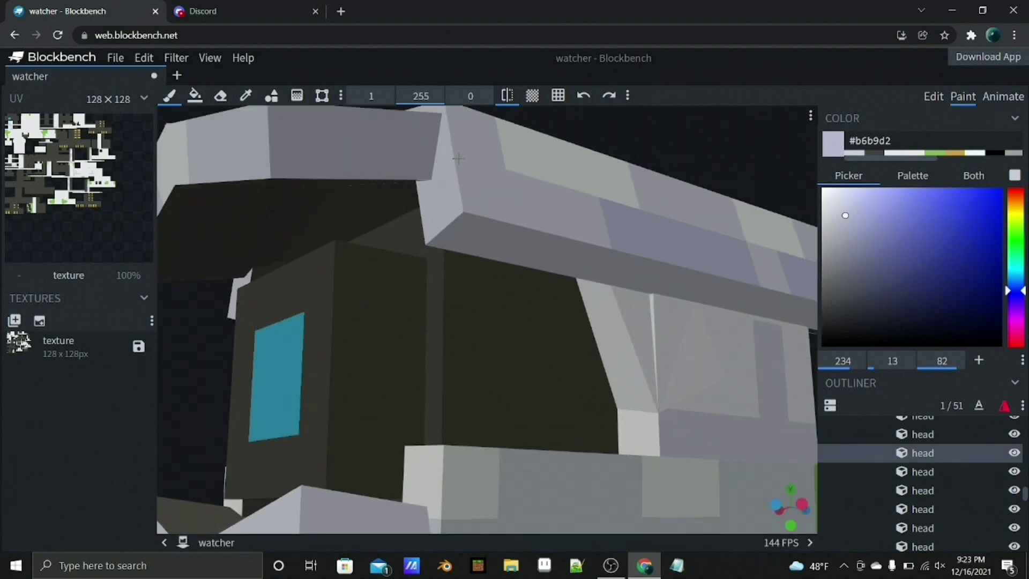
{"action": "left_click_drag", "start_coordinate": [479, 183], "coordinate": [558, 177]}
- Paint #b6b9d2 shadow patches on the cheek's vertical band and the rear half of the jaw's side plates
{"action": "scroll", "coordinate": [558, 178], "scroll_direction": "down", "scroll_amount": 3}
{"action": "left_click_drag", "start_coordinate": [432, 359], "coordinate": [546, 353]}
{"action": "scroll", "coordinate": [610, 425], "scroll_direction": "up", "scroll_amount": 3}
{"action": "scroll", "coordinate": [610, 425], "scroll_direction": "down", "scroll_amount": 2}
{"action": "left_click_drag", "start_coordinate": [443, 405], "coordinate": [570, 377]}
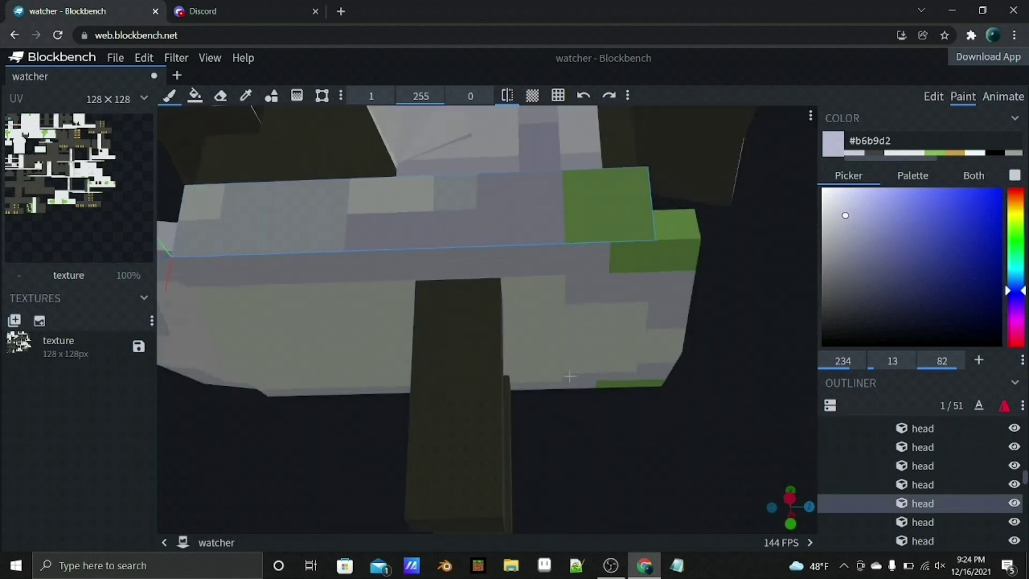
- Paint #b6b9d2 shadow patches along the edges of the jaw's underside and onto its front plates
{"action": "left_click", "coordinate": [472, 232]}
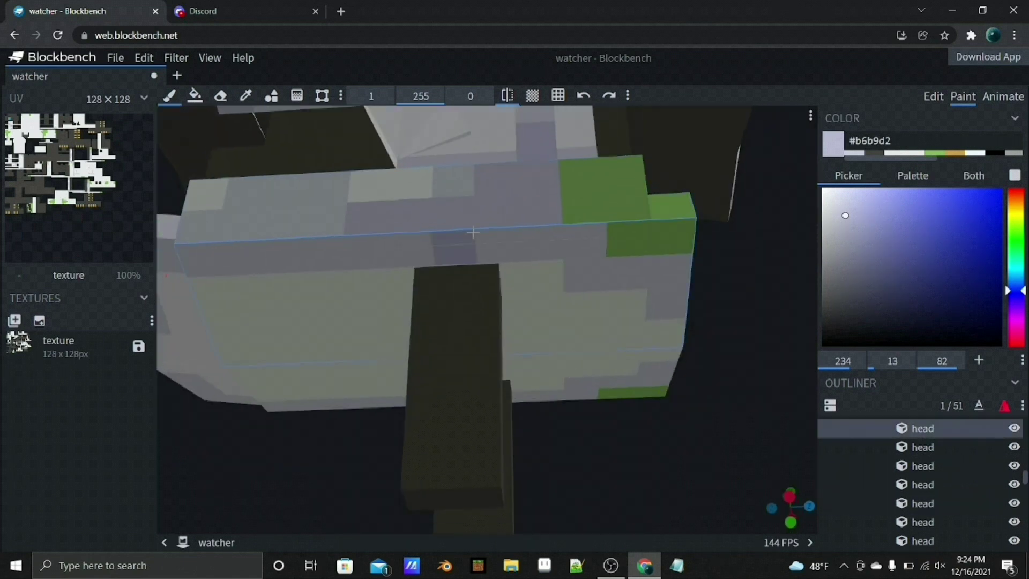
{"action": "scroll", "coordinate": [437, 285], "scroll_direction": "up", "scroll_amount": 2}
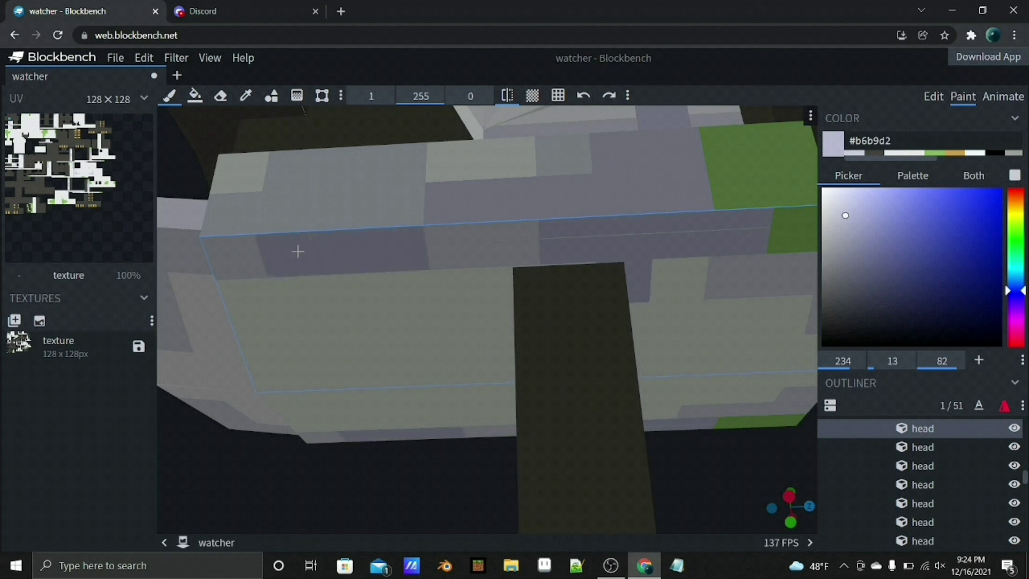
{"action": "left_click_drag", "start_coordinate": [371, 293], "coordinate": [482, 298]}
{"action": "left_click", "coordinate": [355, 248]}
{"action": "scroll", "coordinate": [342, 284], "scroll_direction": "down", "scroll_amount": 3}
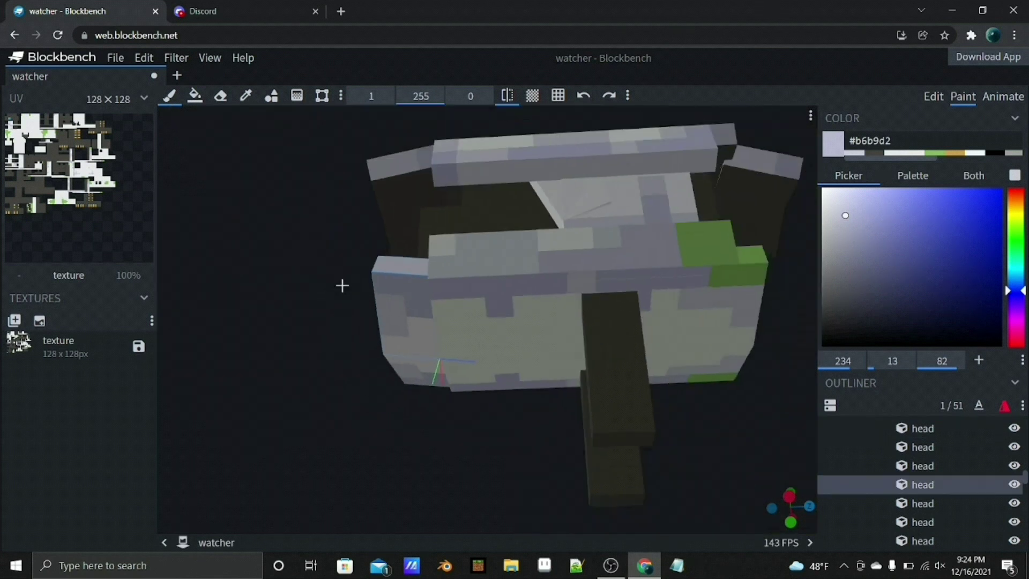
{"action": "scroll", "coordinate": [322, 119], "scroll_direction": "up", "scroll_amount": 4}
- Turn off the view shading, sample the head's white and brighten the brush colour to #f1f2f5
{"action": "left_click", "coordinate": [209, 57]}
{"action": "left_click", "coordinate": [275, 197]}
{"action": "scroll", "coordinate": [252, 141], "scroll_direction": "up", "scroll_amount": 2}
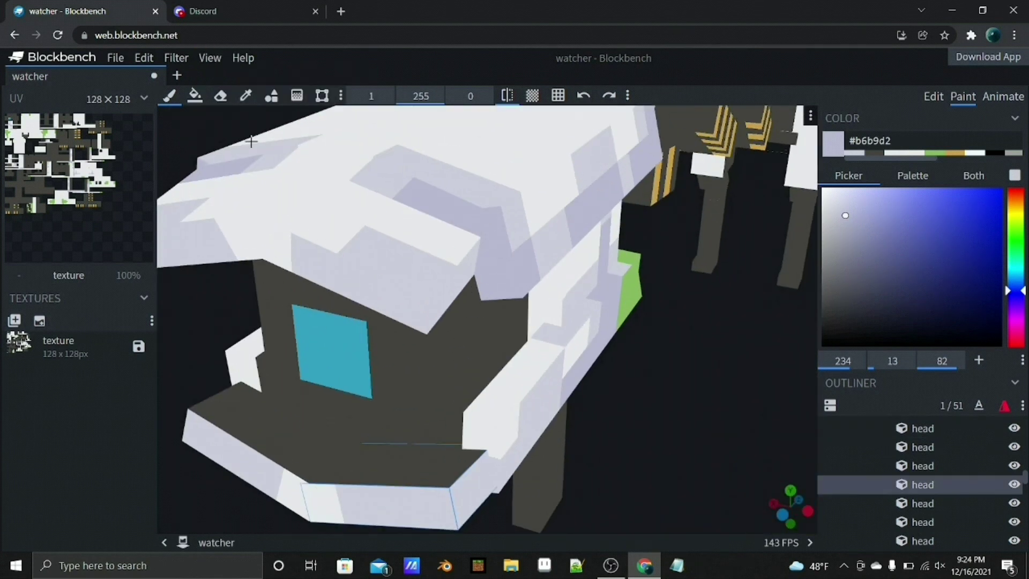
{"action": "left_click", "coordinate": [246, 95]}
{"action": "left_click", "coordinate": [306, 189]}
{"action": "key", "text": "b"}
{"action": "double_click", "coordinate": [958, 360]}
{"action": "scroll", "coordinate": [561, 502], "scroll_direction": "up", "scroll_amount": 5}
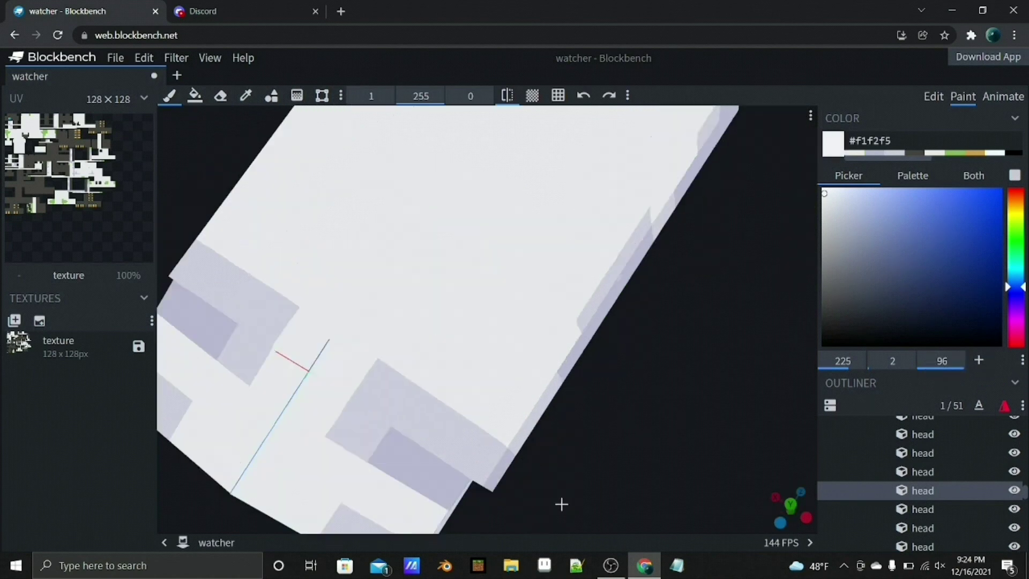
- Set the brush colour to #f5f5f5 and try a highlight patch at the front centre of the head's top plates
{"action": "left_click_drag", "start_coordinate": [560, 503], "coordinate": [811, 384]}
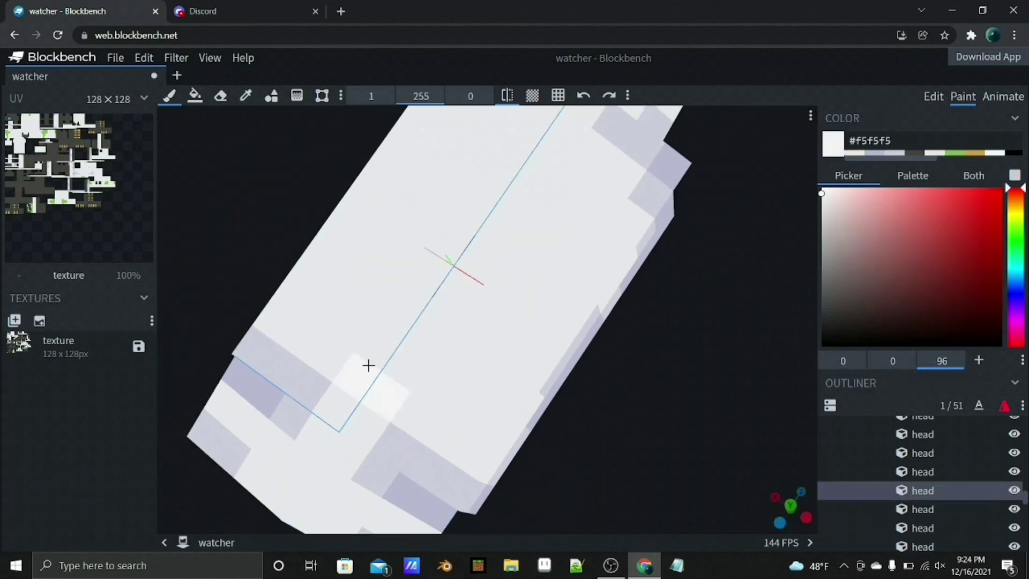
{"action": "left_click", "coordinate": [558, 95]}
{"action": "left_click", "coordinate": [556, 95]}
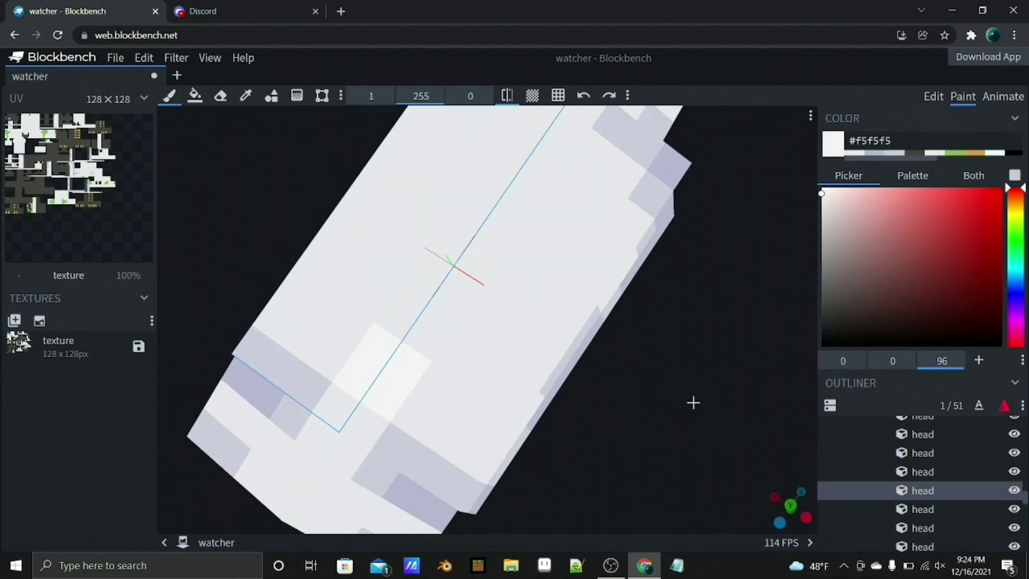
{"action": "left_click_drag", "start_coordinate": [691, 402], "coordinate": [526, 457]}
{"action": "left_click", "coordinate": [583, 95]}
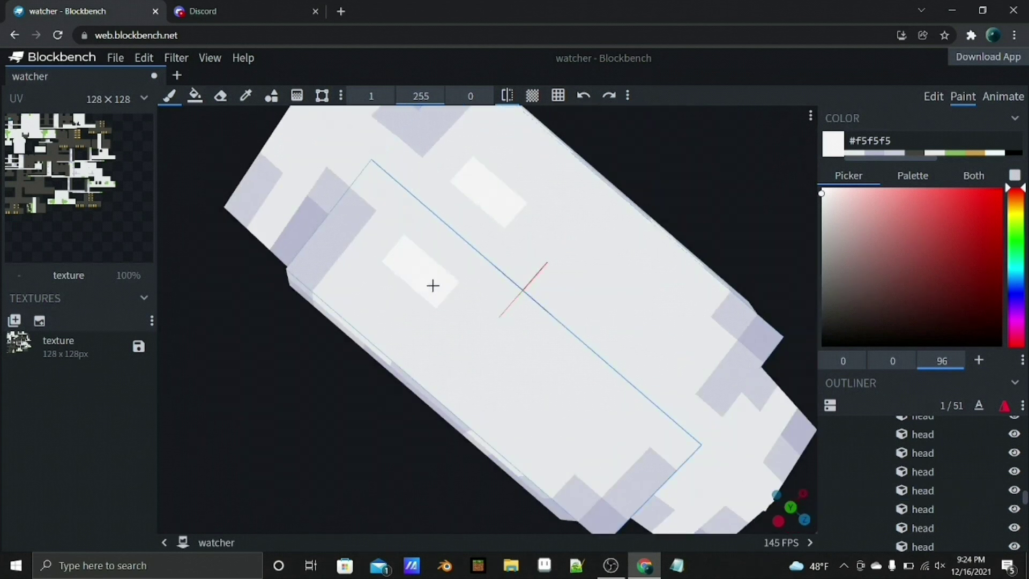
- Paint mirrored L-shaped #f5f5f5 highlights along the head's top plates and a highlight area on the front brow plates
{"action": "mouse_move", "coordinate": [410, 294]}
{"action": "left_mouse_down"}
{"action": "mouse_move", "coordinate": [498, 320]}
{"action": "mouse_move", "coordinate": [541, 386]}
{"action": "left_mouse_up"}
{"action": "left_click", "coordinate": [587, 90]}
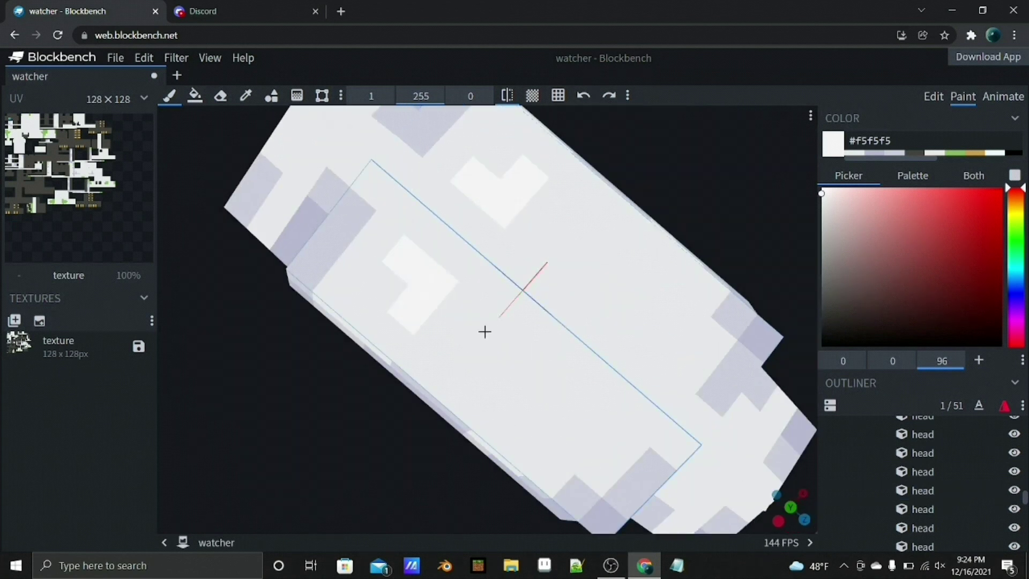
{"action": "left_click_drag", "start_coordinate": [435, 318], "coordinate": [567, 410]}
{"action": "middle_click_drag", "start_coordinate": [586, 423], "coordinate": [553, 418]}
{"action": "left_click", "coordinate": [553, 417]}
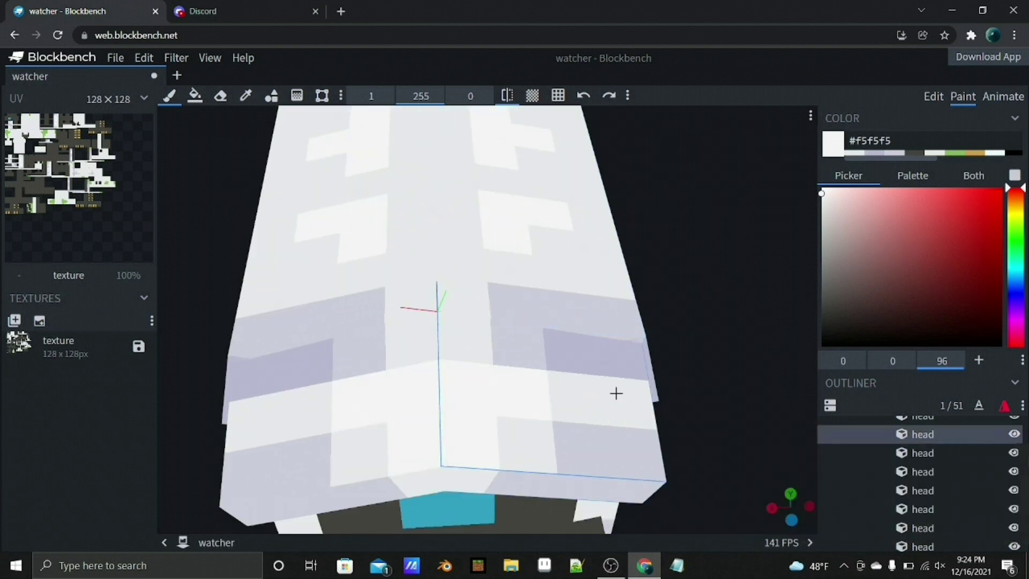
- Paint #f5f5f5 highlight patches on the head's rear end plates
{"action": "middle_click_drag", "start_coordinate": [616, 393], "coordinate": [428, 315]}
{"action": "scroll", "coordinate": [428, 315], "scroll_direction": "up", "scroll_amount": 2}
{"action": "mouse_move", "coordinate": [417, 369]}
{"action": "left_mouse_down"}
{"action": "mouse_move", "coordinate": [459, 386]}
{"action": "mouse_move", "coordinate": [436, 436]}
{"action": "mouse_move", "coordinate": [483, 428]}
{"action": "left_mouse_up"}
{"action": "scroll", "coordinate": [503, 232], "scroll_direction": "down", "scroll_amount": 2}
{"action": "scroll", "coordinate": [570, 198], "scroll_direction": "down", "scroll_amount": 2}
{"action": "middle_click_drag", "start_coordinate": [312, 338], "coordinate": [375, 300]}
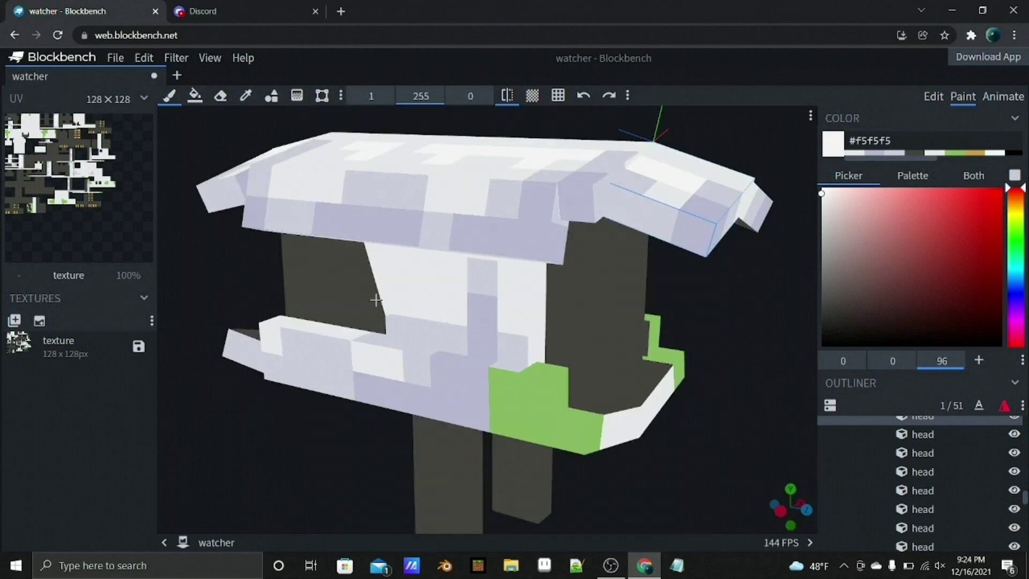
- Turn the view shading back on and paint #f5f5f5 highlights in the upper corners of the cheek plates
{"action": "scroll", "coordinate": [202, 311], "scroll_direction": "up", "scroll_amount": 5}
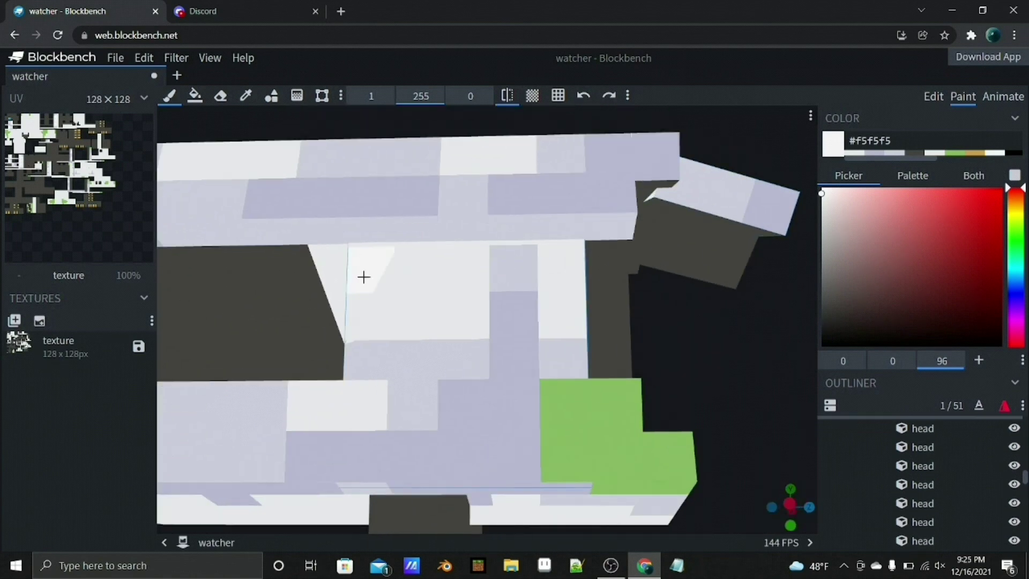
{"action": "left_click", "coordinate": [210, 58]}
{"action": "left_click", "coordinate": [220, 75]}
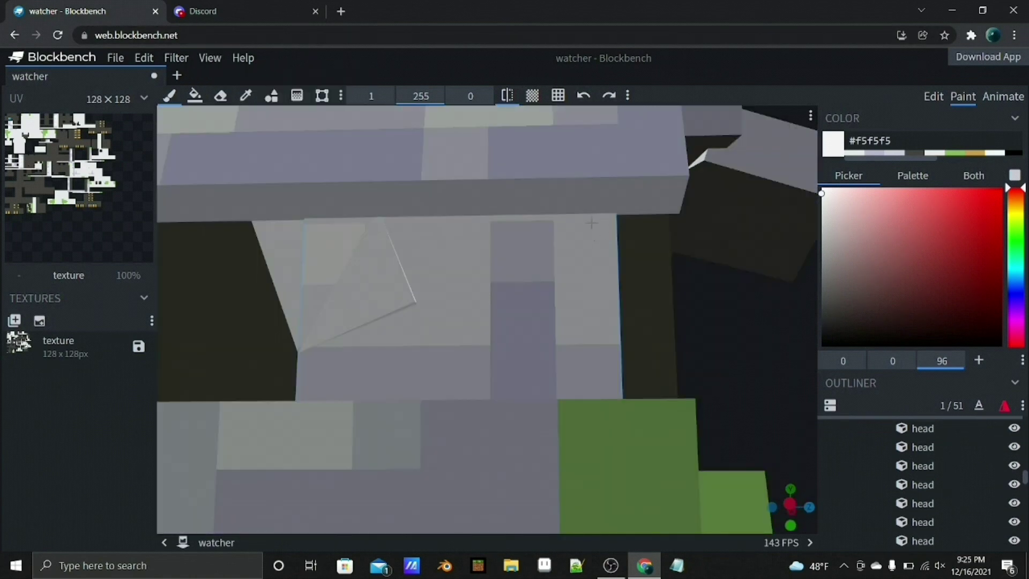
{"action": "scroll", "coordinate": [590, 244], "scroll_direction": "up", "scroll_amount": 4}
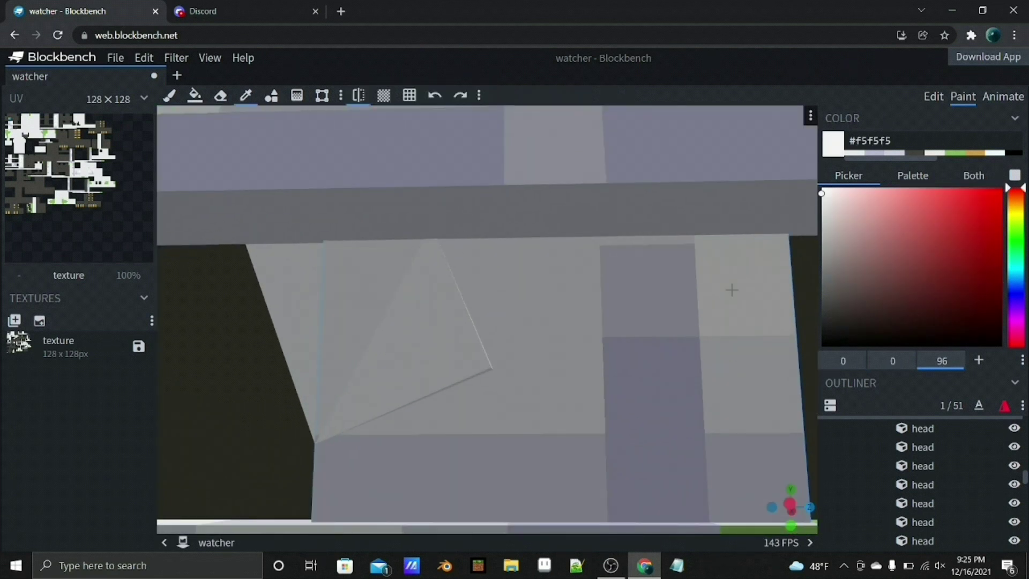
- Pick the dark grey #454240 from the side of the head's inner core
{"action": "scroll", "coordinate": [524, 318], "scroll_direction": "down", "scroll_amount": 3}
{"action": "left_click_drag", "start_coordinate": [589, 375], "coordinate": [555, 261]}
{"action": "scroll", "coordinate": [554, 261], "scroll_direction": "up", "scroll_amount": 4}
{"action": "left_click", "coordinate": [253, 103]}
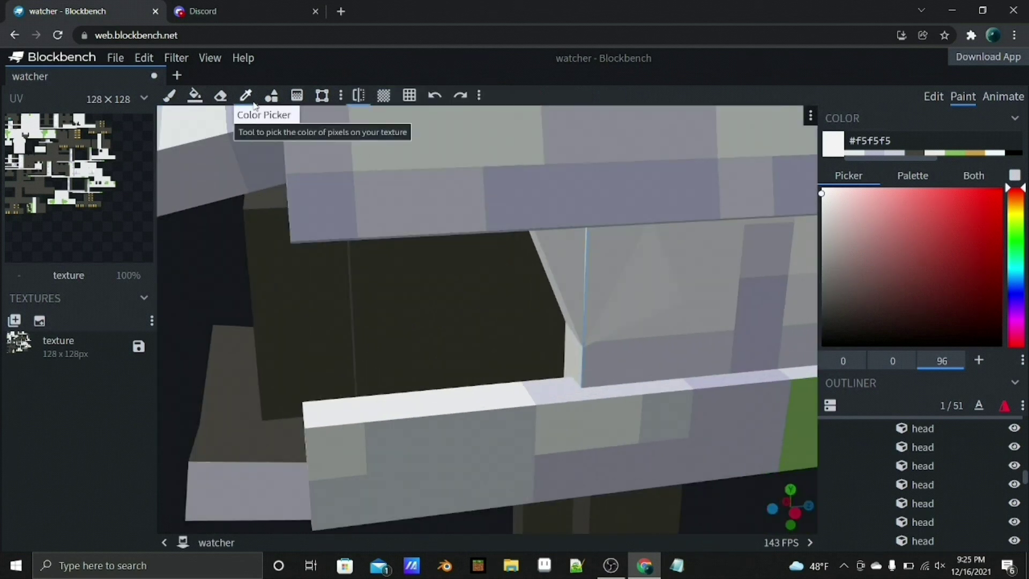
{"action": "left_click", "coordinate": [376, 264]}
{"action": "scroll", "coordinate": [1003, 481], "scroll_direction": "down", "scroll_amount": 1}
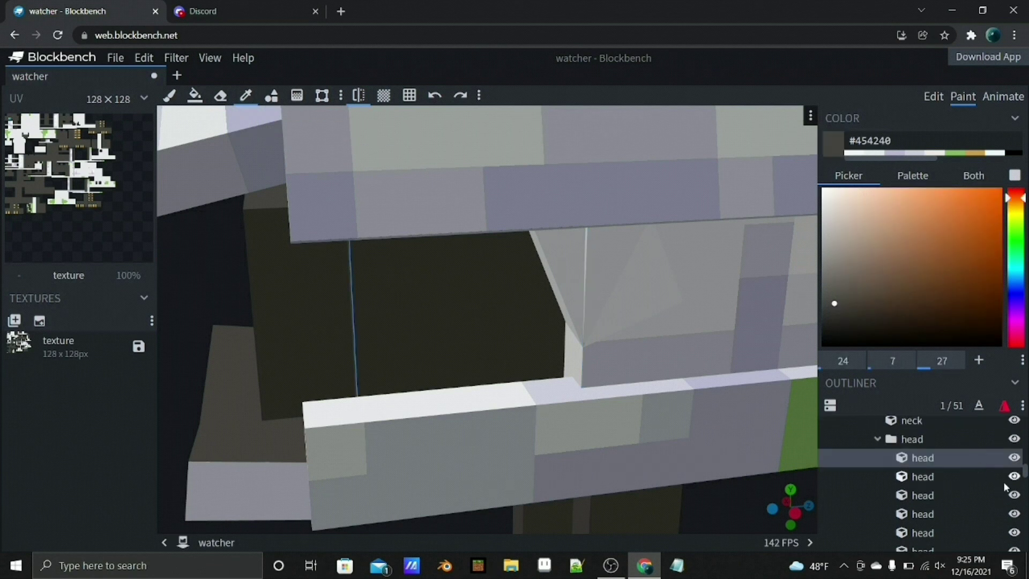
- Hide the head's inner core blocks and cheek plates to expose the inside of the jaw
{"action": "left_click", "coordinate": [1014, 481]}
{"action": "scroll", "coordinate": [1008, 488], "scroll_direction": "down", "scroll_amount": 2}
{"action": "left_click", "coordinate": [496, 349]}
{"action": "left_click", "coordinate": [1014, 471]}
{"action": "scroll", "coordinate": [972, 474], "scroll_direction": "up", "scroll_amount": 3}
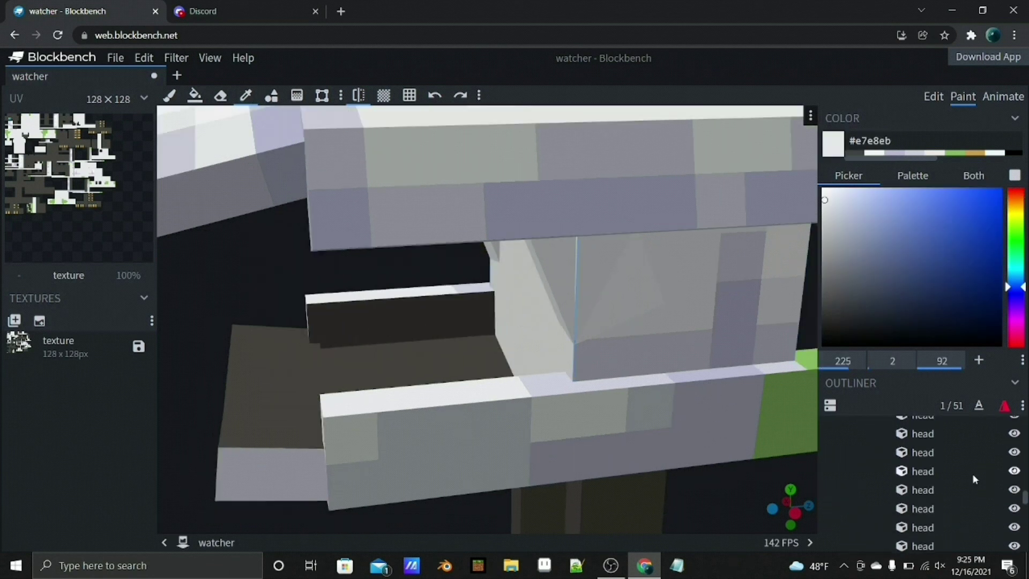
{"action": "left_click", "coordinate": [1014, 543]}
{"action": "scroll", "coordinate": [844, 455], "scroll_direction": "down", "scroll_amount": 3}
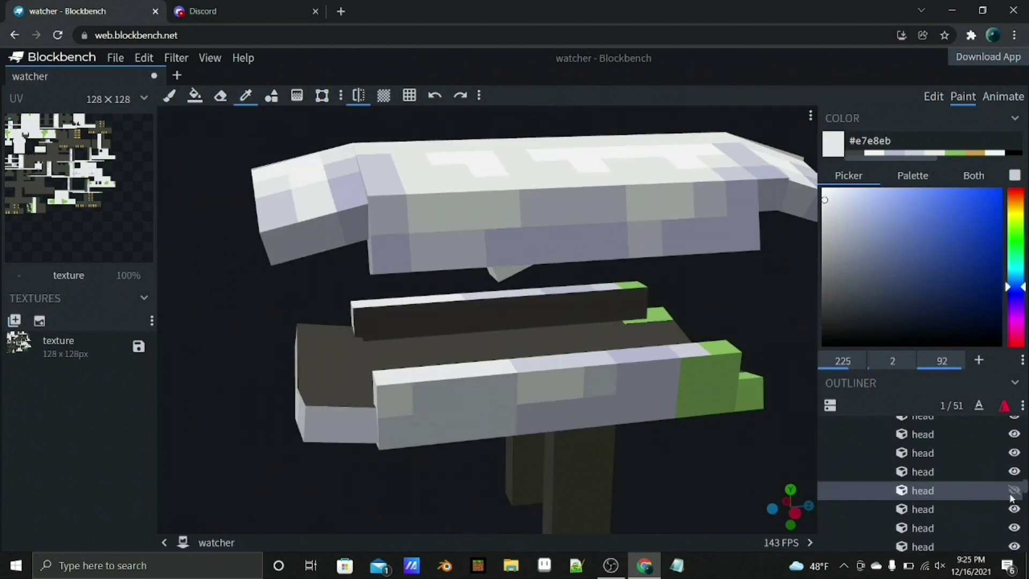
- Set the brush colour to #3b3534 and paint a mirrored stripe with side ribs down the lower jaw's inner floor
{"action": "left_click_drag", "start_coordinate": [761, 300], "coordinate": [270, 111]}
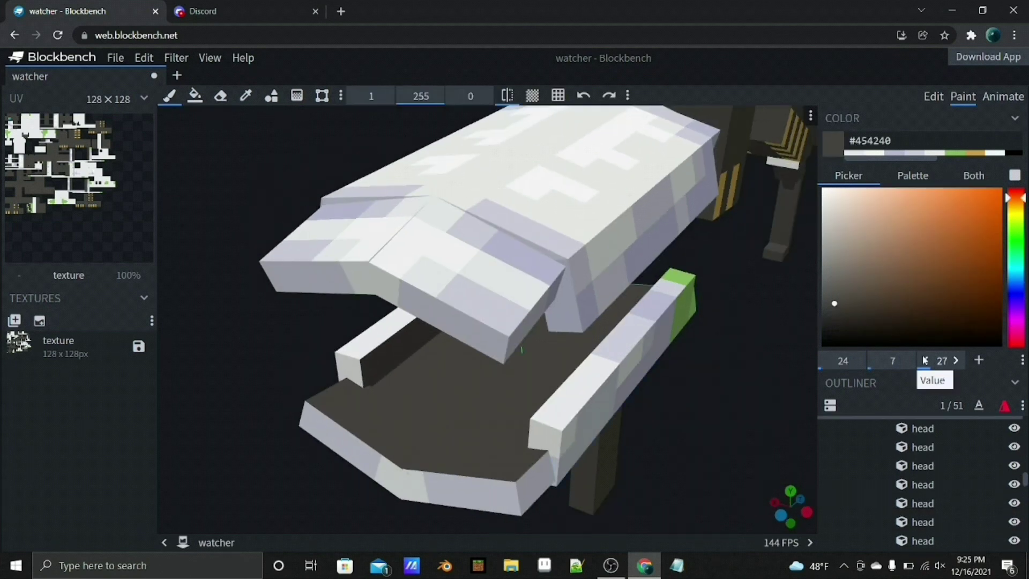
{"action": "left_click", "coordinate": [904, 361]}
{"action": "left_click", "coordinate": [904, 360]}
{"action": "left_click", "coordinate": [905, 360]}
{"action": "left_click", "coordinate": [904, 361]}
{"action": "left_click_drag", "start_coordinate": [793, 375], "coordinate": [771, 432]}
{"action": "scroll", "coordinate": [643, 418], "scroll_direction": "up", "scroll_amount": 5}
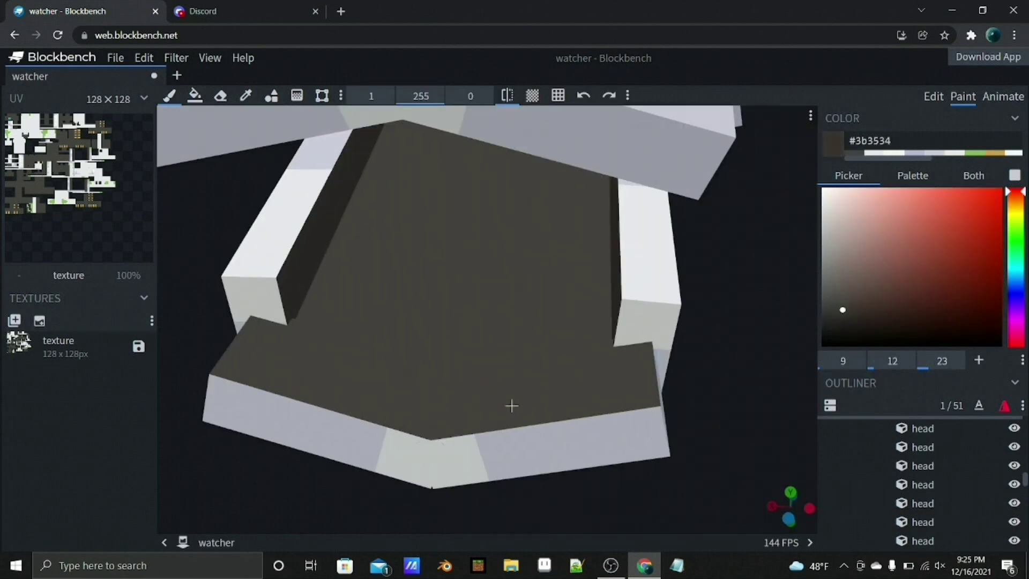
{"action": "mouse_move", "coordinate": [439, 418]}
{"action": "left_mouse_down"}
{"action": "mouse_move", "coordinate": [469, 355]}
{"action": "mouse_move", "coordinate": [541, 349]}
{"action": "left_mouse_up"}
{"action": "scroll", "coordinate": [482, 378], "scroll_direction": "up", "scroll_amount": 3}
{"action": "mouse_move", "coordinate": [482, 378]}
{"action": "left_mouse_down"}
{"action": "mouse_move", "coordinate": [470, 315]}
{"action": "mouse_move", "coordinate": [514, 288]}
{"action": "left_mouse_up"}
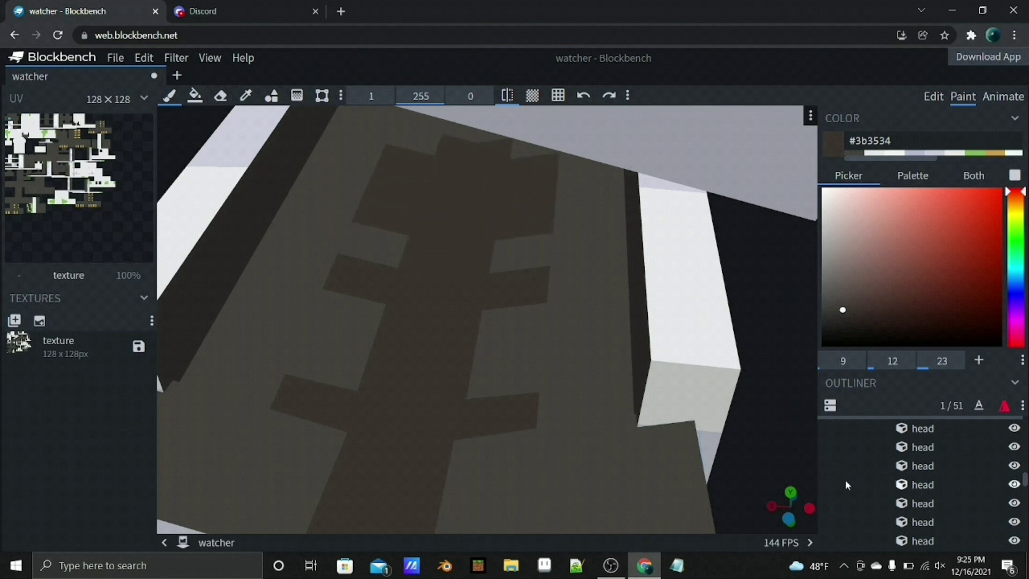
- Paint #3b3534 patches along the inner faces of the lower jaw's side plates
{"action": "scroll", "coordinate": [696, 322], "scroll_direction": "down", "scroll_amount": 5}
{"action": "left_click_drag", "start_coordinate": [697, 322], "coordinate": [714, 305]}
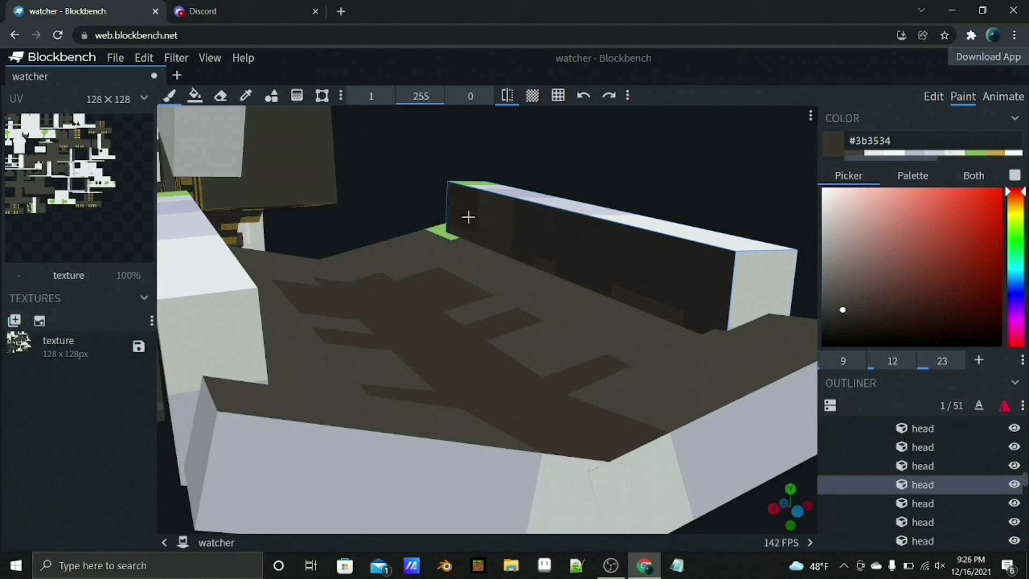
{"action": "key", "text": "KP_7"}
{"action": "scroll", "coordinate": [503, 151], "scroll_direction": "down", "scroll_amount": 3}
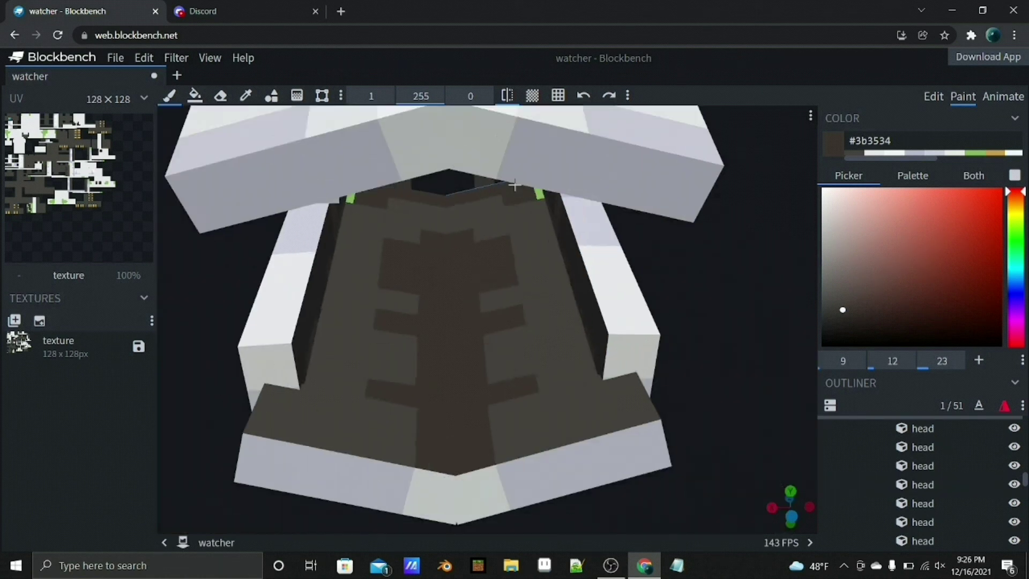
- Paint #3b3534 shading on the undersides of the head's front brow and the inner faces of its upper plates
{"action": "key", "text": "KP_1"}
{"action": "scroll", "coordinate": [670, 309], "scroll_direction": "up", "scroll_amount": 5}
{"action": "left_click_drag", "start_coordinate": [671, 309], "coordinate": [620, 306]}
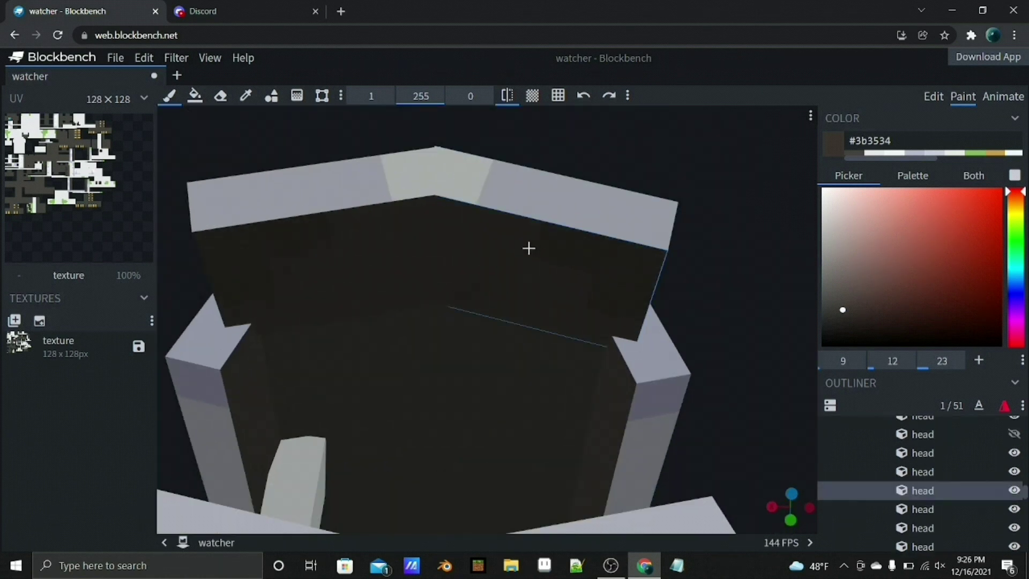
{"action": "left_click_drag", "start_coordinate": [507, 260], "coordinate": [441, 377]}
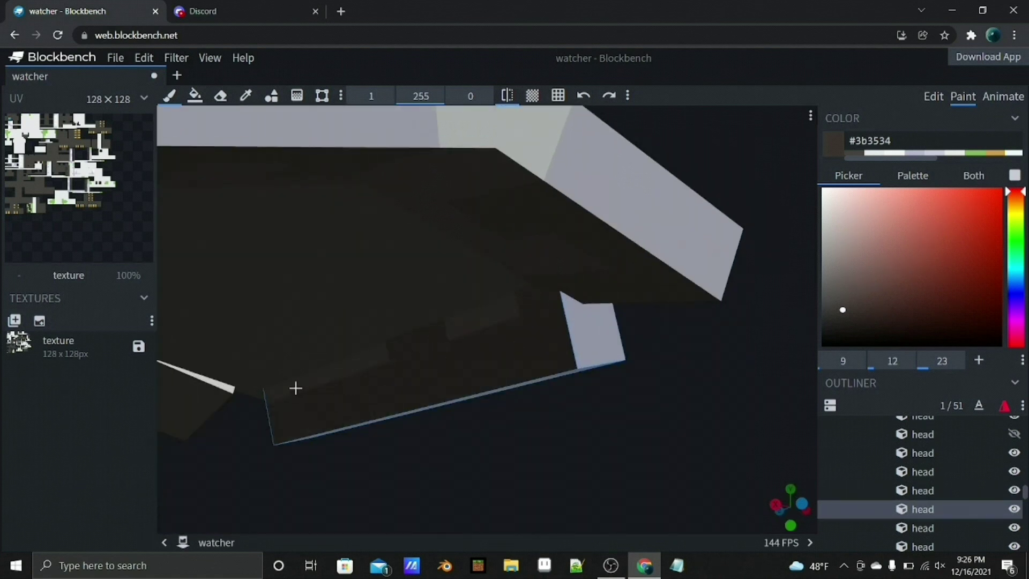
{"action": "left_click_drag", "start_coordinate": [275, 410], "coordinate": [485, 367]}
- Show the hidden inner core blocks and cheek plates of the head again
{"action": "left_click", "coordinate": [1013, 434]}
{"action": "scroll", "coordinate": [964, 482], "scroll_direction": "down", "scroll_amount": 1}
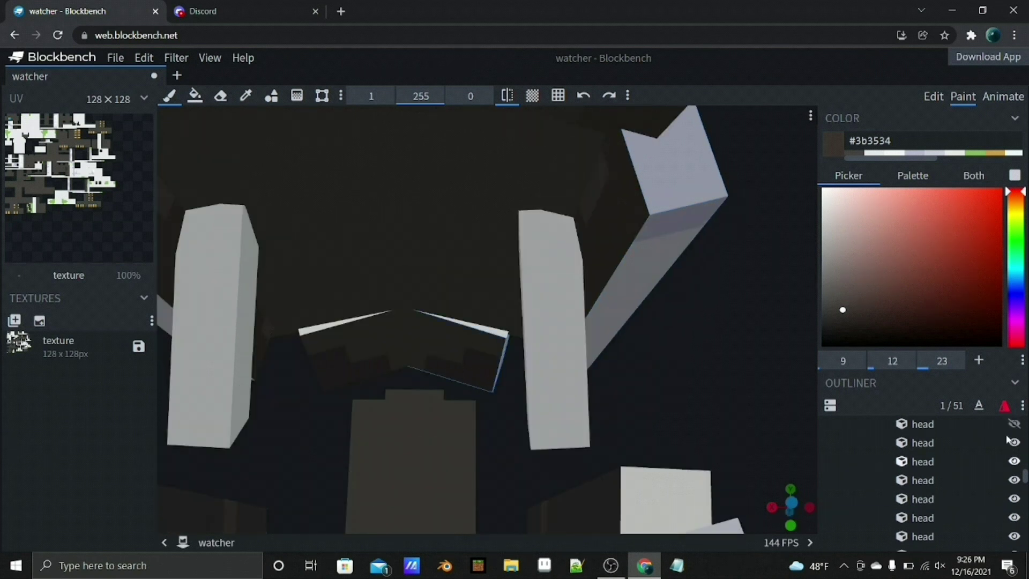
{"action": "left_click", "coordinate": [1012, 429]}
{"action": "left_click", "coordinate": [1013, 429]}
{"action": "left_click_drag", "start_coordinate": [697, 332], "coordinate": [559, 465]}
{"action": "right_click_drag", "start_coordinate": [559, 465], "coordinate": [559, 415]}
{"action": "left_click_drag", "start_coordinate": [559, 415], "coordinate": [674, 421]}
{"action": "scroll", "coordinate": [673, 421], "scroll_direction": "up", "scroll_amount": 2}
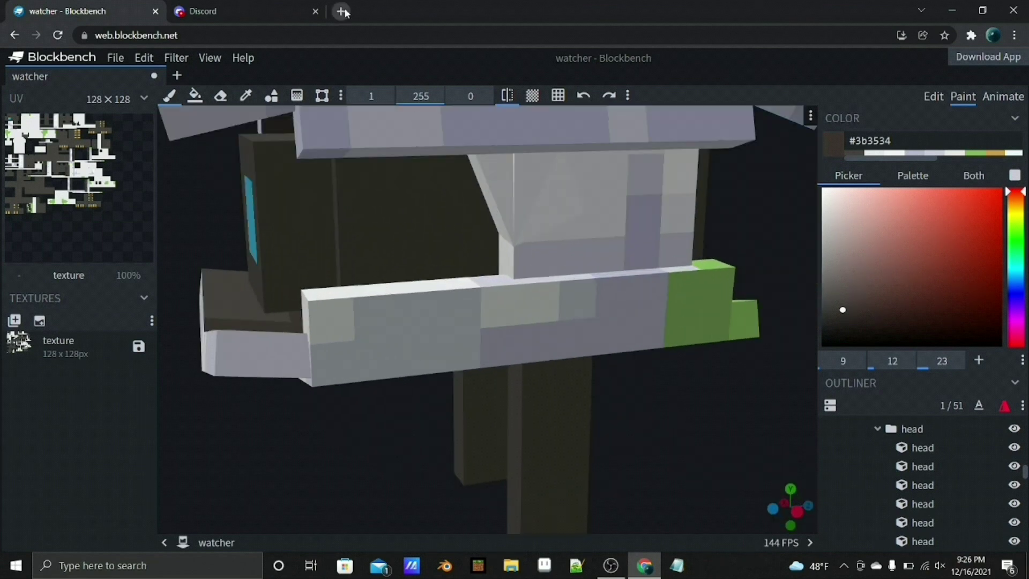
- Search for "sketchfab.com watcher" in a new browser tab and open the Watcher from Horizon Zero Dawn model on Sketchfab
{"action": "scroll", "coordinate": [358, 406], "scroll_direction": "down", "scroll_amount": 2}
{"action": "left_click", "coordinate": [340, 11]}
{"action": "type", "text": "skew"}
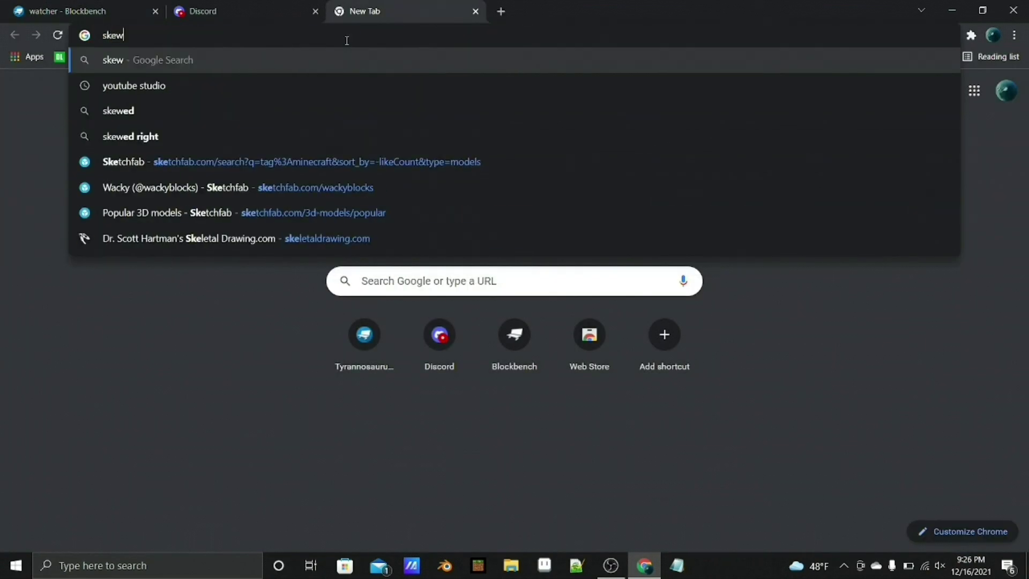
{"action": "key", "text": "BackSpace"}
{"action": "type", "text": "tch"}
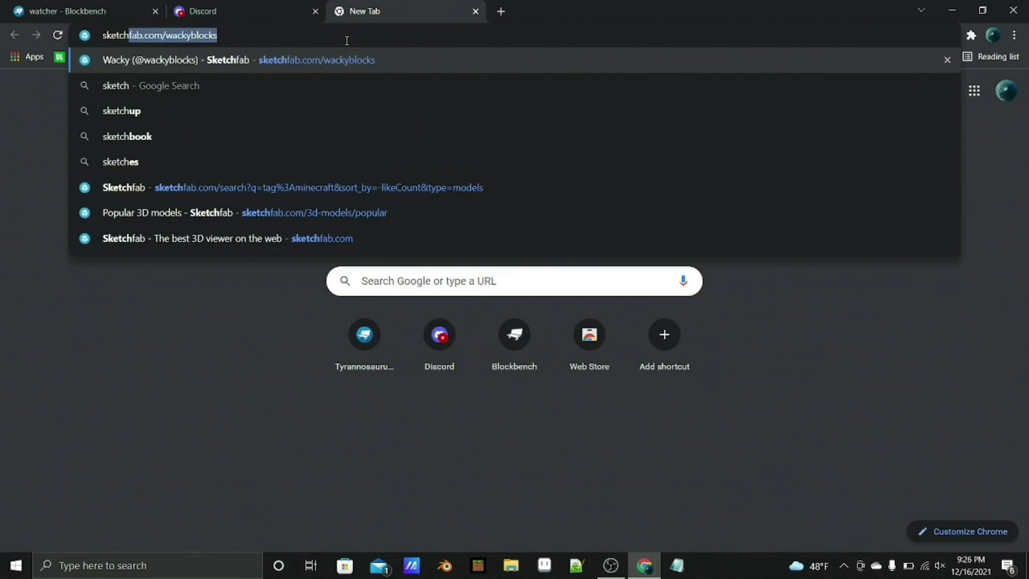
{"action": "type", "text": "fab"}
{"action": "key", "text": "Delete"}
{"action": "type", "text": ".com"}
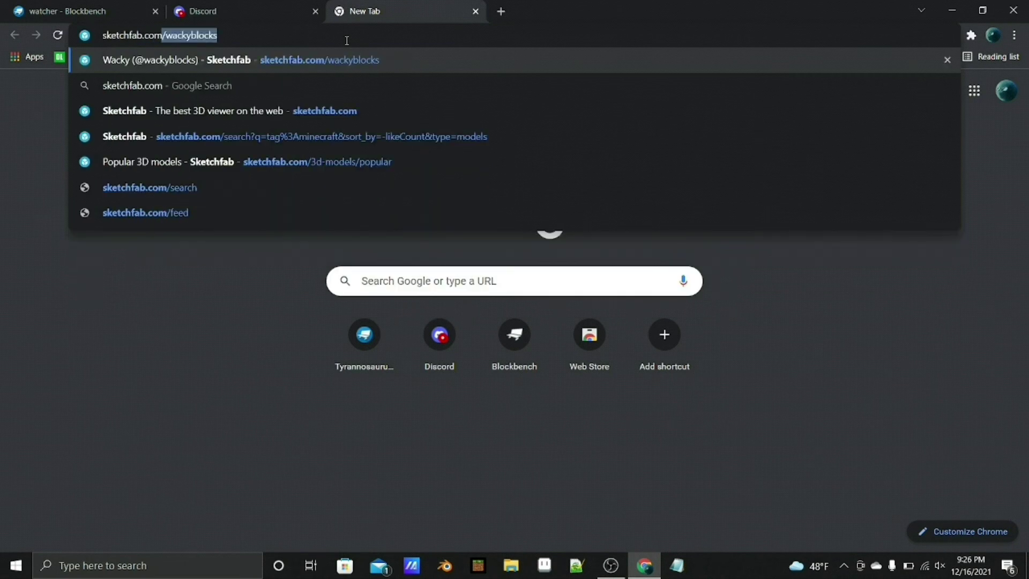
{"action": "type", "text": "/ww"}
{"action": "key", "text": "BackSpace"}
{"action": "key", "text": "BackSpace"}
{"action": "key", "text": "BackSpace"}
{"action": "key", "text": "BackSpace"}
{"action": "type", "text": "m"}
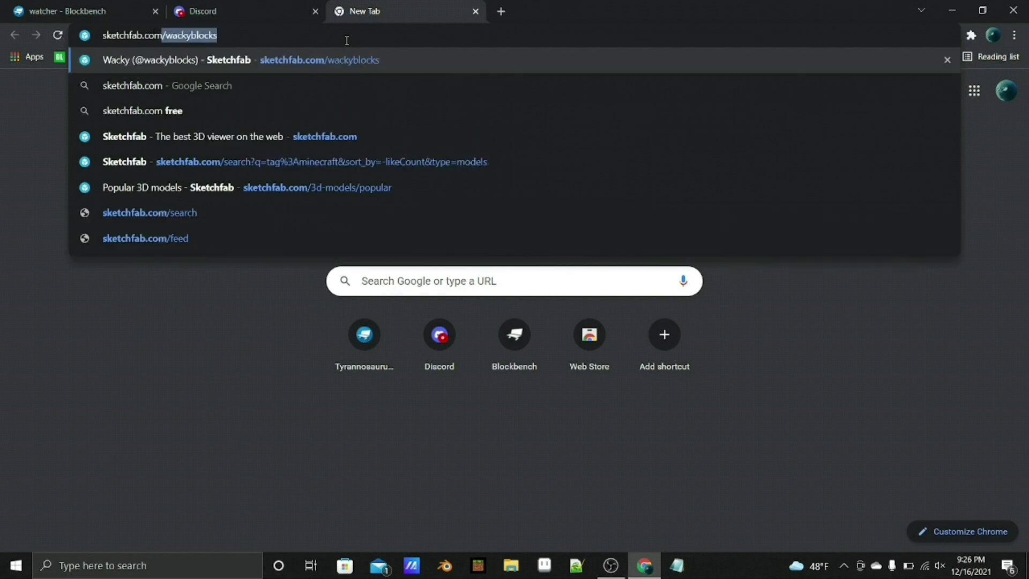
{"action": "type", "text": " watcher"}
{"action": "key", "text": "Down"}
{"action": "key", "text": "Return"}
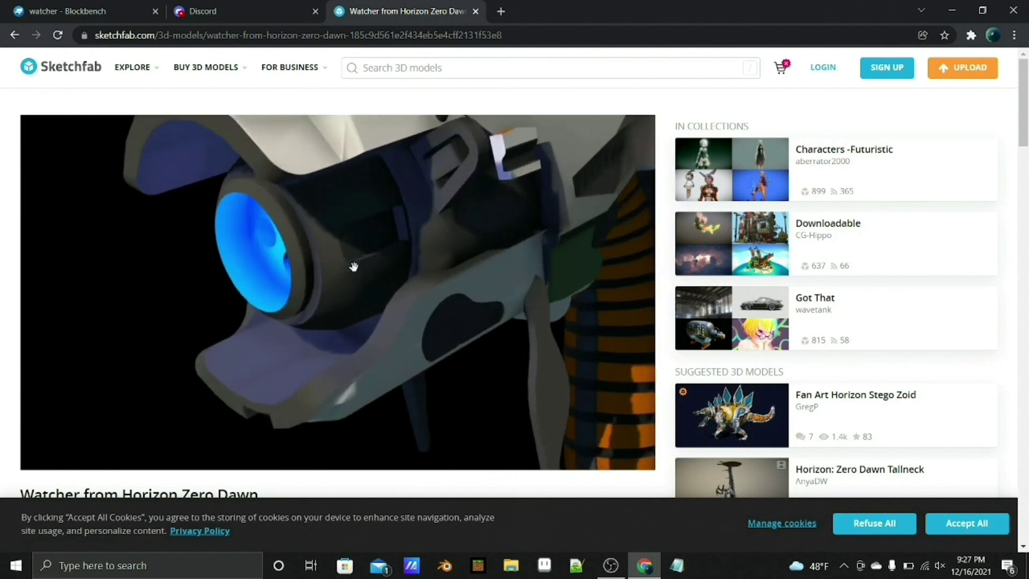
- Switch back to Blockbench and paint a vertical #3b3534 strip on the eye block's side, comparing with the Sketchfab reference
{"action": "key", "text": "ctrl+1"}
{"action": "scroll", "coordinate": [259, 251], "scroll_direction": "up", "scroll_amount": 2}
{"action": "left_click", "coordinate": [314, 253]}
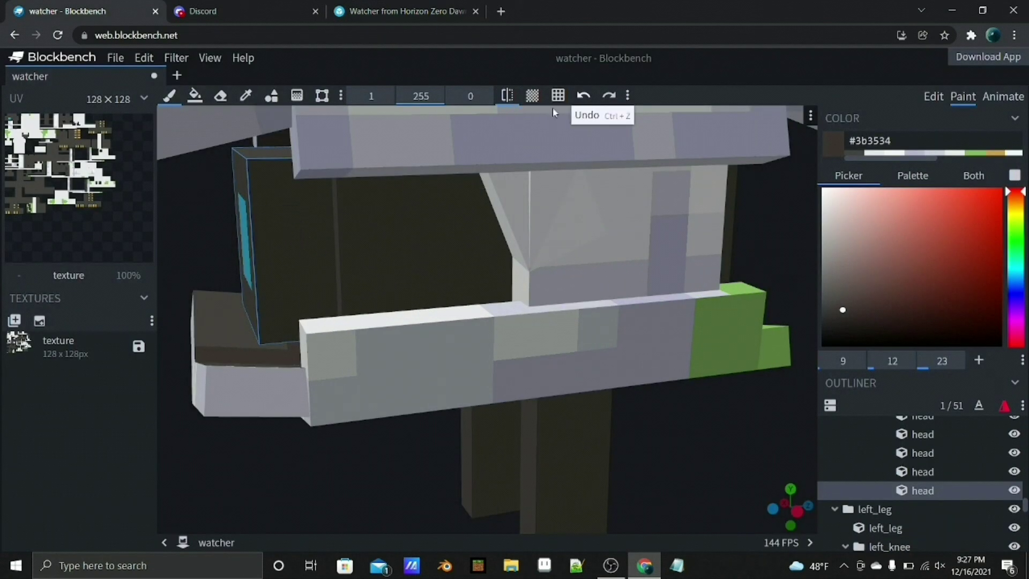
{"action": "left_click", "coordinate": [360, 11]}
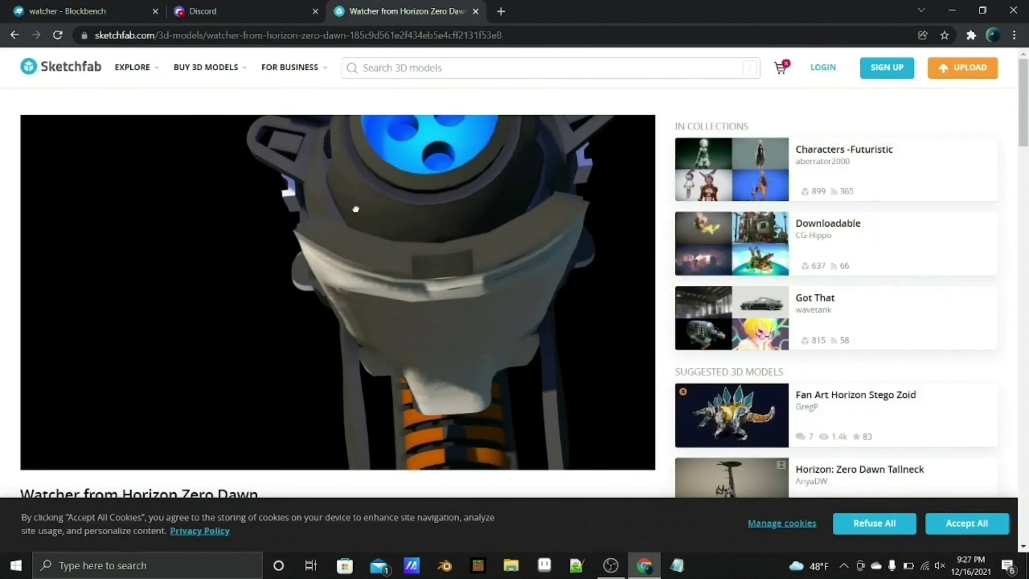
{"action": "key", "text": "ctrl+1"}
{"action": "scroll", "coordinate": [255, 322], "scroll_direction": "up", "scroll_amount": 5}
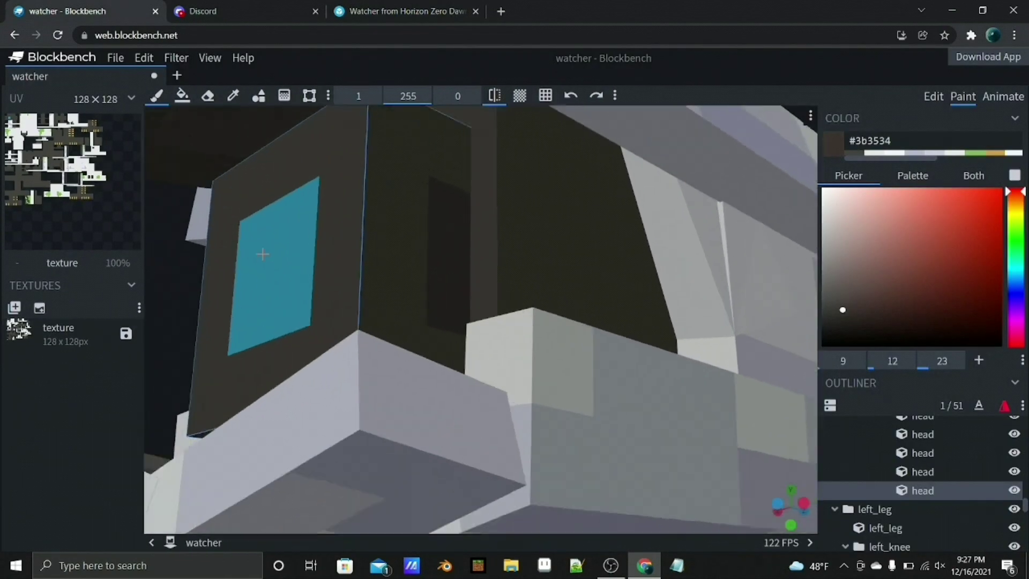
{"action": "middle_click_drag", "start_coordinate": [263, 254], "coordinate": [320, 393]}
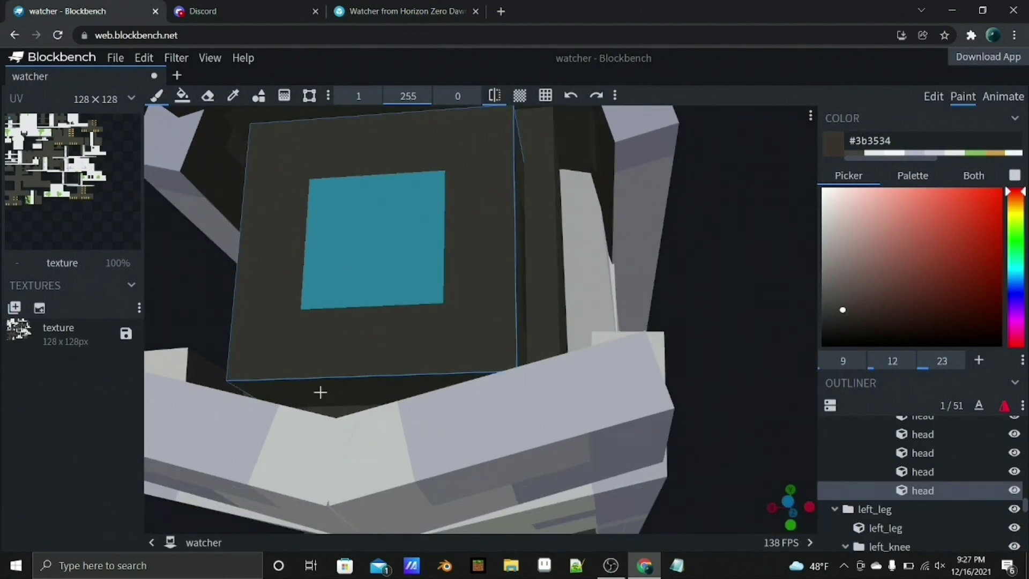
- Paint #3b3534 shading on the upper half of the eye block's front face and on its top face
{"action": "scroll", "coordinate": [360, 390], "scroll_direction": "down", "scroll_amount": 3}
{"action": "key", "text": "ctrl+3"}
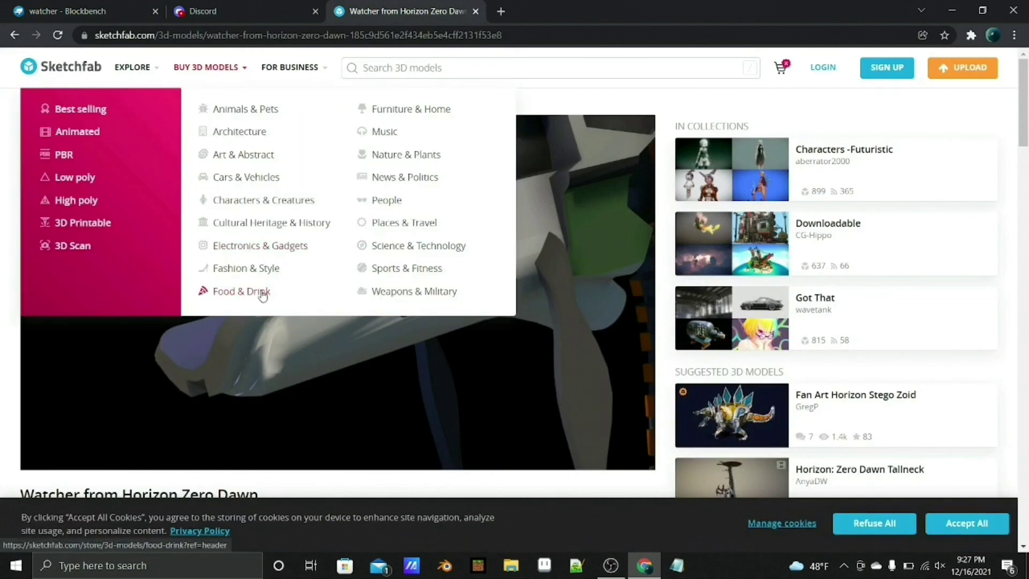
{"action": "key", "text": "ctrl+1"}
{"action": "middle_click_drag", "start_coordinate": [261, 290], "coordinate": [220, 298]}
{"action": "scroll", "coordinate": [248, 241], "scroll_direction": "up", "scroll_amount": 3}
{"action": "left_click", "coordinate": [305, 204]}
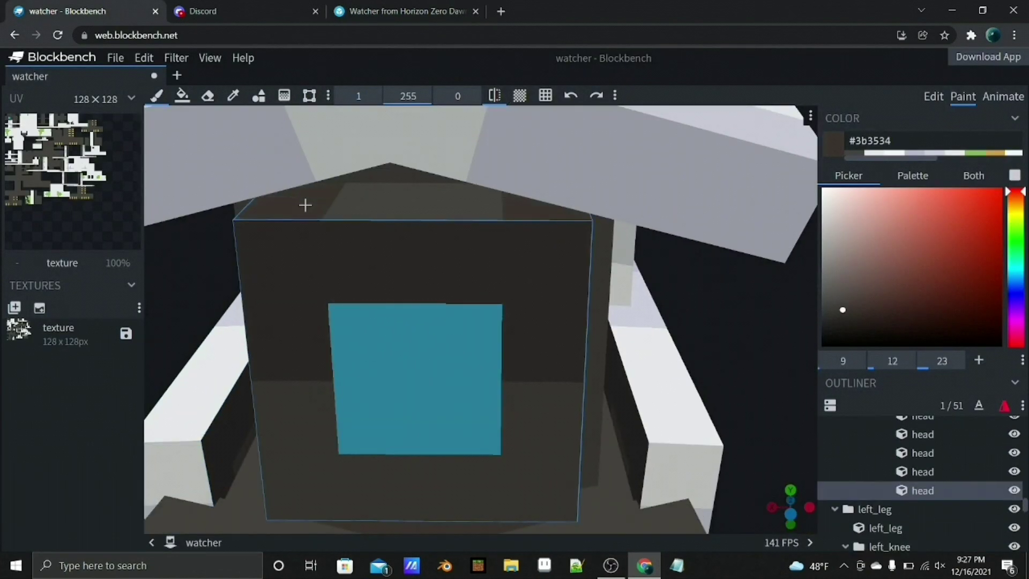
- Check the Sketchfab reference and paint #3b3534 shading around the edges of the inner core's side face
{"action": "scroll", "coordinate": [350, 194], "scroll_direction": "down", "scroll_amount": 3}
{"action": "mouse_move", "coordinate": [350, 194]}
{"action": "middle_mouse_down"}
{"action": "mouse_move", "coordinate": [643, 368]}
{"action": "mouse_move", "coordinate": [441, 374]}
{"action": "middle_mouse_up"}
{"action": "scroll", "coordinate": [441, 374], "scroll_direction": "up", "scroll_amount": 3}
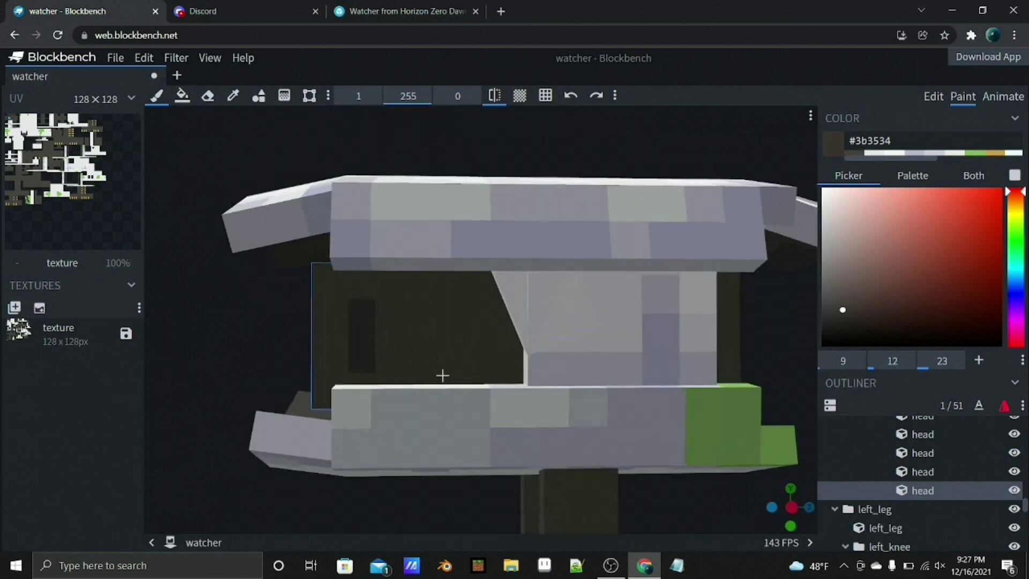
{"action": "key", "text": "ctrl+3"}
{"action": "left_click", "coordinate": [5, 9]}
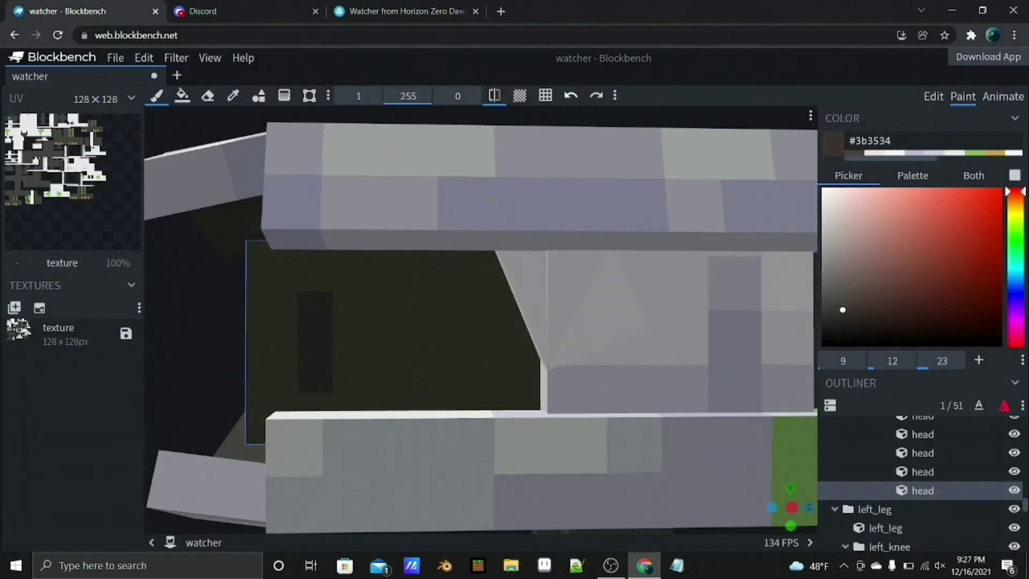
{"action": "left_click", "coordinate": [450, 407]}
{"action": "middle_click_drag", "start_coordinate": [197, 321], "coordinate": [399, 217]}
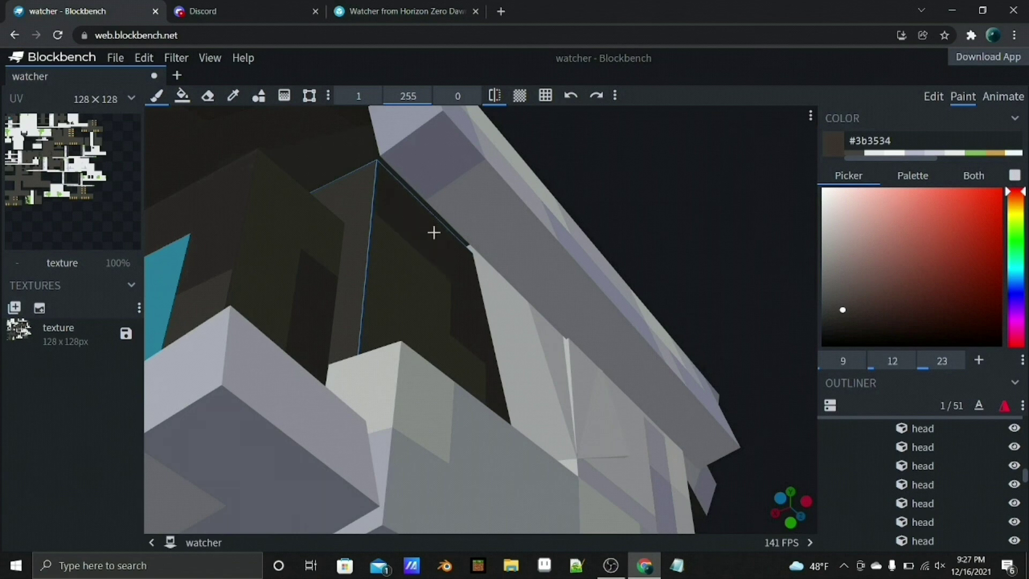
- Paint a #3b3534 pattern on the rear face of the head's inner core
{"action": "middle_click_drag", "start_coordinate": [460, 364], "coordinate": [445, 153]}
{"action": "scroll", "coordinate": [446, 153], "scroll_direction": "up", "scroll_amount": 5}
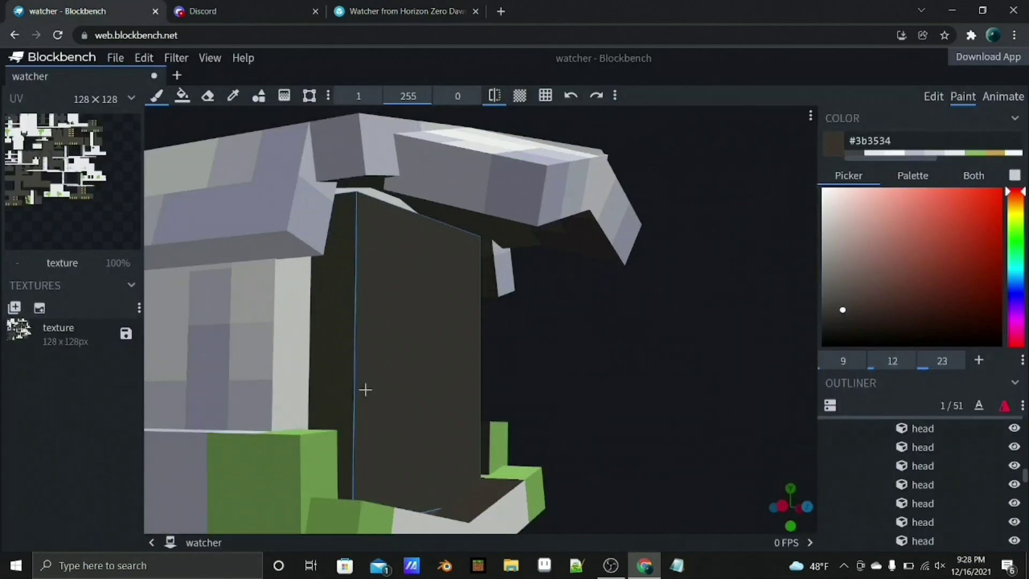
{"action": "middle_click_drag", "start_coordinate": [365, 390], "coordinate": [333, 422]}
{"action": "middle_click_drag", "start_coordinate": [338, 493], "coordinate": [384, 342]}
{"action": "scroll", "coordinate": [489, 379], "scroll_direction": "down", "scroll_amount": 3}
{"action": "scroll", "coordinate": [500, 324], "scroll_direction": "up", "scroll_amount": 4}
{"action": "left_click", "coordinate": [384, 342]}
{"action": "scroll", "coordinate": [524, 418], "scroll_direction": "down", "scroll_amount": 3}
{"action": "middle_click_drag", "start_coordinate": [523, 418], "coordinate": [482, 375]}
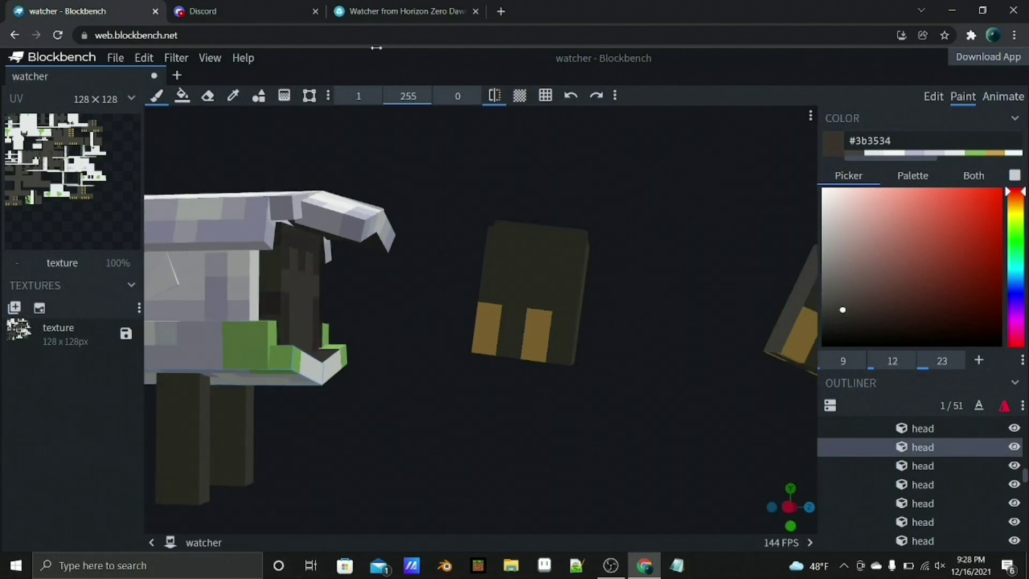
- Compare with the Sketchfab reference and paint a #3b3534 band across the side of the front neck segment above its orange stripes
{"action": "key", "text": "ctrl+3"}
{"action": "key", "text": "ctrl+1"}
{"action": "scroll", "coordinate": [360, 299], "scroll_direction": "up", "scroll_amount": 3}
{"action": "key", "text": "ctrl+3"}
{"action": "key", "text": "ctrl+1"}
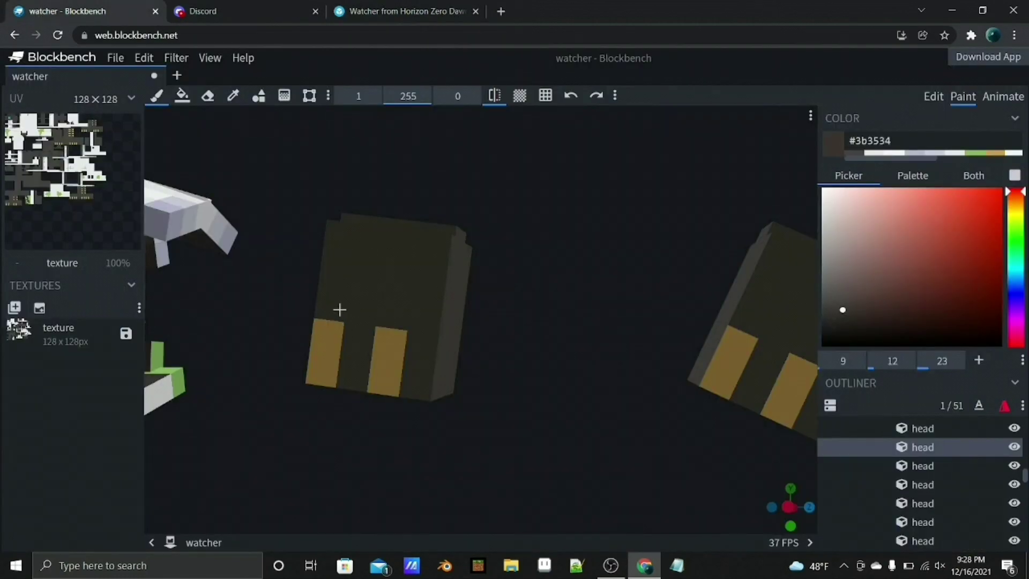
{"action": "left_click", "coordinate": [343, 308]}
{"action": "key", "text": "ctrl+2"}
{"action": "key", "text": "ctrl+1"}
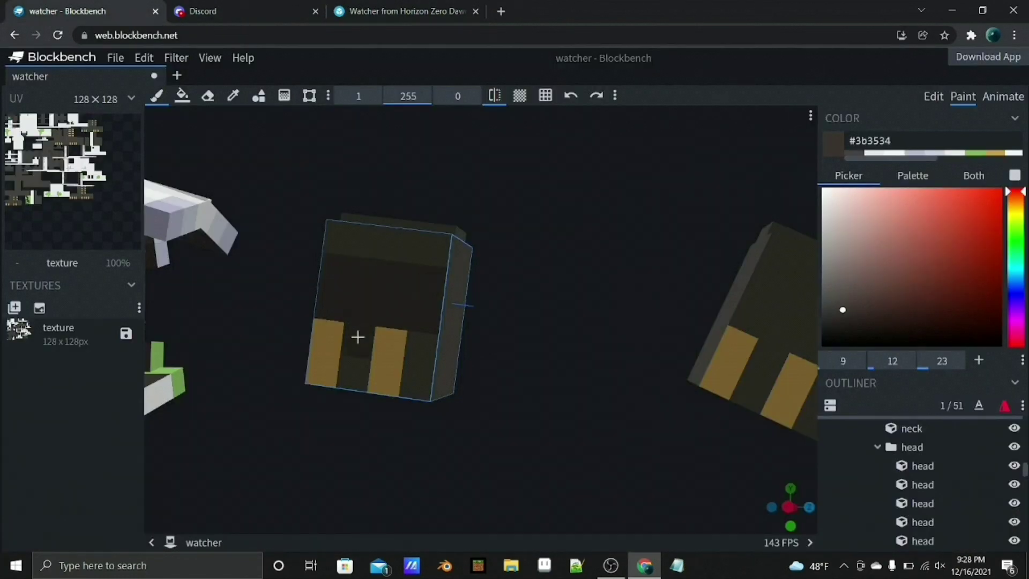
- Paint #3b3534 shading across the middle of the front neck segment's front face
{"action": "middle_click_drag", "start_coordinate": [358, 337], "coordinate": [459, 372]}
{"action": "scroll", "coordinate": [369, 324], "scroll_direction": "up", "scroll_amount": 2}
{"action": "middle_click_drag", "start_coordinate": [370, 324], "coordinate": [336, 510]}
{"action": "scroll", "coordinate": [380, 378], "scroll_direction": "up", "scroll_amount": 2}
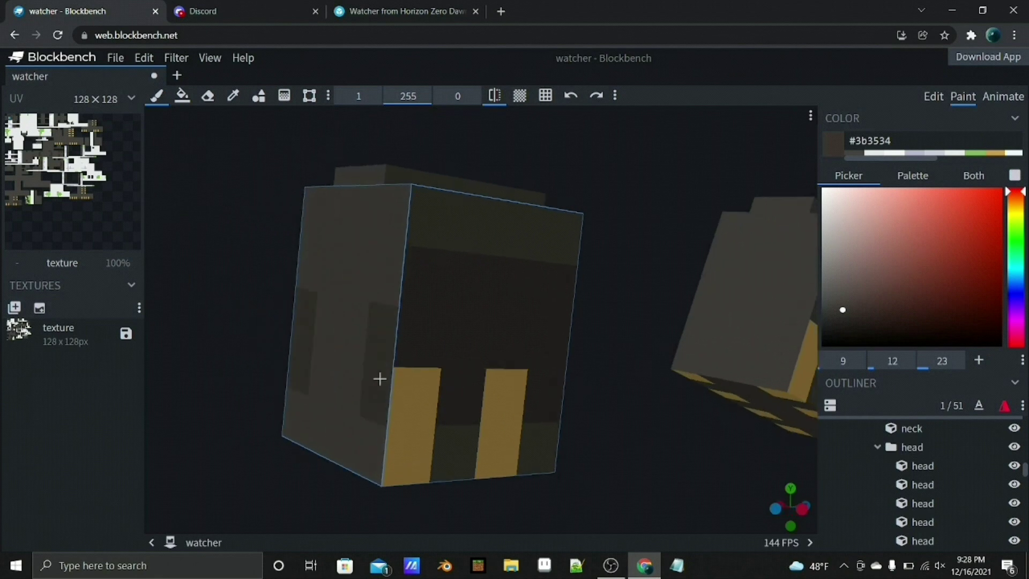
{"action": "middle_click_drag", "start_coordinate": [332, 326], "coordinate": [353, 372]}
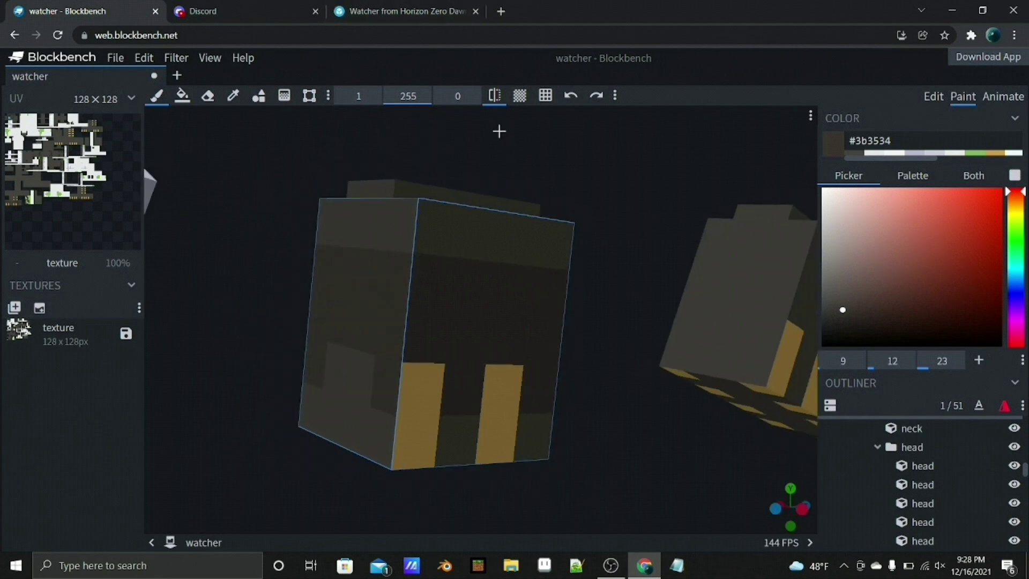
- Check the Sketchfab reference, mix #312929 and paint alternating pixels along the upper row of the front neck segment's dark band
{"action": "key", "text": "ctrl+3"}
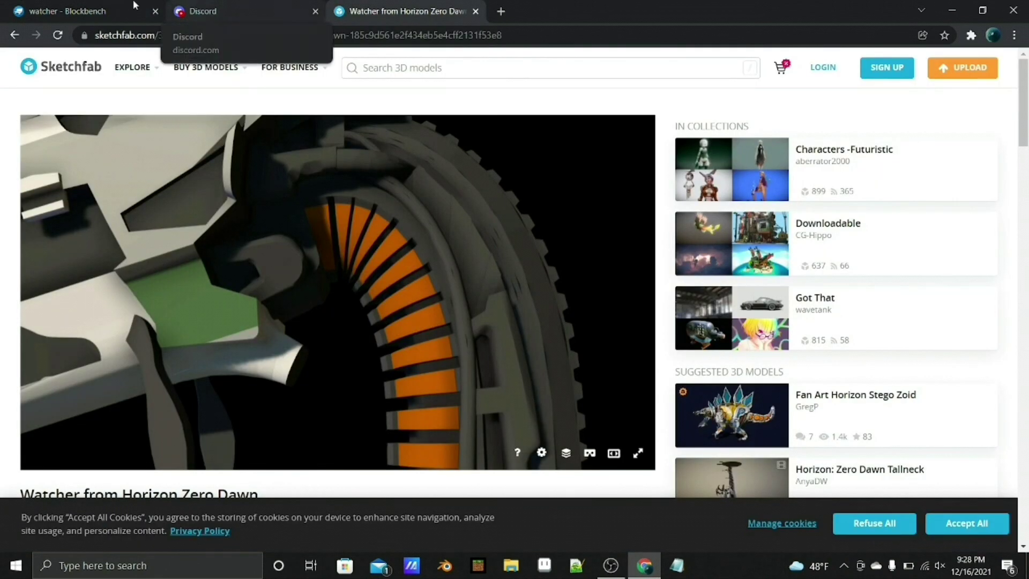
{"action": "key", "text": "ctrl+1"}
{"action": "scroll", "coordinate": [557, 184], "scroll_direction": "up", "scroll_amount": 2}
{"action": "middle_click_drag", "start_coordinate": [429, 244], "coordinate": [462, 205]}
{"action": "left_click_drag", "start_coordinate": [922, 365], "coordinate": [891, 360]}
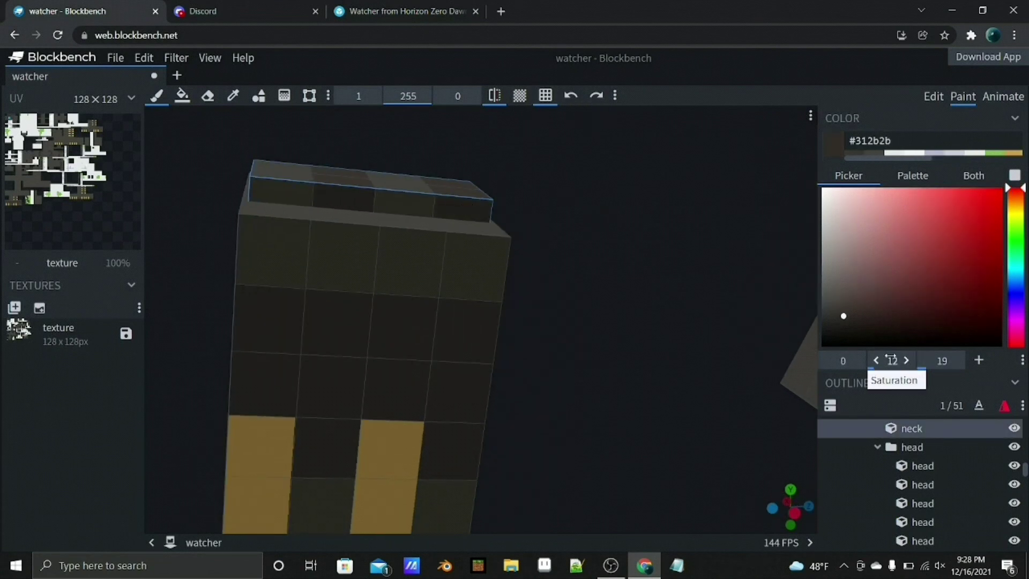
{"action": "left_click", "coordinate": [347, 402]}
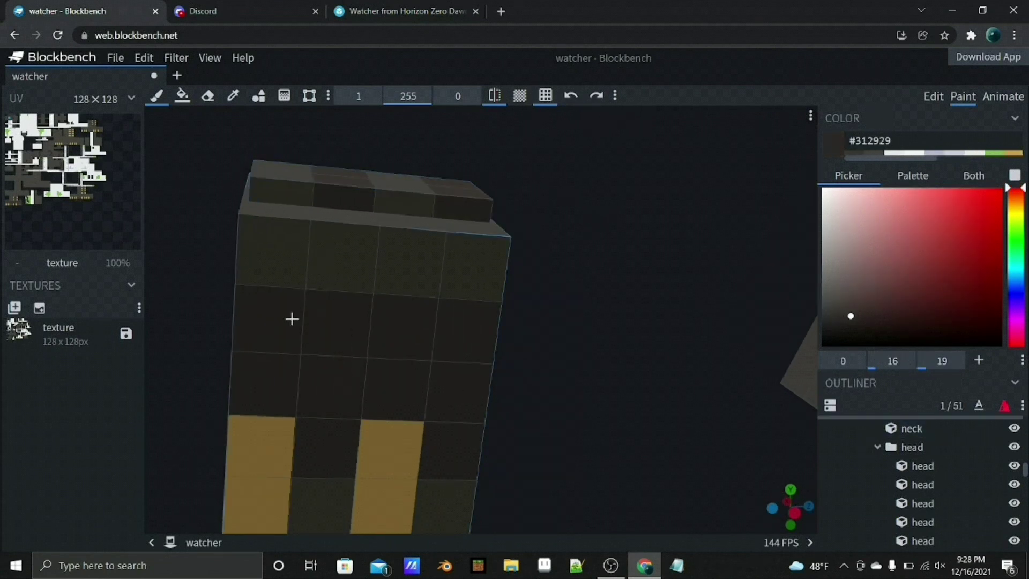
{"action": "middle_click_drag", "start_coordinate": [560, 333], "coordinate": [629, 308]}
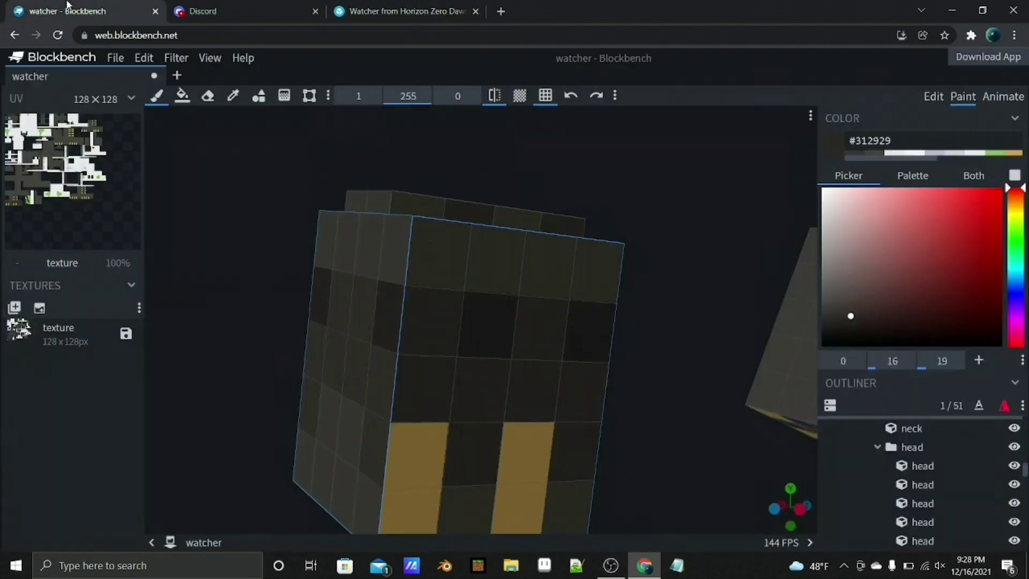
- Compare with the Sketchfab reference and paint a #271f1f band around the front neck segment directly above its orange stripes
{"action": "middle_click_drag", "start_coordinate": [348, 113], "coordinate": [275, 188]}
{"action": "scroll", "coordinate": [275, 188], "scroll_direction": "up", "scroll_amount": 3}
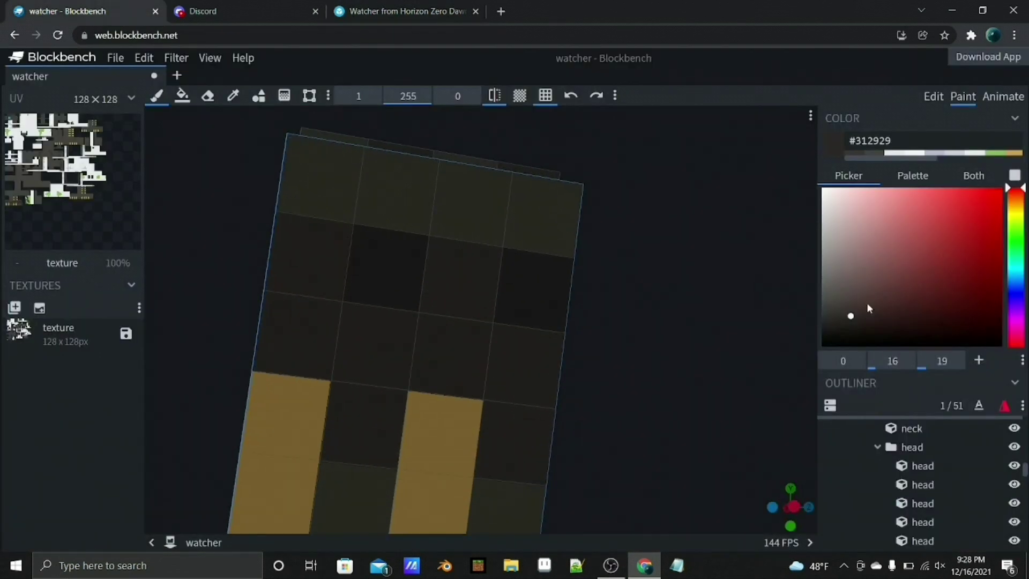
{"action": "middle_click_drag", "start_coordinate": [613, 386], "coordinate": [525, 123]}
{"action": "mouse_move", "coordinate": [573, 225]}
{"action": "middle_mouse_down"}
{"action": "mouse_move", "coordinate": [528, 193]}
{"action": "mouse_move", "coordinate": [618, 222]}
{"action": "mouse_move", "coordinate": [600, 206]}
{"action": "middle_mouse_up"}
{"action": "key", "text": "ctrl+3"}
{"action": "left_click_drag", "start_coordinate": [444, 224], "coordinate": [519, 202]}
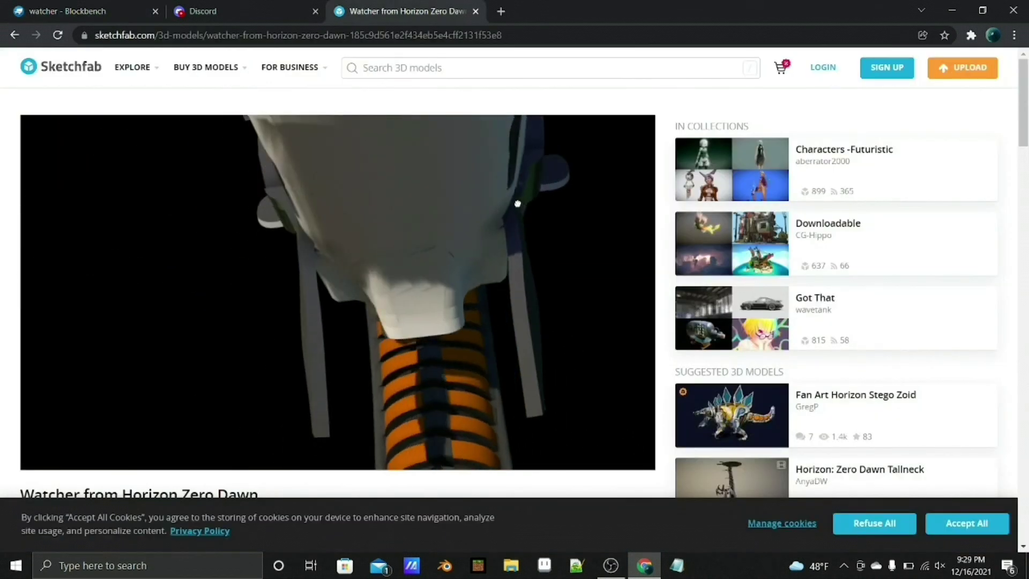
{"action": "key", "text": "ctrl+1"}
{"action": "middle_click_drag", "start_coordinate": [320, 211], "coordinate": [379, 446]}
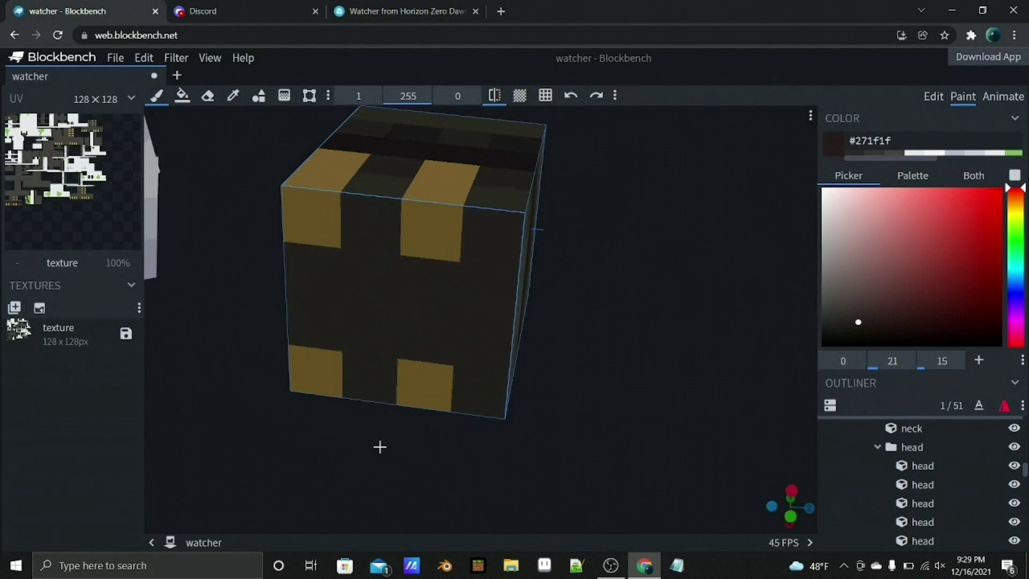
- Sample #3b3534 and shade the front neck segment's underside with mirror painting off and the painting grid on
{"action": "left_click", "coordinate": [235, 96]}
{"action": "mouse_move", "coordinate": [333, 160]}
{"action": "middle_mouse_down"}
{"action": "mouse_move", "coordinate": [573, 179]}
{"action": "mouse_move", "coordinate": [477, 263]}
{"action": "middle_mouse_up"}
{"action": "left_click", "coordinate": [487, 246]}
{"action": "key", "text": "b"}
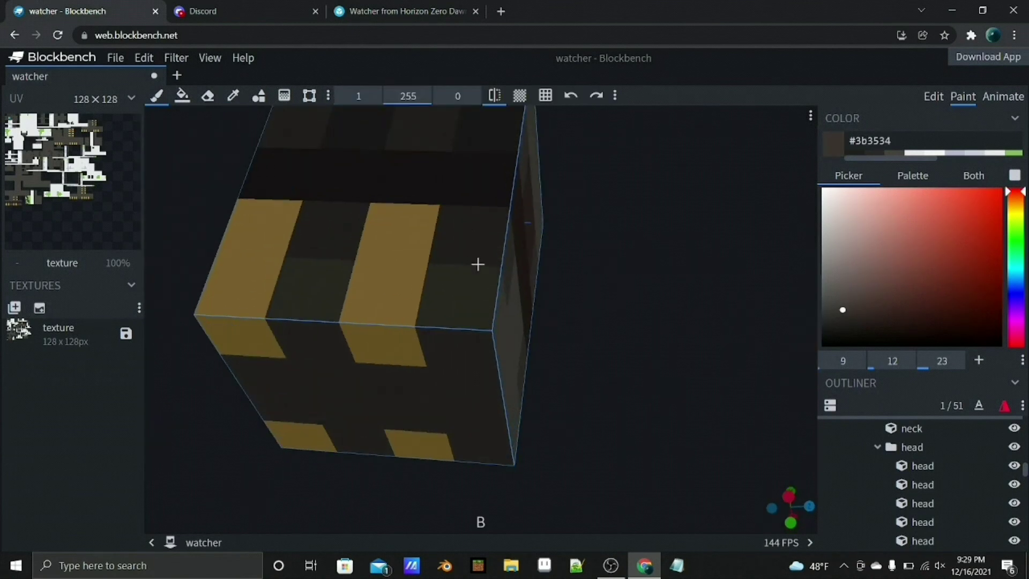
{"action": "left_click", "coordinate": [505, 97]}
{"action": "left_click", "coordinate": [545, 96]}
{"action": "middle_click_drag", "start_coordinate": [567, 177], "coordinate": [580, 238]}
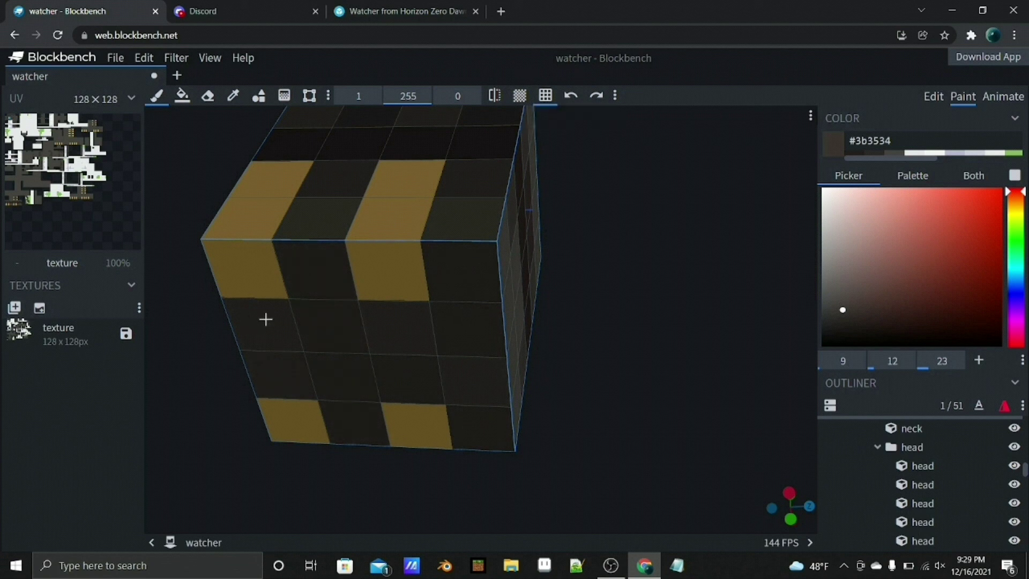
{"action": "scroll", "coordinate": [648, 355], "scroll_direction": "down", "scroll_amount": 3}
{"action": "middle_click_drag", "start_coordinate": [647, 356], "coordinate": [589, 289]}
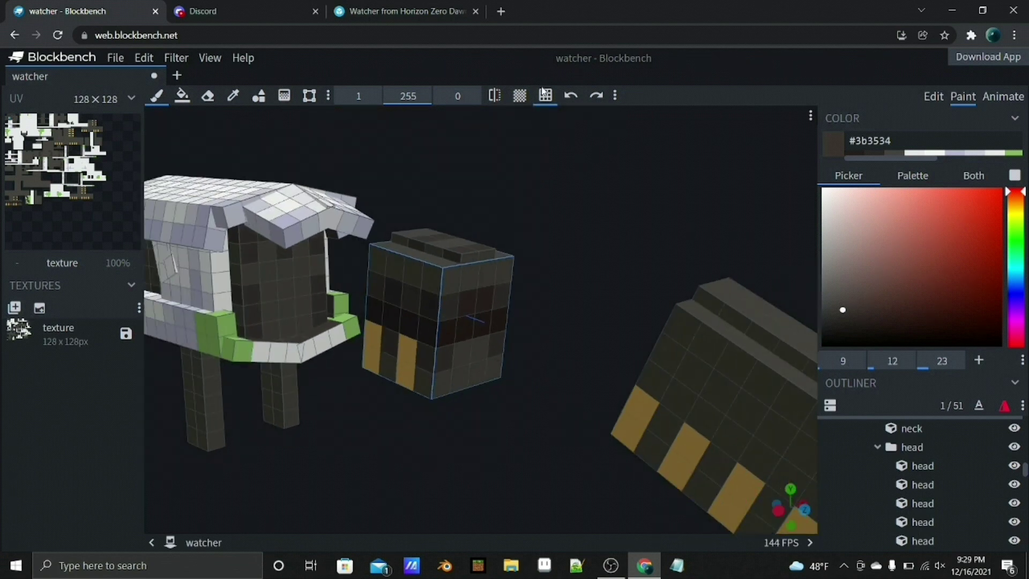
- Compare with the Sketchfab reference and erase pixels from the lower part of a prong hanging beneath the head
{"action": "scroll", "coordinate": [593, 208], "scroll_direction": "down", "scroll_amount": 3}
{"action": "middle_click_drag", "start_coordinate": [592, 209], "coordinate": [592, 230]}
{"action": "left_click", "coordinate": [399, 11]}
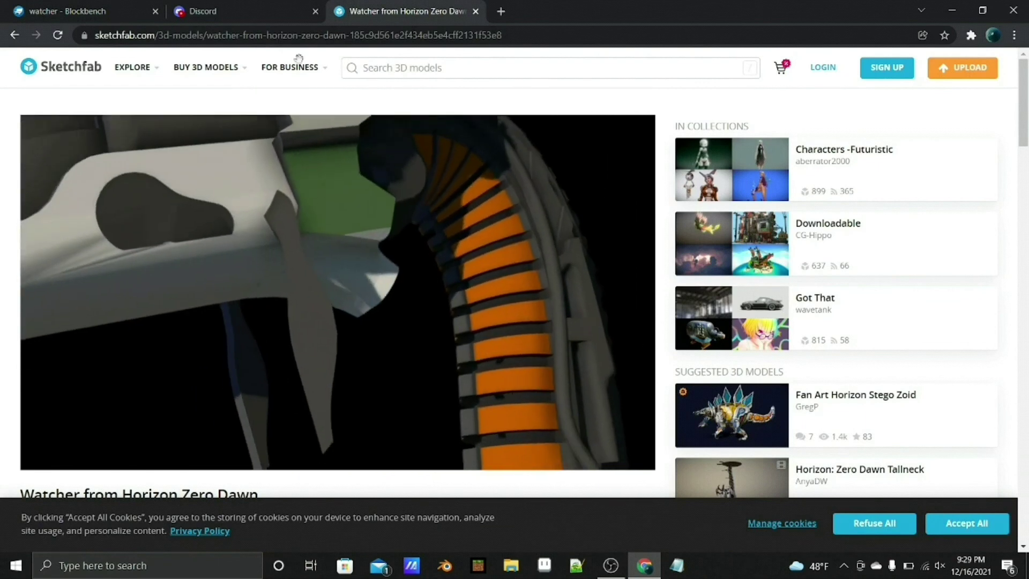
{"action": "key", "text": "ctrl+1"}
{"action": "scroll", "coordinate": [257, 279], "scroll_direction": "up", "scroll_amount": 5}
{"action": "type", "text": "50"}
{"action": "middle_click_drag", "start_coordinate": [300, 242], "coordinate": [484, 208]}
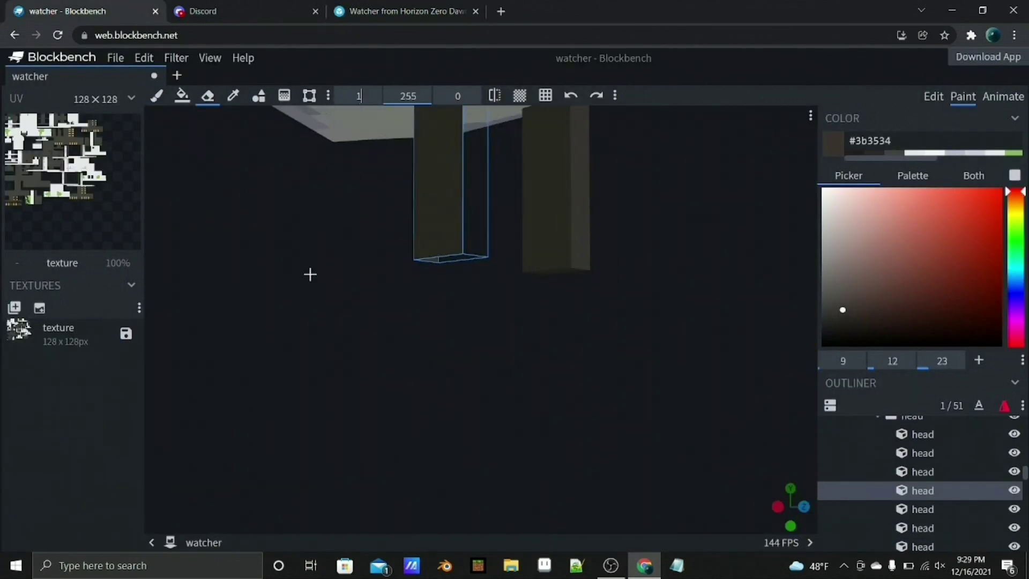
{"action": "middle_click_drag", "start_coordinate": [309, 275], "coordinate": [503, 359]}
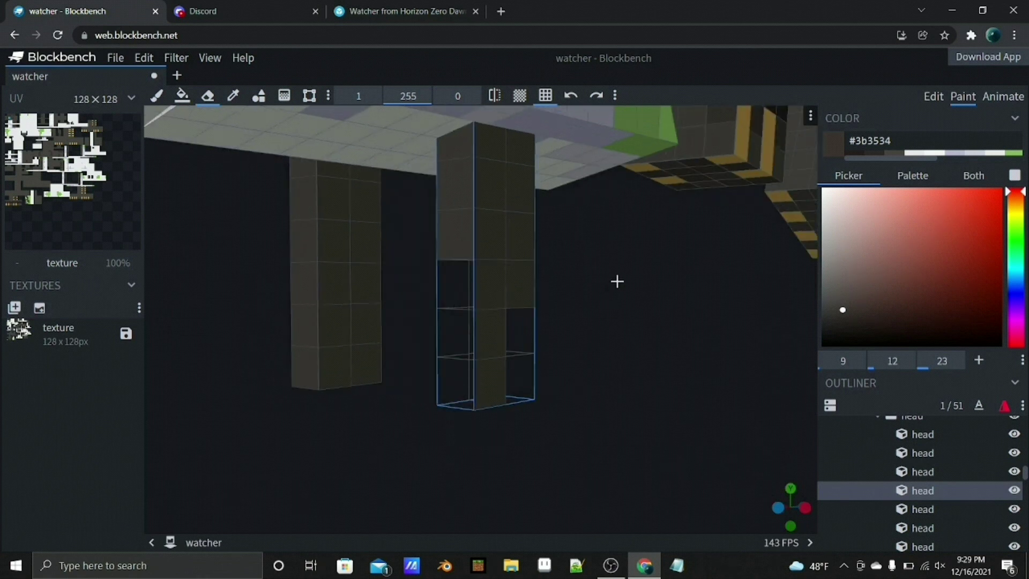
- Turn on mirror painting, sample #454240 and repaint an erased pixel on the side of the hanging prong
{"action": "left_click", "coordinate": [494, 95]}
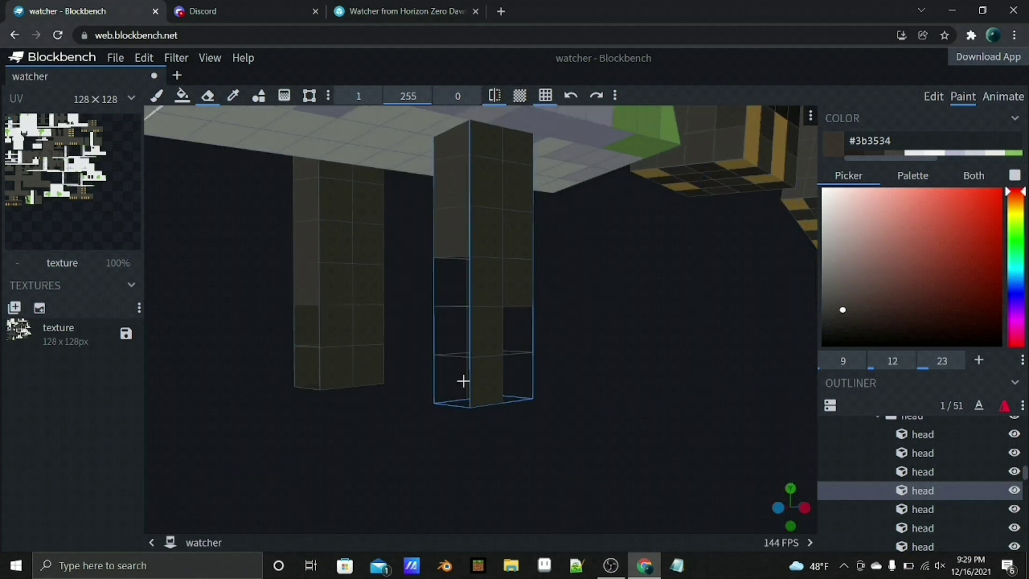
{"action": "left_click", "coordinate": [232, 96]}
{"action": "left_click", "coordinate": [474, 181]}
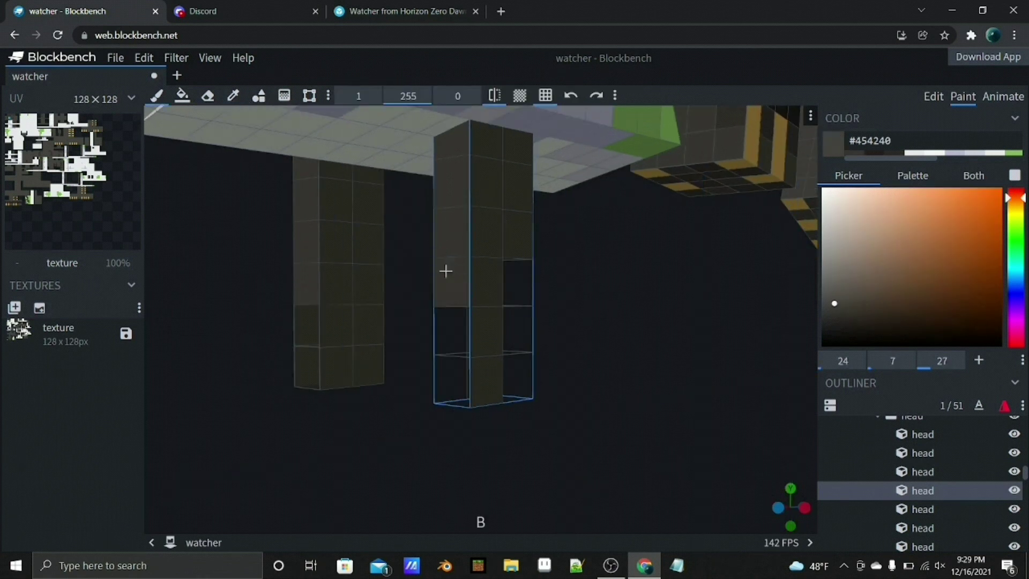
- Erase whole prong faces with a size 50 eraser and trim the prong's upper corner pixel at size 1
{"action": "middle_click_drag", "start_coordinate": [627, 304], "coordinate": [415, 317]}
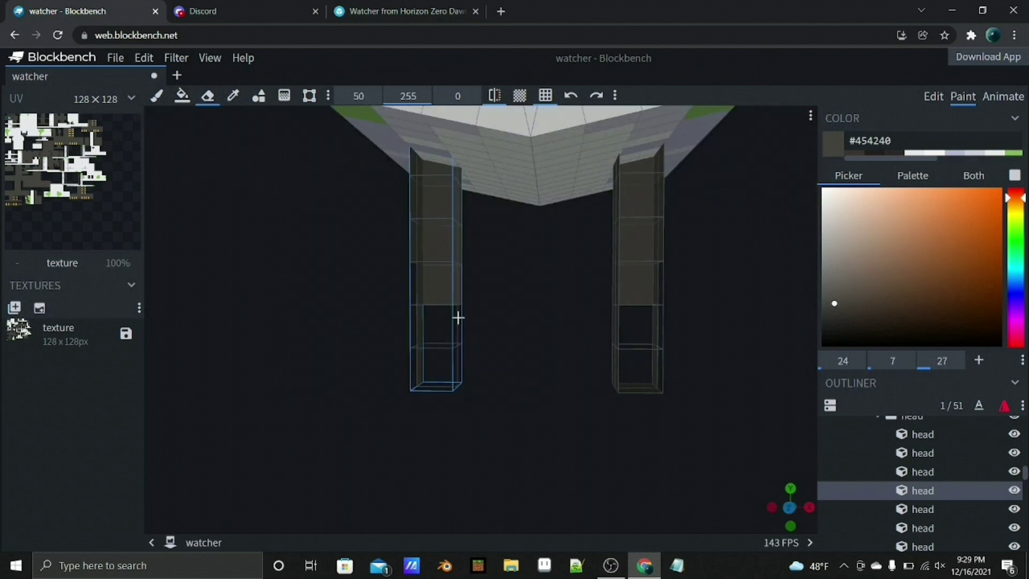
{"action": "mouse_move", "coordinate": [370, 110]}
{"action": "middle_mouse_down"}
{"action": "mouse_move", "coordinate": [415, 204]}
{"action": "mouse_move", "coordinate": [673, 298]}
{"action": "mouse_move", "coordinate": [613, 288]}
{"action": "middle_mouse_up"}
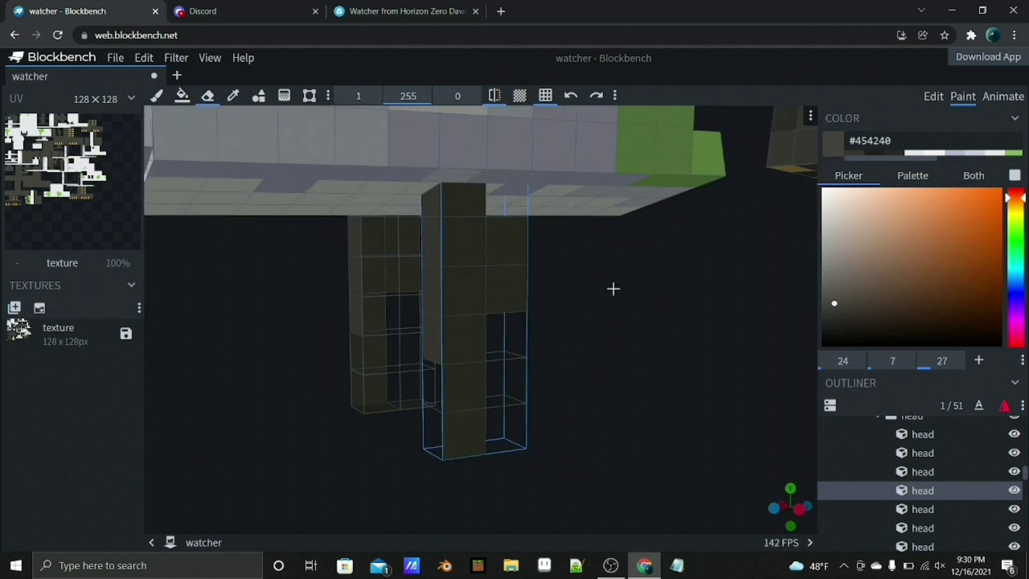
{"action": "middle_click_drag", "start_coordinate": [434, 206], "coordinate": [620, 192]}
{"action": "middle_click_drag", "start_coordinate": [483, 306], "coordinate": [522, 336]}
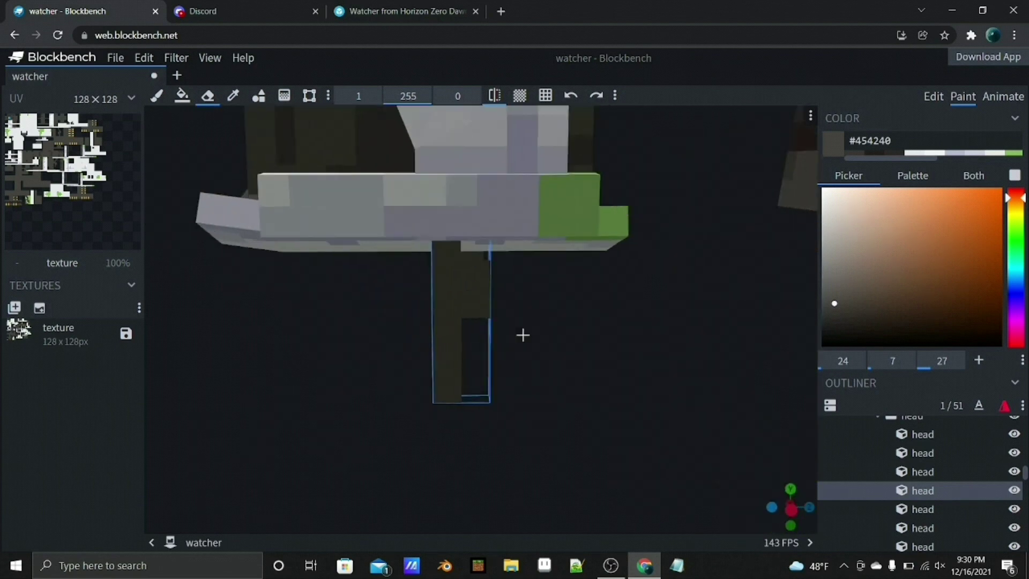
{"action": "scroll", "coordinate": [521, 335], "scroll_direction": "up", "scroll_amount": 2}
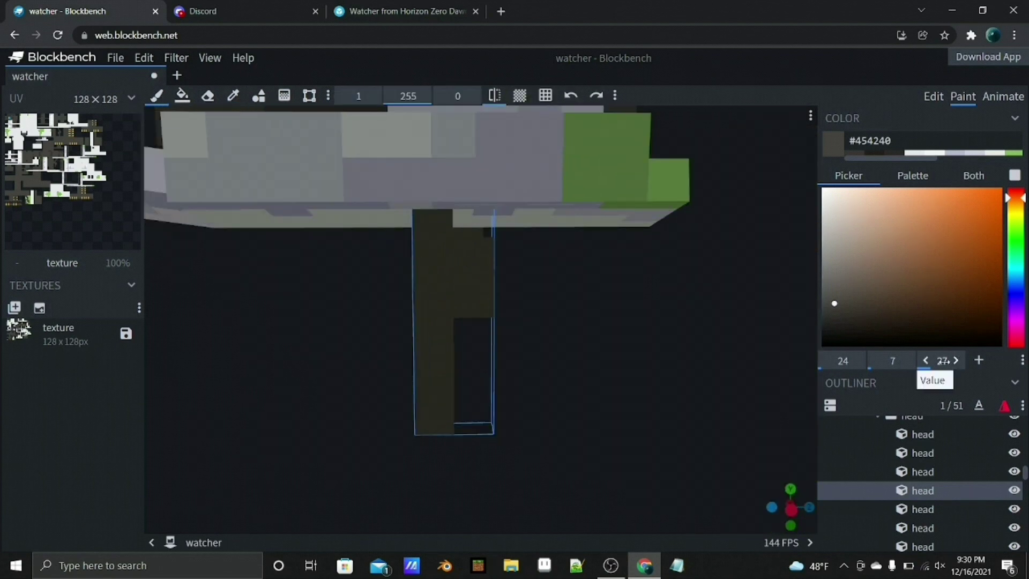
- Sample #3b3534 and shade the long column and a lower side pixel of the hanging prongs
{"action": "middle_click_drag", "start_coordinate": [942, 362], "coordinate": [336, 117]}
{"action": "left_click", "coordinate": [621, 236]}
{"action": "key", "text": "b"}
{"action": "mouse_move", "coordinate": [485, 328]}
{"action": "middle_mouse_down"}
{"action": "mouse_move", "coordinate": [702, 310]}
{"action": "mouse_move", "coordinate": [478, 445]}
{"action": "mouse_move", "coordinate": [497, 333]}
{"action": "middle_mouse_up"}
{"action": "scroll", "coordinate": [598, 302], "scroll_direction": "down", "scroll_amount": 5}
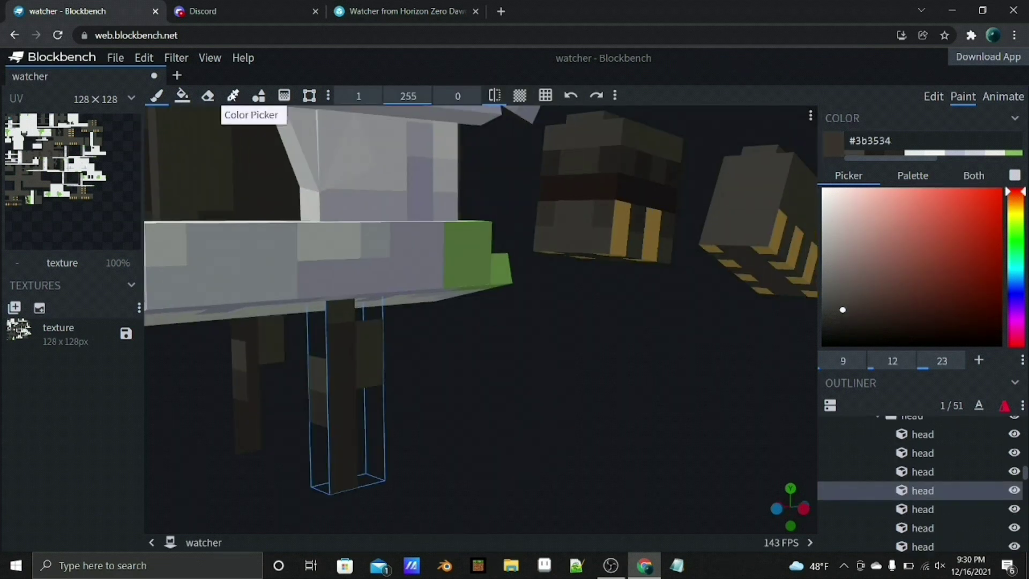
- Sample #312929, darken the lower part of the hanging prongs and undo the last stroke
{"action": "left_click", "coordinate": [232, 95]}
{"action": "left_click", "coordinate": [603, 156]}
{"action": "key", "text": "b"}
{"action": "scroll", "coordinate": [397, 316], "scroll_direction": "up", "scroll_amount": 5}
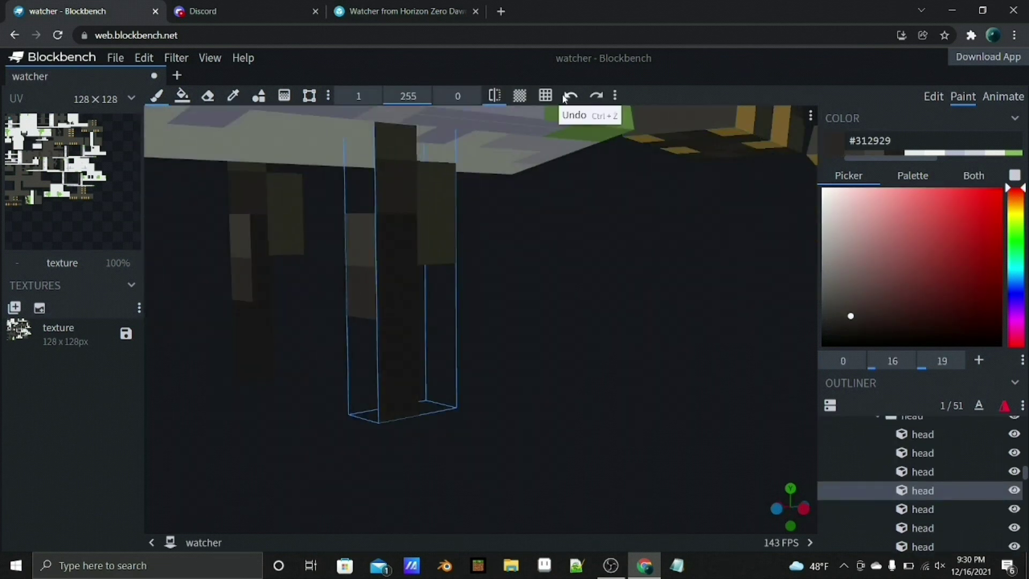
{"action": "left_click", "coordinate": [570, 95]}
{"action": "scroll", "coordinate": [503, 305], "scroll_direction": "down", "scroll_amount": 8}
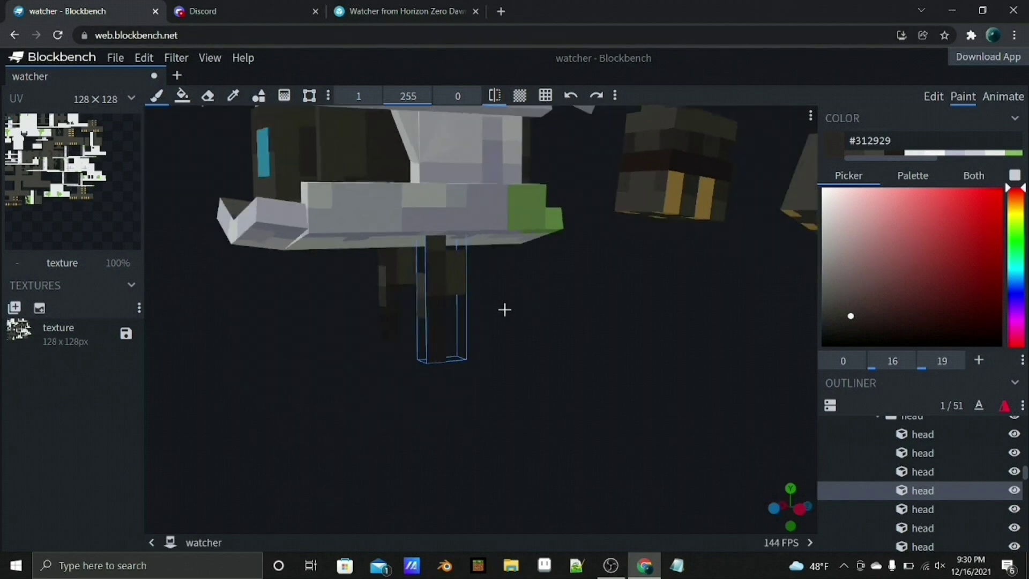
- Sample the front neck segment's stripe colour, shift it to #db943e and repaint the stripes on its side and underside
{"action": "left_click_drag", "start_coordinate": [448, 259], "coordinate": [808, 420]}
{"action": "scroll", "coordinate": [585, 390], "scroll_direction": "up", "scroll_amount": 10}
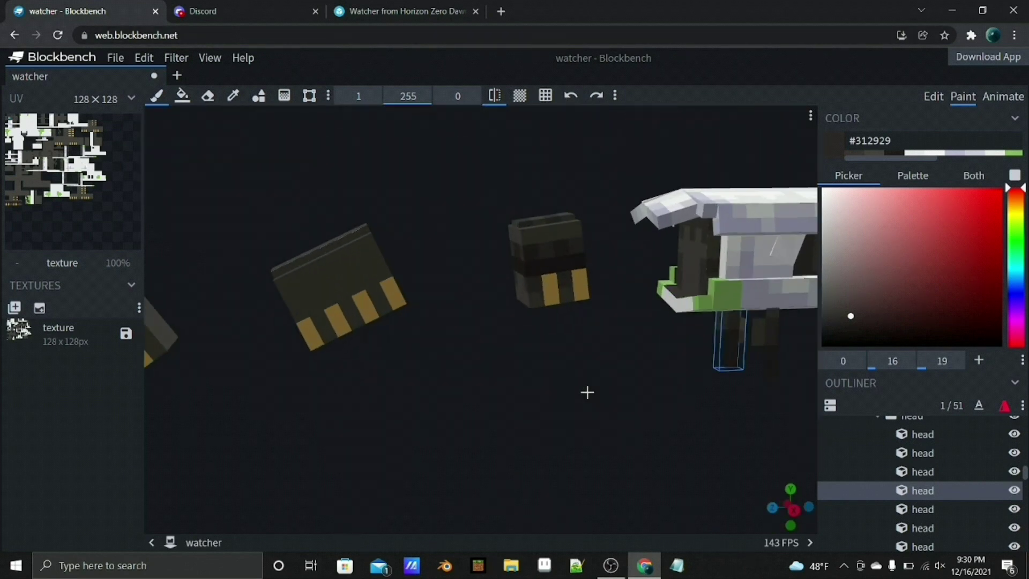
{"action": "left_click_drag", "start_coordinate": [443, 423], "coordinate": [375, 267]}
{"action": "left_click", "coordinate": [233, 96]}
{"action": "left_click", "coordinate": [326, 355]}
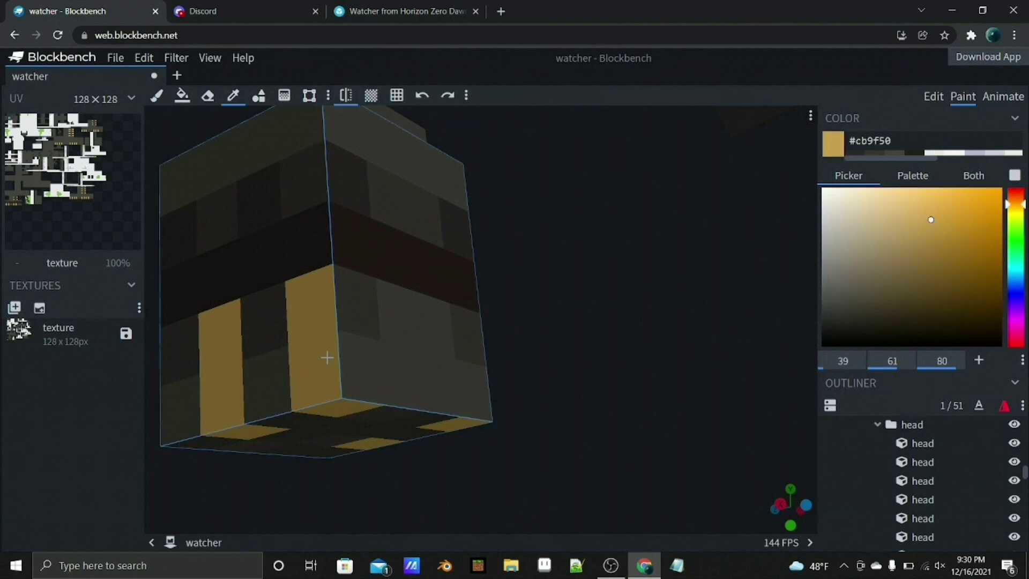
{"action": "left_click", "coordinate": [156, 95]}
{"action": "scroll", "coordinate": [968, 268], "scroll_direction": "up", "scroll_amount": 3}
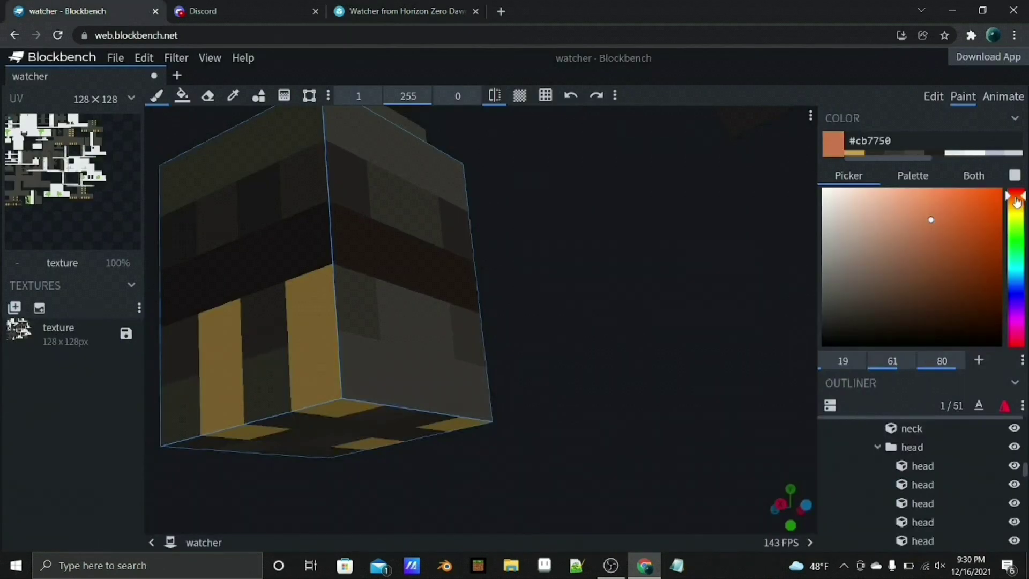
{"action": "right_click_drag", "start_coordinate": [557, 295], "coordinate": [636, 247]}
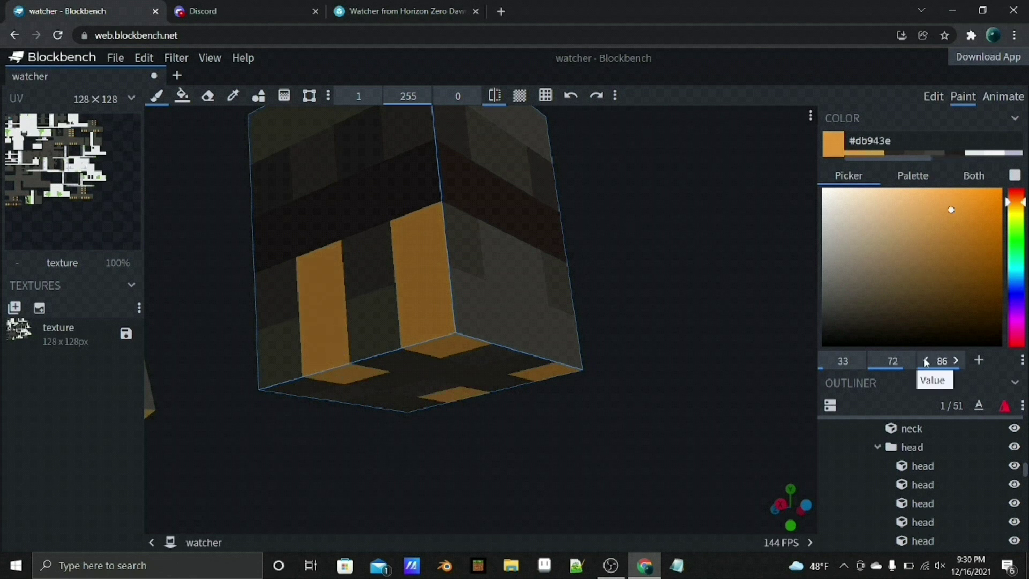
- Mix #d68145 and paint the lower pixels of the front neck segment's side stripes and the stripe pixels on its underside
{"action": "left_click_drag", "start_coordinate": [817, 359], "coordinate": [793, 360]}
{"action": "mouse_move", "coordinate": [708, 386]}
{"action": "left_mouse_down"}
{"action": "mouse_move", "coordinate": [666, 409]}
{"action": "mouse_move", "coordinate": [536, 332]}
{"action": "left_mouse_up"}
{"action": "left_click", "coordinate": [516, 311]}
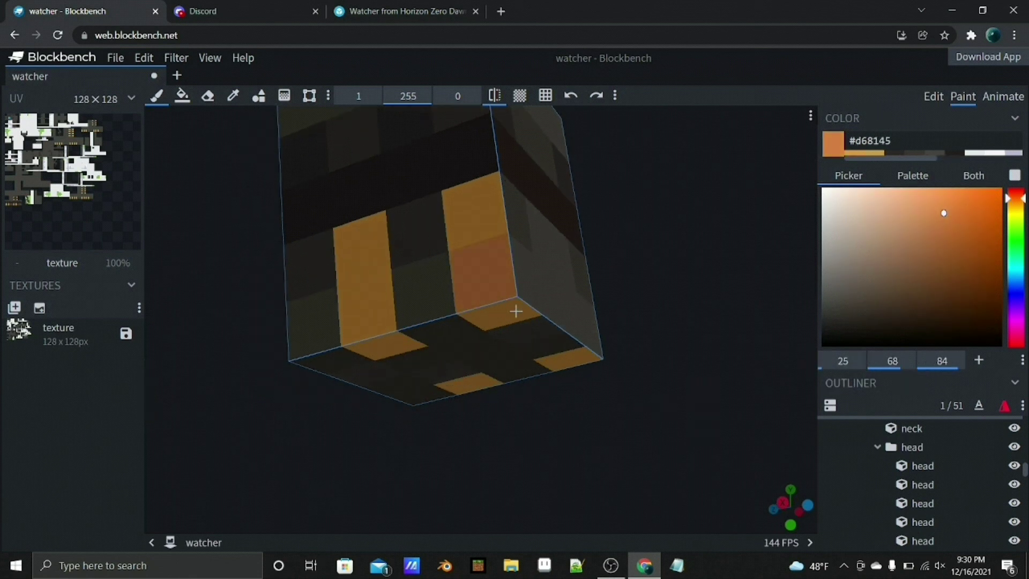
{"action": "left_click_drag", "start_coordinate": [542, 369], "coordinate": [438, 171]}
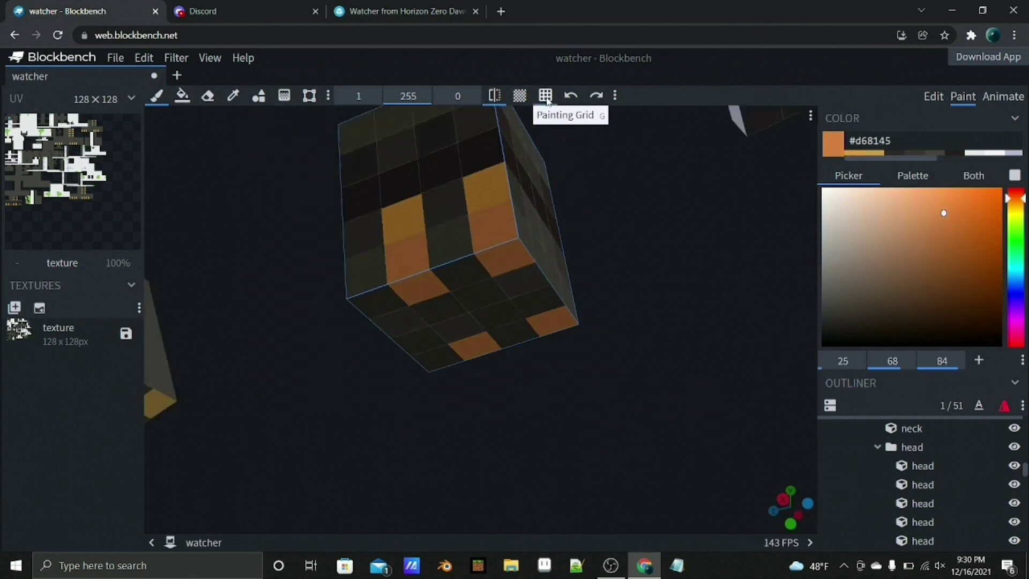
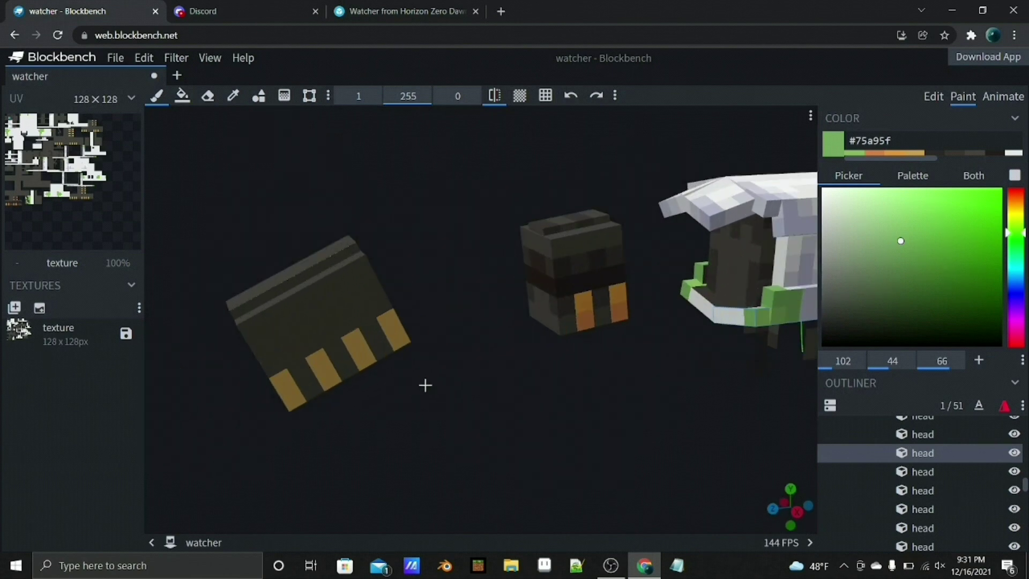
- Compare with the Sketchfab reference and paint two #3b3534 stripes on the front neck segment's raised top plate
{"action": "left_click_drag", "start_coordinate": [425, 385], "coordinate": [329, 375]}
{"action": "left_click", "coordinate": [501, 406]}
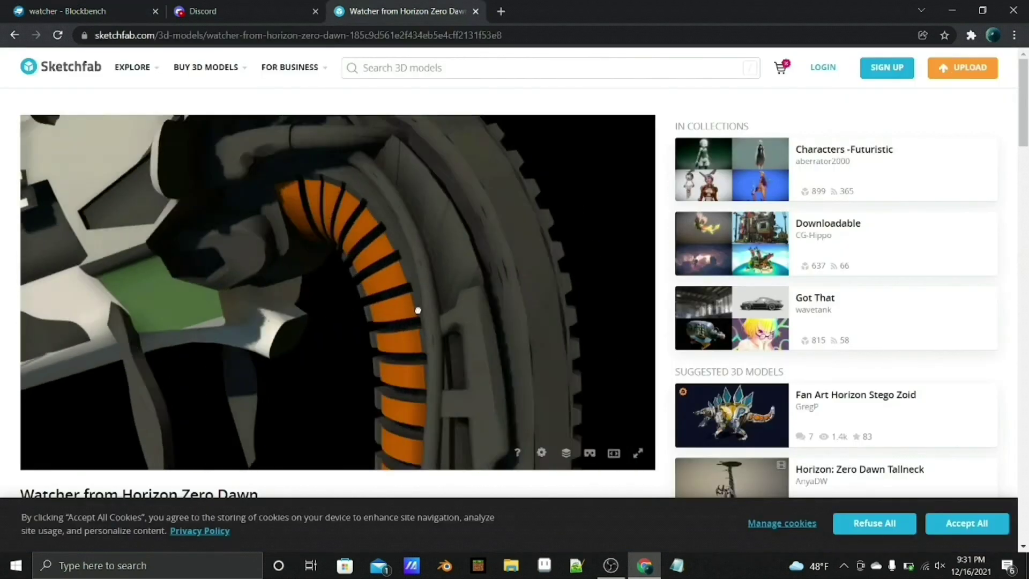
{"action": "left_click_drag", "start_coordinate": [418, 310], "coordinate": [360, 305]}
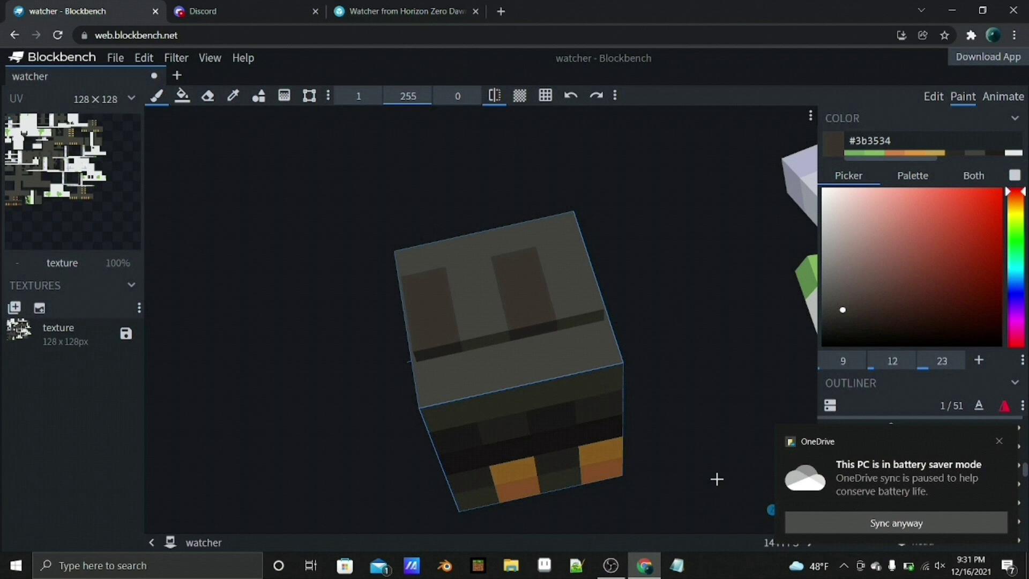
{"action": "left_click", "coordinate": [611, 565]}
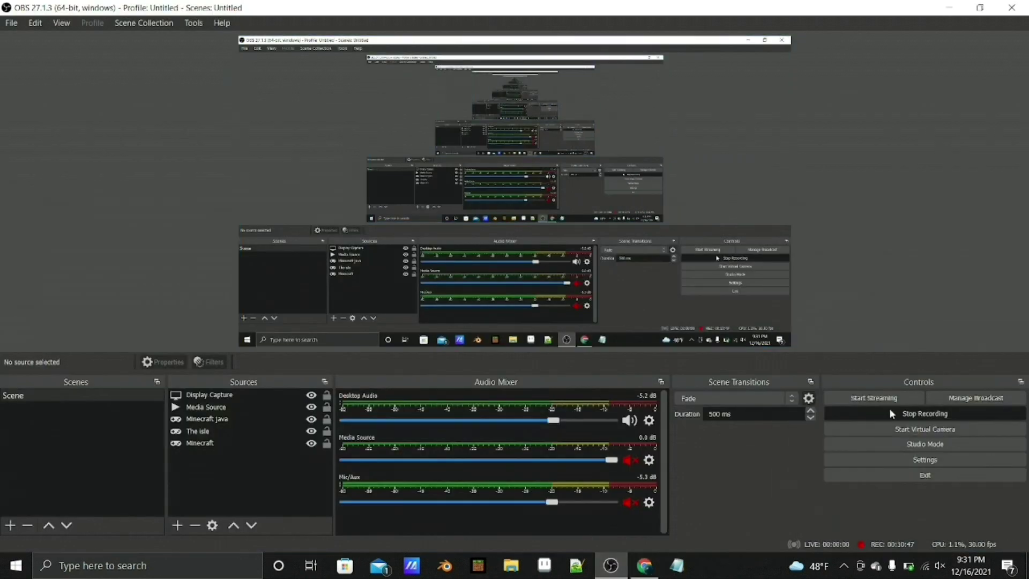
{"action": "left_click", "coordinate": [643, 562]}
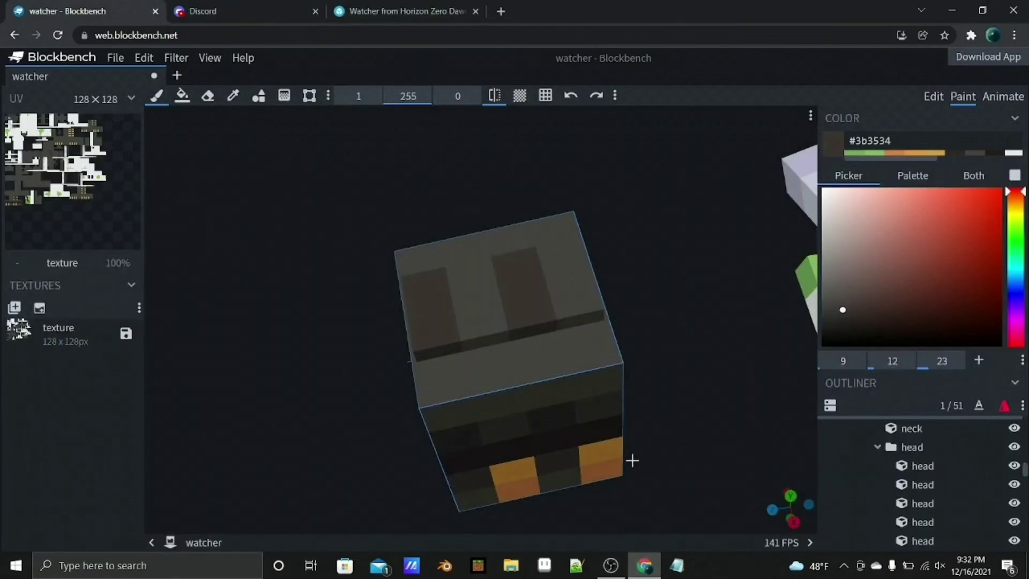
- Extend the #3b3534 stripes across the raised plate and onto the ledges beside it on top of the front neck segment
{"action": "scroll", "coordinate": [547, 301], "scroll_direction": "up", "scroll_amount": 3}
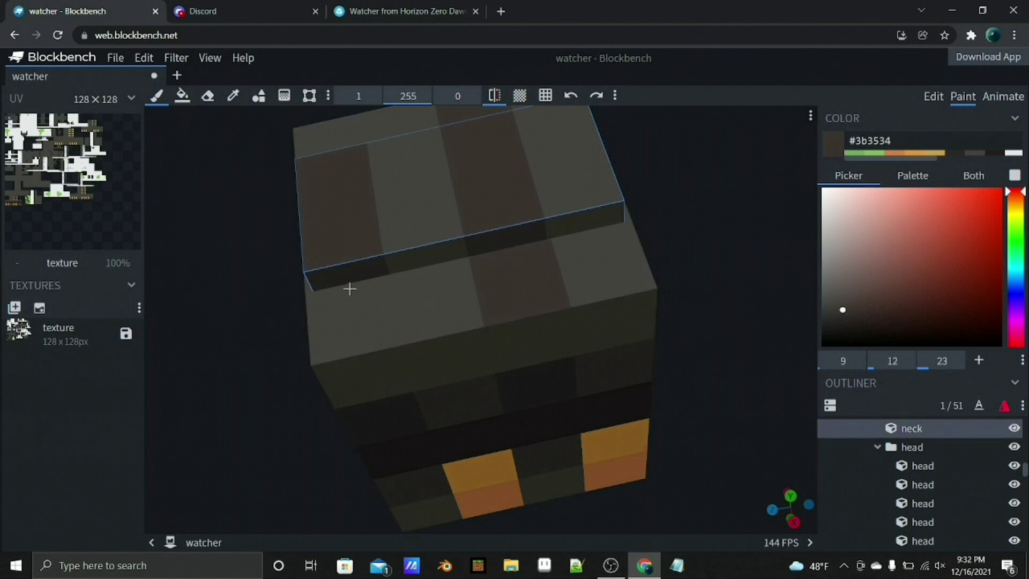
{"action": "scroll", "coordinate": [349, 289], "scroll_direction": "down", "scroll_amount": 5}
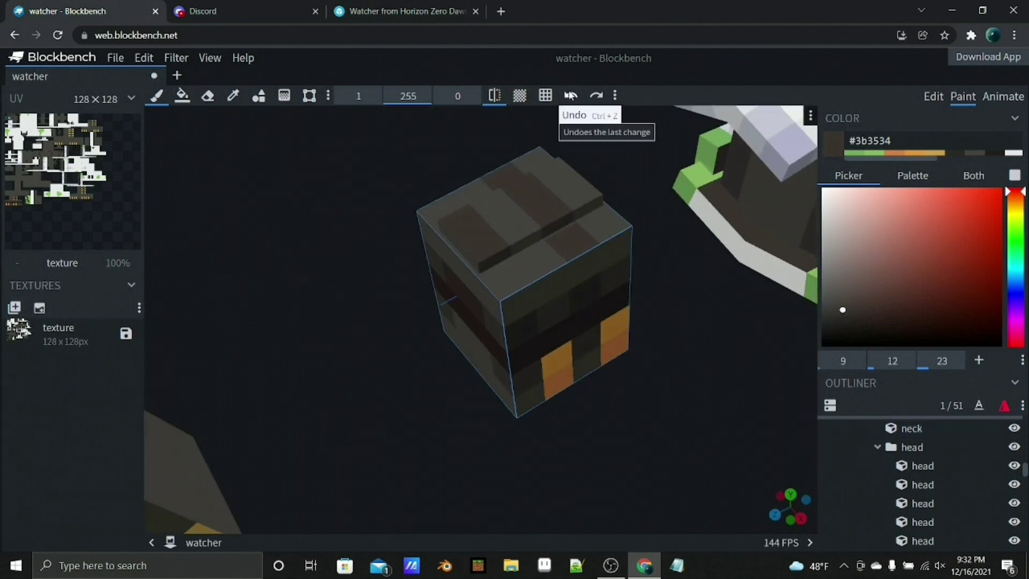
- Show the pixel grid and paint three #3b3534 stripes across the middle neck segment's raised top plate
{"action": "scroll", "coordinate": [557, 179], "scroll_direction": "down", "scroll_amount": 3}
{"action": "left_click_drag", "start_coordinate": [558, 179], "coordinate": [497, 248]}
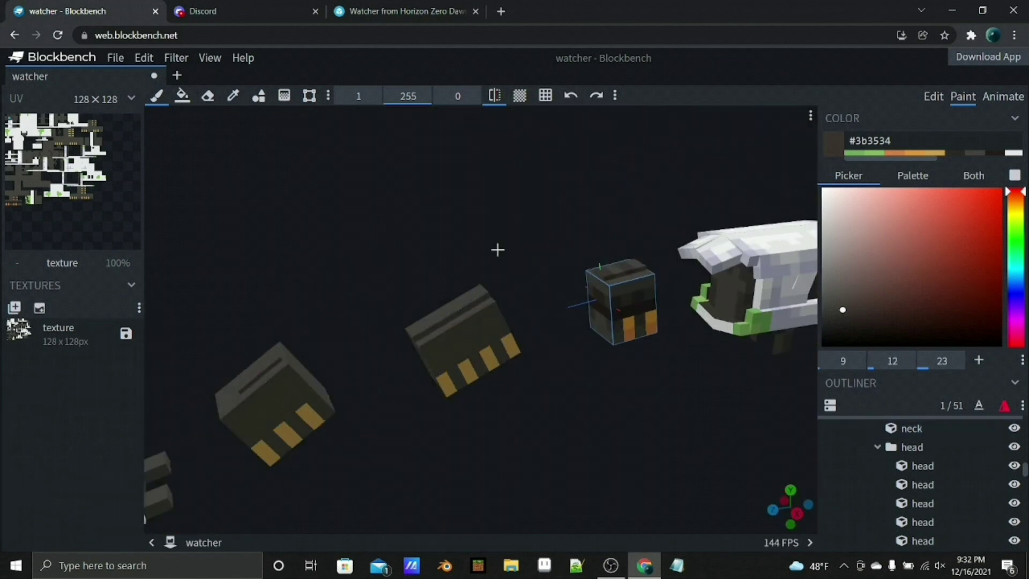
{"action": "scroll", "coordinate": [519, 177], "scroll_direction": "up", "scroll_amount": 4}
{"action": "left_click", "coordinate": [545, 97]}
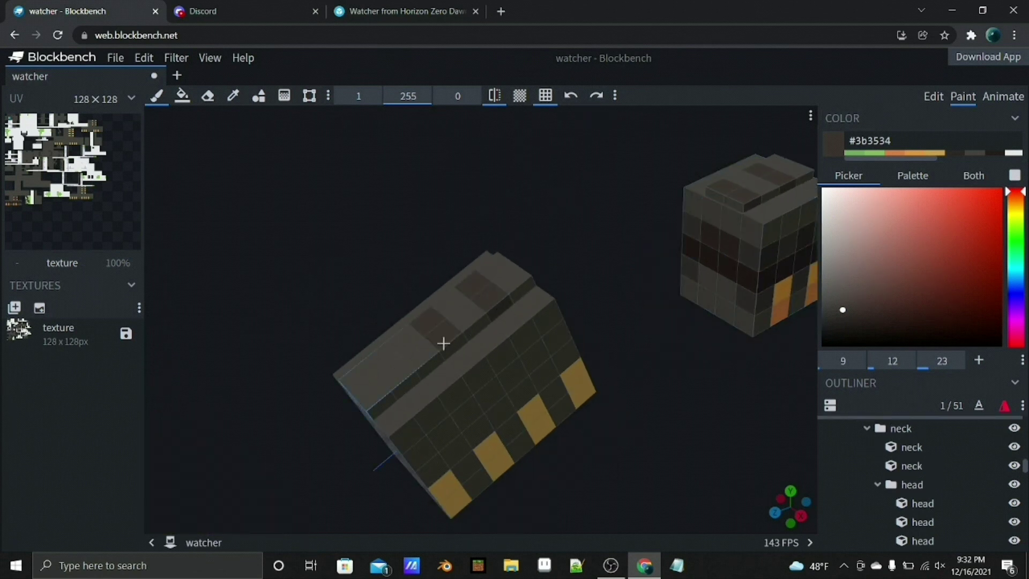
{"action": "right_click_drag", "start_coordinate": [396, 379], "coordinate": [456, 340]}
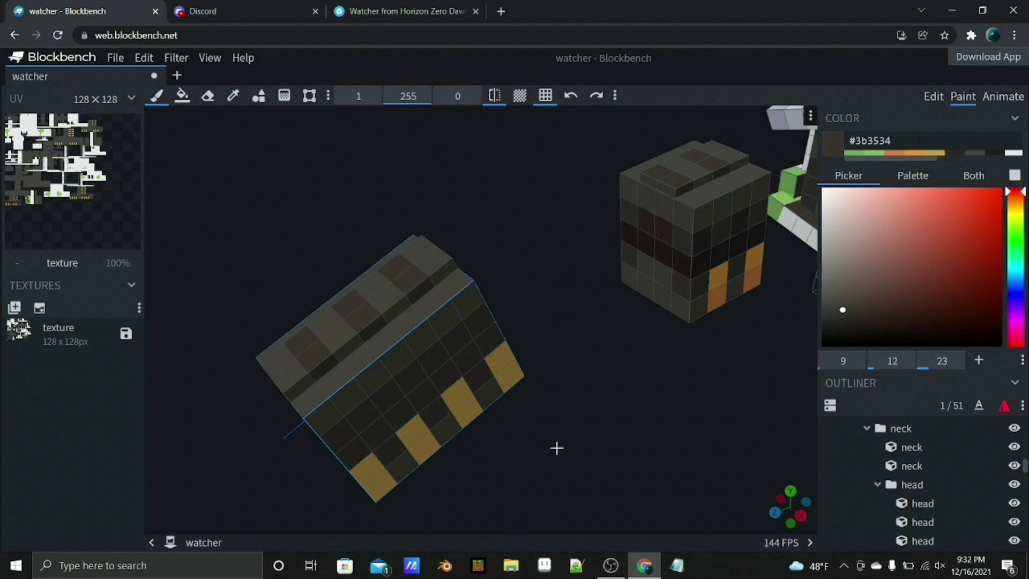
- Paint the rows above the yellow stripes and the upper pixels between them #3b3534 on the middle neck segment's side
{"action": "left_click_drag", "start_coordinate": [556, 448], "coordinate": [214, 241]}
{"action": "scroll", "coordinate": [317, 223], "scroll_direction": "up", "scroll_amount": 2}
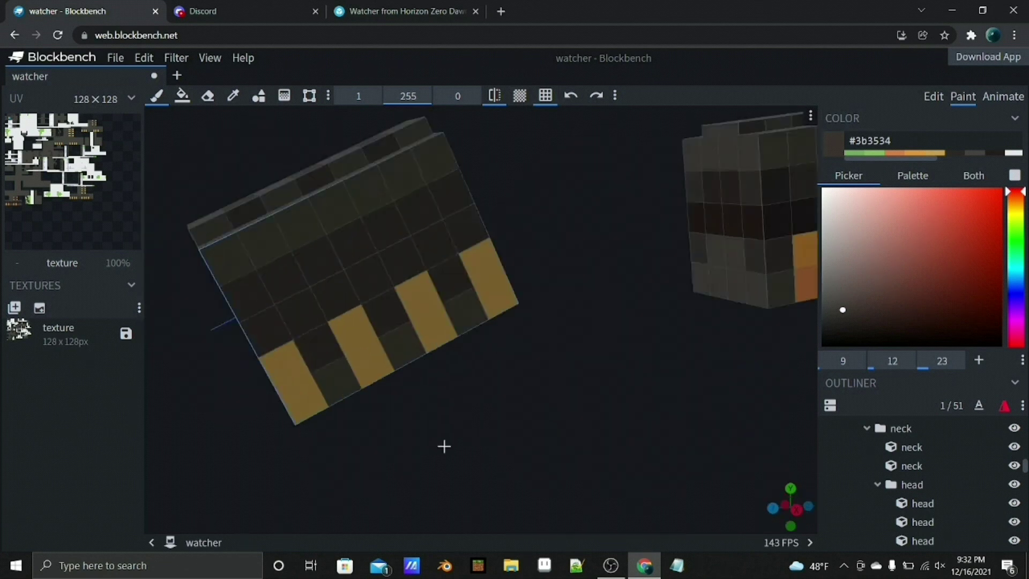
{"action": "left_click_drag", "start_coordinate": [443, 445], "coordinate": [500, 298]}
{"action": "left_click_drag", "start_coordinate": [444, 253], "coordinate": [408, 422]}
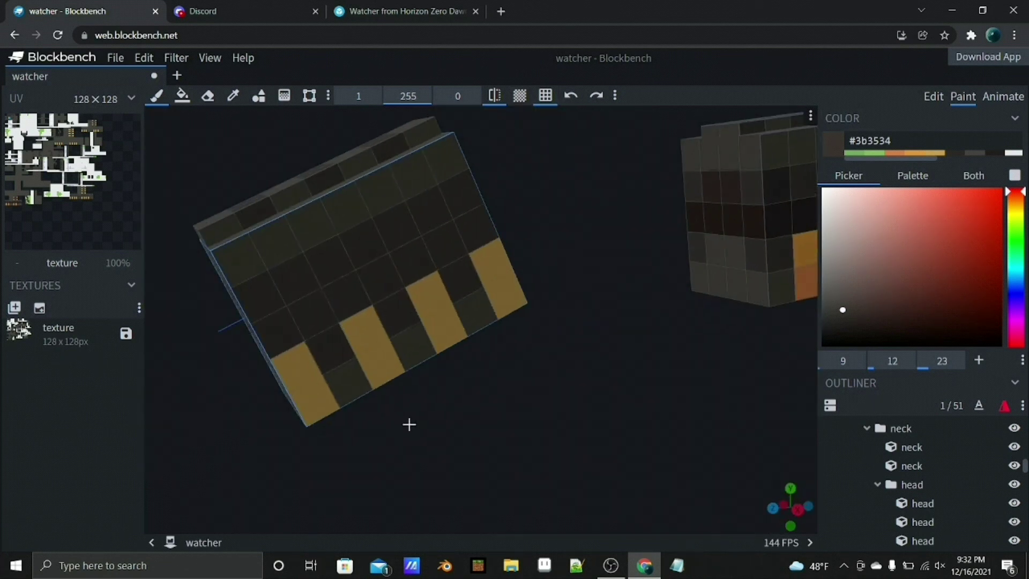
- Mix #e0973f and fill the middle neck segment's yellow stripes with it, undoing the misplaced fill
{"action": "key", "text": "f"}
{"action": "left_click", "coordinate": [949, 204]}
{"action": "left_click", "coordinate": [434, 141]}
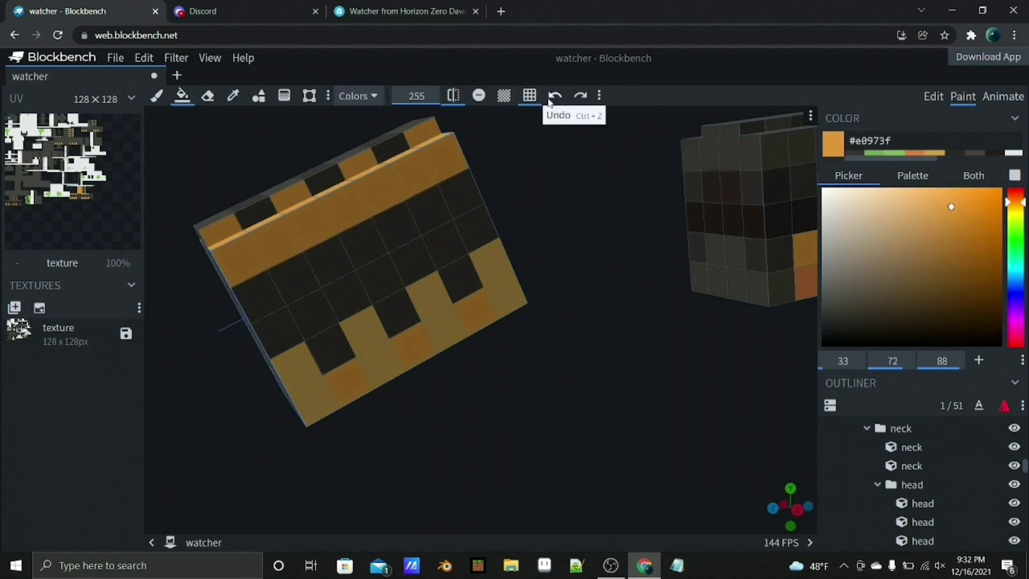
{"action": "left_click", "coordinate": [555, 95]}
{"action": "left_click_drag", "start_coordinate": [509, 161], "coordinate": [456, 158]}
- Sample #312929 from the front neck segment and paint alternate pixels with it along the middle neck segment's side
{"action": "key", "text": "c"}
{"action": "left_click", "coordinate": [705, 172]}
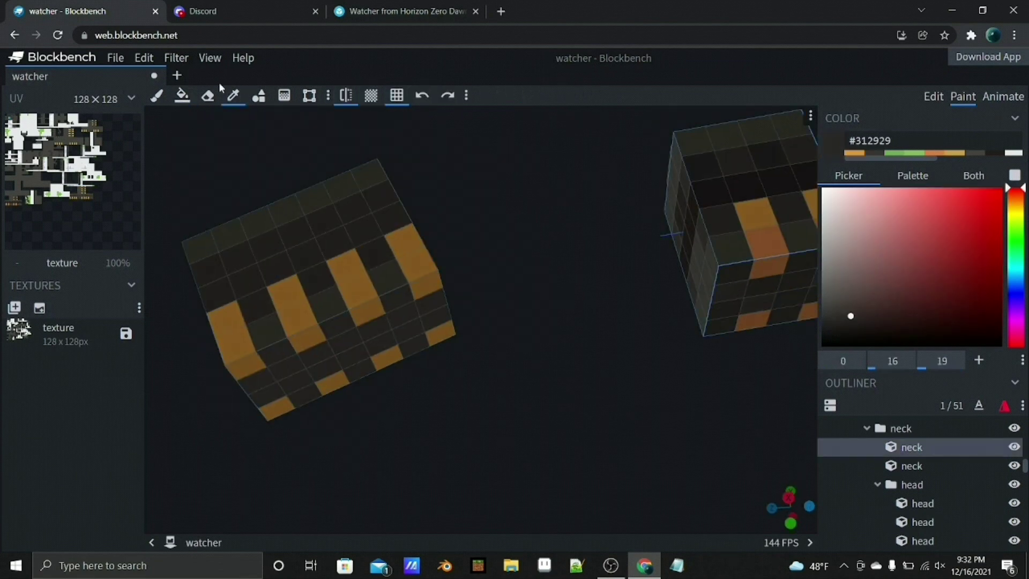
{"action": "left_click", "coordinate": [156, 96]}
{"action": "mouse_move", "coordinate": [482, 211]}
{"action": "left_mouse_down"}
{"action": "mouse_move", "coordinate": [286, 301]}
{"action": "mouse_move", "coordinate": [363, 294]}
{"action": "mouse_move", "coordinate": [620, 204]}
{"action": "mouse_move", "coordinate": [489, 351]}
{"action": "mouse_move", "coordinate": [369, 230]}
{"action": "left_mouse_up"}
- Sample #271f1f from the front neck segment and paint a dark band above the stripes on the middle neck segment
{"action": "left_click", "coordinate": [236, 99]}
{"action": "left_click", "coordinate": [764, 271]}
{"action": "left_click", "coordinate": [182, 95]}
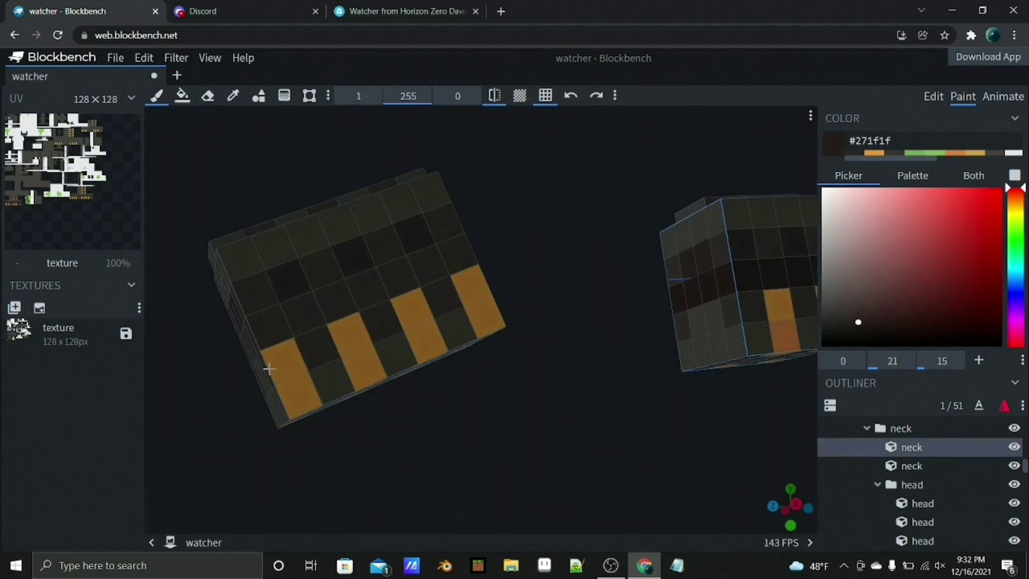
{"action": "left_click", "coordinate": [273, 321]}
{"action": "left_click", "coordinate": [399, 278]}
{"action": "left_click_drag", "start_coordinate": [429, 267], "coordinate": [521, 236]}
{"action": "scroll", "coordinate": [384, 298], "scroll_direction": "up", "scroll_amount": 3}
{"action": "scroll", "coordinate": [540, 402], "scroll_direction": "down", "scroll_amount": 3}
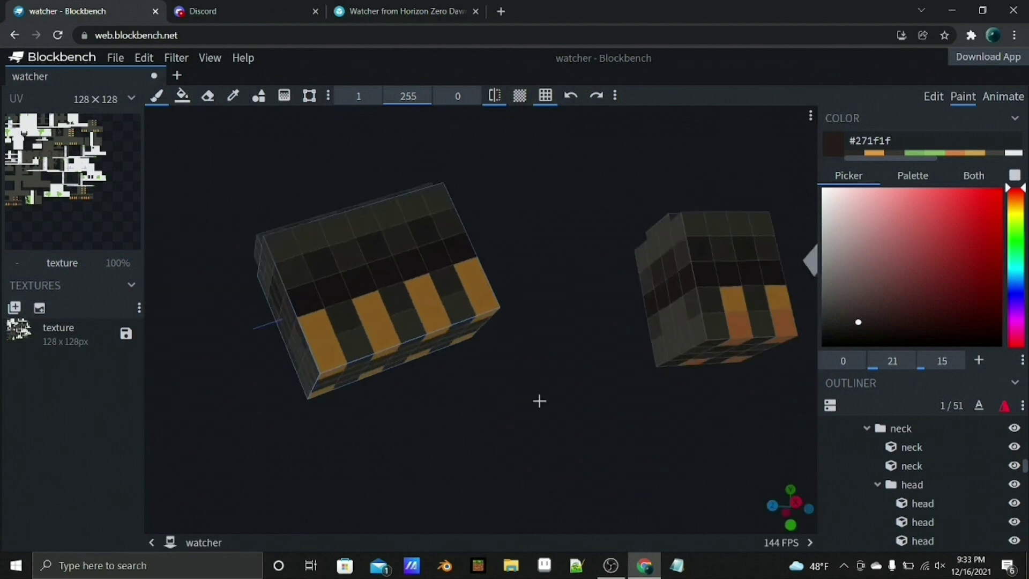
- Delete the neck's position keyframe in the exploded-pose animation and undo the deletion
{"action": "left_click_drag", "start_coordinate": [539, 401], "coordinate": [316, 306]}
{"action": "mouse_move", "coordinate": [560, 118]}
{"action": "left_mouse_down"}
{"action": "mouse_move", "coordinate": [571, 207]}
{"action": "mouse_move", "coordinate": [750, 257]}
{"action": "mouse_move", "coordinate": [775, 210]}
{"action": "mouse_move", "coordinate": [600, 177]}
{"action": "mouse_move", "coordinate": [643, 177]}
{"action": "left_mouse_up"}
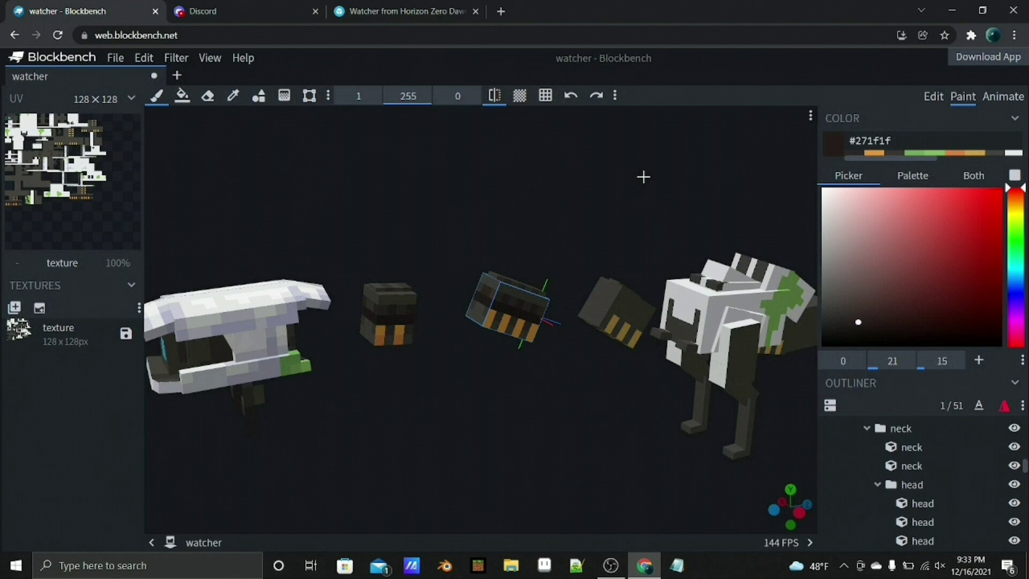
{"action": "left_click_drag", "start_coordinate": [643, 176], "coordinate": [695, 172]}
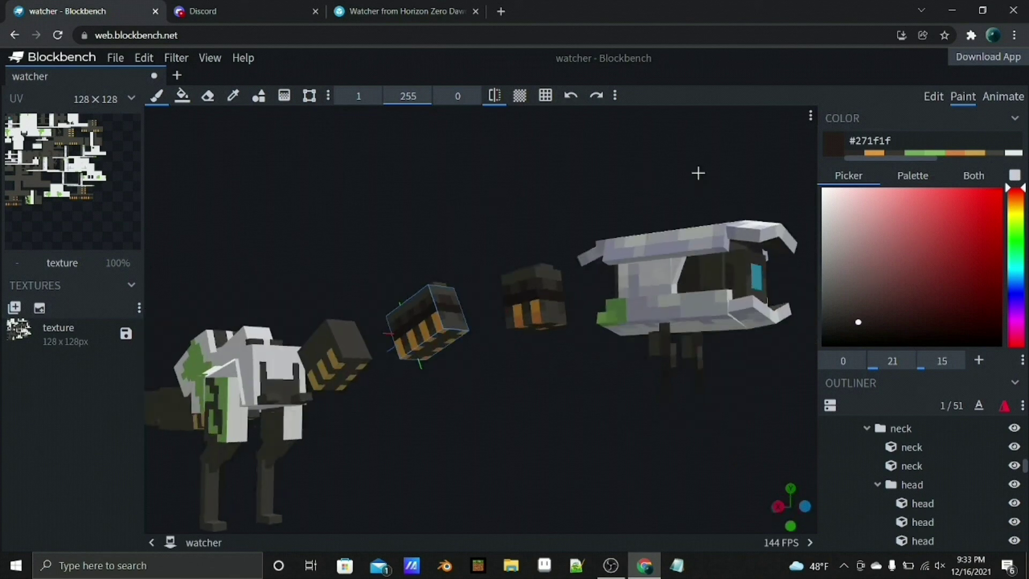
{"action": "left_click", "coordinate": [982, 98]}
{"action": "key", "text": "Delete"}
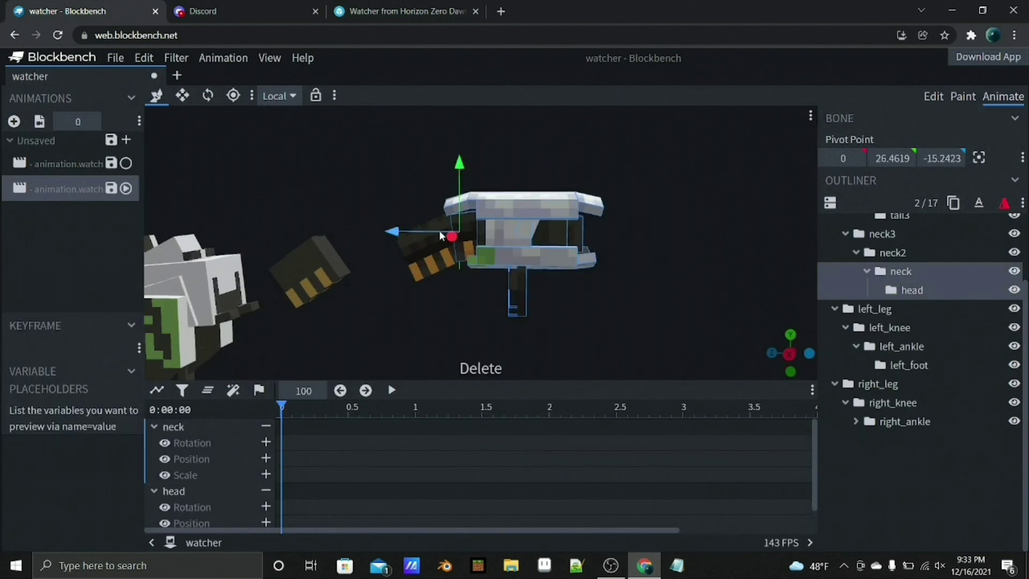
{"action": "left_click", "coordinate": [440, 235]}
{"action": "key", "text": "ctrl+z"}
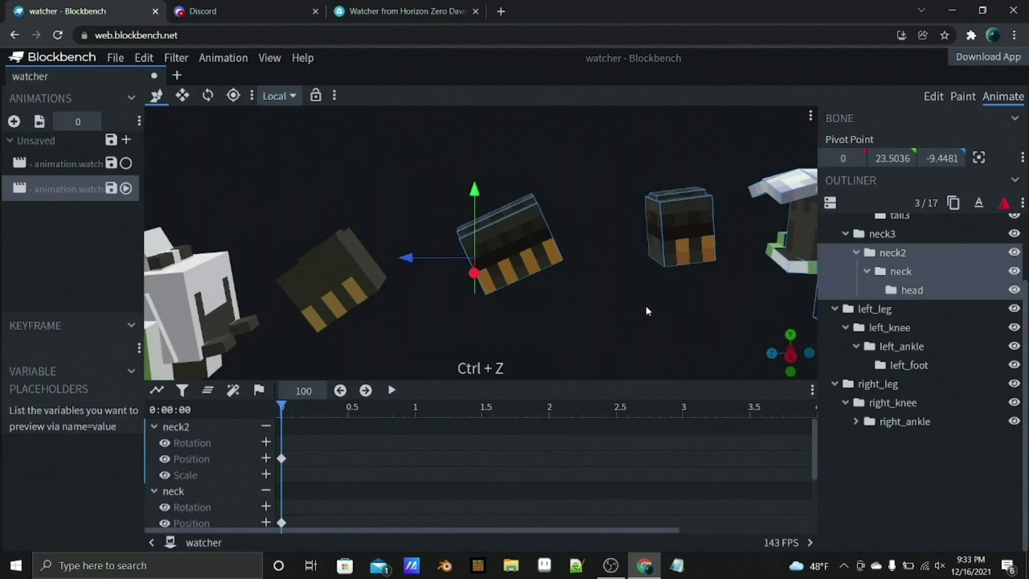
{"action": "right_click_drag", "start_coordinate": [647, 310], "coordinate": [544, 351]}
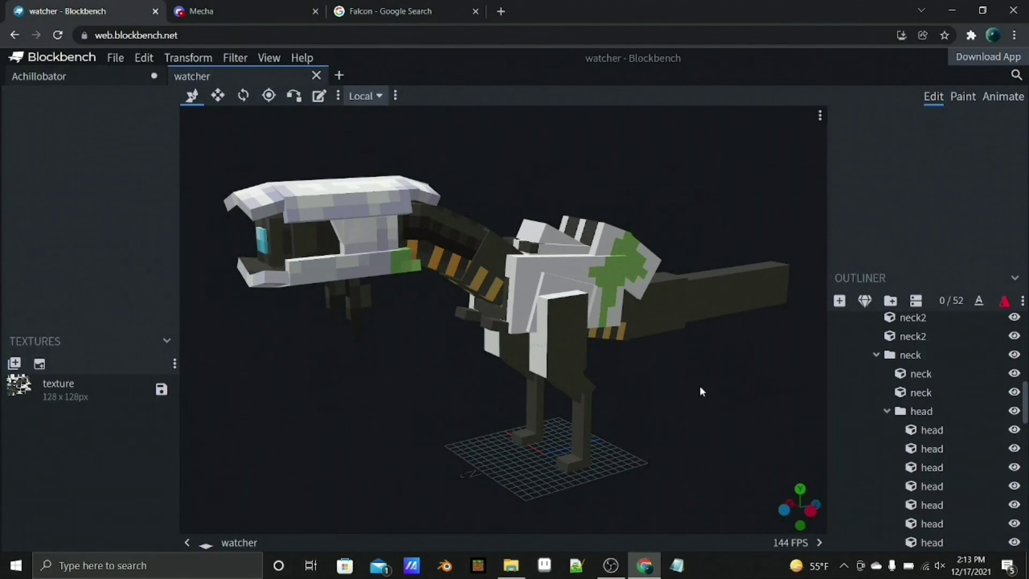
- Select the second watcher animation to spread the body parts apart and return to texture painting
{"action": "left_click", "coordinate": [1000, 97]}
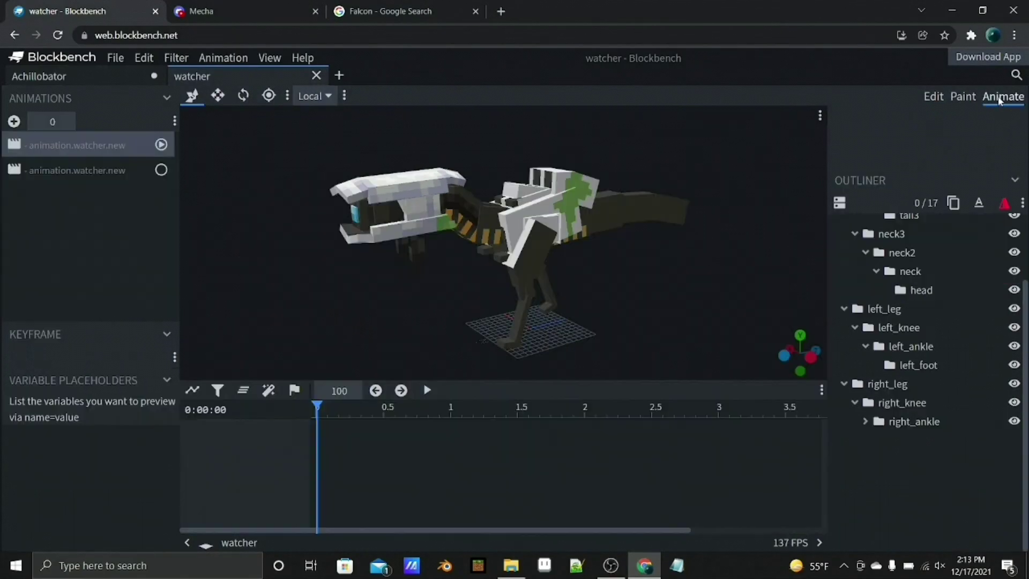
{"action": "left_click", "coordinate": [67, 172]}
{"action": "left_click", "coordinate": [963, 96]}
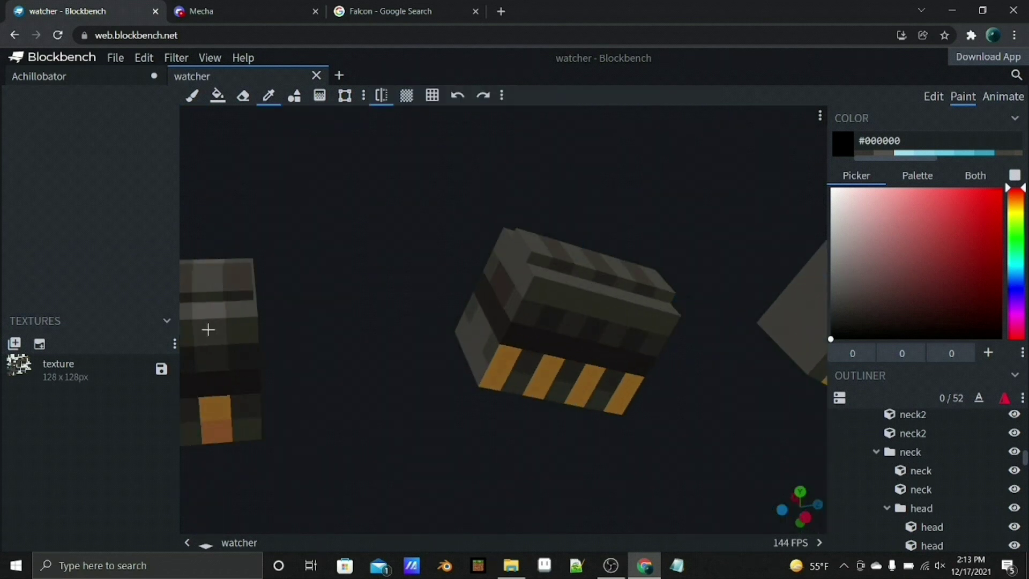
- Sample #595250 and paint lighter pixels along the middle neck segment's top ledge and the upper row of its side
{"action": "left_click", "coordinate": [473, 195], "text": "alt"}
{"action": "scroll", "coordinate": [397, 274], "scroll_direction": "up", "scroll_amount": 3}
{"action": "scroll", "coordinate": [472, 287], "scroll_direction": "up", "scroll_amount": 1}
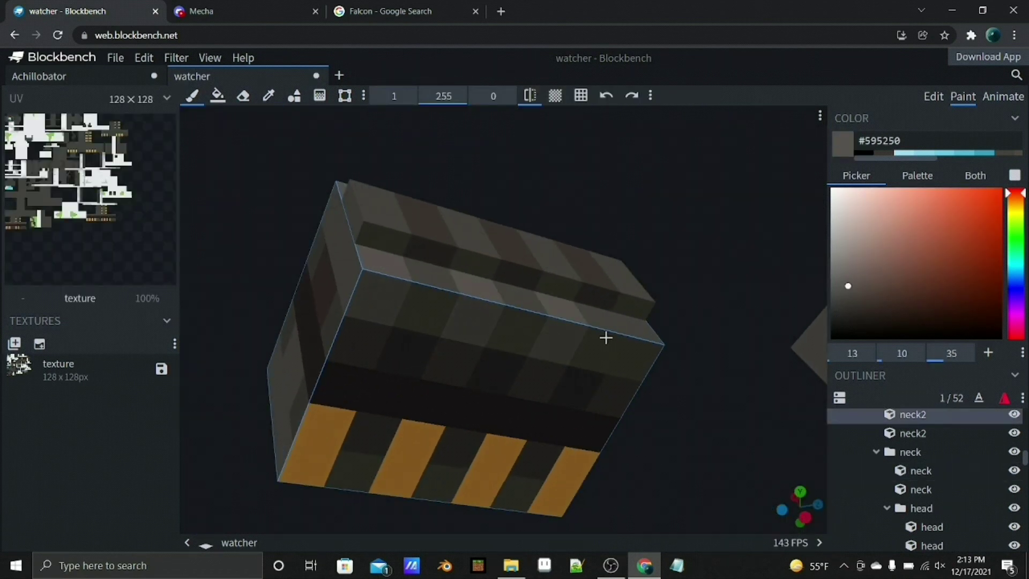
- Sample #d68145 from the front neck segment and paint the lower stripe pixels on the middle segment's side and its underside stripe pixels
{"action": "scroll", "coordinate": [635, 327], "scroll_direction": "down", "scroll_amount": 5}
{"action": "left_click_drag", "start_coordinate": [632, 355], "coordinate": [491, 388]}
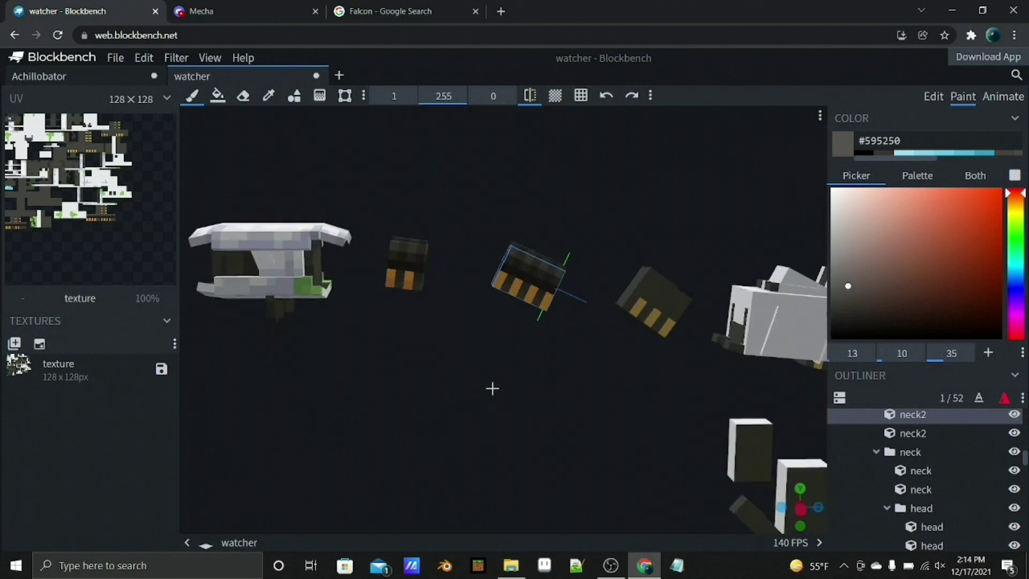
{"action": "scroll", "coordinate": [645, 354], "scroll_direction": "up", "scroll_amount": 5}
{"action": "right_click_drag", "start_coordinate": [634, 396], "coordinate": [457, 361]}
{"action": "scroll", "coordinate": [457, 361], "scroll_direction": "up", "scroll_amount": 2}
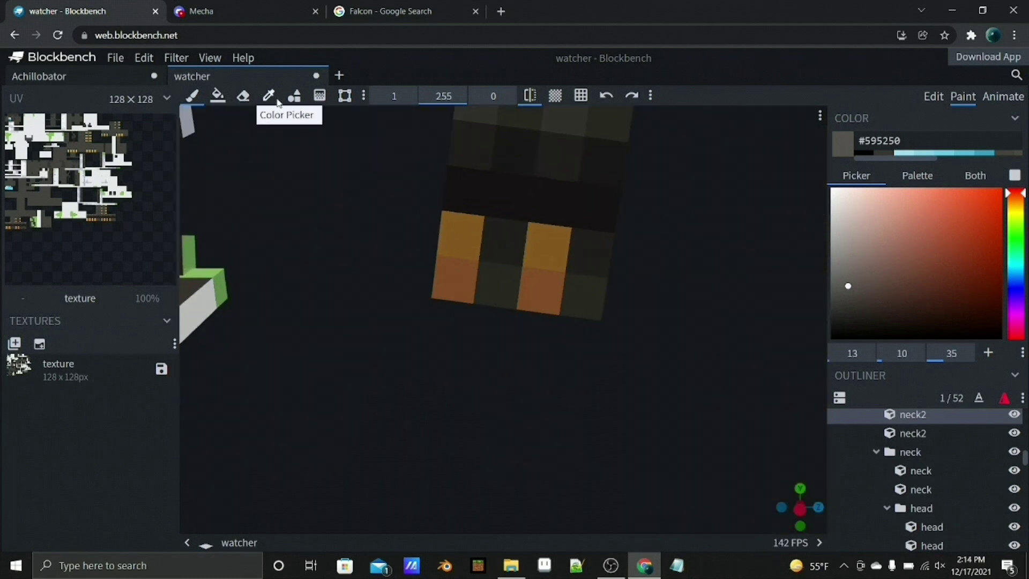
{"action": "left_click", "coordinate": [268, 96]}
{"action": "left_click", "coordinate": [454, 280]}
{"action": "left_click_drag", "start_coordinate": [422, 250], "coordinate": [693, 246]}
{"action": "left_click", "coordinate": [693, 246]}
{"action": "scroll", "coordinate": [643, 298], "scroll_direction": "up", "scroll_amount": 2}
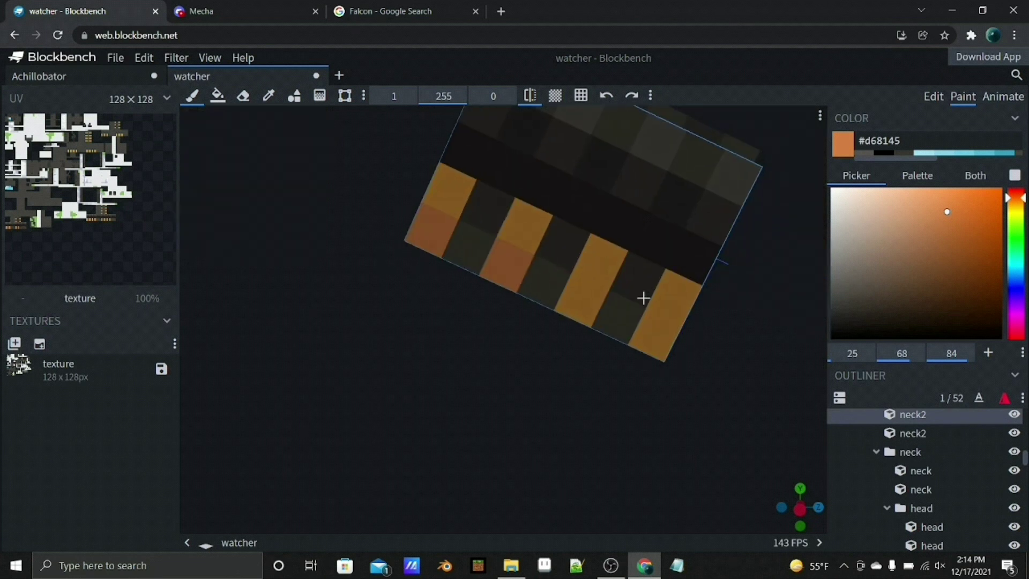
{"action": "left_click_drag", "start_coordinate": [592, 402], "coordinate": [555, 385]}
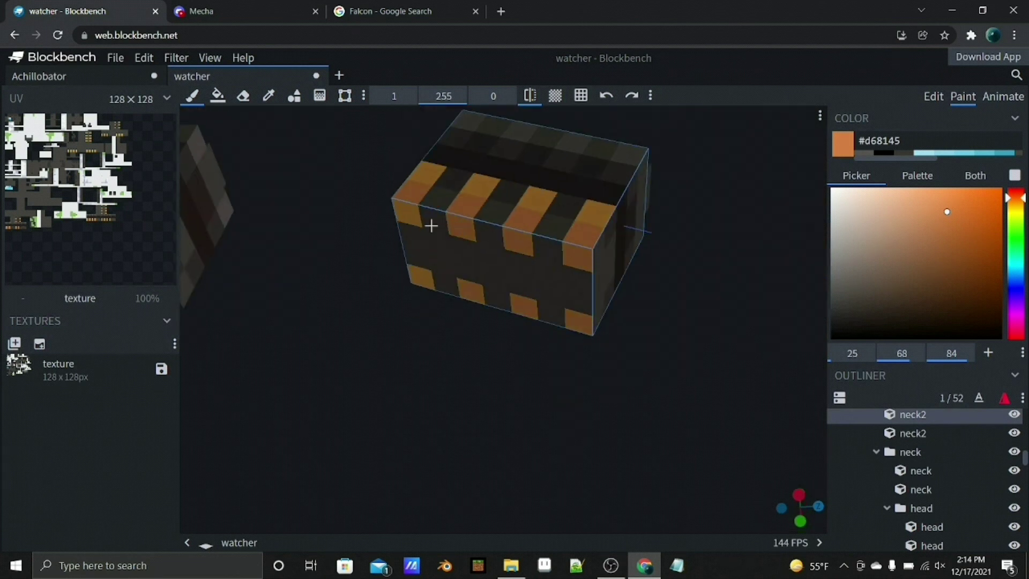
{"action": "left_click_drag", "start_coordinate": [431, 226], "coordinate": [570, 307]}
- Sample #3b3534 and paint shading pixels on the middle neck segment's underside with mirror painting off, restoring mirroring when finished
{"action": "left_click", "coordinate": [279, 98]}
{"action": "left_click", "coordinate": [391, 280]}
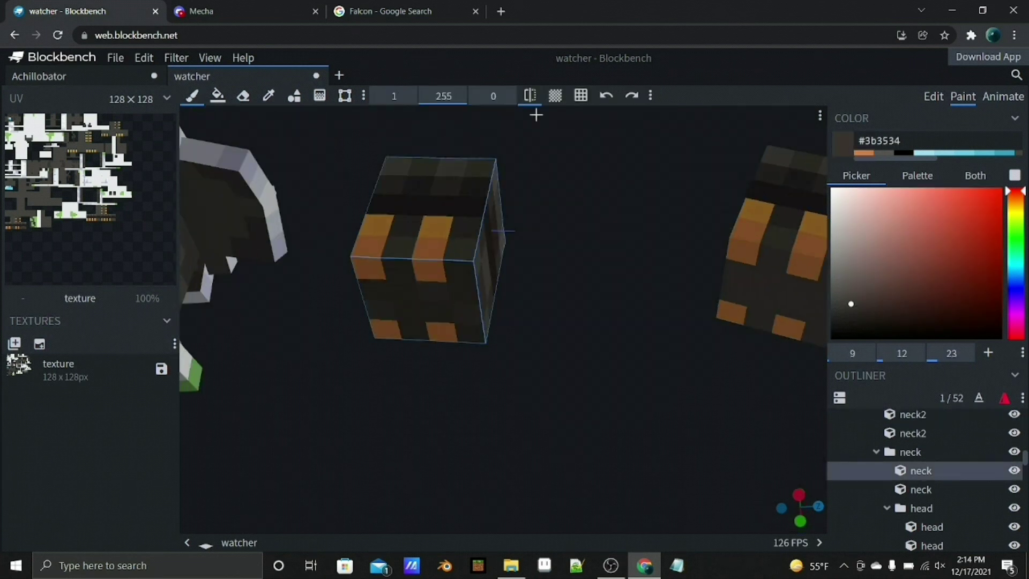
{"action": "left_click_drag", "start_coordinate": [535, 110], "coordinate": [565, 261]}
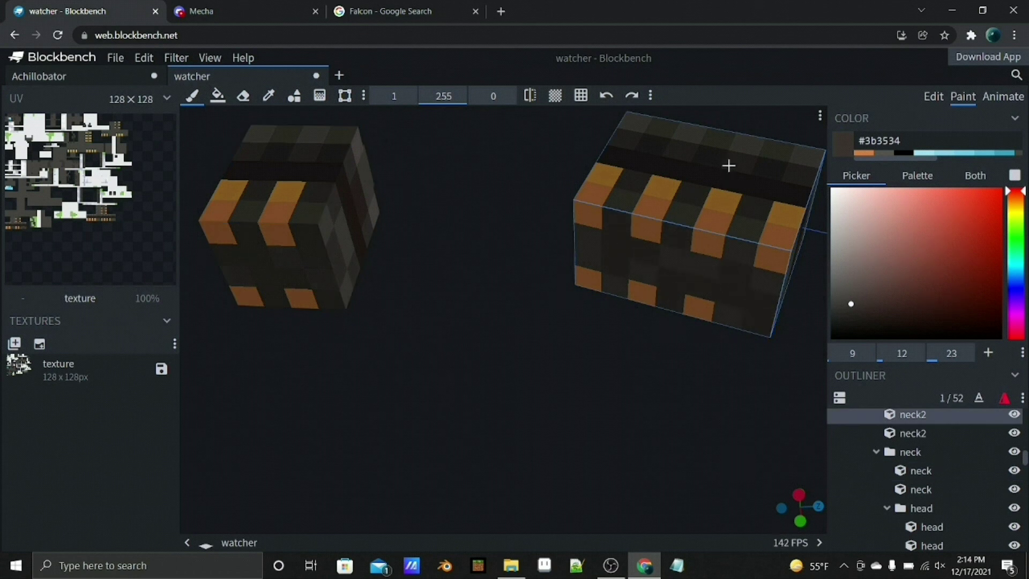
{"action": "scroll", "coordinate": [735, 318], "scroll_direction": "down", "scroll_amount": 3}
{"action": "left_click", "coordinate": [529, 96]}
{"action": "mouse_move", "coordinate": [535, 123]}
{"action": "left_mouse_down"}
{"action": "mouse_move", "coordinate": [560, 172]}
{"action": "mouse_move", "coordinate": [503, 229]}
{"action": "mouse_move", "coordinate": [552, 250]}
{"action": "mouse_move", "coordinate": [484, 204]}
{"action": "mouse_move", "coordinate": [620, 243]}
{"action": "mouse_move", "coordinate": [409, 198]}
{"action": "mouse_move", "coordinate": [429, 206]}
{"action": "left_mouse_up"}
{"action": "scroll", "coordinate": [427, 219], "scroll_direction": "up", "scroll_amount": 3}
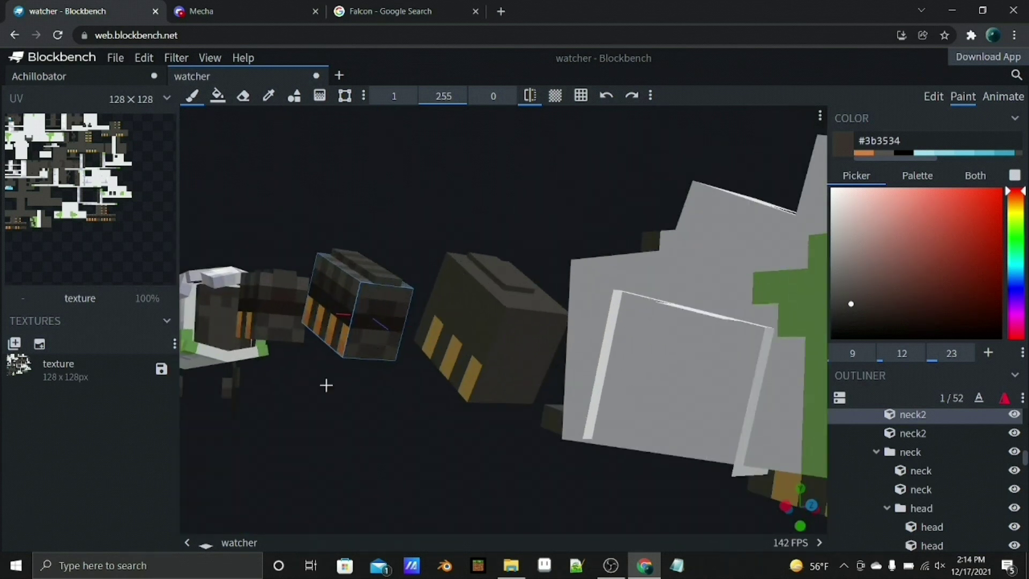
{"action": "left_click_drag", "start_coordinate": [326, 385], "coordinate": [477, 423]}
{"action": "left_click_drag", "start_coordinate": [356, 343], "coordinate": [425, 412]}
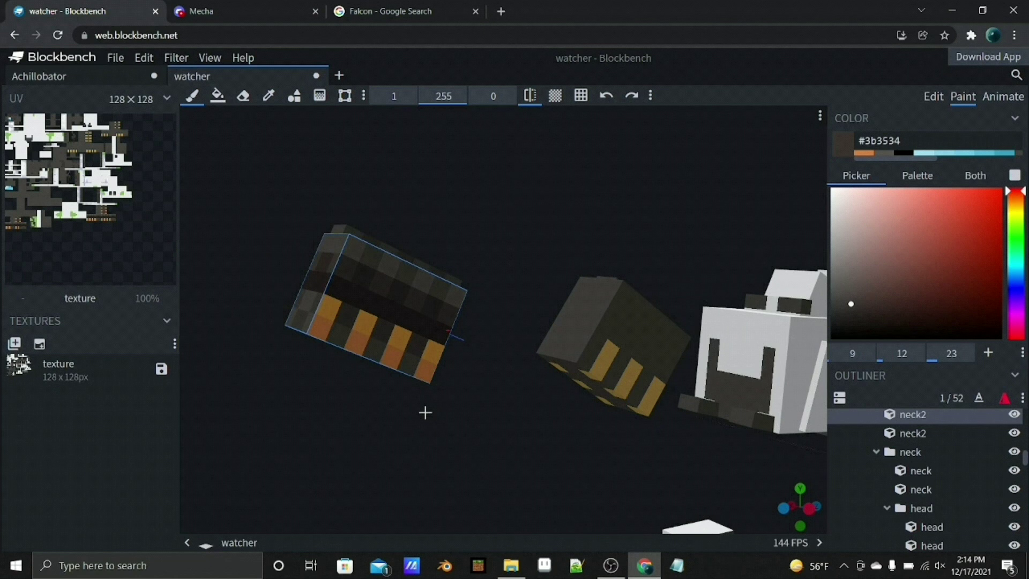
{"action": "left_click_drag", "start_coordinate": [512, 461], "coordinate": [416, 416]}
- Sample #e0973f from the middle neck segment and fill all the rear neck segment's stripes with it in Colors fill mode
{"action": "right_click", "coordinate": [416, 415]}
{"action": "left_click", "coordinate": [268, 96]}
{"action": "left_click", "coordinate": [310, 276]}
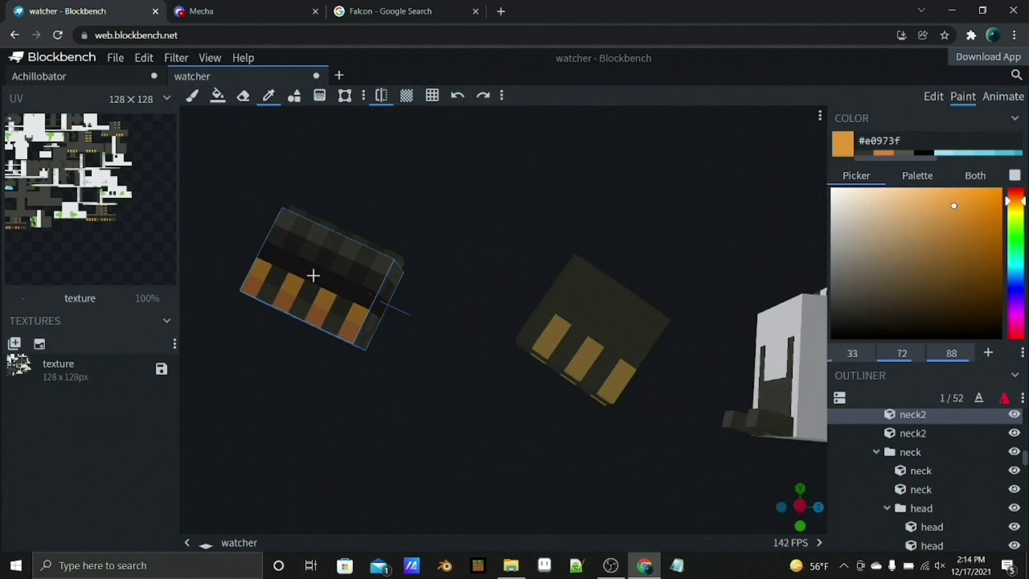
{"action": "left_click", "coordinate": [217, 96]}
{"action": "left_click", "coordinate": [385, 96]}
{"action": "left_click", "coordinate": [425, 156]}
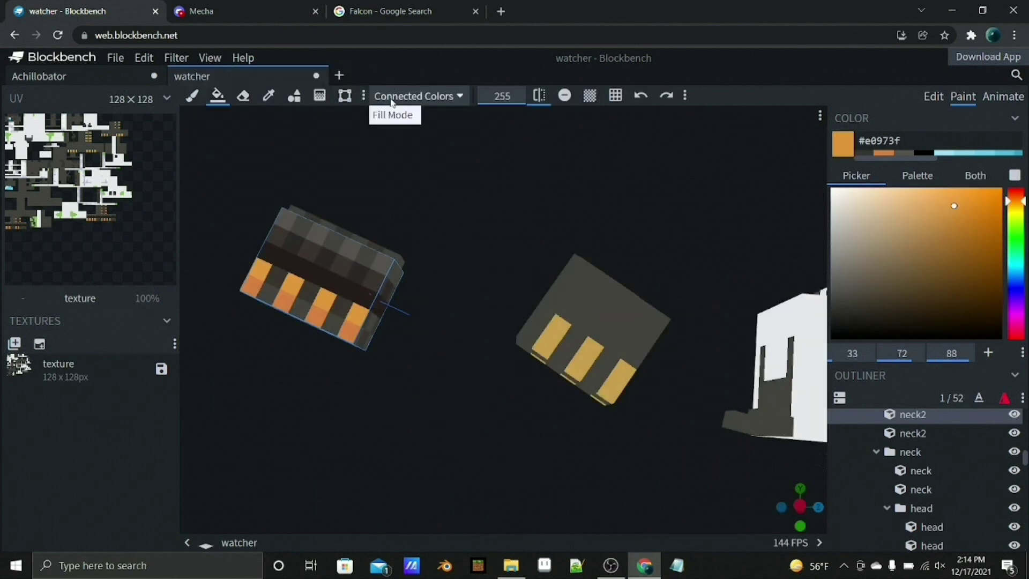
{"action": "left_click", "coordinate": [392, 96]}
{"action": "left_click", "coordinate": [394, 174]}
{"action": "left_click_drag", "start_coordinate": [287, 108], "coordinate": [321, 160]}
{"action": "left_click_drag", "start_coordinate": [375, 267], "coordinate": [453, 386]}
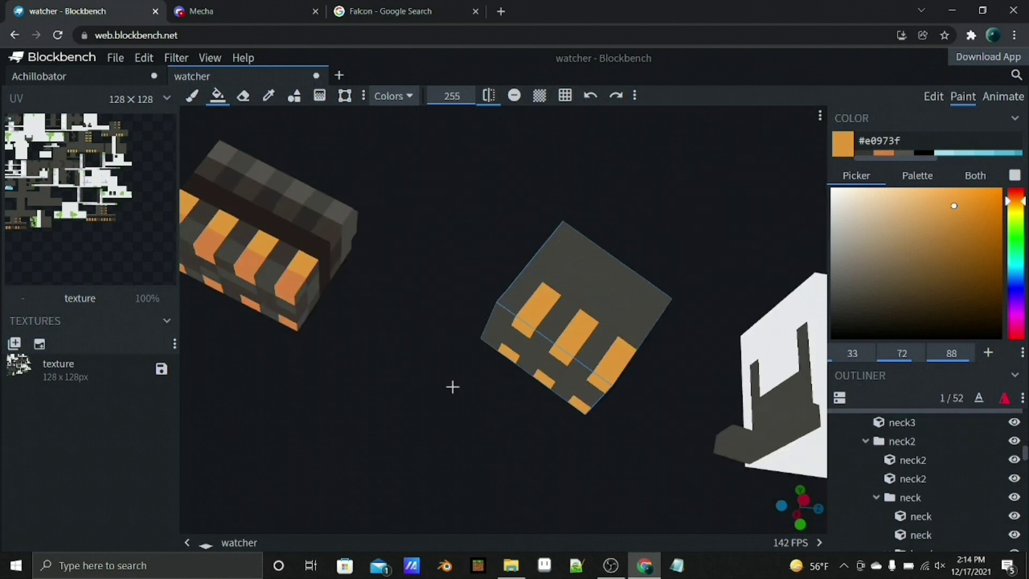
- Sample #3b3534 from the middle neck segment and paint the upper pixels between the stripes on the rear neck segment's side
{"action": "left_click", "coordinate": [266, 99]}
{"action": "left_click", "coordinate": [545, 278]}
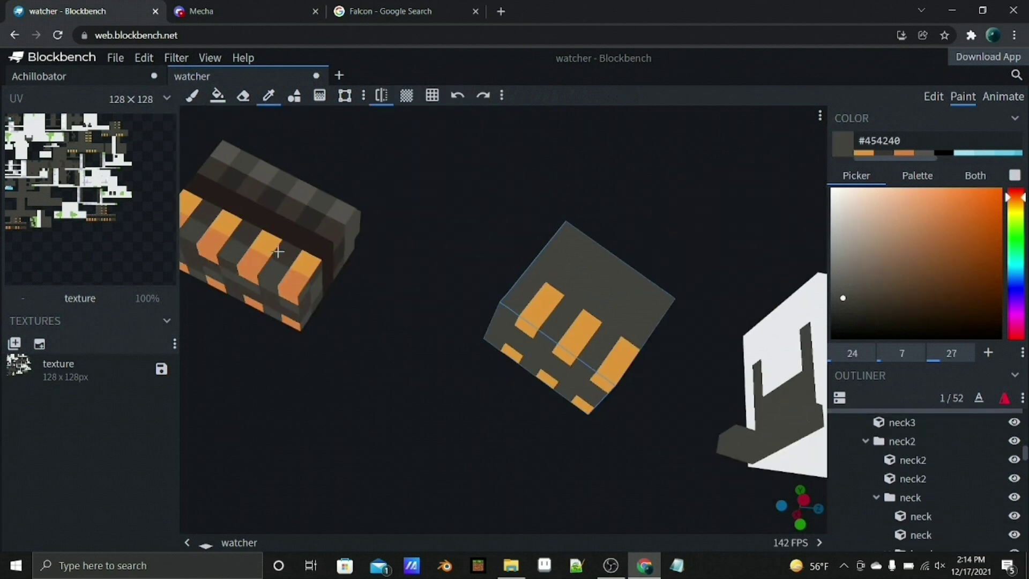
{"action": "left_click", "coordinate": [277, 251]}
{"action": "key", "text": "b"}
{"action": "left_click", "coordinate": [562, 307]}
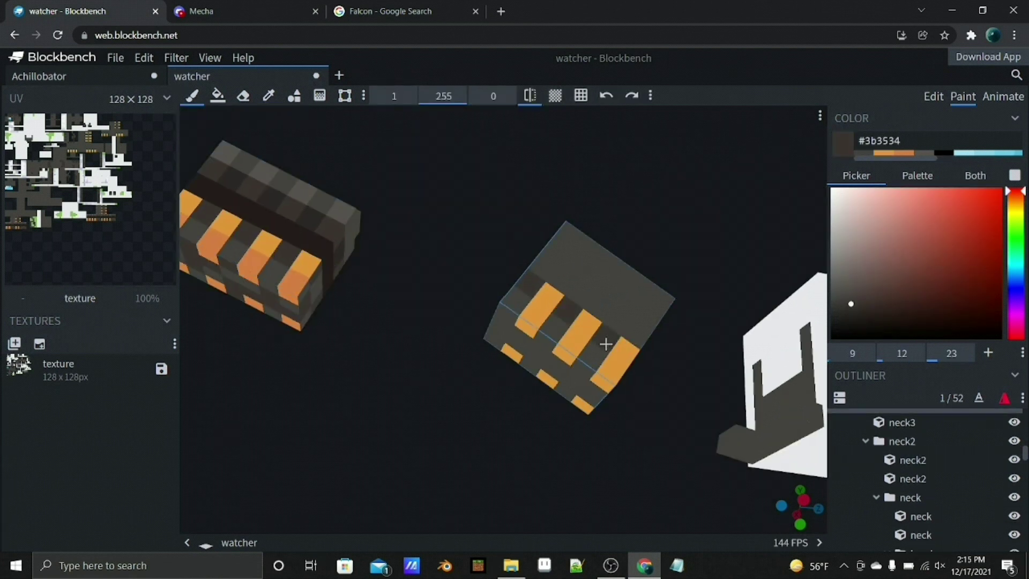
{"action": "mouse_move", "coordinate": [619, 214]}
{"action": "left_mouse_down"}
{"action": "mouse_move", "coordinate": [609, 220]}
{"action": "mouse_move", "coordinate": [624, 254]}
{"action": "left_mouse_up"}
- Sample #271f1f from the middle neck segment and paint a dark band above the rear neck segment's side stripes
{"action": "left_click", "coordinate": [267, 96]}
{"action": "left_click", "coordinate": [300, 252]}
{"action": "key", "text": "b"}
{"action": "left_click", "coordinate": [552, 296]}
- Sample #3b3534 and paint the row directly above the dark band on the rear neck segment's side
{"action": "left_click", "coordinate": [268, 96]}
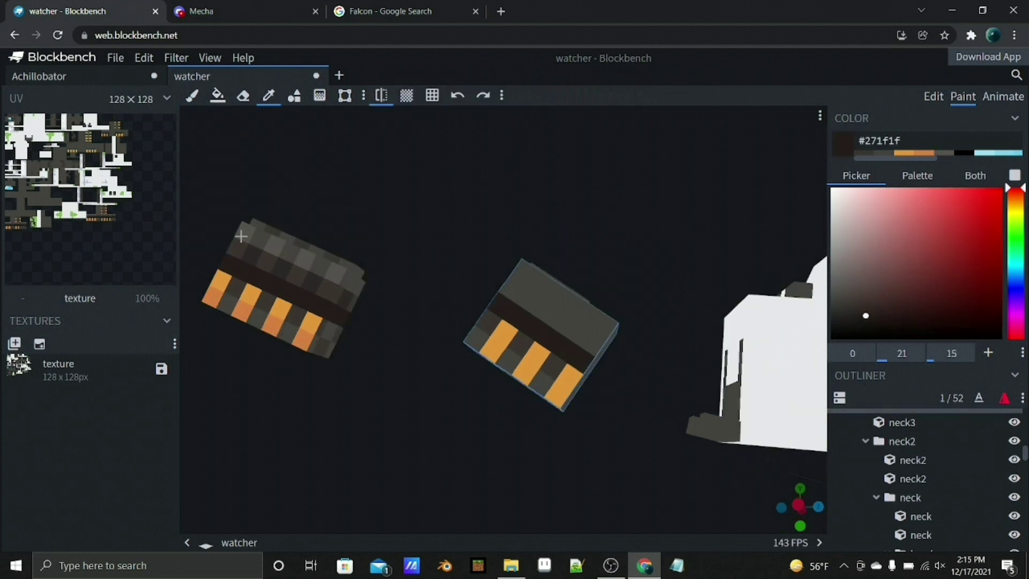
{"action": "left_click", "coordinate": [277, 252]}
{"action": "left_click", "coordinate": [192, 95]}
{"action": "left_click", "coordinate": [525, 298]}
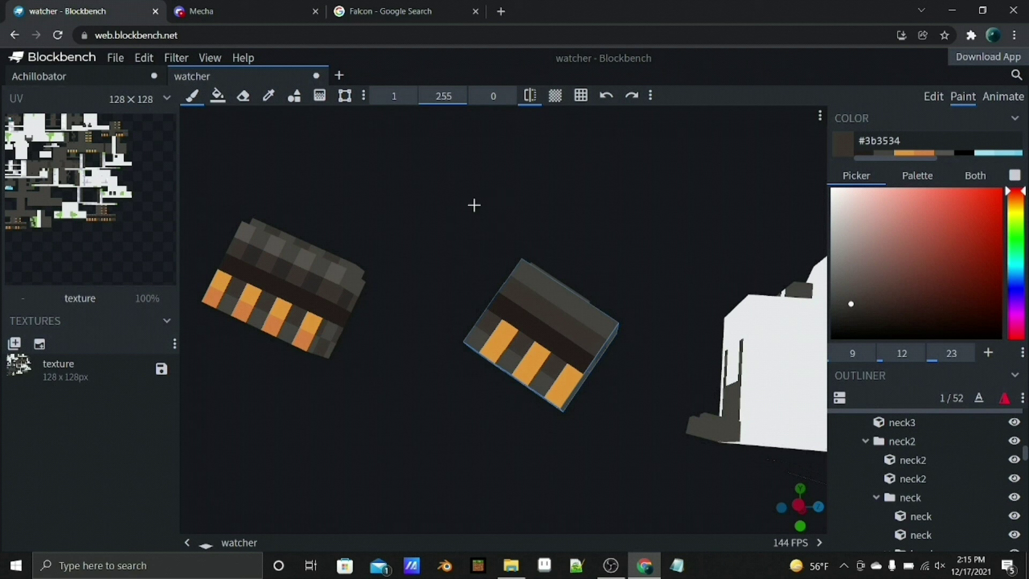
- Sample #312929 and paint alternate pixels in the row above the rear neck segment's dark band, continuing onto its back face
{"action": "left_click", "coordinate": [268, 96]}
{"action": "left_click", "coordinate": [256, 248]}
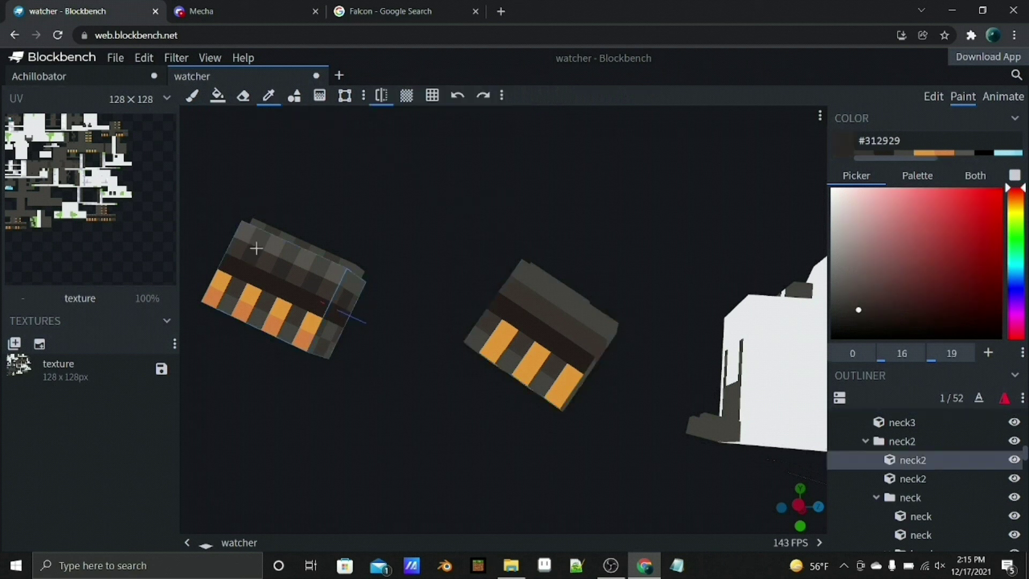
{"action": "key", "text": "b"}
{"action": "mouse_move", "coordinate": [486, 269]}
{"action": "left_mouse_down"}
{"action": "mouse_move", "coordinate": [538, 312]}
{"action": "mouse_move", "coordinate": [420, 333]}
{"action": "mouse_move", "coordinate": [480, 312]}
{"action": "mouse_move", "coordinate": [423, 333]}
{"action": "mouse_move", "coordinate": [412, 363]}
{"action": "left_mouse_up"}
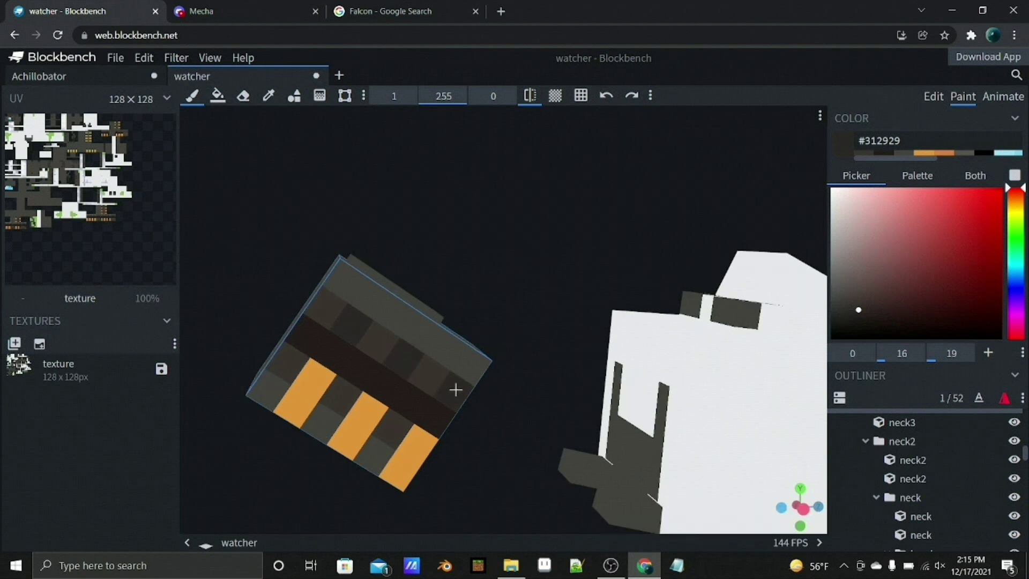
{"action": "left_click_drag", "start_coordinate": [455, 389], "coordinate": [547, 292]}
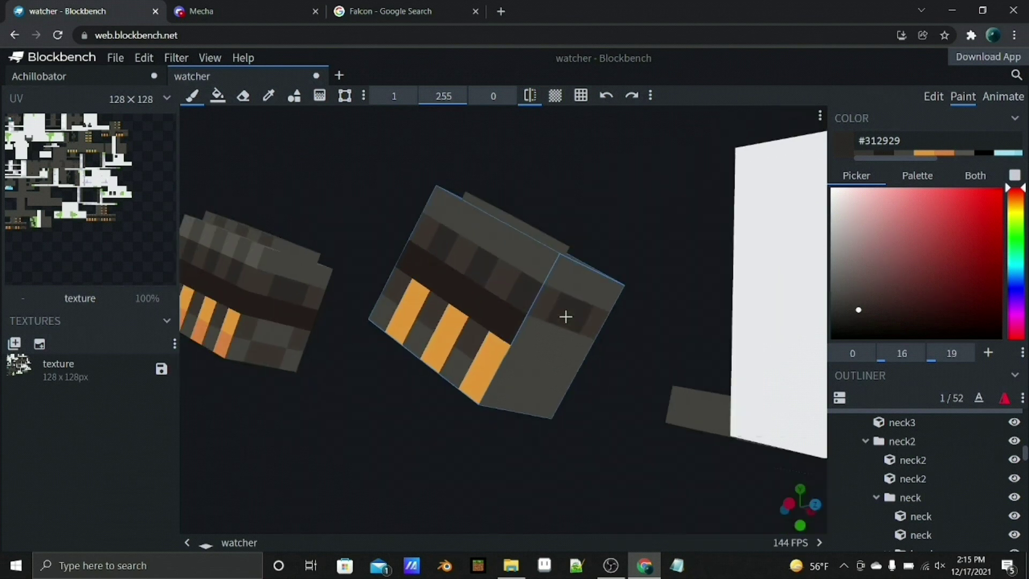
- Sample #271f1f and continue the dark band across the rear neck segment's back and front faces
{"action": "left_click", "coordinate": [270, 95]}
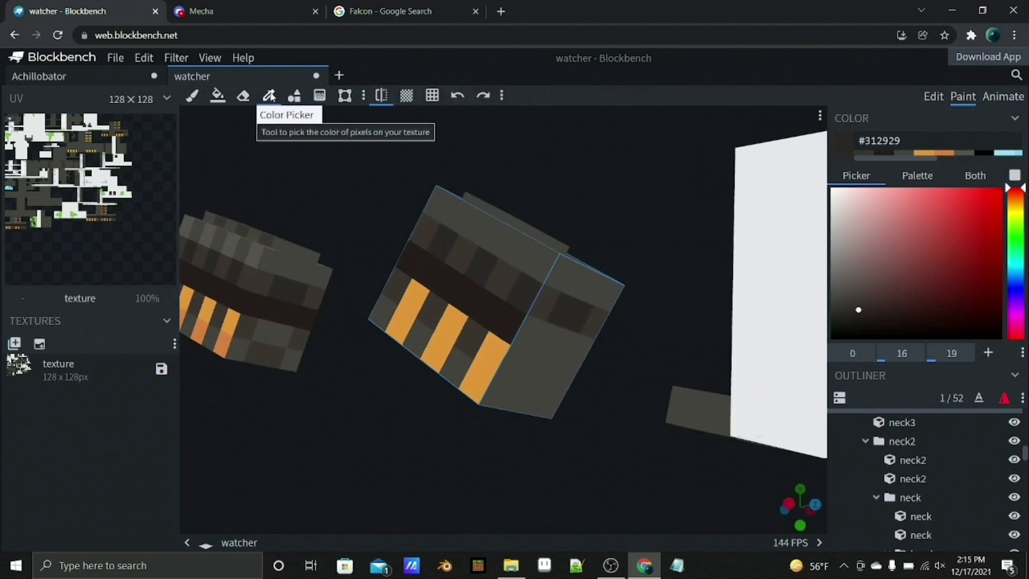
{"action": "key", "text": "b"}
{"action": "left_click_drag", "start_coordinate": [528, 347], "coordinate": [598, 356]}
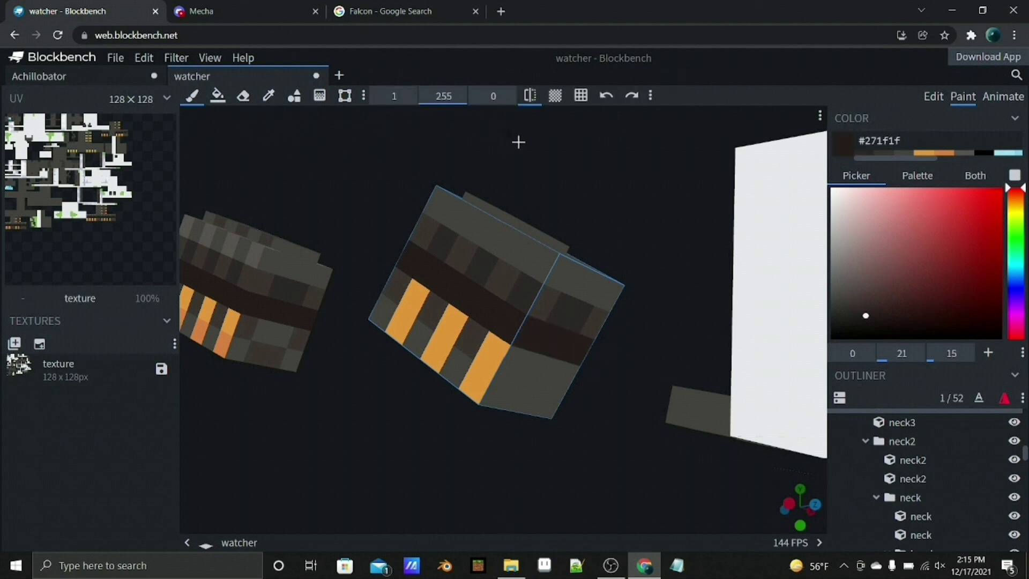
{"action": "left_click_drag", "start_coordinate": [518, 142], "coordinate": [459, 281]}
- Sample #3b3534, paint the row above and pixels below the dark band on the rear neck segment's front face, and show the pixel grid
{"action": "key", "text": "c"}
{"action": "left_click", "coordinate": [452, 236]}
{"action": "key", "text": "b"}
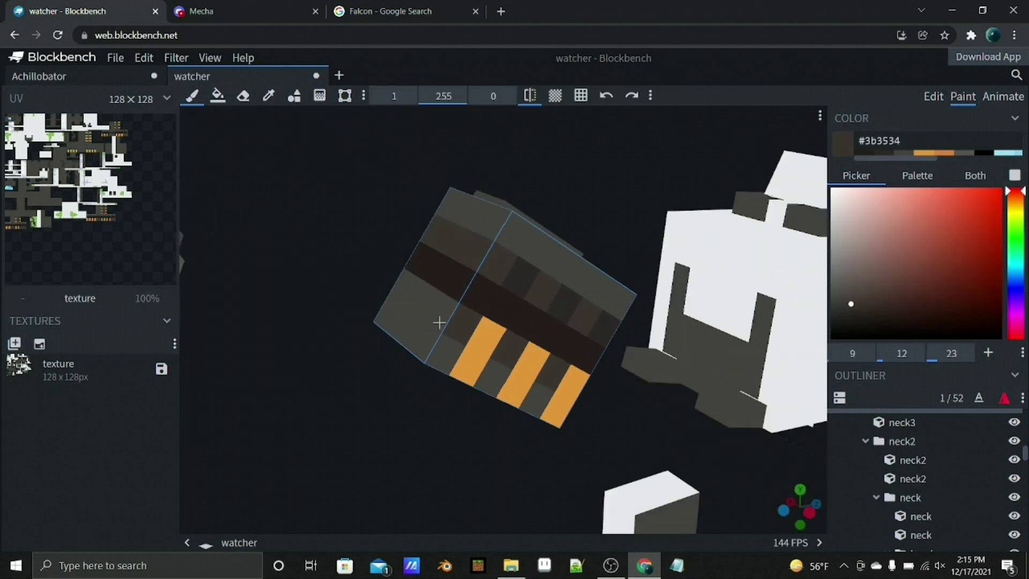
{"action": "left_click", "coordinate": [580, 95]}
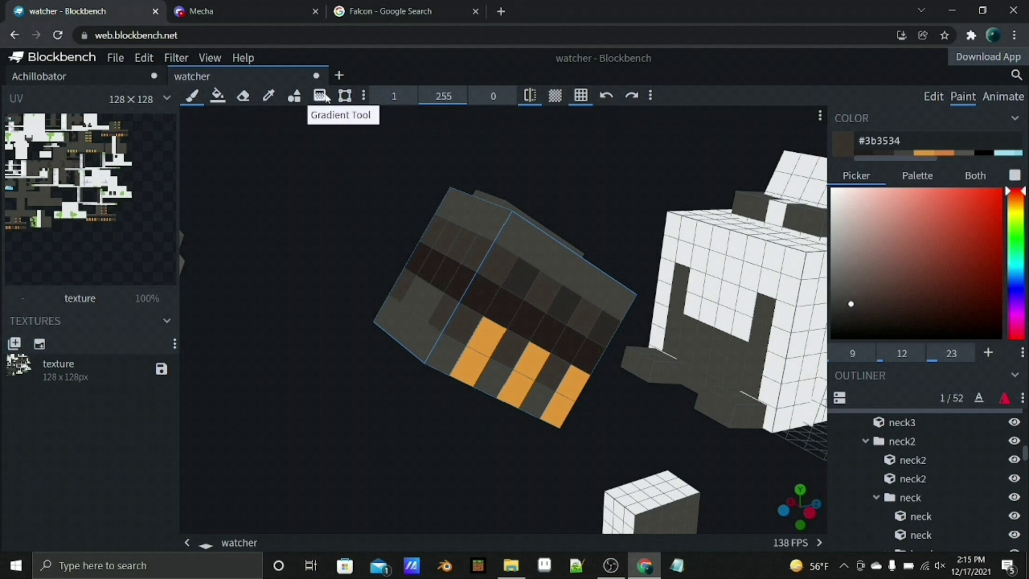
- Sample a darker shade from the rear neck segment's side and paint the outer pixels of the row above its front face's dark band
{"action": "left_click", "coordinate": [262, 105]}
{"action": "left_click", "coordinate": [478, 267]}
{"action": "key", "text": "b"}
{"action": "mouse_move", "coordinate": [370, 201]}
{"action": "left_mouse_down"}
{"action": "mouse_move", "coordinate": [404, 204]}
{"action": "mouse_move", "coordinate": [406, 177]}
{"action": "left_mouse_up"}
- Sample #3b3534 and paint the full row directly below the dark band on the rear neck segment's front face
{"action": "left_click", "coordinate": [268, 95]}
{"action": "left_click", "coordinate": [535, 329]}
{"action": "key", "text": "b"}
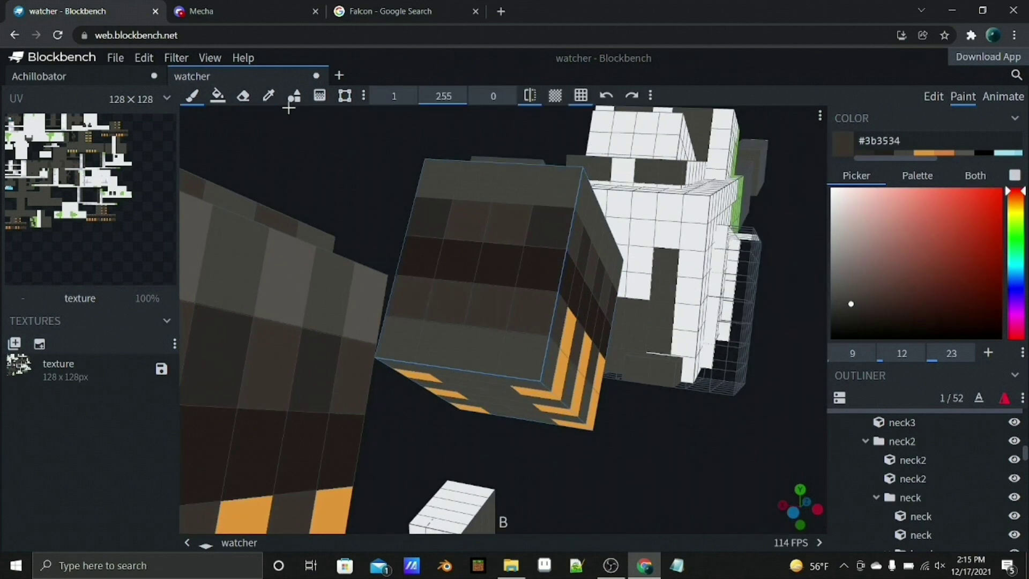
- Sample #454240 and paint over the outer pixels below the dark band on the rear neck segment's front face
{"action": "left_click", "coordinate": [269, 95]}
{"action": "left_click", "coordinate": [516, 328]}
{"action": "key", "text": "b"}
{"action": "left_click_drag", "start_coordinate": [516, 328], "coordinate": [476, 194]}
{"action": "right_click", "coordinate": [477, 194]}
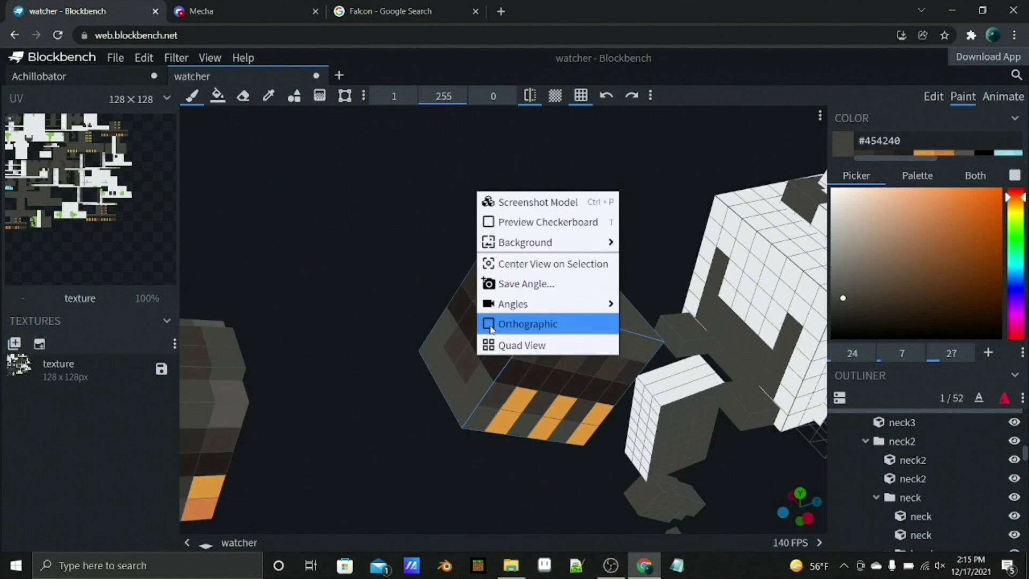
{"action": "left_click", "coordinate": [535, 324]}
- Sample #3b3534 and paint spaced dark patches along the raised ridge on top of the rear neck segment
{"action": "key", "text": "c"}
{"action": "left_click", "coordinate": [498, 305]}
{"action": "key", "text": "b"}
{"action": "mouse_move", "coordinate": [498, 305]}
{"action": "left_mouse_down"}
{"action": "mouse_move", "coordinate": [430, 216]}
{"action": "mouse_move", "coordinate": [590, 245]}
{"action": "mouse_move", "coordinate": [542, 248]}
{"action": "mouse_move", "coordinate": [494, 277]}
{"action": "left_mouse_up"}
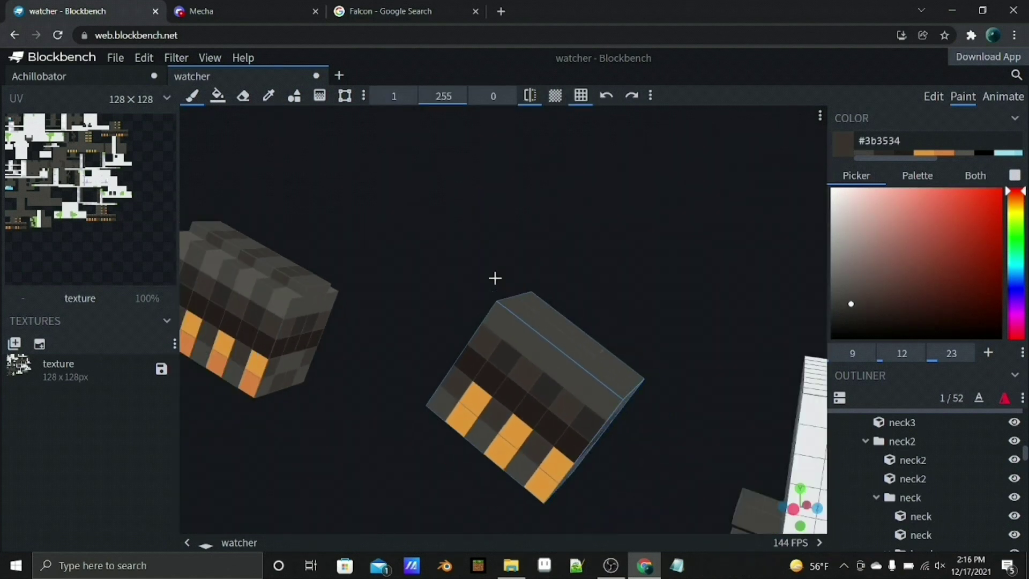
{"action": "scroll", "coordinate": [553, 319], "scroll_direction": "up", "scroll_amount": 2}
{"action": "left_click", "coordinate": [554, 319]}
{"action": "scroll", "coordinate": [581, 321], "scroll_direction": "up", "scroll_amount": 3}
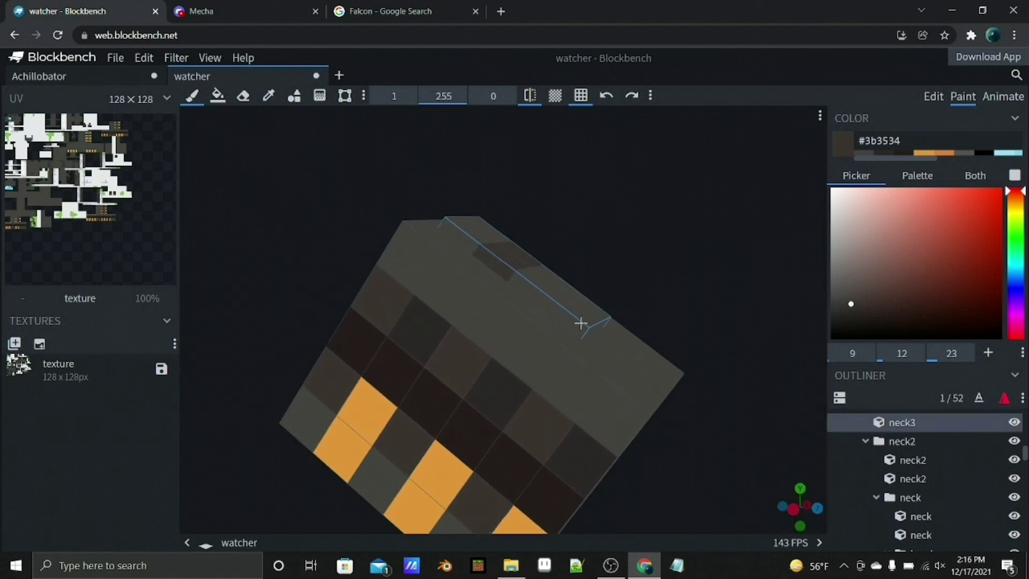
{"action": "left_click_drag", "start_coordinate": [634, 291], "coordinate": [570, 320]}
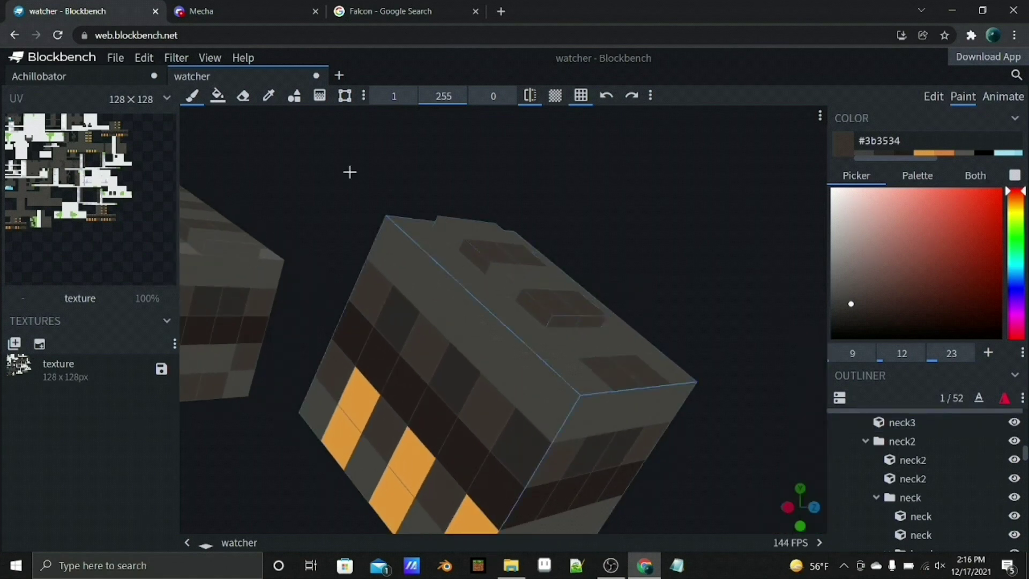
- Sample #595250 from the middle neck segment and paint spaced lighter pixels along the rear neck segment's upper side row and top
{"action": "left_click", "coordinate": [281, 257], "text": "alt"}
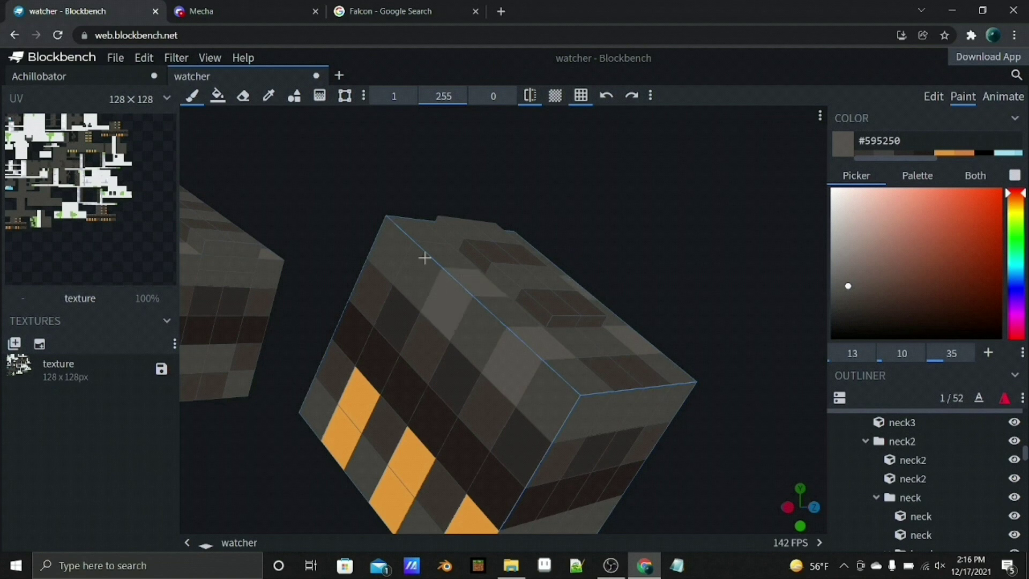
{"action": "left_click_drag", "start_coordinate": [391, 246], "coordinate": [271, 104]}
- Sample #3b3534 and paint a patch of pixels below the dark band on the rear neck segment's back face
{"action": "left_click", "coordinate": [271, 104]}
{"action": "left_click", "coordinate": [592, 223]}
{"action": "key", "text": "b"}
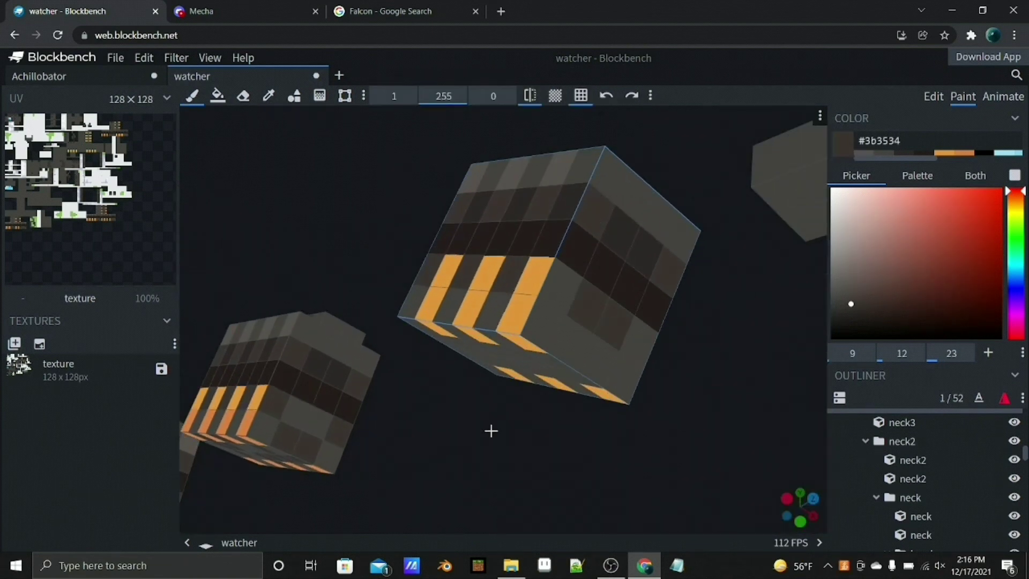
- With mirror painting off, paint scattered #3b3534 pixels on the rear neck segment's underside, then re-enable mirror painting
{"action": "left_click_drag", "start_coordinate": [491, 430], "coordinate": [487, 200]}
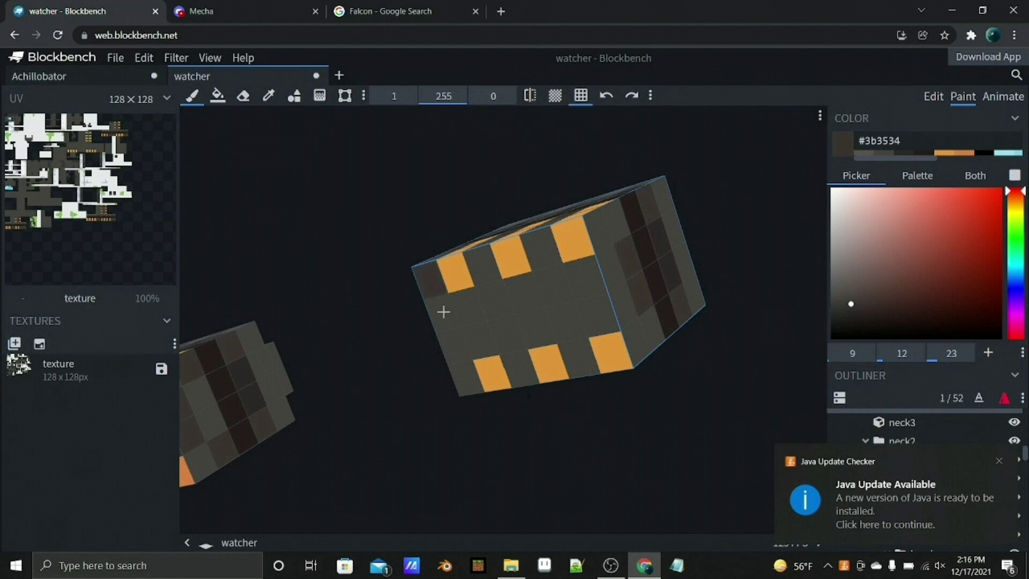
{"action": "left_click_drag", "start_coordinate": [497, 329], "coordinate": [507, 298]}
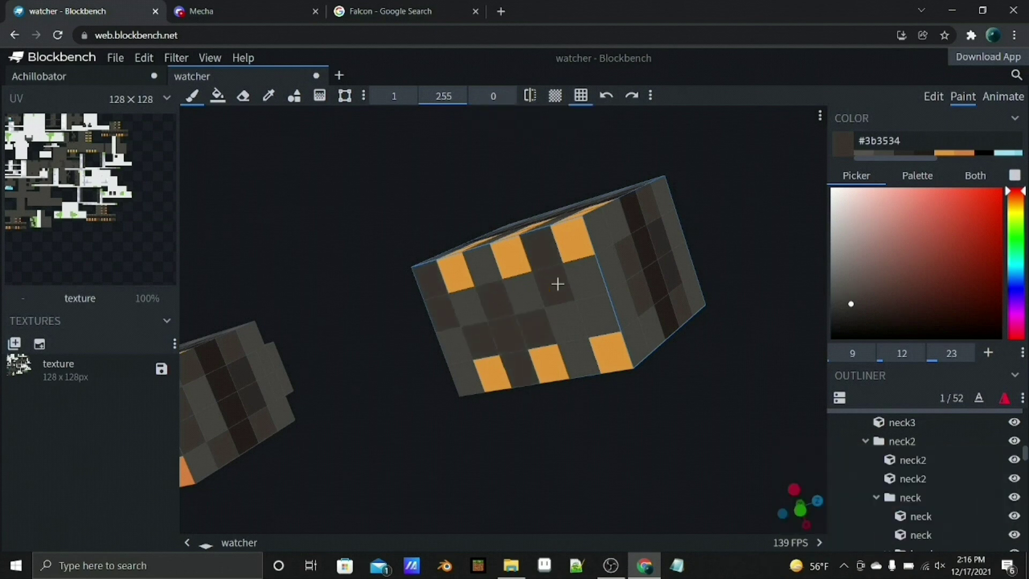
{"action": "scroll", "coordinate": [580, 321], "scroll_direction": "down", "scroll_amount": 5}
{"action": "left_click", "coordinate": [530, 95]}
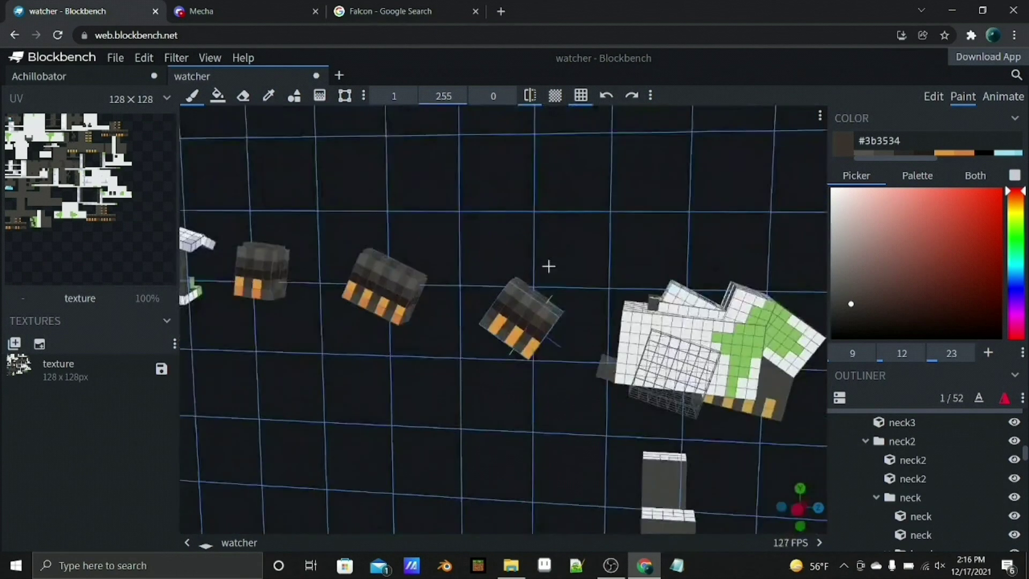
- Hide the pixel grid, sample #cccedc from the head, and paint a shading pixel on the head's slanted white side piece
{"action": "left_click_drag", "start_coordinate": [546, 267], "coordinate": [567, 261]}
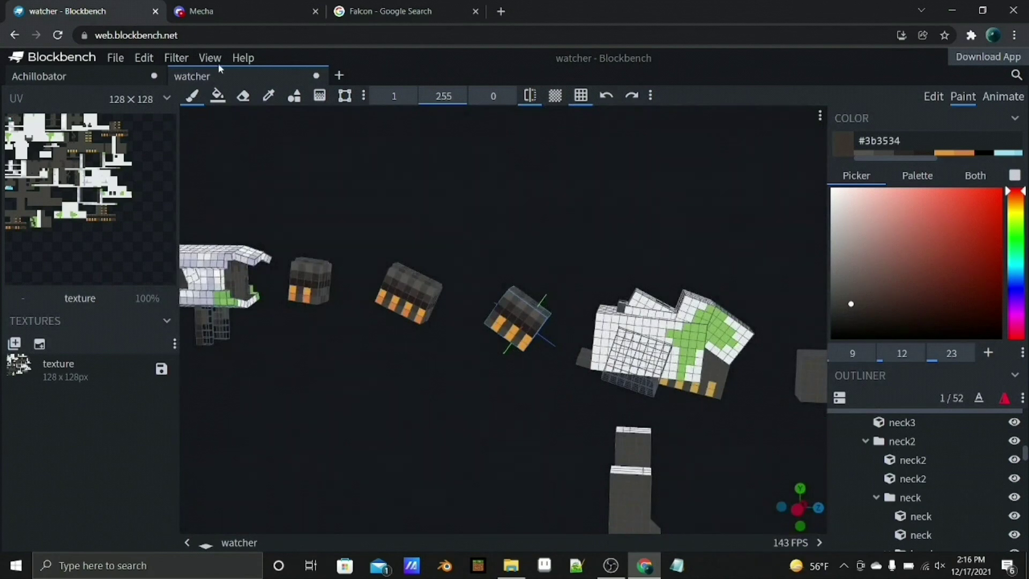
{"action": "left_click", "coordinate": [581, 95]}
{"action": "mouse_move", "coordinate": [576, 176]}
{"action": "left_mouse_down"}
{"action": "mouse_move", "coordinate": [576, 271]}
{"action": "mouse_move", "coordinate": [661, 168]}
{"action": "left_mouse_up"}
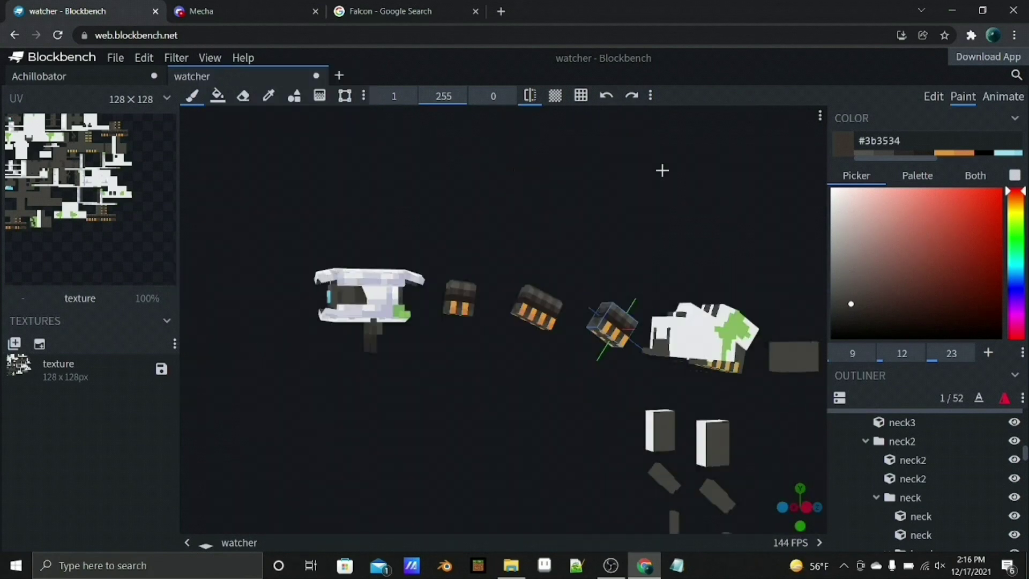
{"action": "scroll", "coordinate": [530, 179], "scroll_direction": "up", "scroll_amount": 6}
{"action": "key", "text": "c"}
{"action": "left_click", "coordinate": [355, 313]}
{"action": "key", "text": "b"}
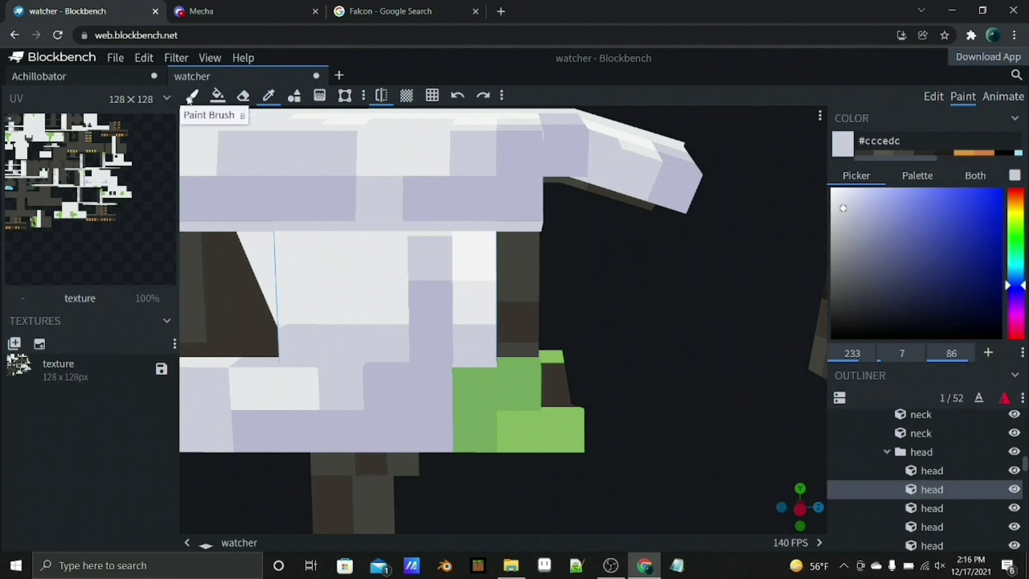
{"action": "mouse_move", "coordinate": [339, 283]}
{"action": "left_mouse_down"}
{"action": "mouse_move", "coordinate": [356, 282]}
{"action": "mouse_move", "coordinate": [492, 403]}
{"action": "left_mouse_up"}
{"action": "scroll", "coordinate": [493, 403], "scroll_direction": "down", "scroll_amount": 5}
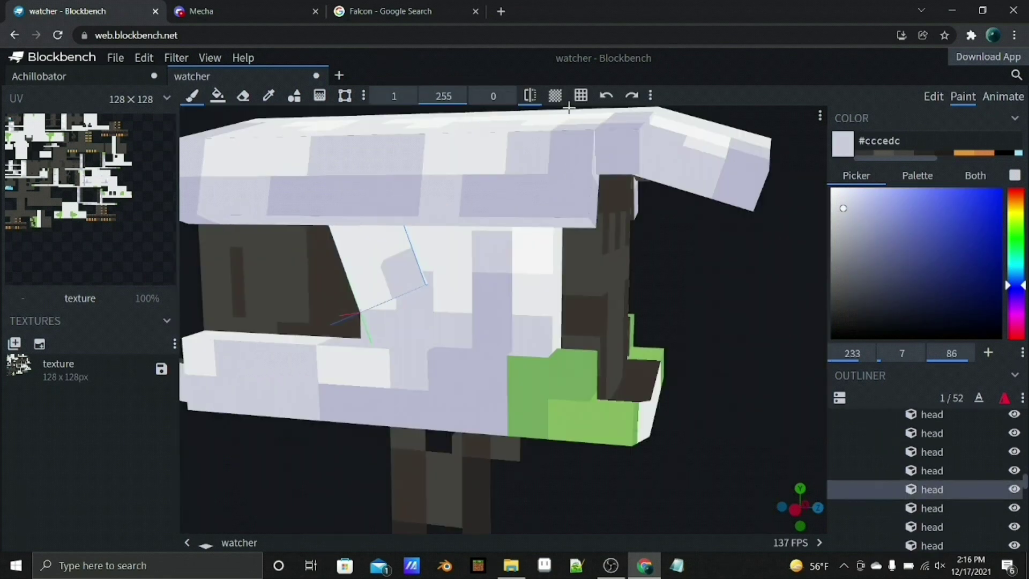
{"action": "left_click", "coordinate": [581, 96]}
{"action": "scroll", "coordinate": [434, 268], "scroll_direction": "down", "scroll_amount": 5}
{"action": "scroll", "coordinate": [439, 272], "scroll_direction": "down", "scroll_amount": 8}
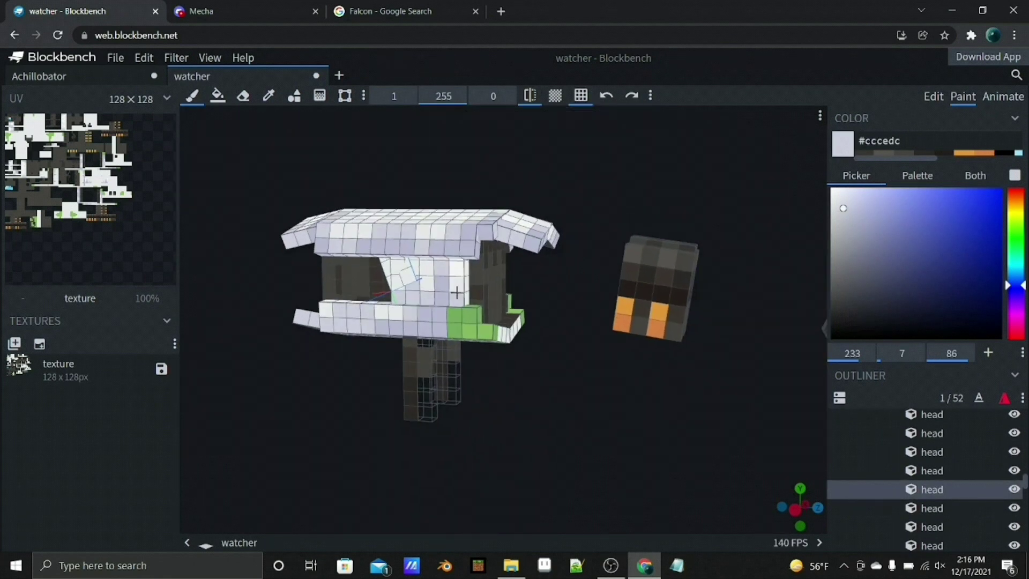
{"action": "left_click", "coordinate": [581, 95]}
{"action": "left_click_drag", "start_coordinate": [659, 225], "coordinate": [542, 216]}
{"action": "scroll", "coordinate": [511, 178], "scroll_direction": "up", "scroll_amount": 5}
{"action": "scroll", "coordinate": [511, 178], "scroll_direction": "up", "scroll_amount": 1}
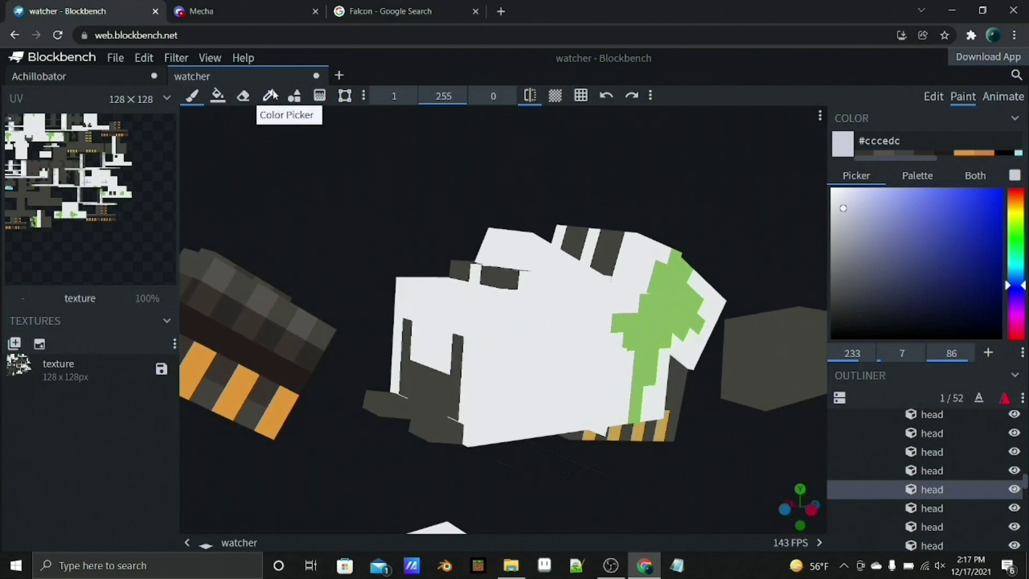
{"action": "left_click", "coordinate": [268, 95]}
{"action": "left_click", "coordinate": [241, 329]}
{"action": "left_click", "coordinate": [581, 96]}
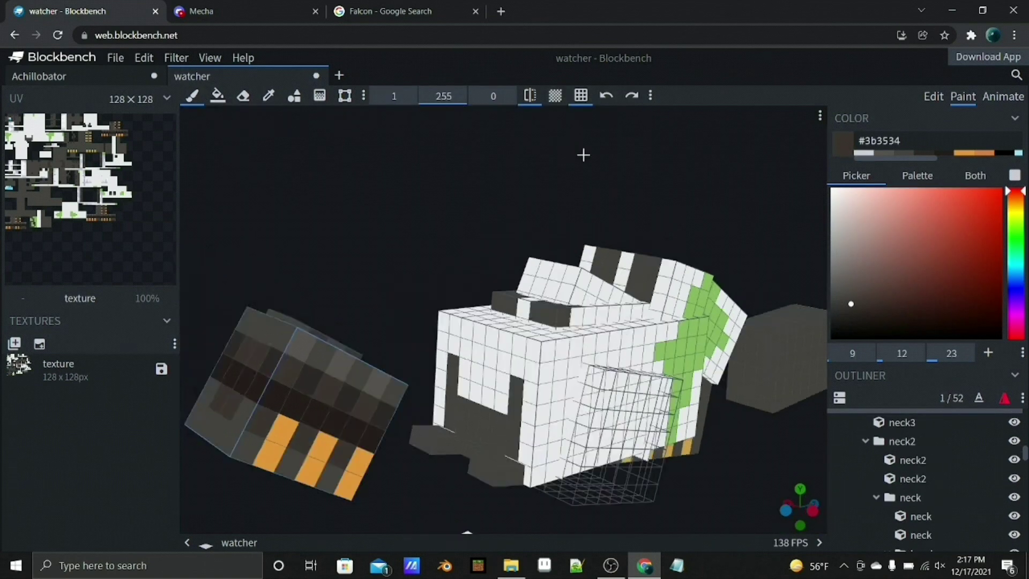
{"action": "left_click_drag", "start_coordinate": [583, 154], "coordinate": [439, 149]}
{"action": "scroll", "coordinate": [445, 253], "scroll_direction": "up", "scroll_amount": 4}
{"action": "scroll", "coordinate": [481, 220], "scroll_direction": "down", "scroll_amount": 6}
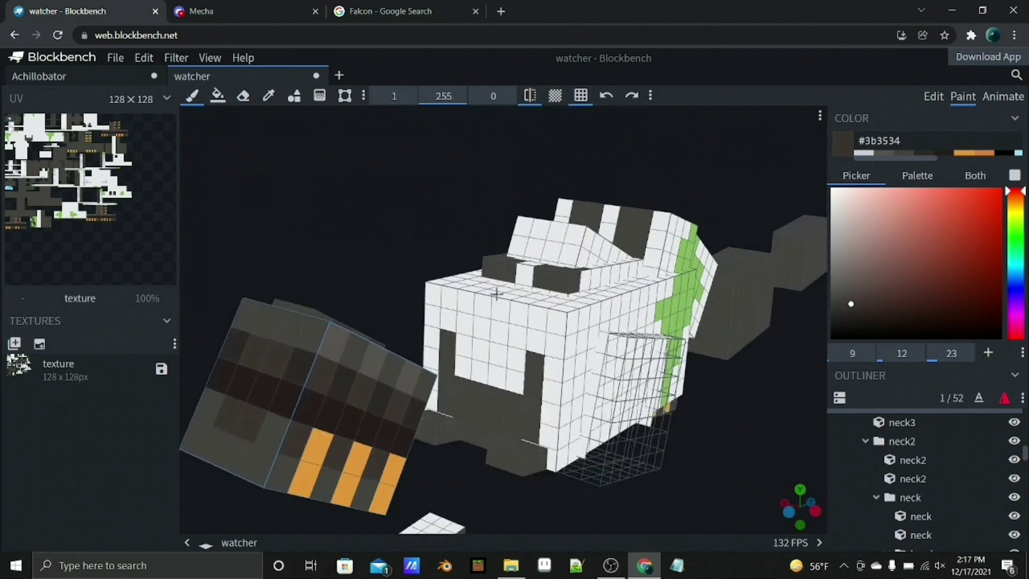
{"action": "mouse_move", "coordinate": [385, 190]}
{"action": "left_mouse_down"}
{"action": "mouse_move", "coordinate": [367, 322]}
{"action": "mouse_move", "coordinate": [316, 329]}
{"action": "mouse_move", "coordinate": [328, 372]}
{"action": "mouse_move", "coordinate": [395, 204]}
{"action": "left_mouse_up"}
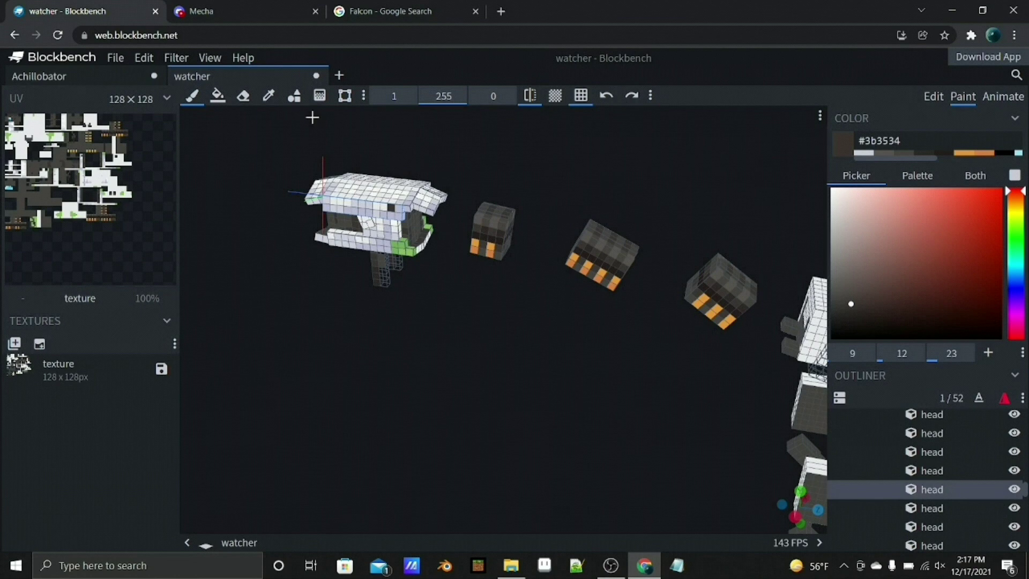
- Sample #cccedc from the head and paint a shaded strip down the narrow front edge of the body's side panel
{"action": "left_click", "coordinate": [269, 95]}
{"action": "left_click", "coordinate": [375, 195]}
{"action": "left_click", "coordinate": [192, 96]}
{"action": "left_click_drag", "start_coordinate": [408, 160], "coordinate": [524, 198]}
{"action": "scroll", "coordinate": [523, 198], "scroll_direction": "up", "scroll_amount": 3}
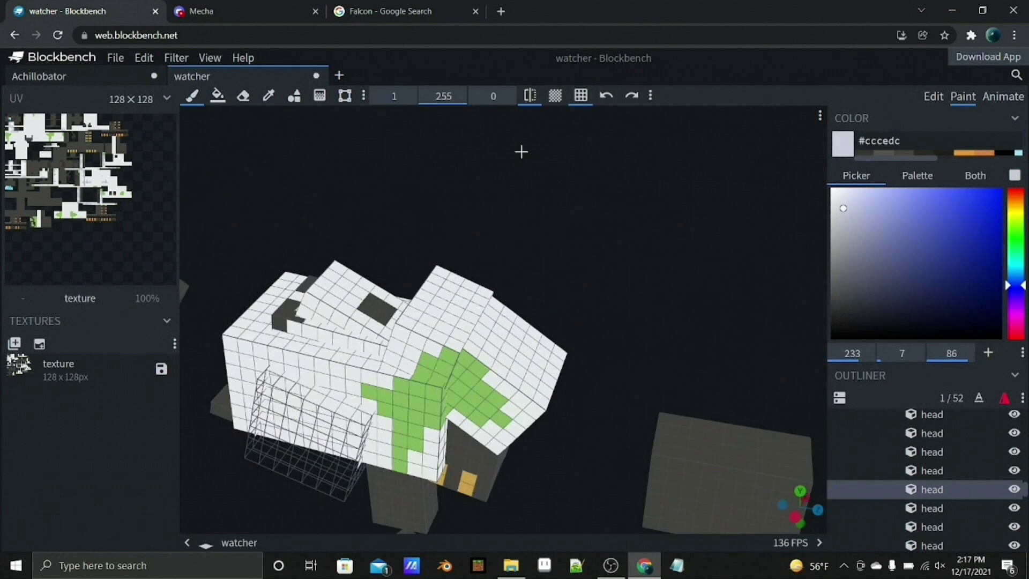
{"action": "left_click", "coordinate": [580, 95]}
{"action": "mouse_move", "coordinate": [632, 140]}
{"action": "left_mouse_down"}
{"action": "mouse_move", "coordinate": [645, 163]}
{"action": "mouse_move", "coordinate": [616, 123]}
{"action": "left_mouse_up"}
{"action": "left_click", "coordinate": [580, 95]}
{"action": "scroll", "coordinate": [632, 184], "scroll_direction": "up", "scroll_amount": 3}
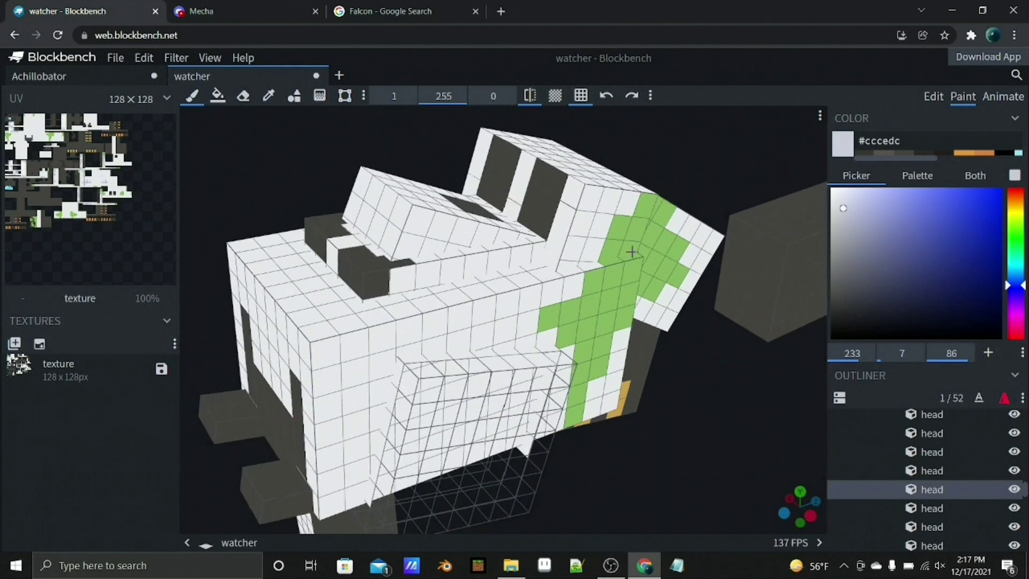
{"action": "scroll", "coordinate": [723, 310], "scroll_direction": "up", "scroll_amount": 3}
{"action": "left_click_drag", "start_coordinate": [724, 310], "coordinate": [581, 361]}
{"action": "mouse_move", "coordinate": [584, 396]}
{"action": "left_mouse_down"}
{"action": "mouse_move", "coordinate": [612, 262]}
{"action": "mouse_move", "coordinate": [551, 439]}
{"action": "mouse_move", "coordinate": [418, 445]}
{"action": "mouse_move", "coordinate": [535, 484]}
{"action": "mouse_move", "coordinate": [664, 418]}
{"action": "mouse_move", "coordinate": [638, 529]}
{"action": "left_mouse_up"}
{"action": "scroll", "coordinate": [483, 407], "scroll_direction": "up", "scroll_amount": 2}
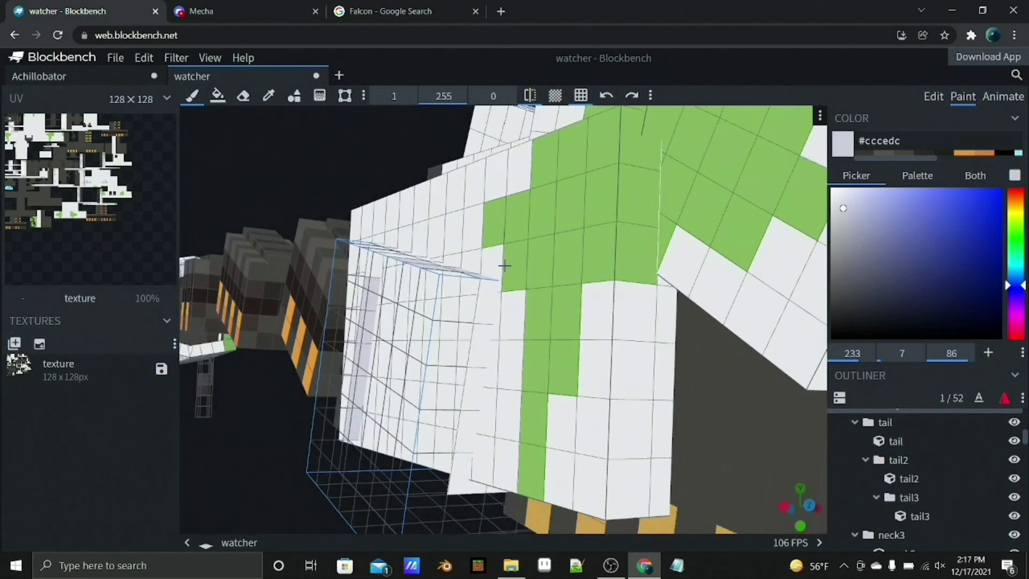
{"action": "scroll", "coordinate": [471, 401], "scroll_direction": "up", "scroll_amount": 2}
{"action": "left_click_drag", "start_coordinate": [258, 466], "coordinate": [353, 480]}
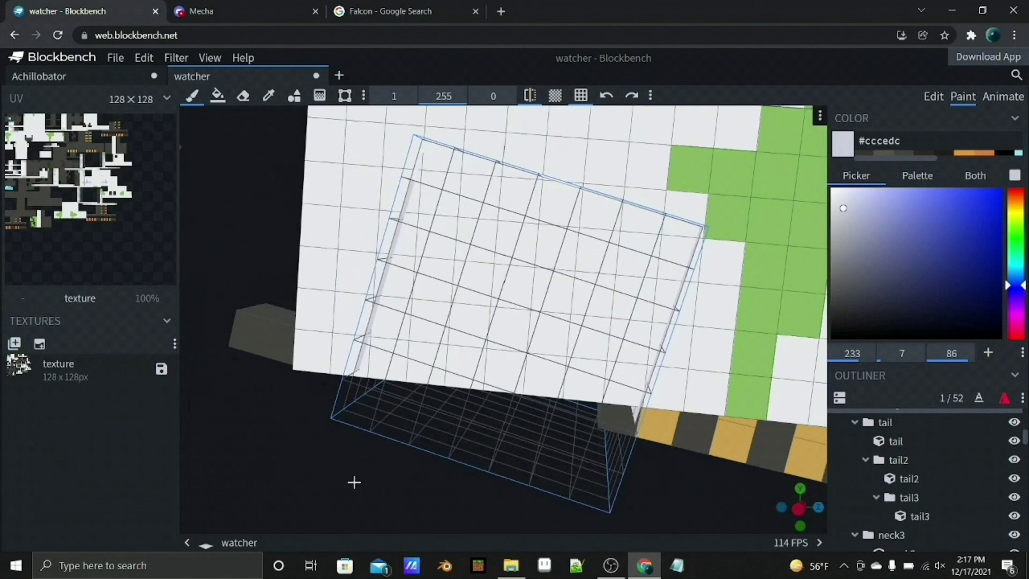
{"action": "scroll", "coordinate": [922, 455], "scroll_direction": "up", "scroll_amount": 2}
{"action": "left_click", "coordinate": [1014, 470]}
{"action": "left_click_drag", "start_coordinate": [536, 455], "coordinate": [416, 424]}
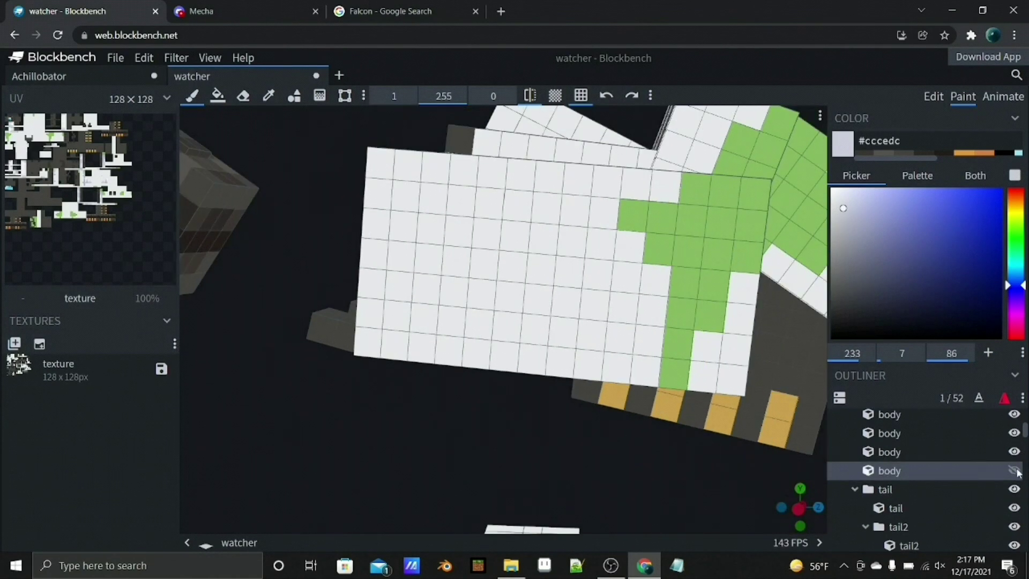
{"action": "scroll", "coordinate": [1017, 472], "scroll_direction": "down", "scroll_amount": 2}
{"action": "scroll", "coordinate": [1007, 461], "scroll_direction": "up", "scroll_amount": 4}
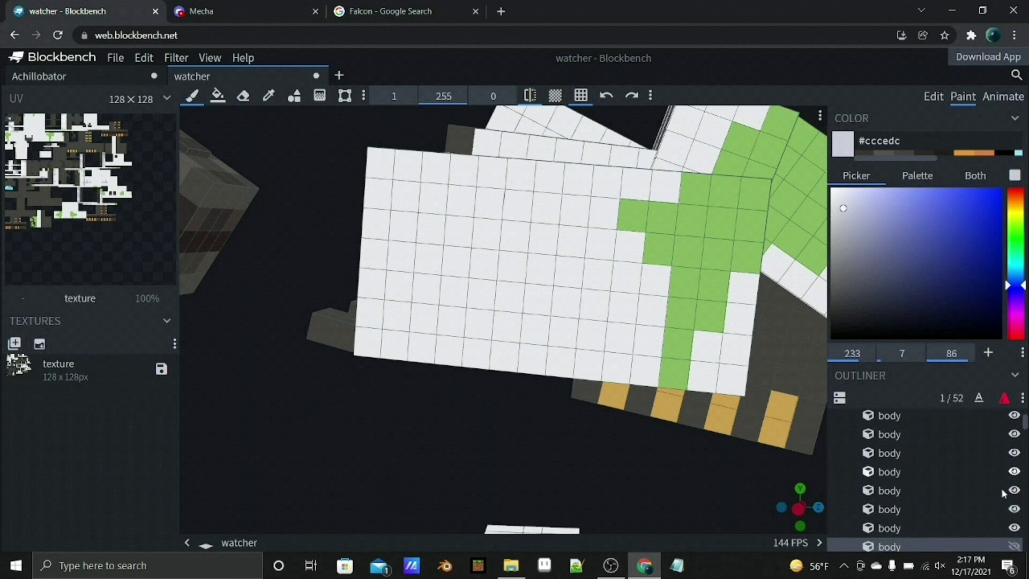
{"action": "left_click", "coordinate": [1014, 547]}
- Paint #cccedc shading pixels on the body's flank, along its front edge and around the side panel up to the green patch
{"action": "mouse_move", "coordinate": [489, 413]}
{"action": "left_mouse_down"}
{"action": "mouse_move", "coordinate": [372, 428]}
{"action": "mouse_move", "coordinate": [381, 385]}
{"action": "mouse_move", "coordinate": [410, 382]}
{"action": "mouse_move", "coordinate": [393, 383]}
{"action": "mouse_move", "coordinate": [436, 307]}
{"action": "left_mouse_up"}
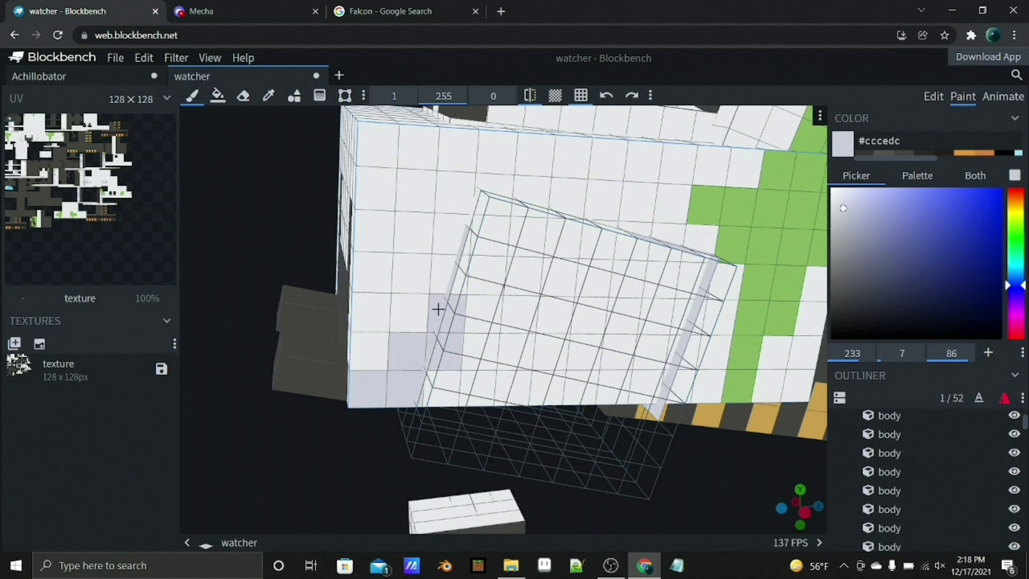
{"action": "right_click_drag", "start_coordinate": [436, 307], "coordinate": [403, 367]}
{"action": "mouse_move", "coordinate": [351, 414]}
{"action": "left_mouse_down"}
{"action": "mouse_move", "coordinate": [365, 261]}
{"action": "mouse_move", "coordinate": [423, 329]}
{"action": "mouse_move", "coordinate": [434, 251]}
{"action": "mouse_move", "coordinate": [395, 363]}
{"action": "left_mouse_up"}
{"action": "mouse_move", "coordinate": [396, 363]}
{"action": "right_mouse_down"}
{"action": "mouse_move", "coordinate": [335, 360]}
{"action": "mouse_move", "coordinate": [371, 362]}
{"action": "mouse_move", "coordinate": [392, 268]}
{"action": "right_mouse_up"}
{"action": "middle_click_drag", "start_coordinate": [345, 221], "coordinate": [467, 238]}
{"action": "mouse_move", "coordinate": [468, 238]}
{"action": "left_mouse_down"}
{"action": "mouse_move", "coordinate": [448, 333]}
{"action": "mouse_move", "coordinate": [491, 294]}
{"action": "mouse_move", "coordinate": [547, 332]}
{"action": "mouse_move", "coordinate": [589, 274]}
{"action": "left_mouse_up"}
- Paint #cccedc shading pixels in the lower corners of the body's front face
{"action": "mouse_move", "coordinate": [590, 274]}
{"action": "middle_mouse_down"}
{"action": "mouse_move", "coordinate": [533, 450]}
{"action": "mouse_move", "coordinate": [333, 96]}
{"action": "middle_mouse_up"}
{"action": "left_click", "coordinate": [217, 97]}
{"action": "mouse_move", "coordinate": [319, 153]}
{"action": "middle_mouse_down"}
{"action": "mouse_move", "coordinate": [311, 252]}
{"action": "mouse_move", "coordinate": [440, 248]}
{"action": "mouse_move", "coordinate": [317, 219]}
{"action": "mouse_move", "coordinate": [528, 493]}
{"action": "middle_mouse_up"}
{"action": "key", "text": "b"}
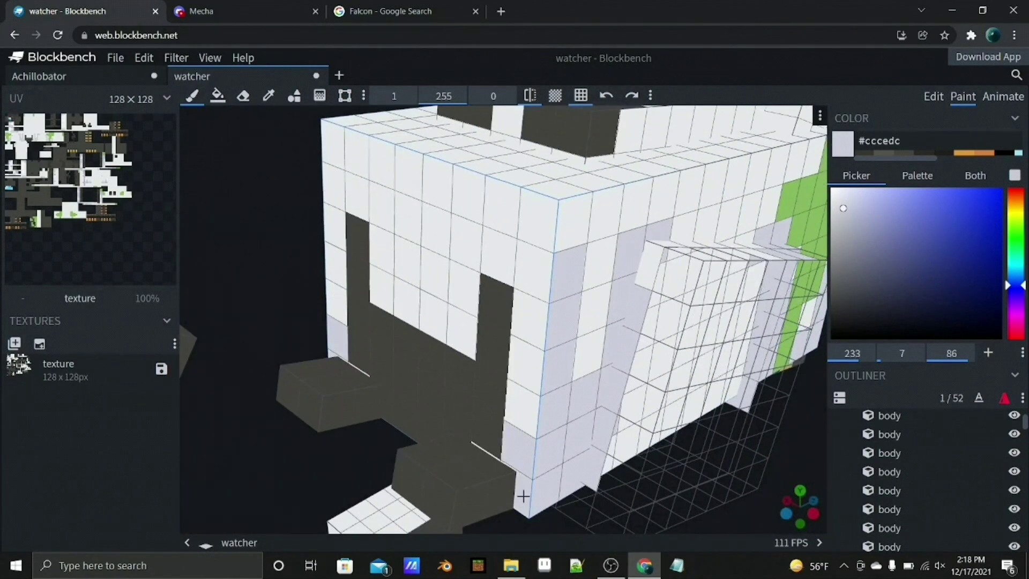
{"action": "middle_click_drag", "start_coordinate": [526, 354], "coordinate": [332, 172]}
{"action": "scroll", "coordinate": [342, 234], "scroll_direction": "up", "scroll_amount": 5}
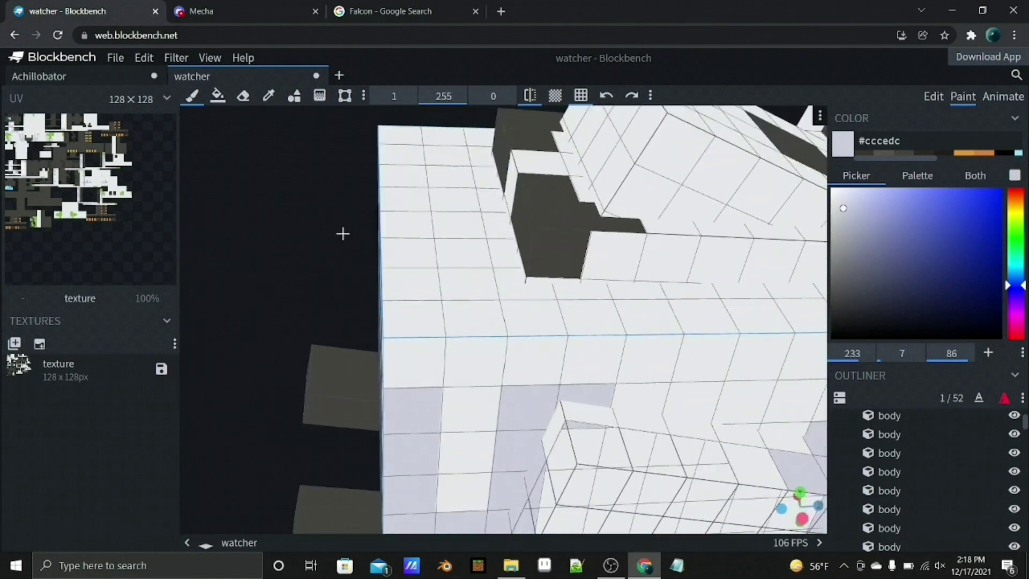
{"action": "scroll", "coordinate": [485, 336], "scroll_direction": "down", "scroll_amount": 5}
{"action": "middle_click_drag", "start_coordinate": [611, 344], "coordinate": [510, 301]}
{"action": "scroll", "coordinate": [509, 300], "scroll_direction": "down", "scroll_amount": 3}
- Sample #b6b9d2 and paint the lower pixels of the frontmost column on the body's flank
{"action": "left_click", "coordinate": [268, 95]}
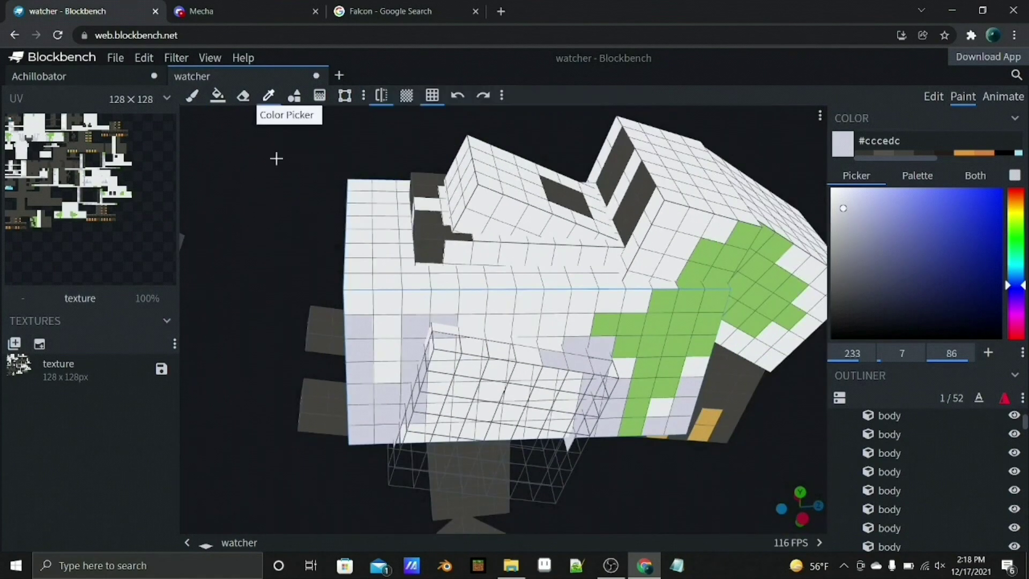
{"action": "mouse_move", "coordinate": [276, 156]}
{"action": "middle_mouse_down"}
{"action": "mouse_move", "coordinate": [646, 232]}
{"action": "mouse_move", "coordinate": [260, 305]}
{"action": "mouse_move", "coordinate": [259, 184]}
{"action": "mouse_move", "coordinate": [341, 199]}
{"action": "mouse_move", "coordinate": [401, 243]}
{"action": "middle_mouse_up"}
{"action": "left_click", "coordinate": [259, 305]}
{"action": "key", "text": "b"}
{"action": "mouse_move", "coordinate": [402, 243]}
{"action": "left_mouse_down"}
{"action": "mouse_move", "coordinate": [401, 333]}
{"action": "mouse_move", "coordinate": [462, 291]}
{"action": "mouse_move", "coordinate": [467, 263]}
{"action": "left_mouse_up"}
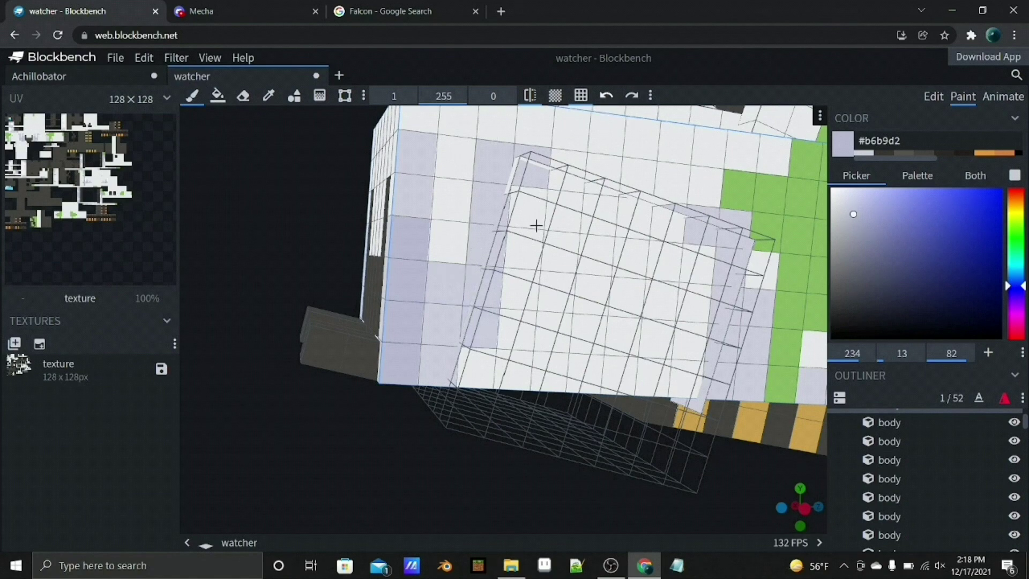
- Extend the #b6b9d2 shading over the second and third pixel columns at the flank's lower front
{"action": "middle_click_drag", "start_coordinate": [535, 225], "coordinate": [448, 311]}
{"action": "left_click_drag", "start_coordinate": [448, 310], "coordinate": [493, 145]}
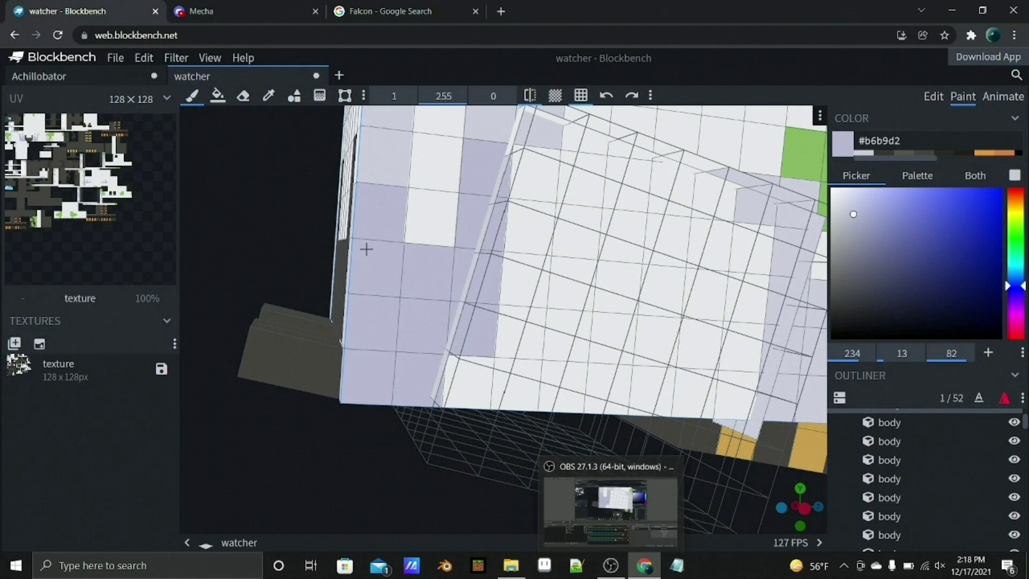
{"action": "middle_click_drag", "start_coordinate": [362, 246], "coordinate": [475, 356]}
{"action": "middle_click_drag", "start_coordinate": [494, 420], "coordinate": [477, 269]}
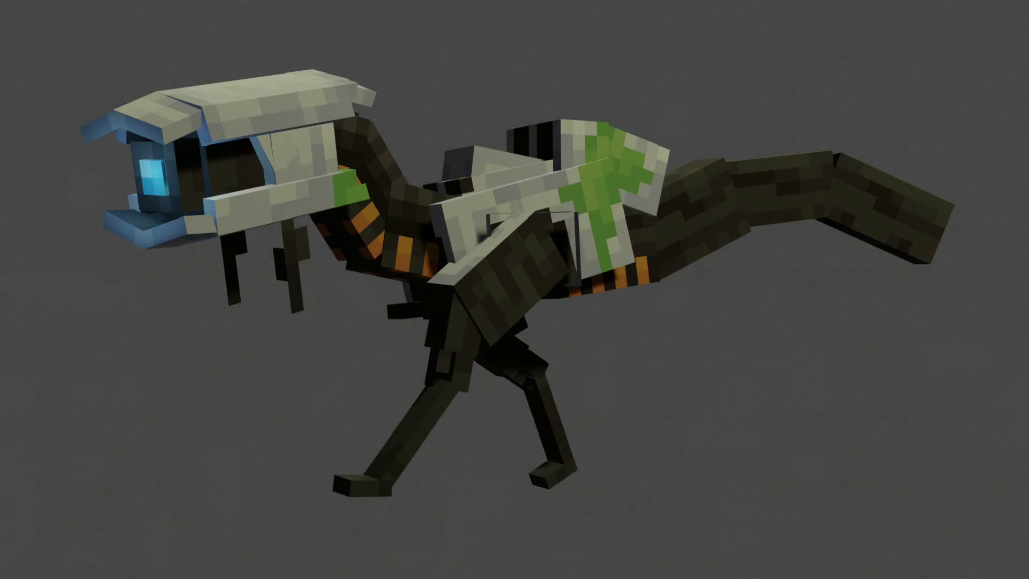